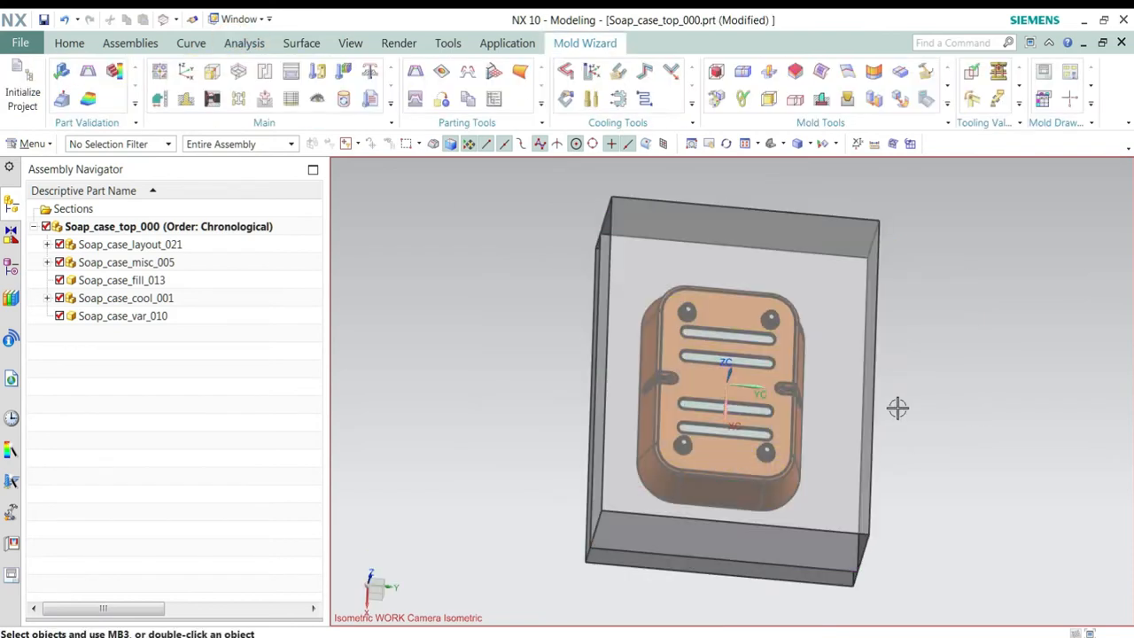
Step: Examine the mold block from a front view, comparing the WCS origin's height with the soap case's parting edge
middle_drag(904, 403, 803, 431)
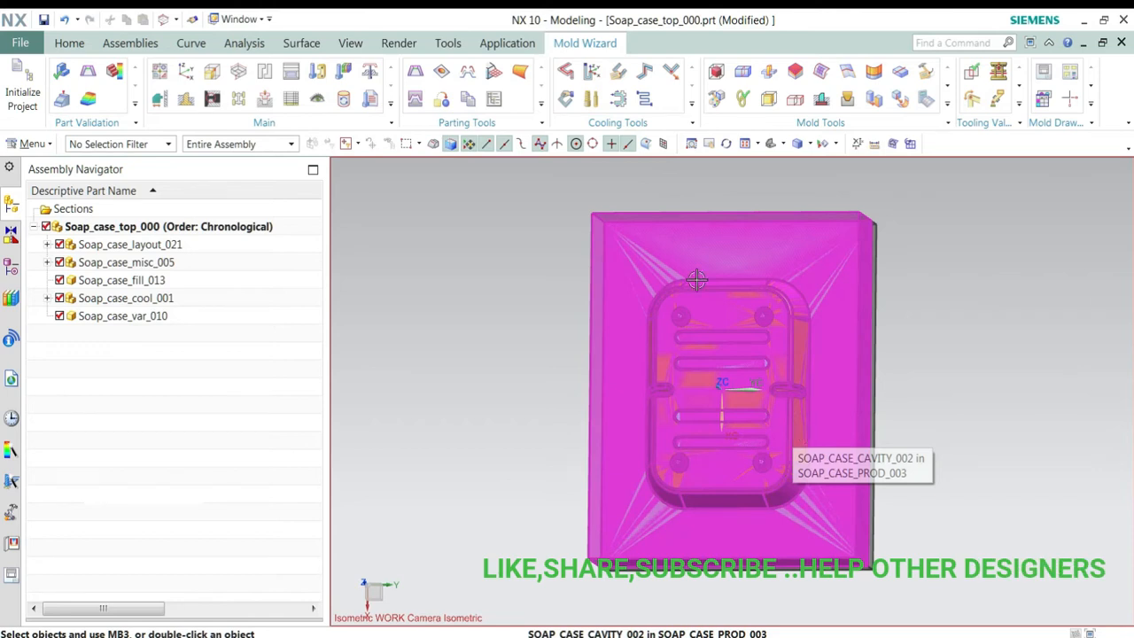
middle_drag(706, 379, 785, 289)
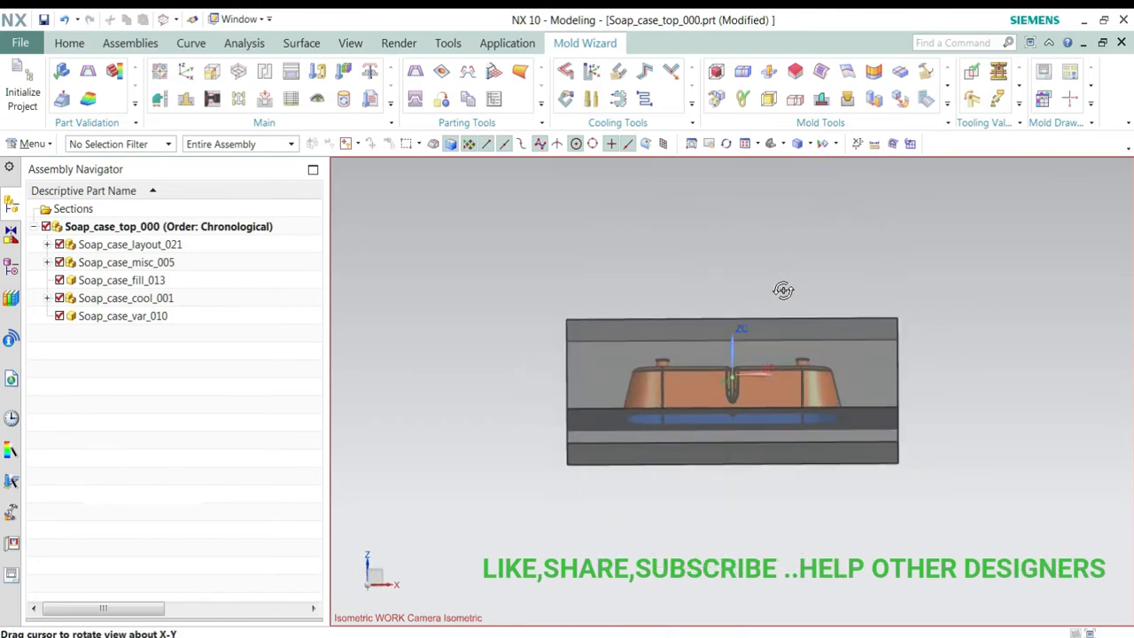
click(772, 145)
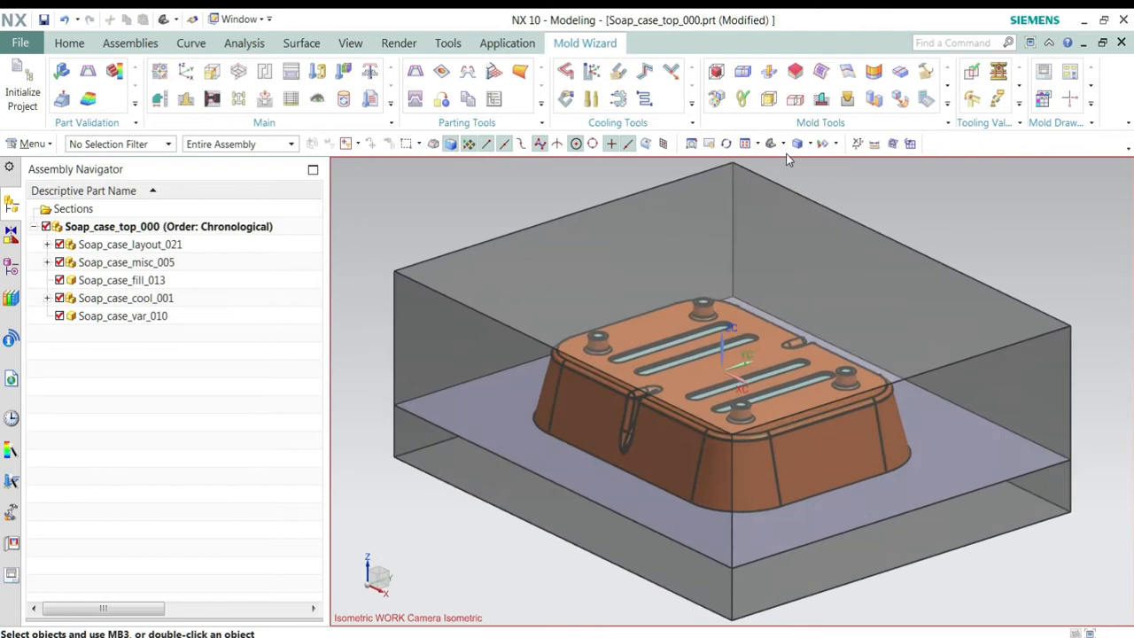
click(784, 145)
click(787, 178)
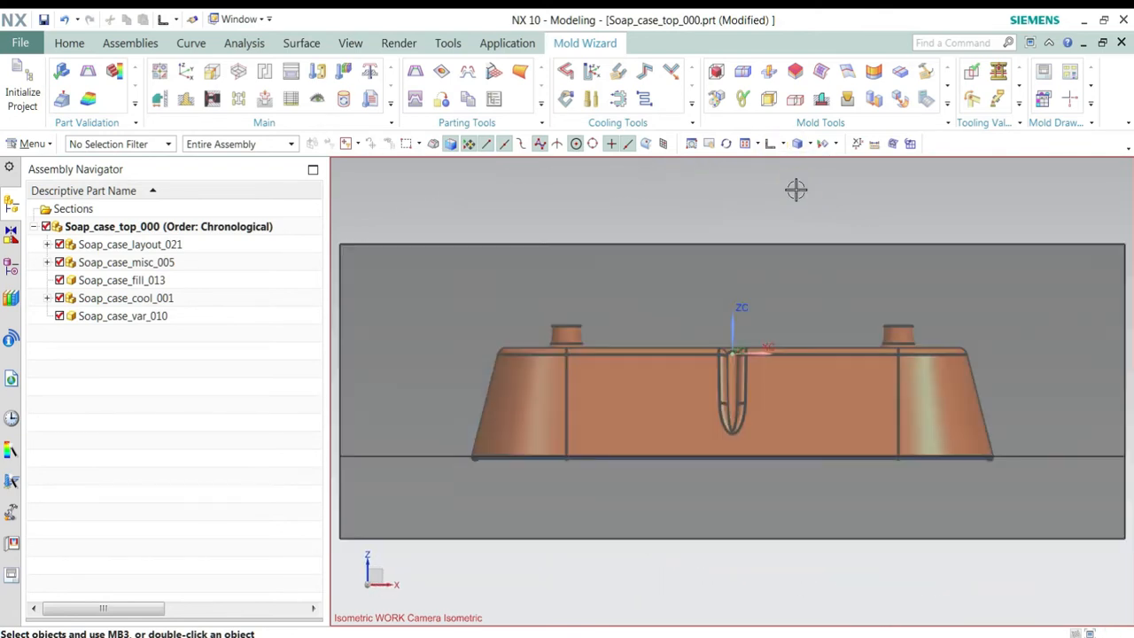
scroll(752, 343, up, 4)
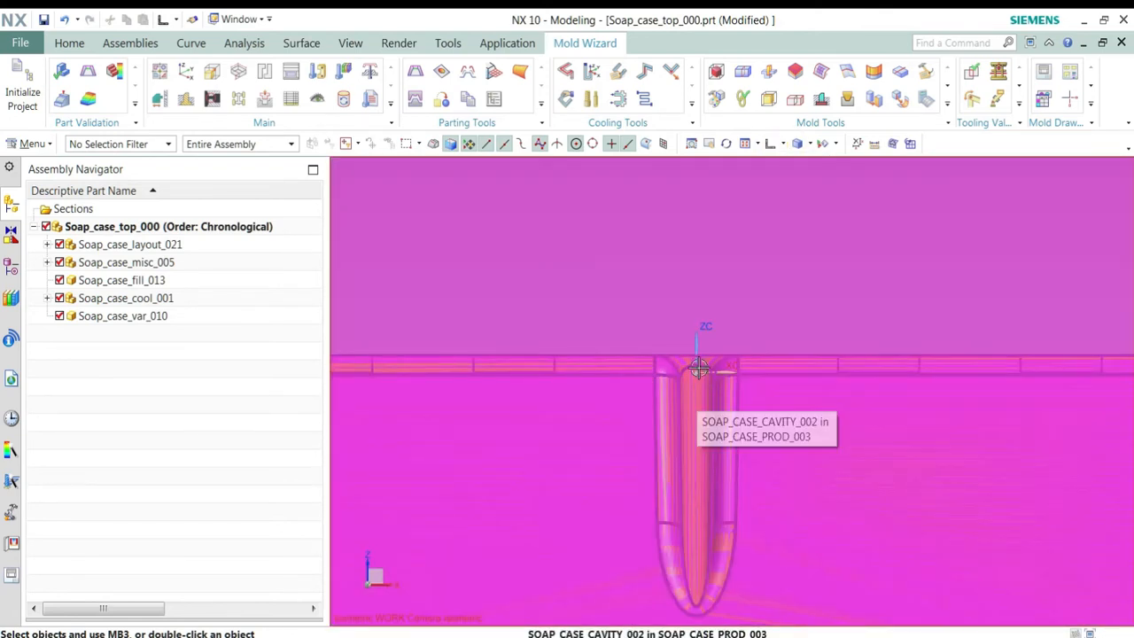
scroll(703, 326, down, 3)
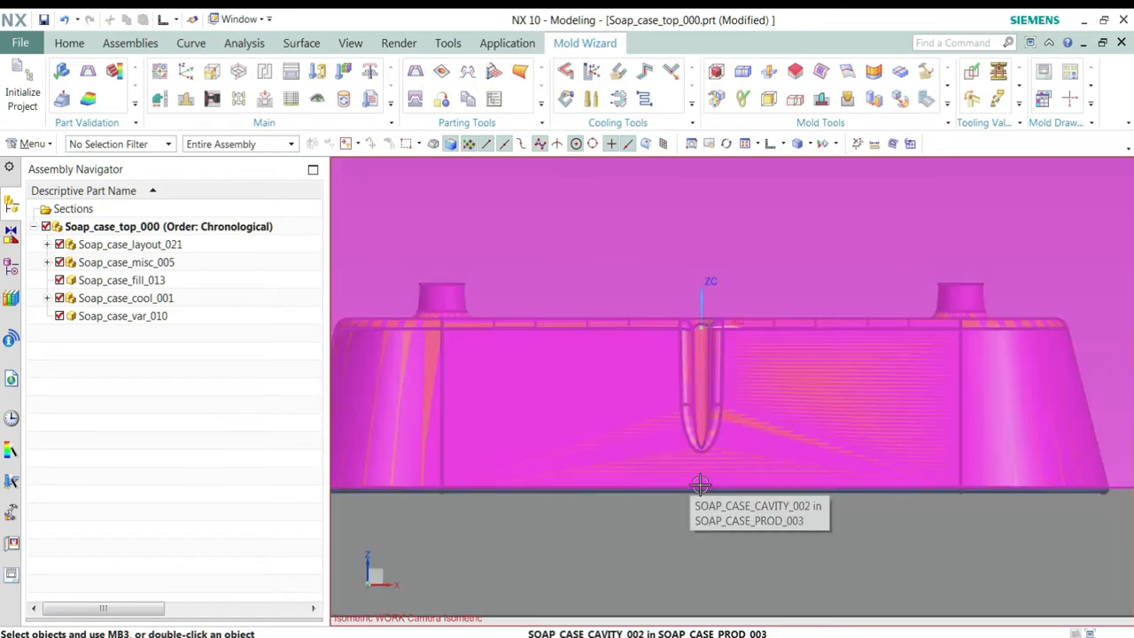
click(187, 71)
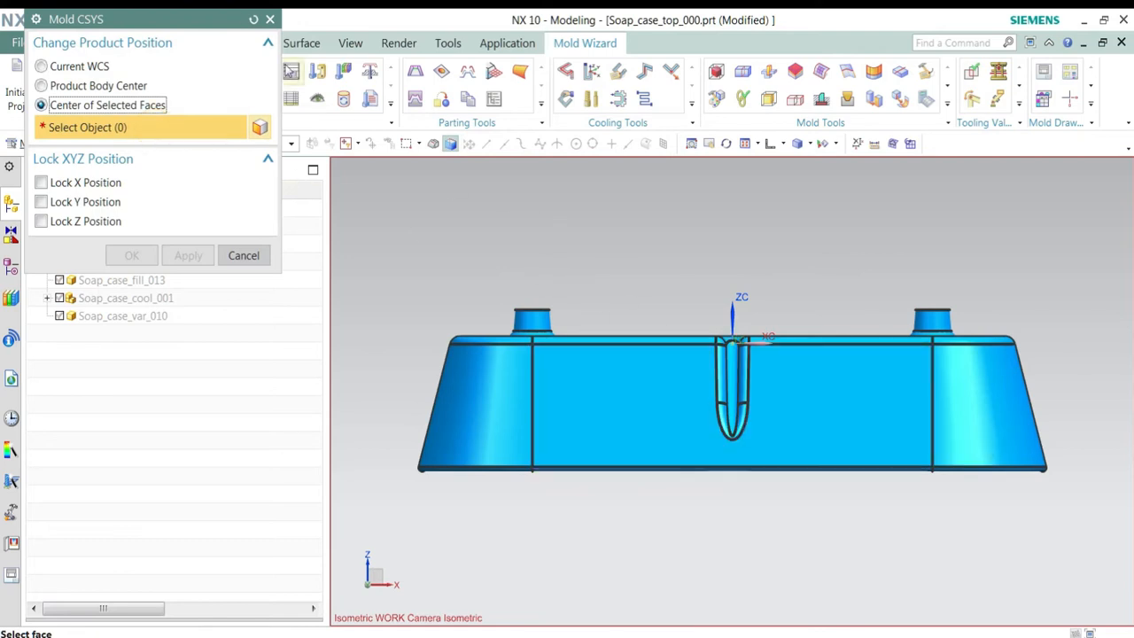
click(270, 19)
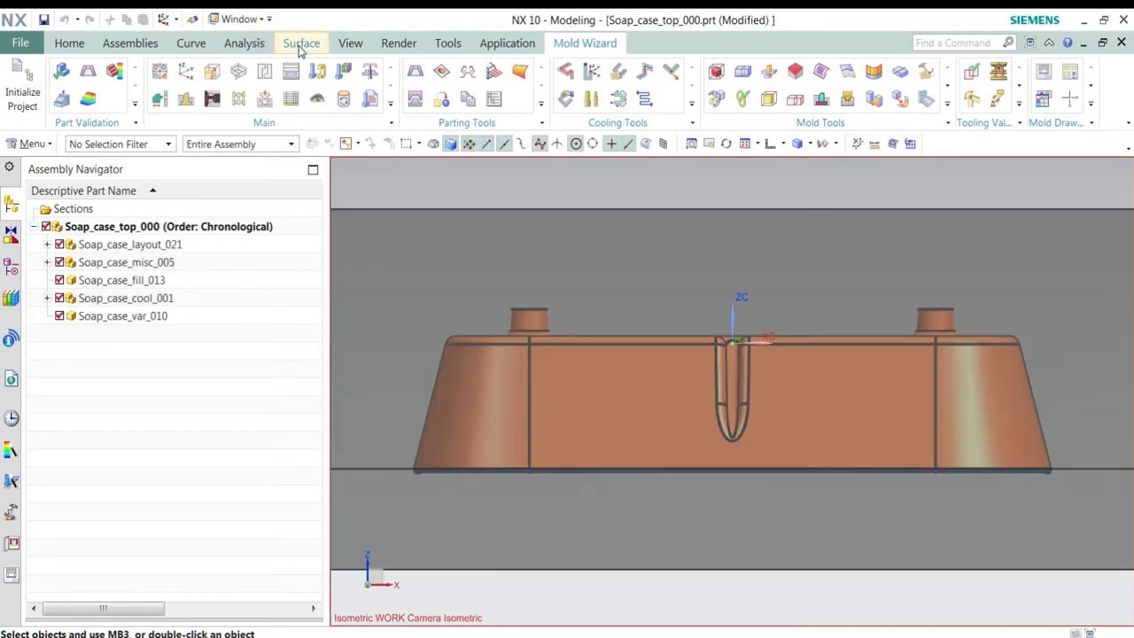
Step: Measure the projected distance along ZC from the WCS origin to the midpoint of the soap case's lower parting edge
click(245, 43)
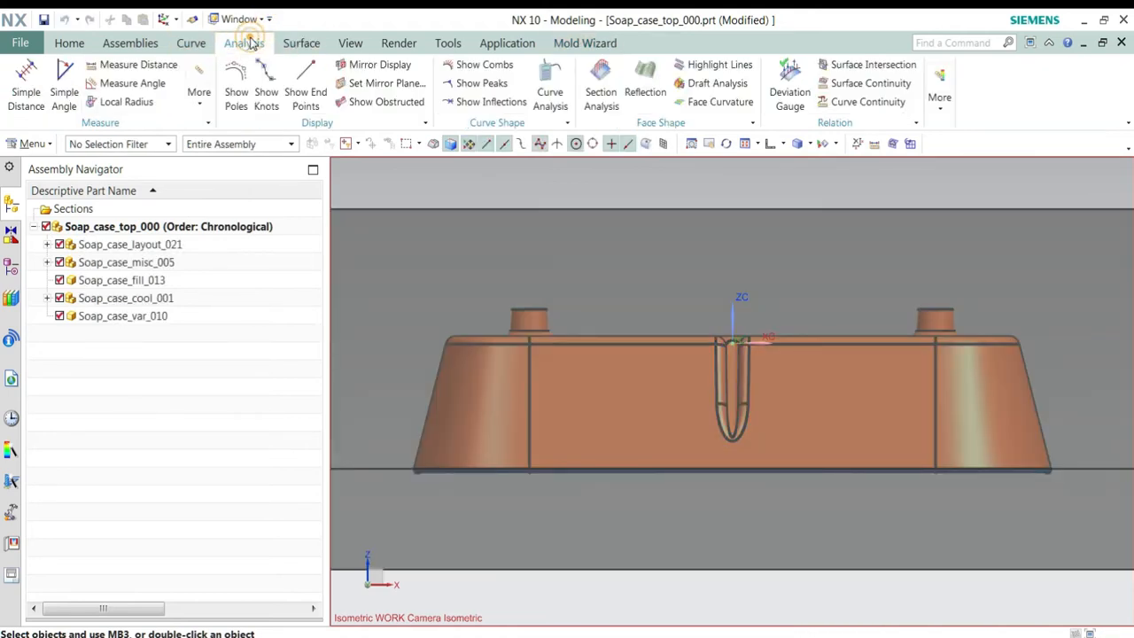
click(133, 65)
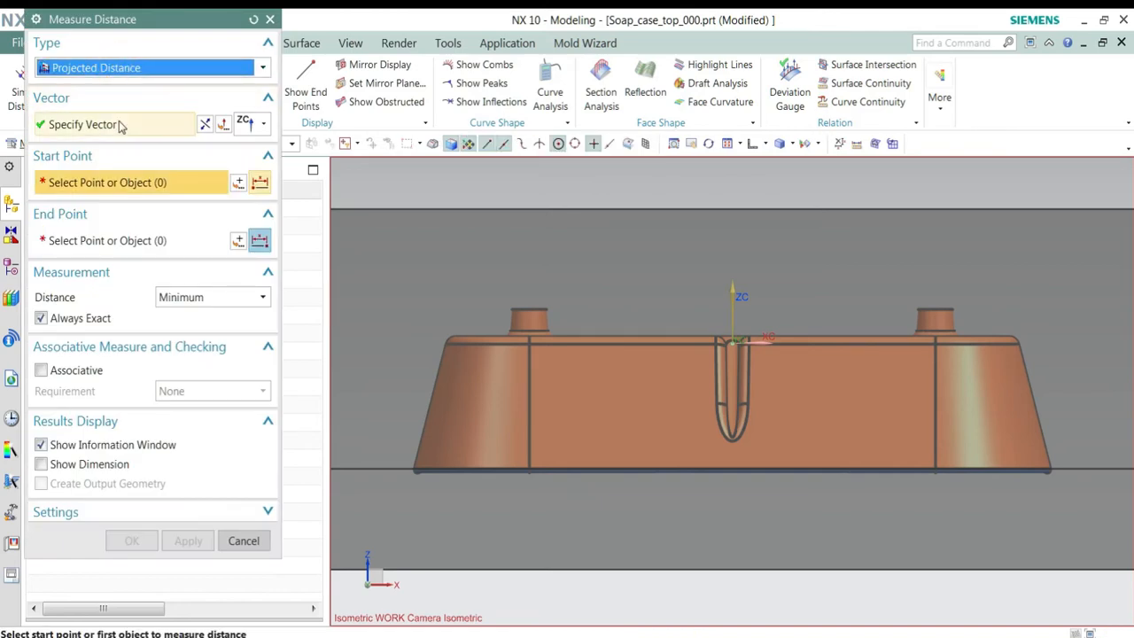
click(238, 182)
click(189, 341)
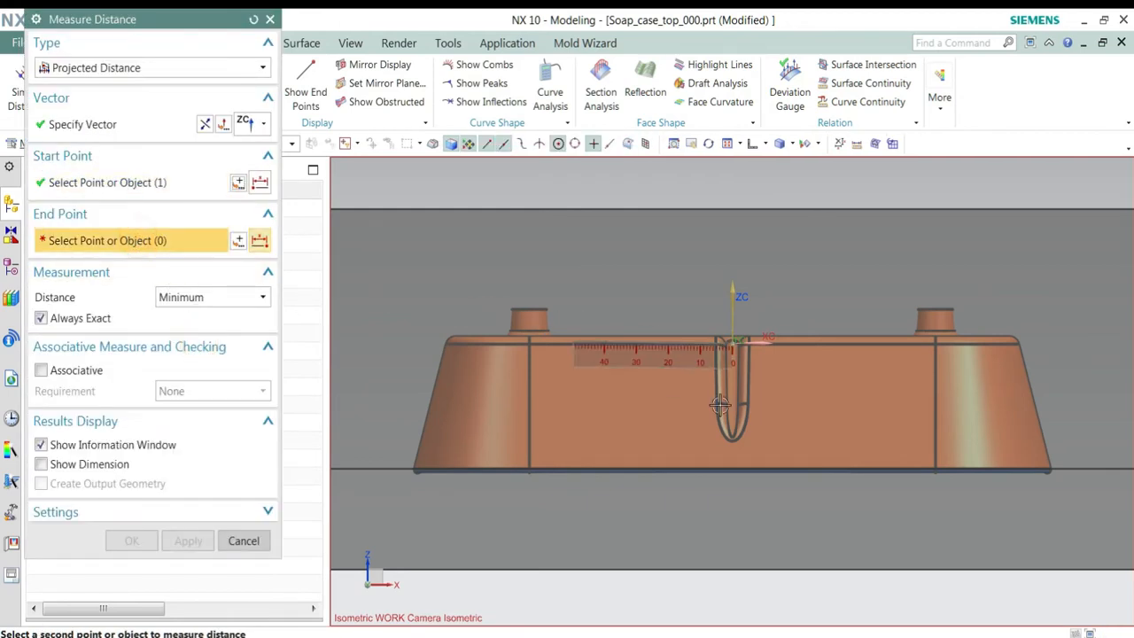
scroll(727, 443, up, 5)
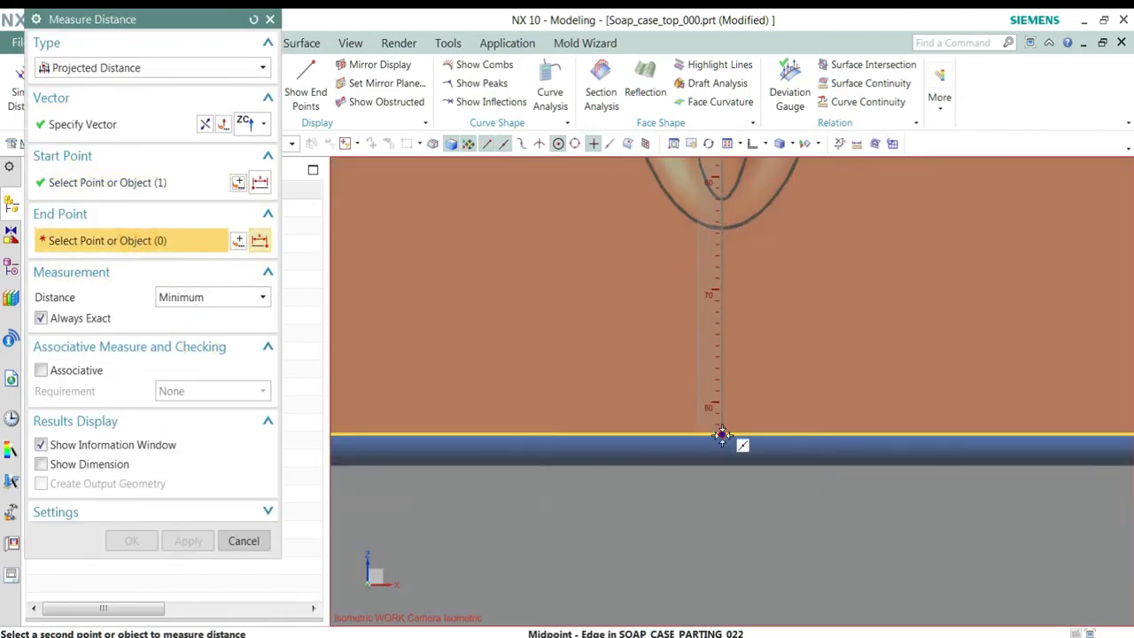
click(723, 434)
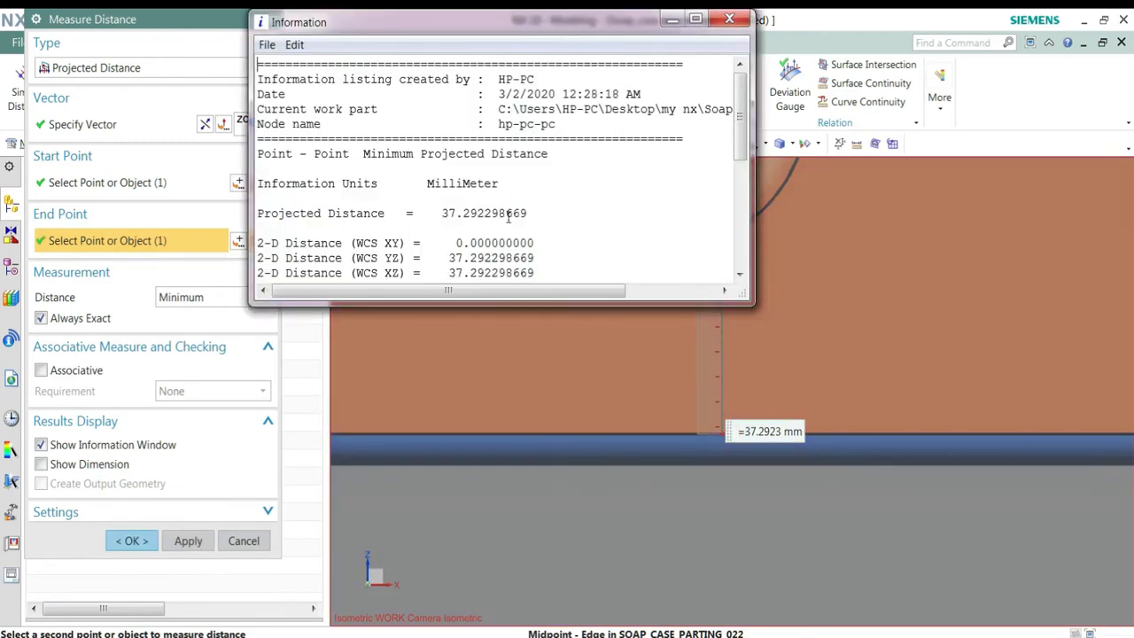
Step: Copy the projected distance value from the measurement report and finish the measurement
drag(530, 213, 445, 214)
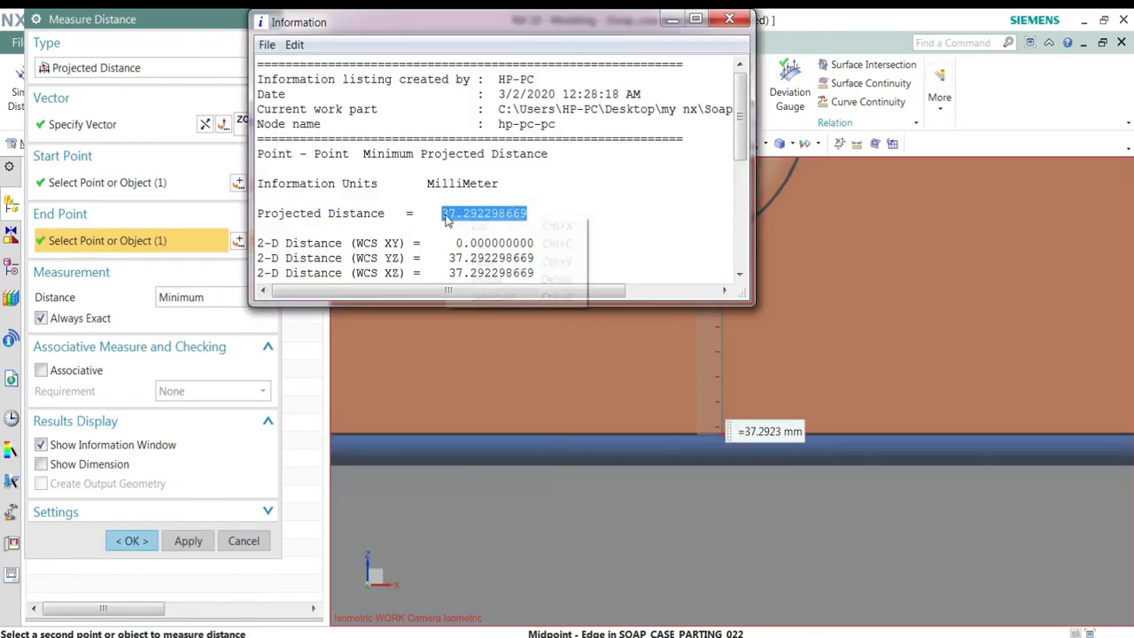
right_click(446, 219)
click(483, 244)
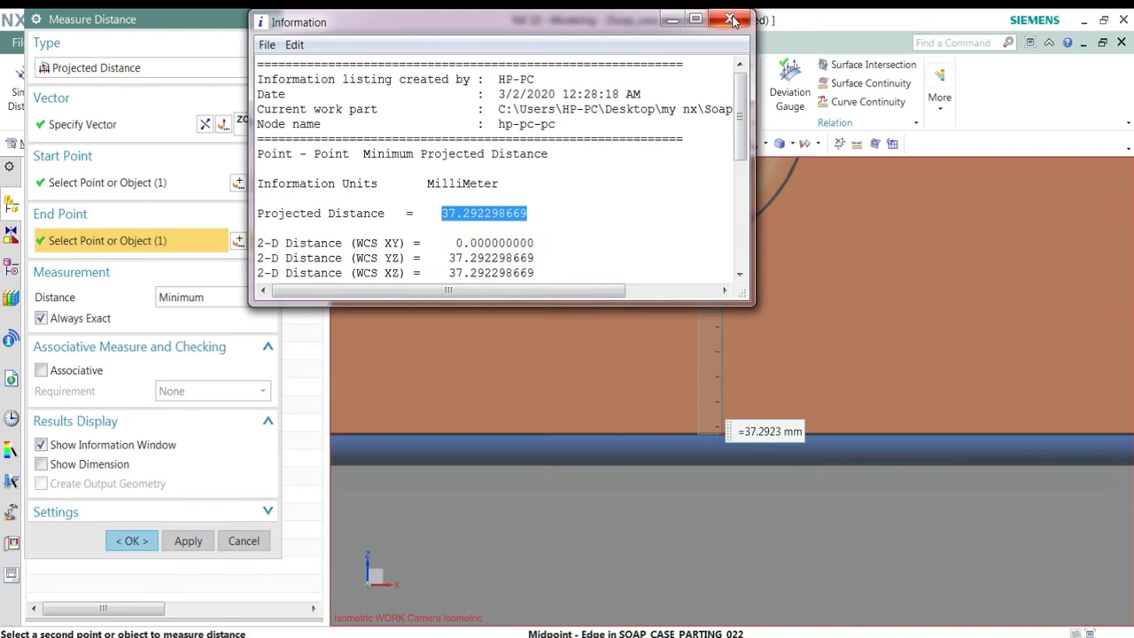
click(730, 18)
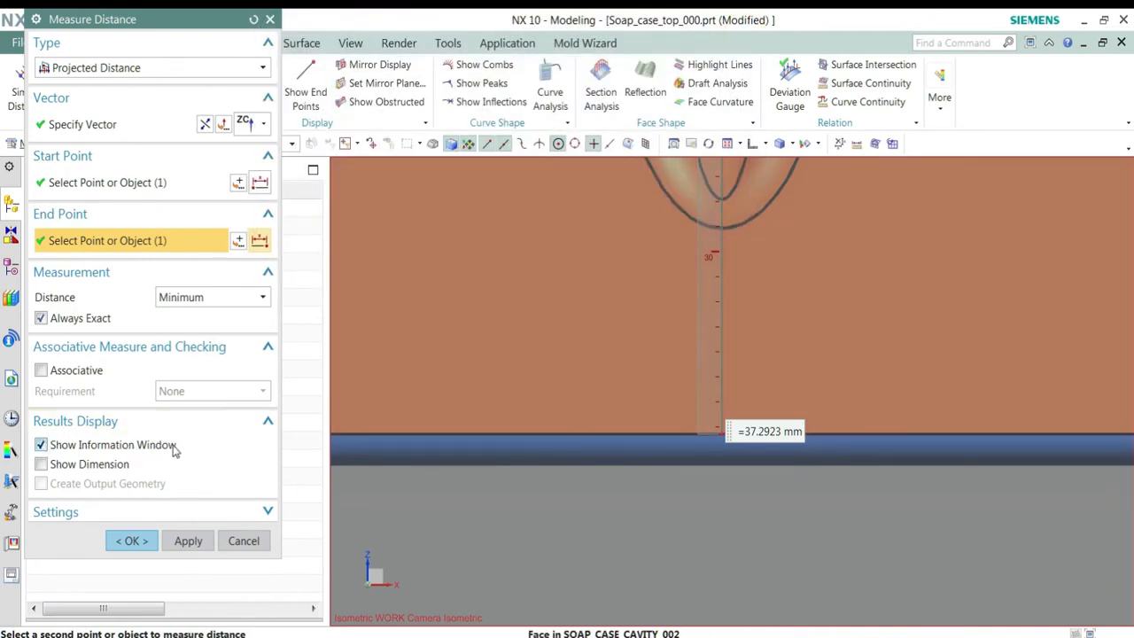
click(139, 543)
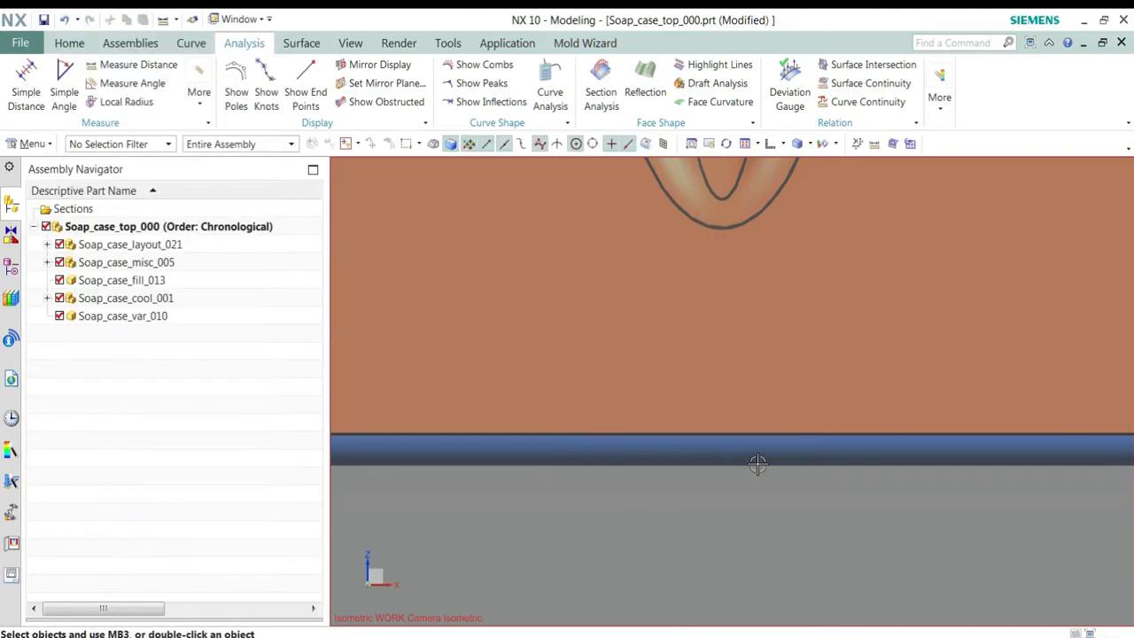
Step: Set up the Mold CSYS at the center of the flat slotted face, with X and Y positions locked
scroll(759, 466, down, 7)
scroll(527, 351, down, 3)
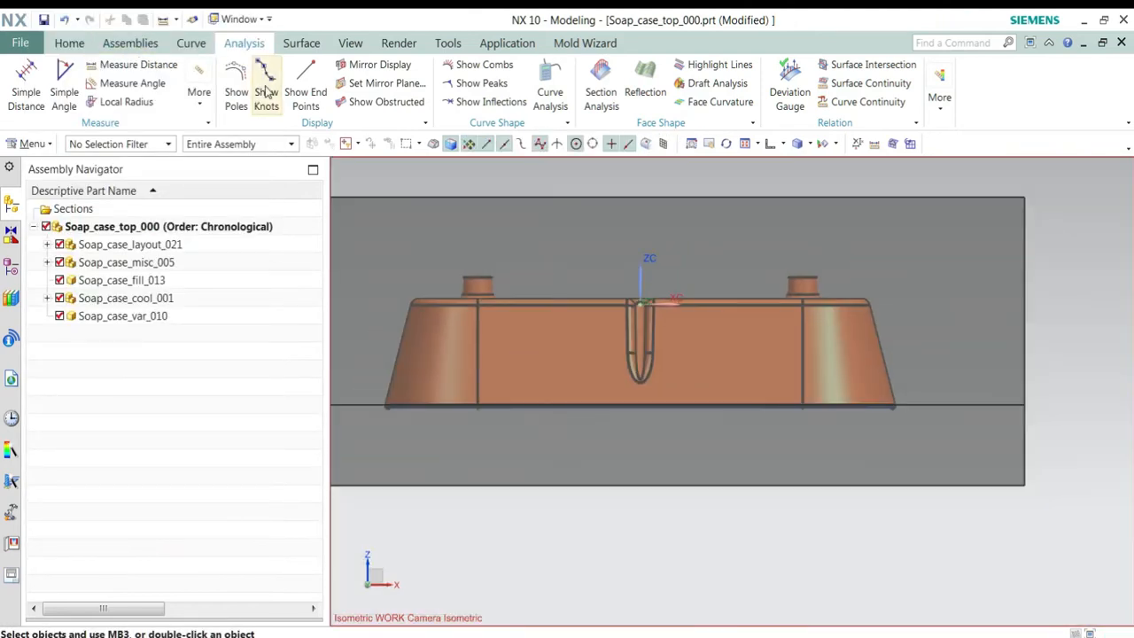
scroll(285, 67, down, 6)
click(191, 69)
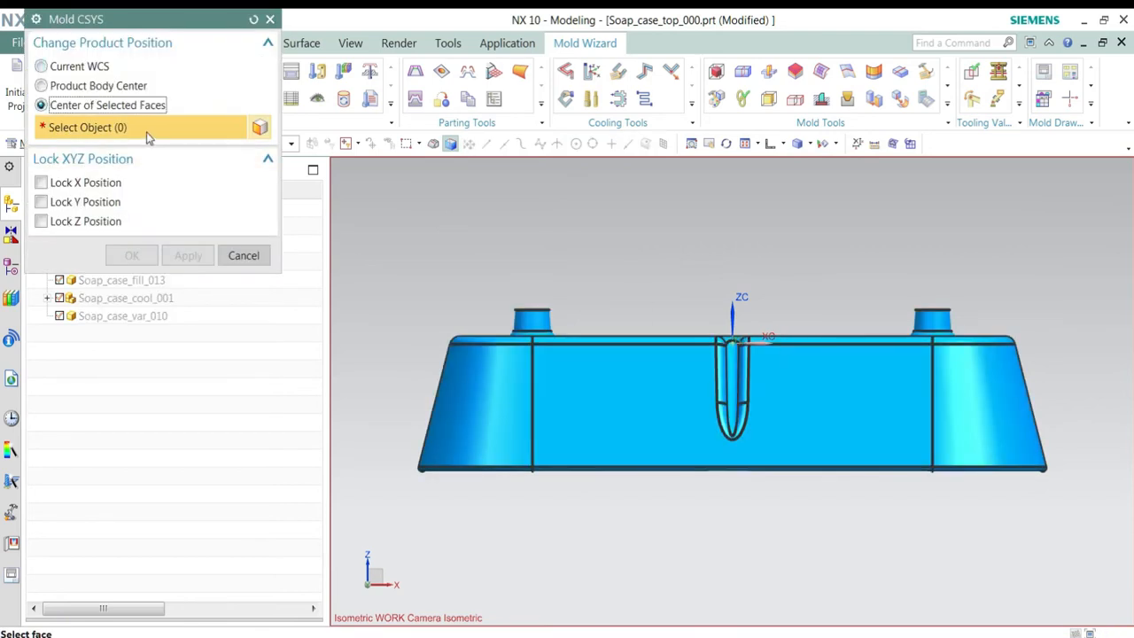
middle_drag(597, 243, 800, 283)
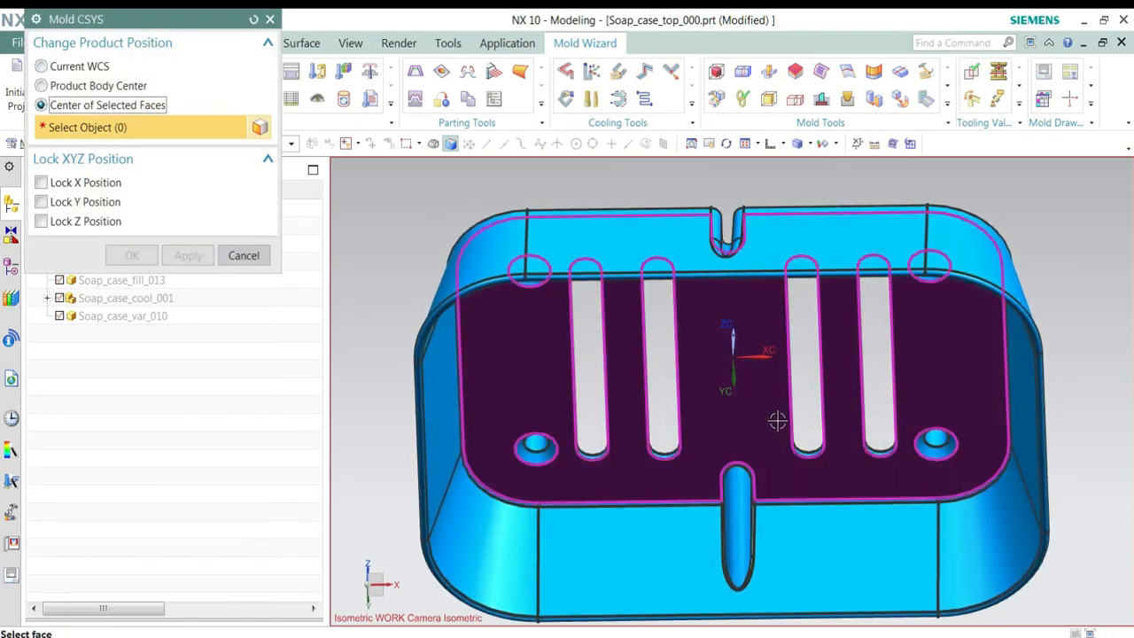
click(760, 418)
middle_drag(709, 403, 706, 440)
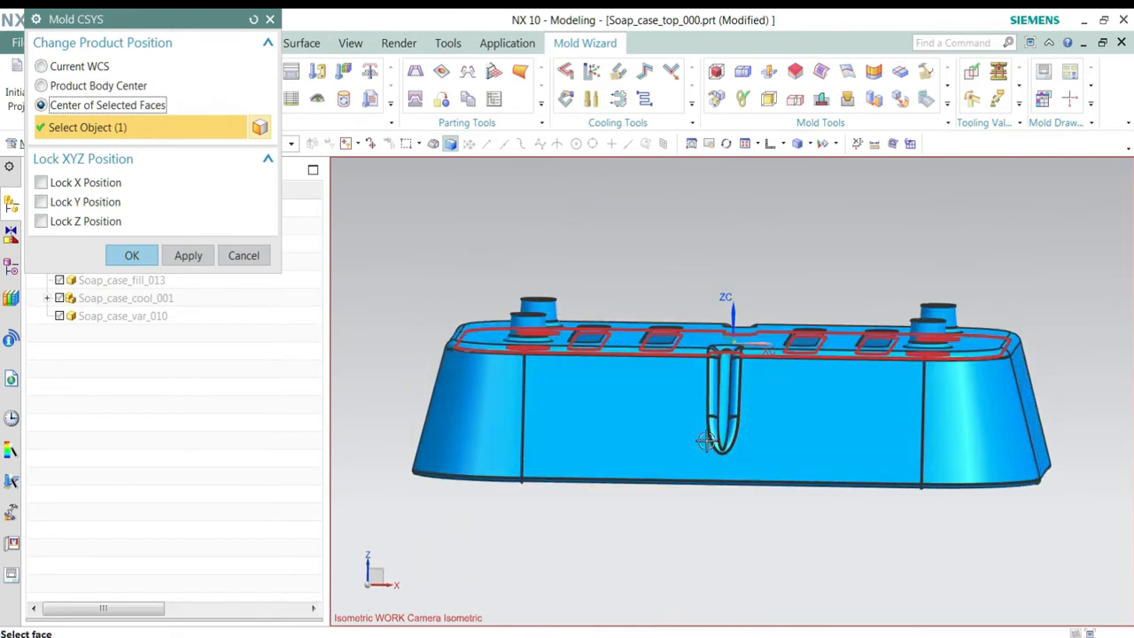
click(42, 202)
click(41, 183)
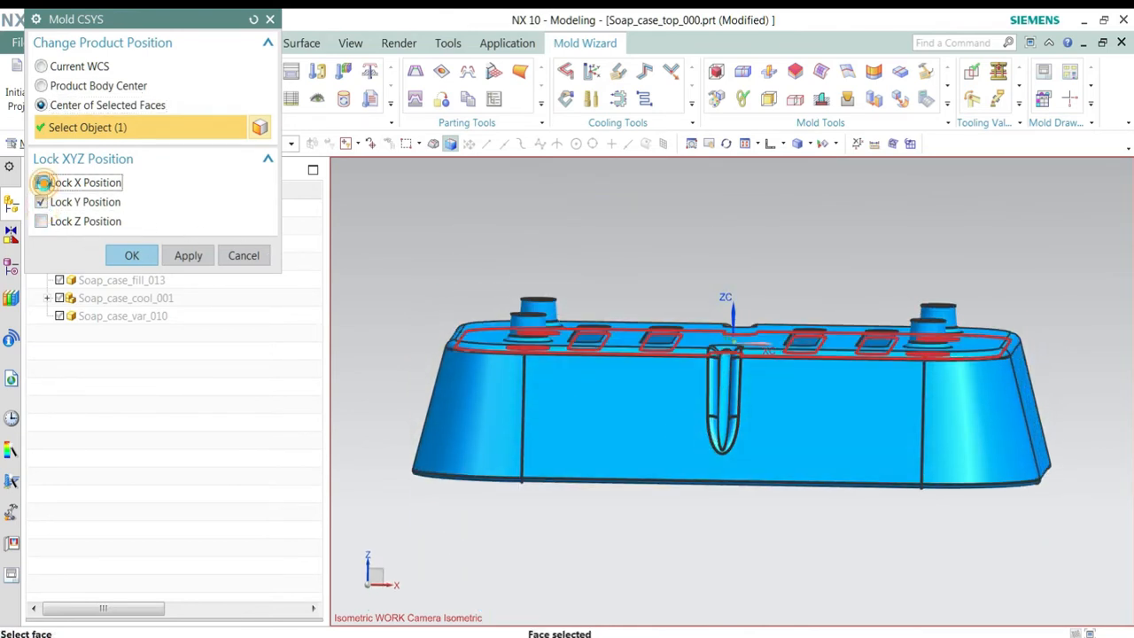
click(165, 257)
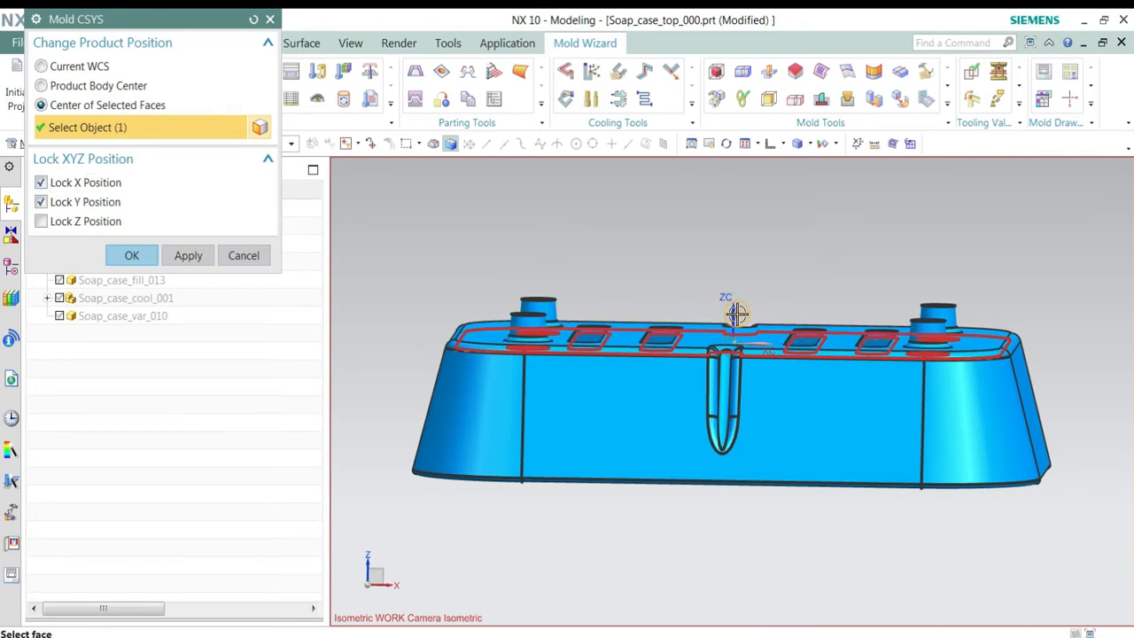
Step: Move the WCS -37.292298669 mm along ZC using the copied distance, and confirm the Mold CSYS
double_click(735, 297)
click(734, 250)
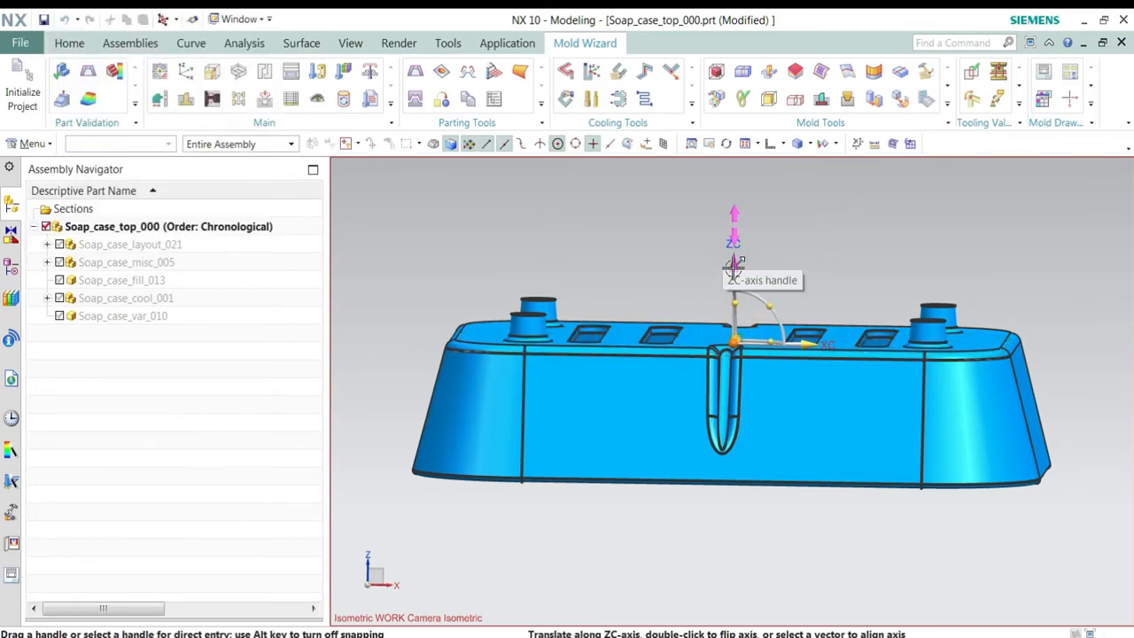
click(734, 264)
text(-)
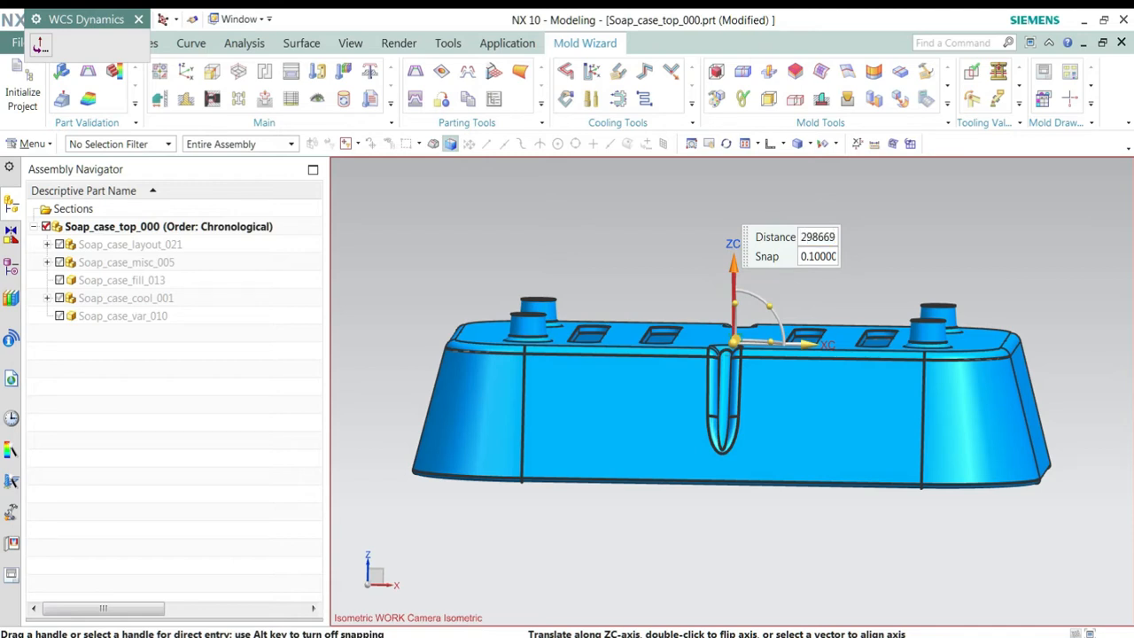
key(Return)
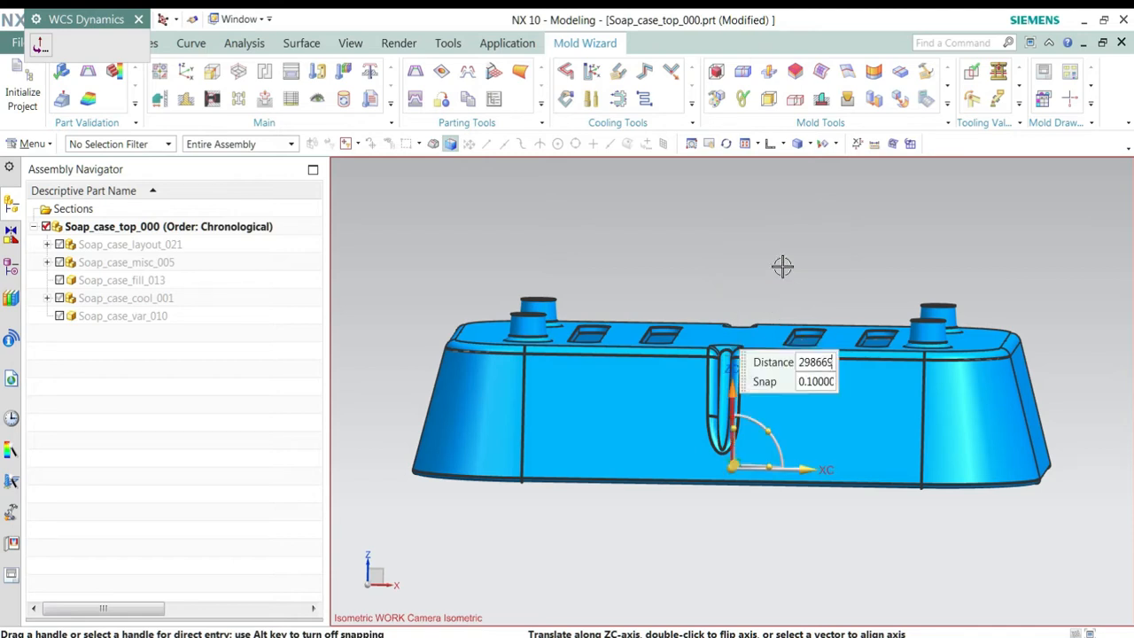
right_click(695, 204)
click(744, 218)
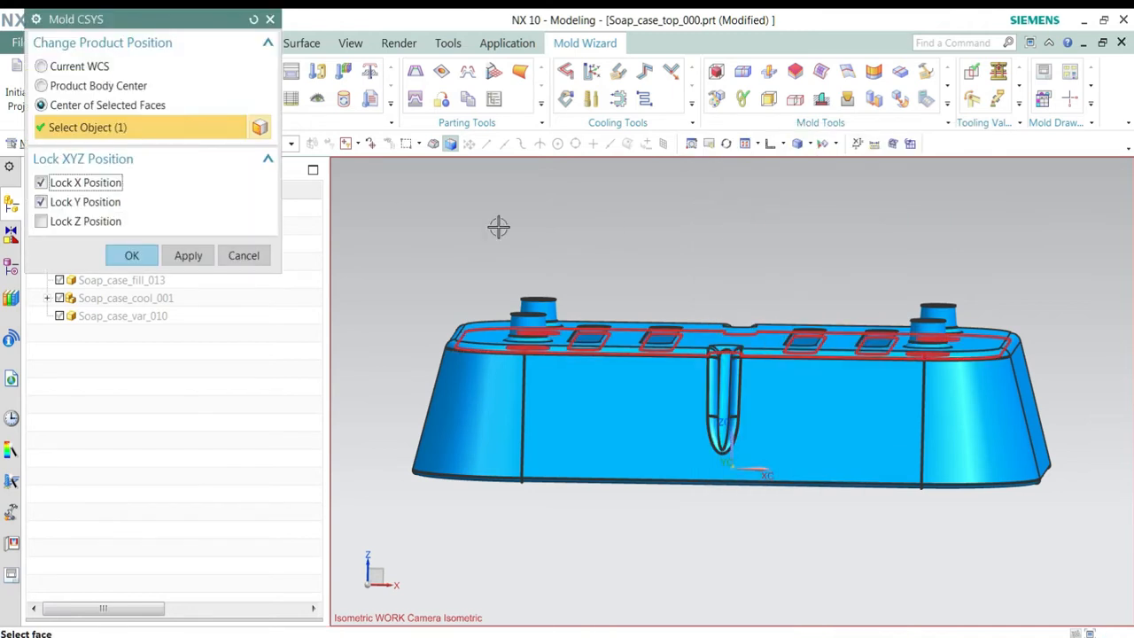
click(137, 255)
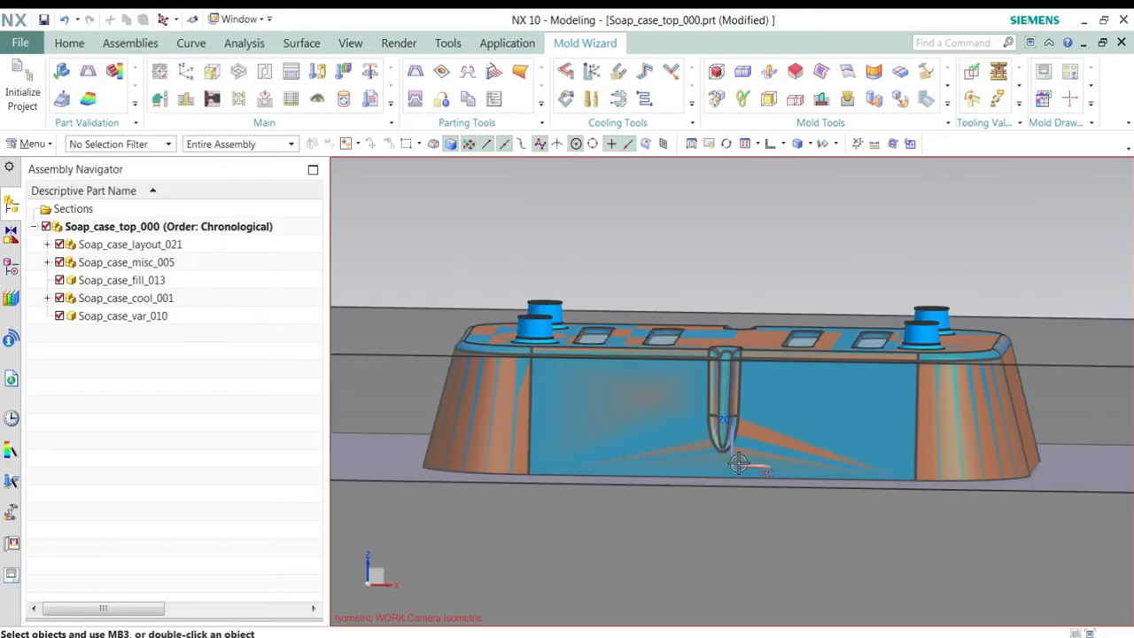
scroll(636, 342, down, 3)
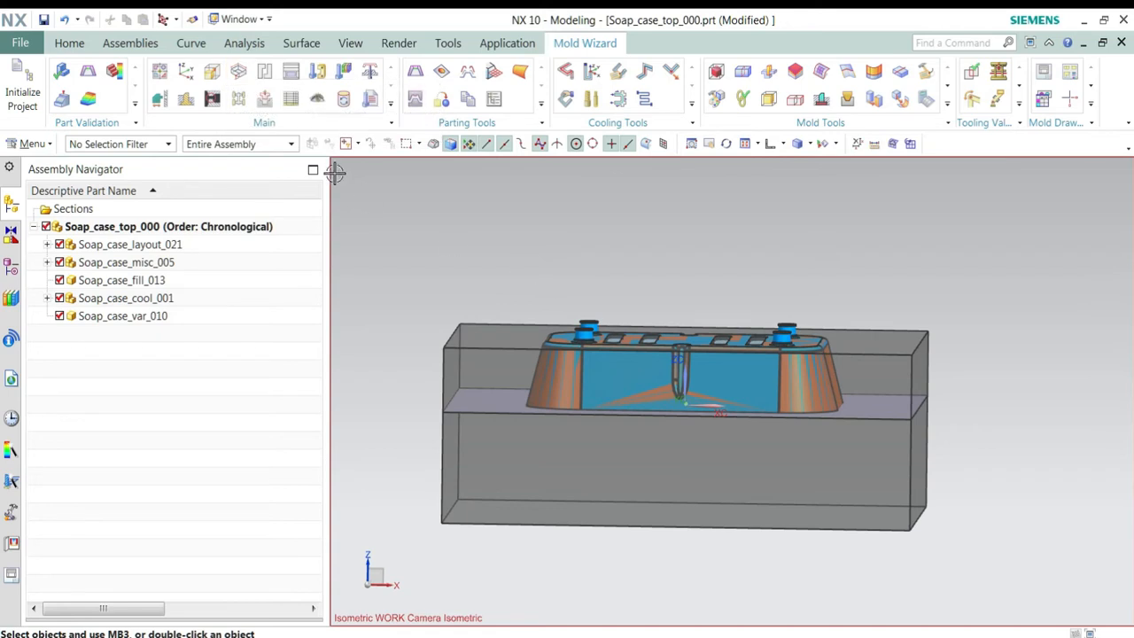
Step: Set the product workpiece's Z extents to 40 mm negative and 65 mm positive, and apply the block size
click(237, 78)
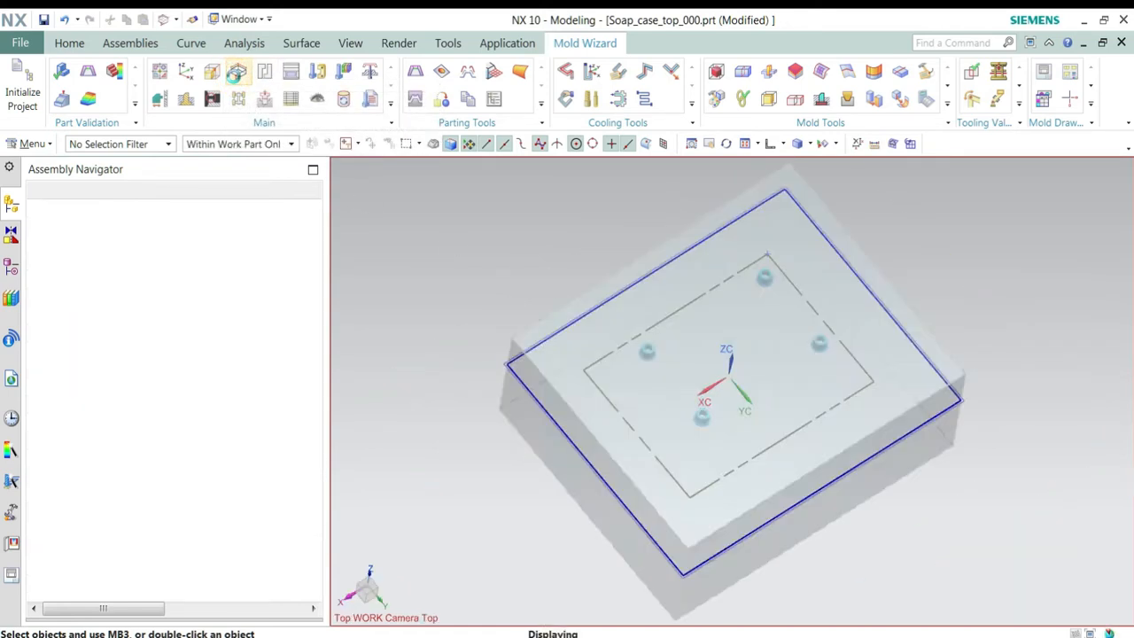
middle_drag(549, 242, 512, 201)
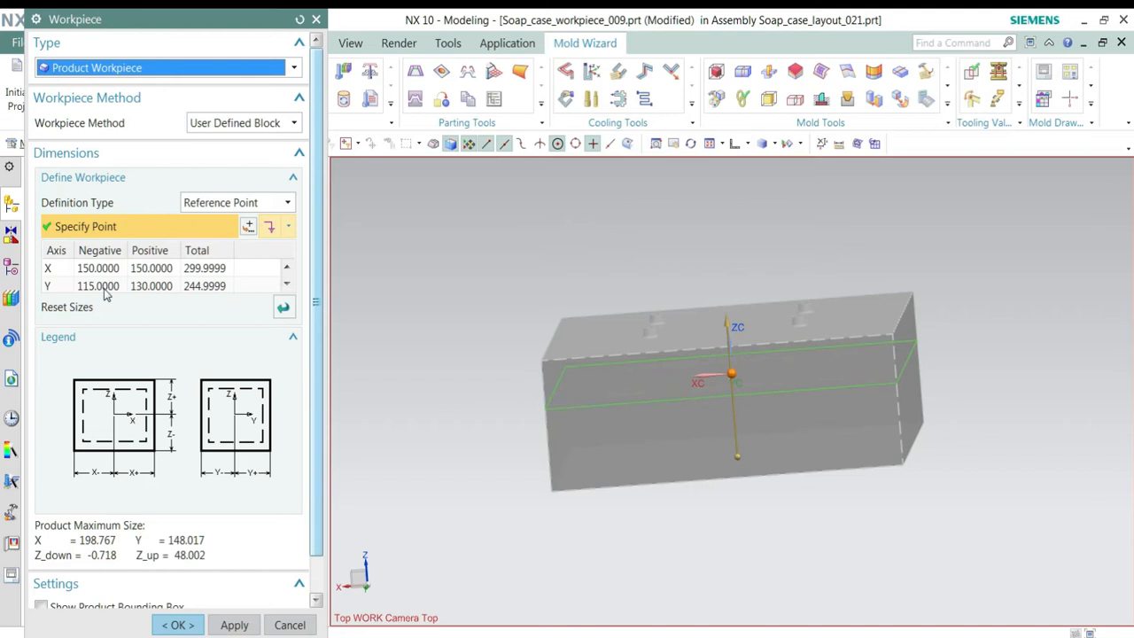
click(286, 284)
click(286, 285)
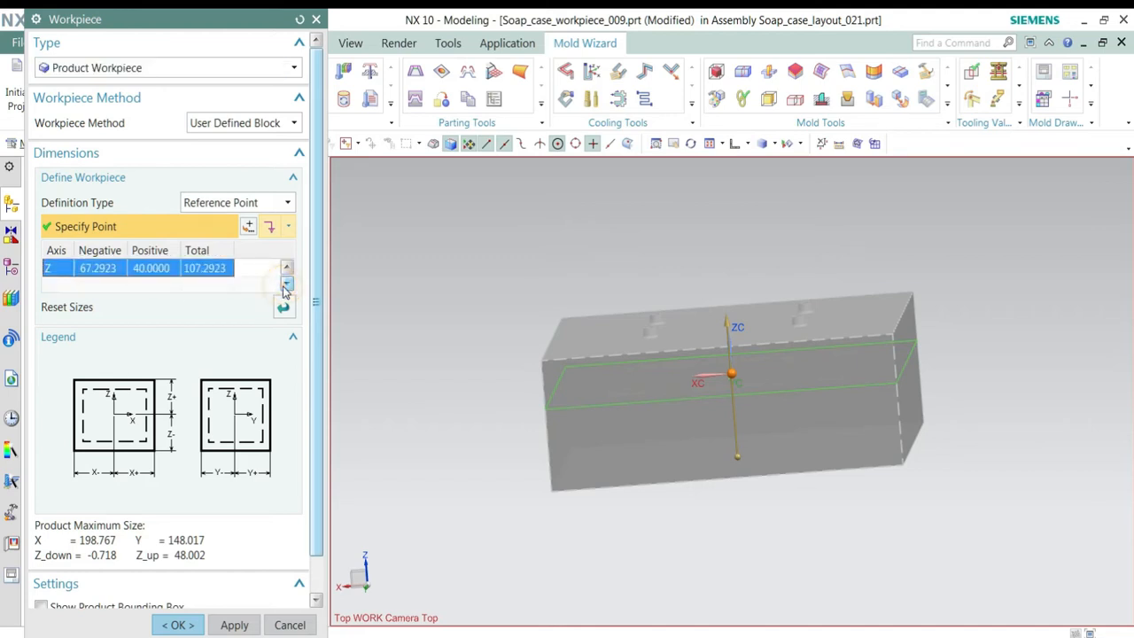
click(164, 268)
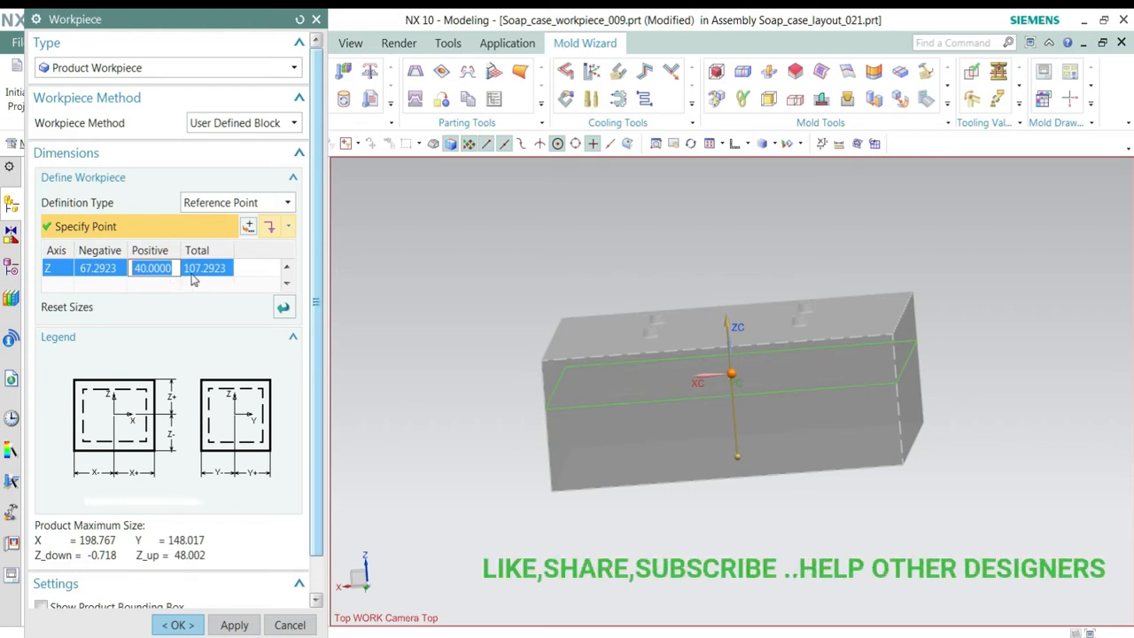
click(115, 270)
click(120, 269)
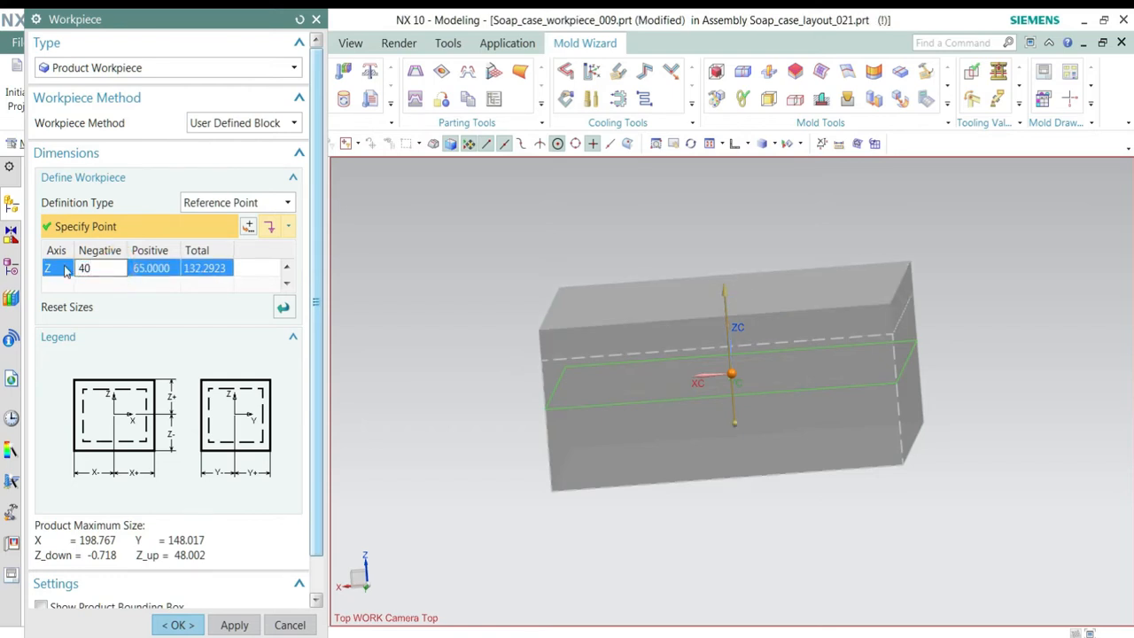
click(64, 270)
click(233, 625)
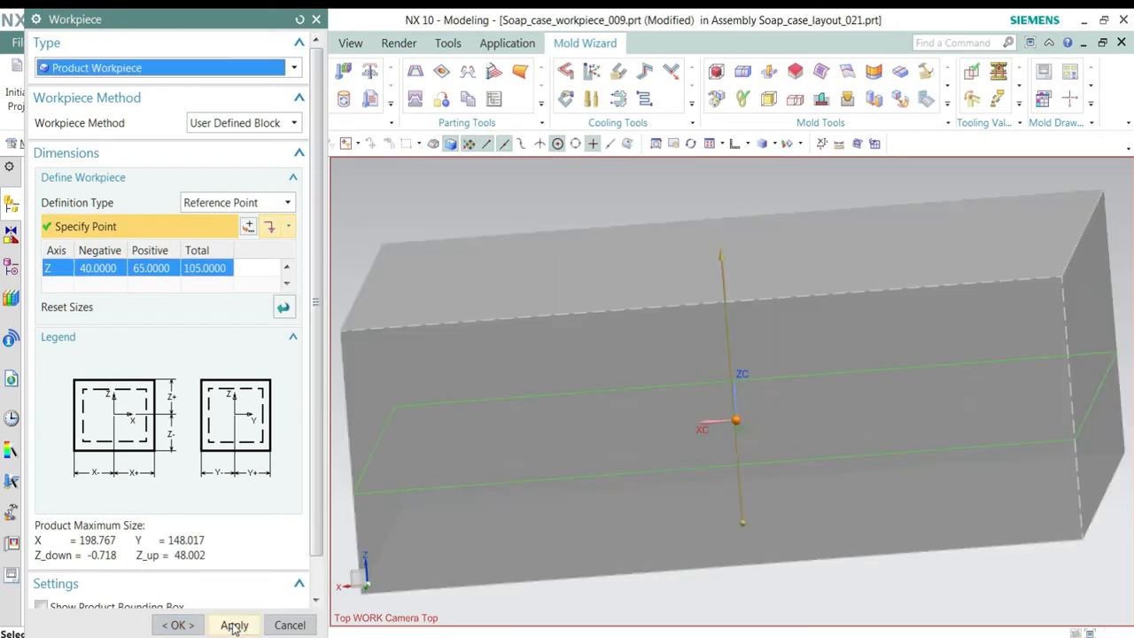
Step: Finish the workpiece definition and try to measure the projected ZC distance from the parting-level corner to the lower core block's bottom edge
click(178, 626)
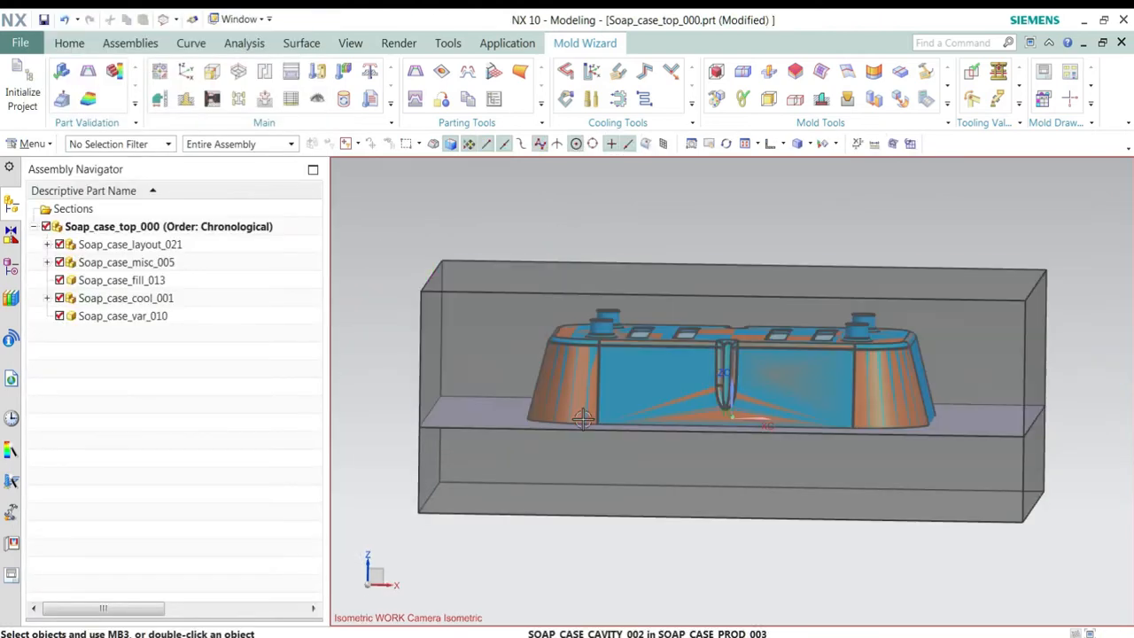
mouse_move(583, 418)
middle_down()
mouse_move(587, 405)
mouse_move(565, 412)
middle_up()
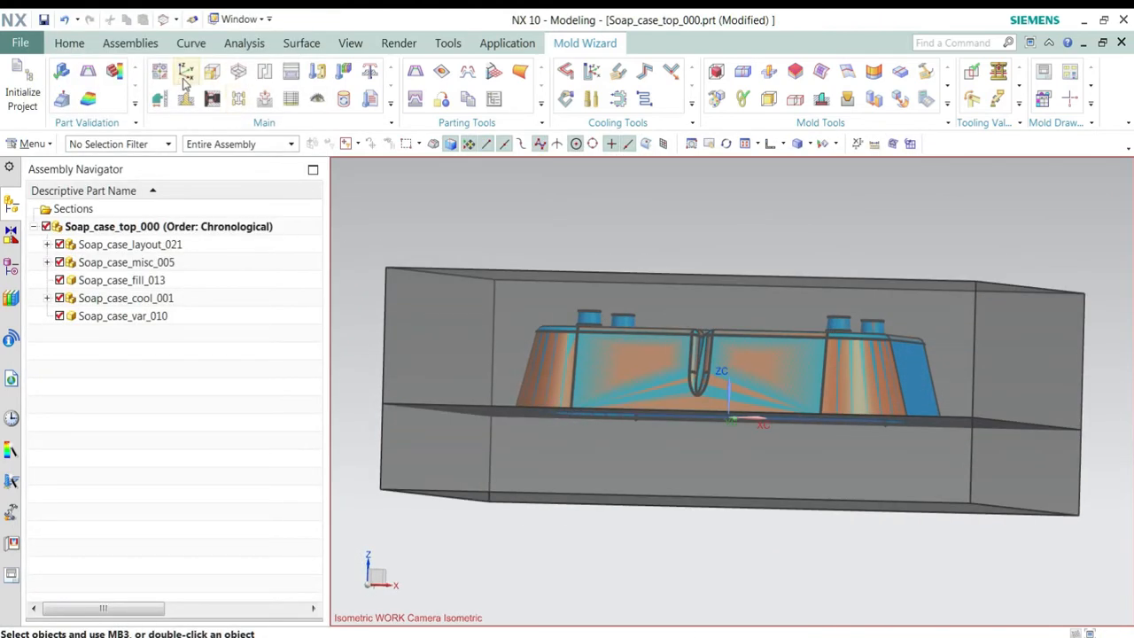
click(241, 43)
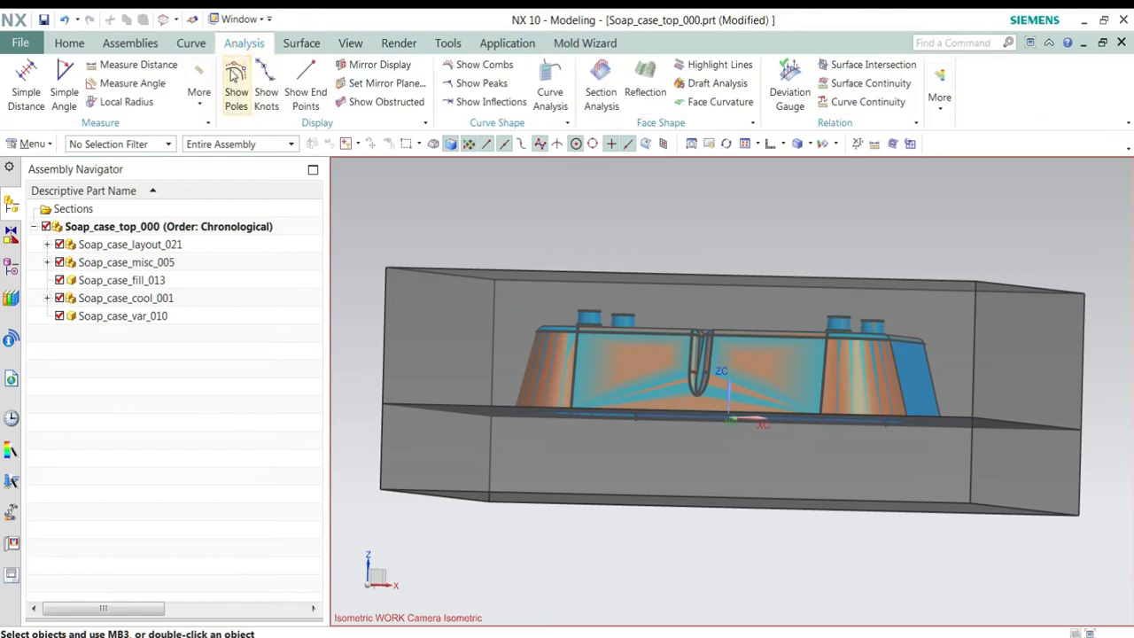
click(131, 65)
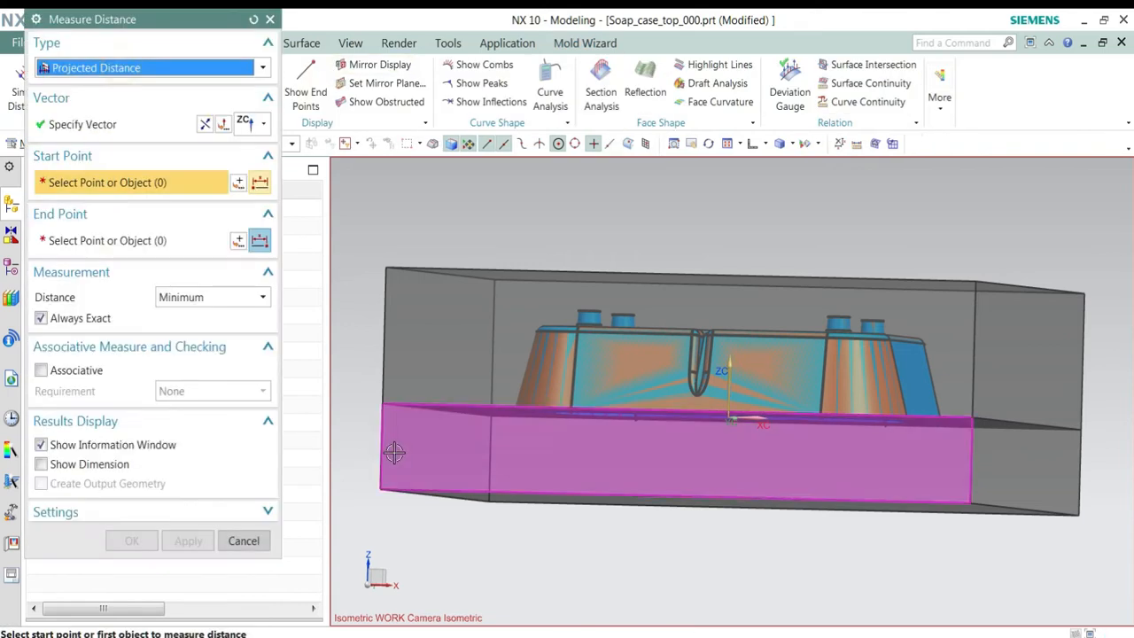
click(381, 401)
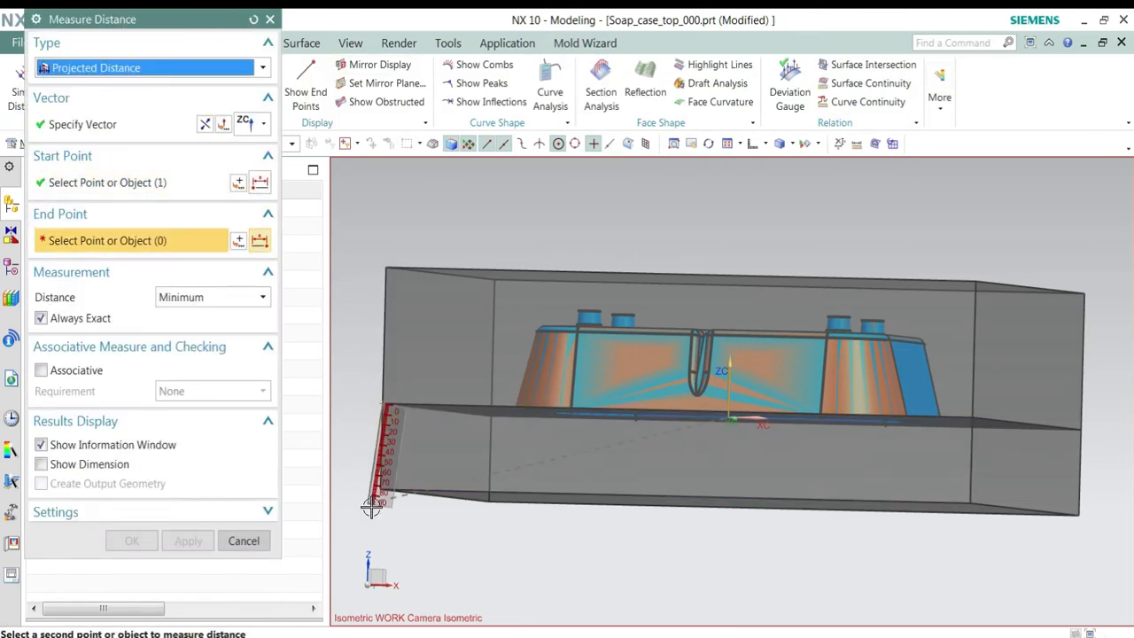
click(376, 490)
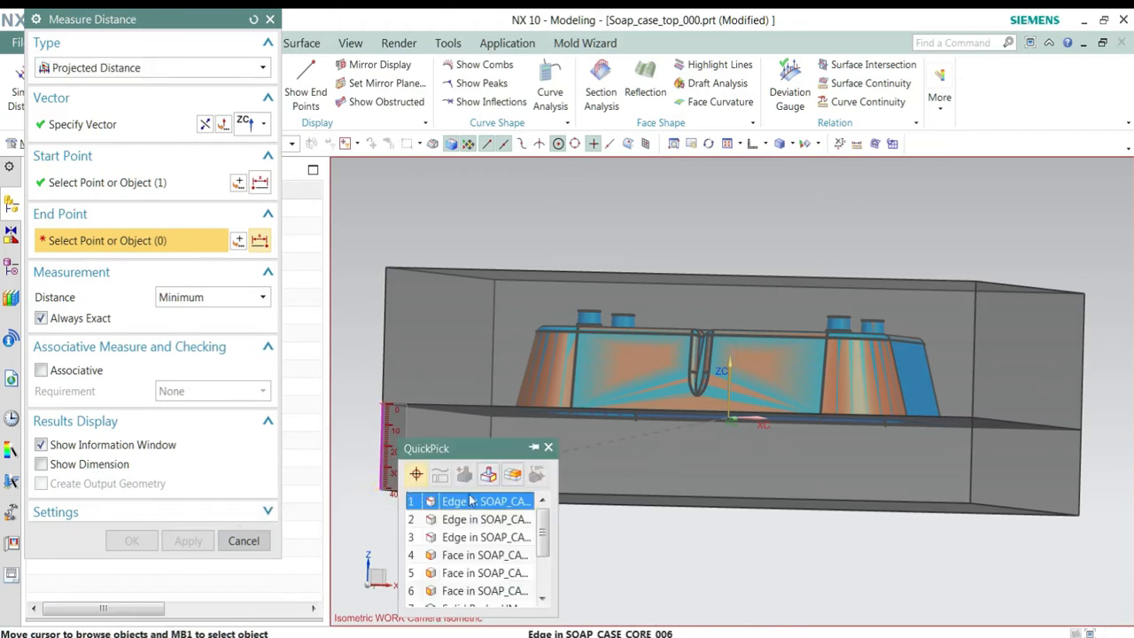
click(471, 499)
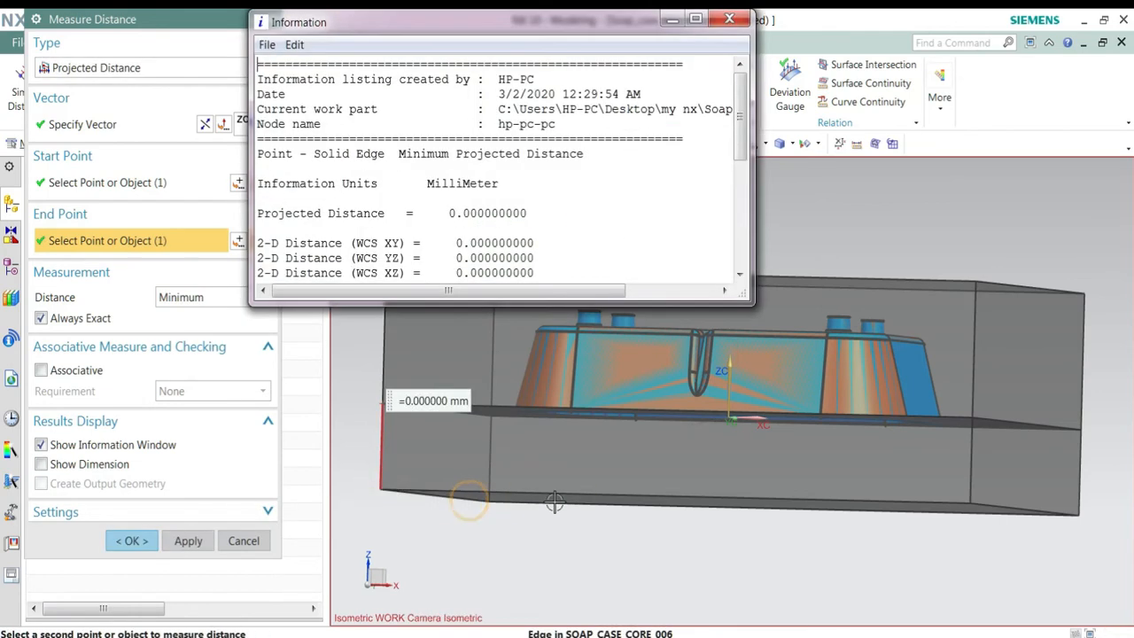
click(730, 19)
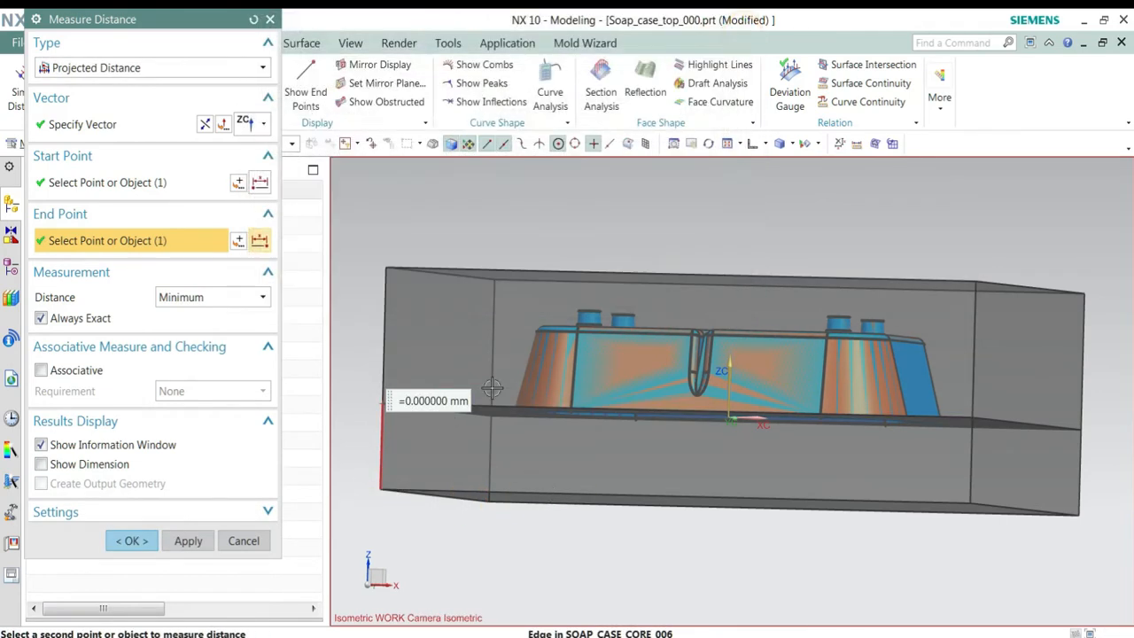
Step: Reset the measurement and measure the plain distance between the parting-level edge and the core block's bottom edge
click(254, 19)
middle_drag(735, 389, 783, 387)
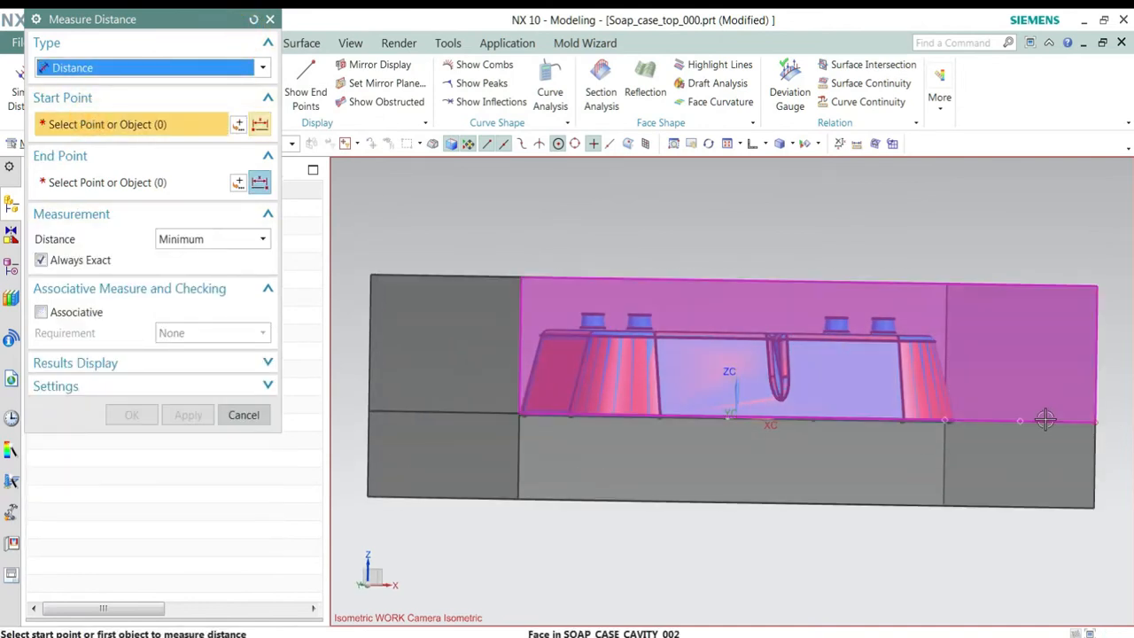
middle_drag(1003, 451, 1005, 459)
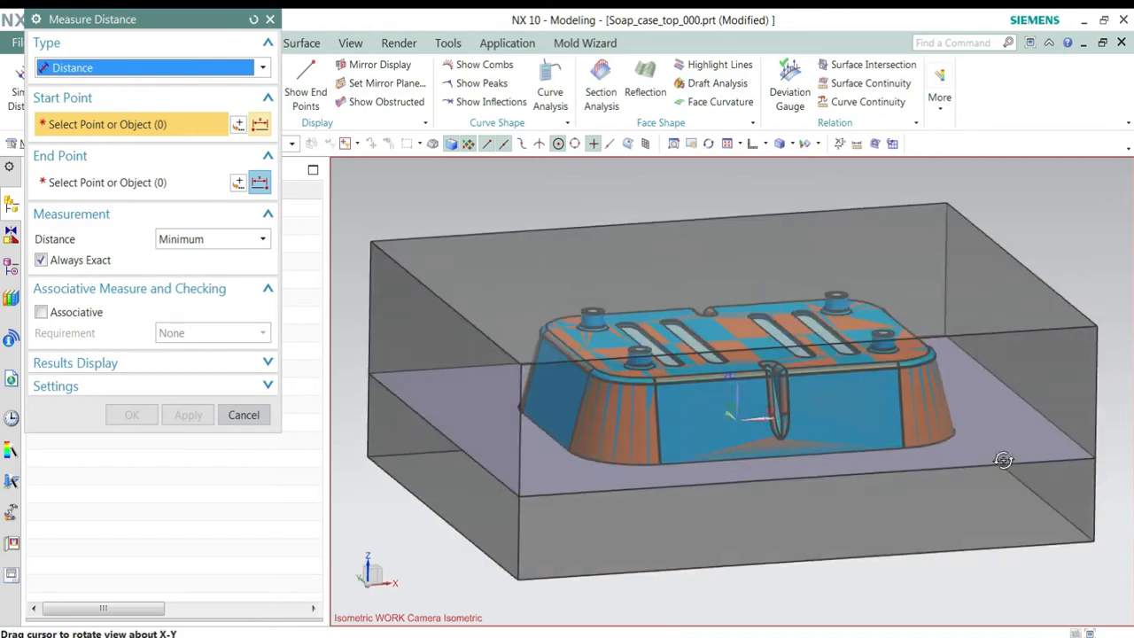
click(970, 543)
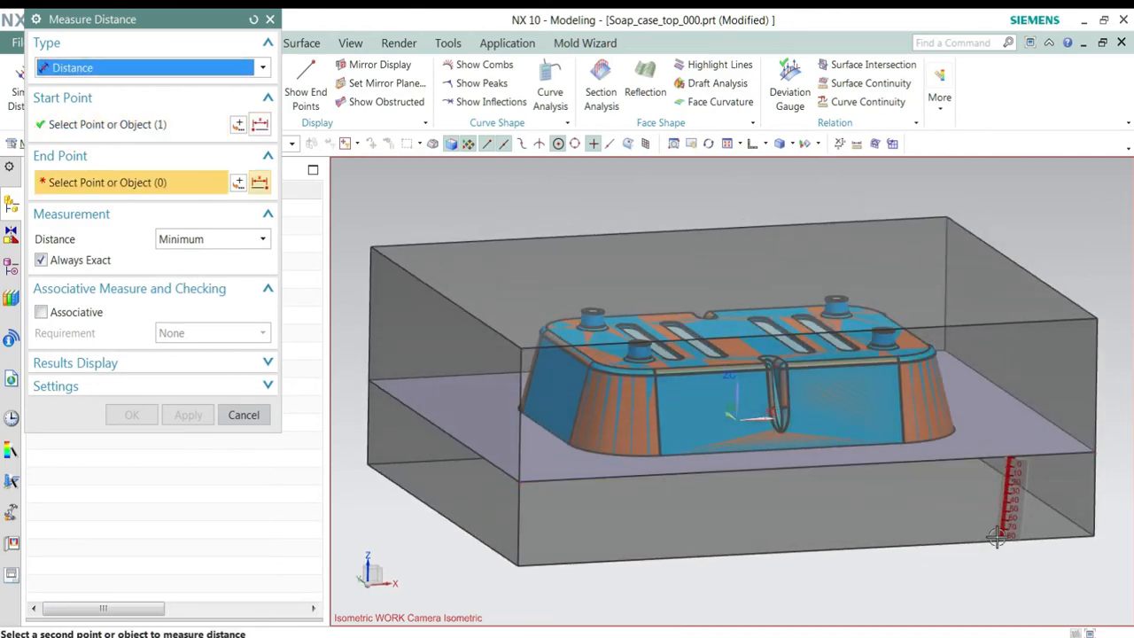
click(997, 540)
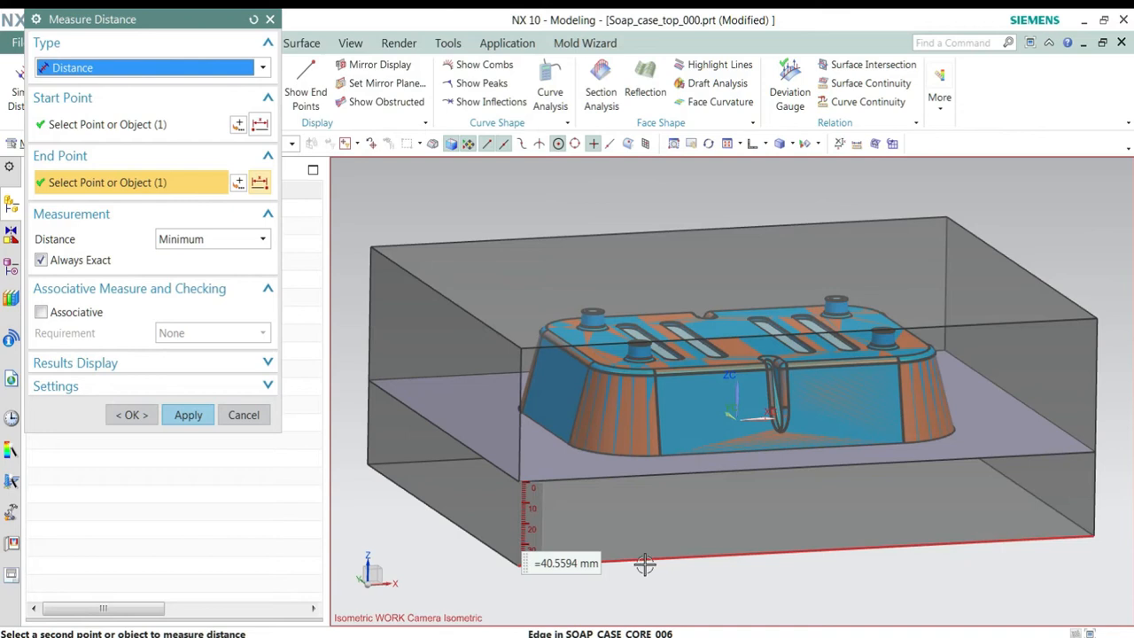
click(270, 19)
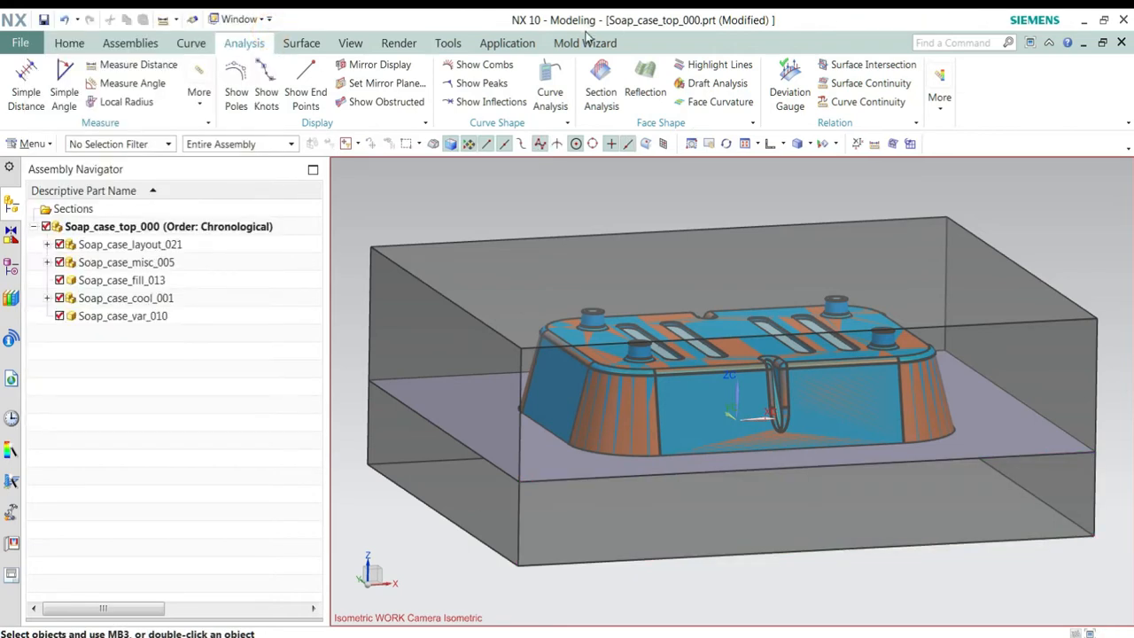
Step: Reduce the product workpiece's negative Z extent by 10.5594 mm to 29.4406 mm, and apply the block size
click(585, 43)
click(237, 71)
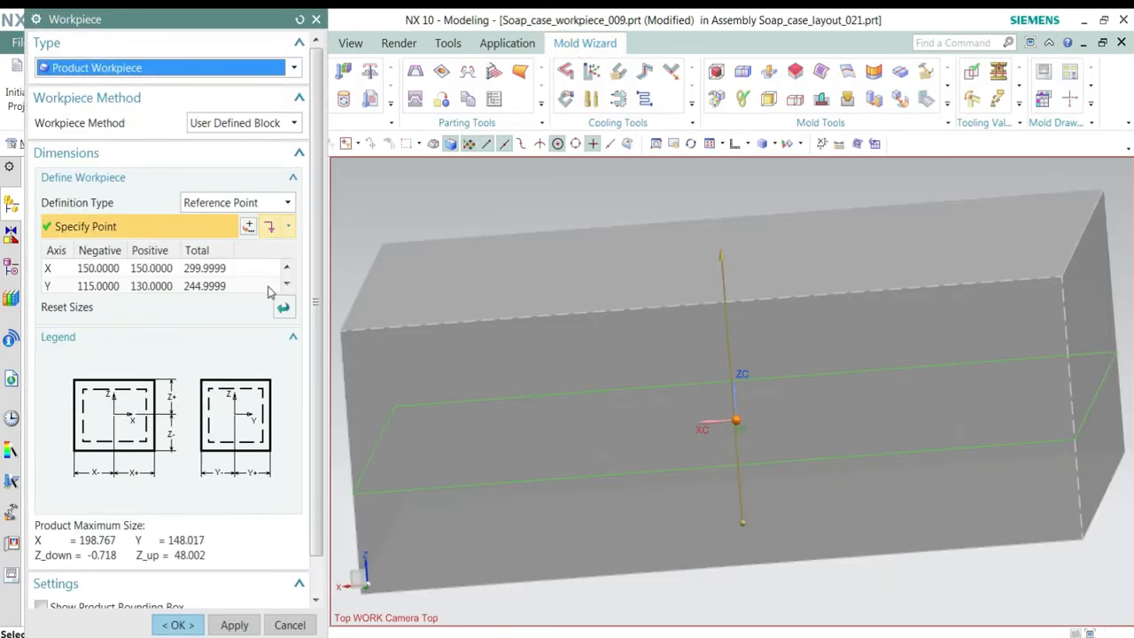
click(286, 284)
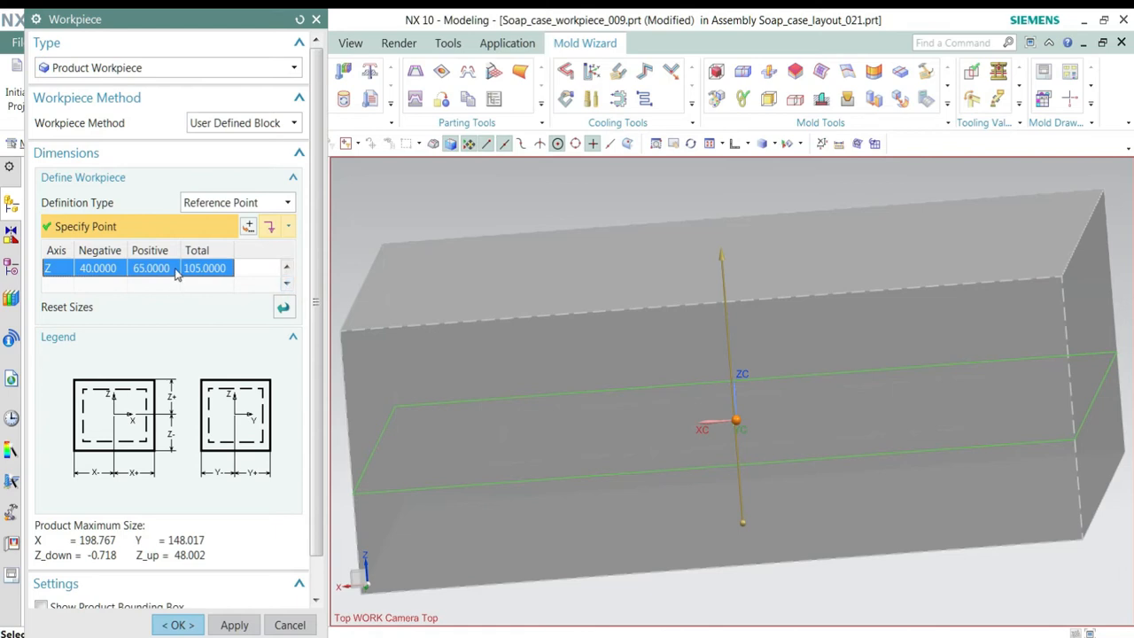
click(118, 271)
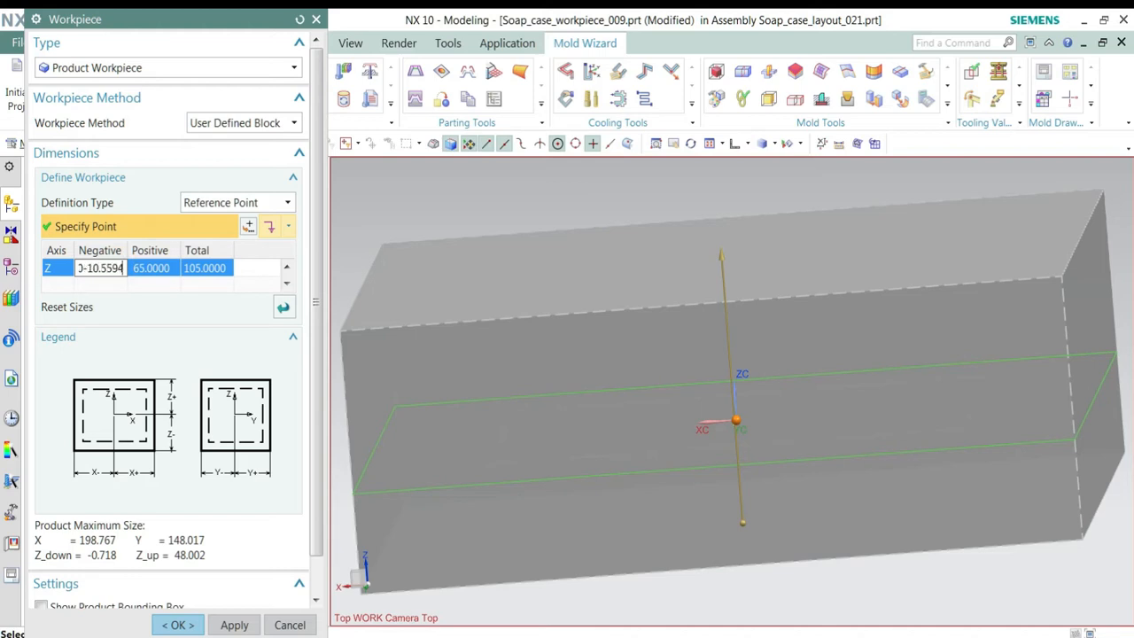
key(Return)
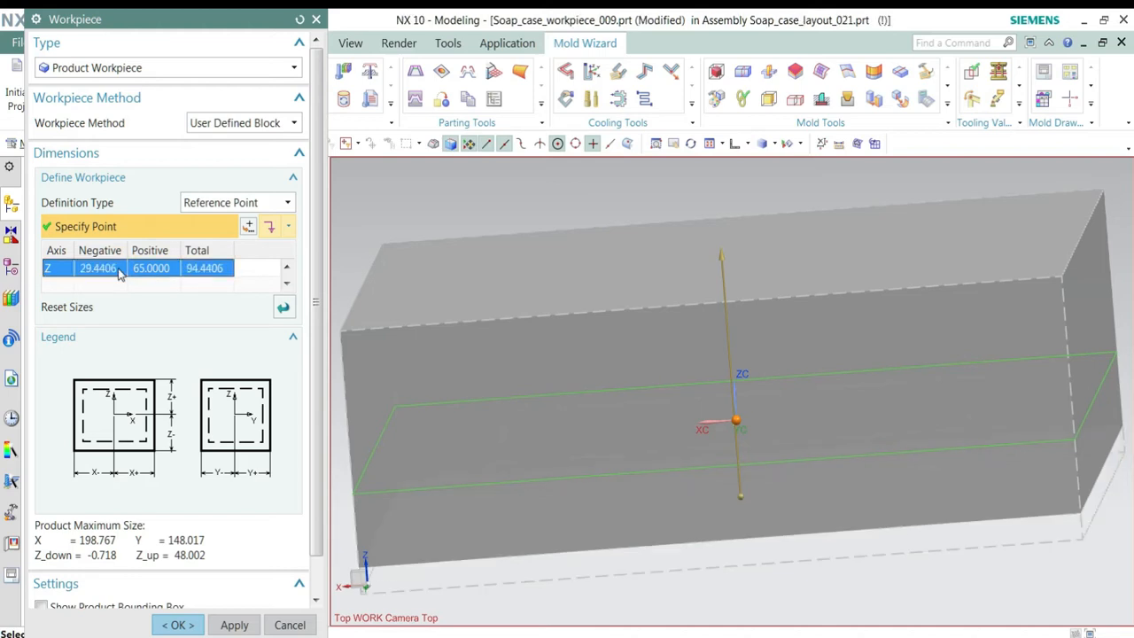
click(234, 625)
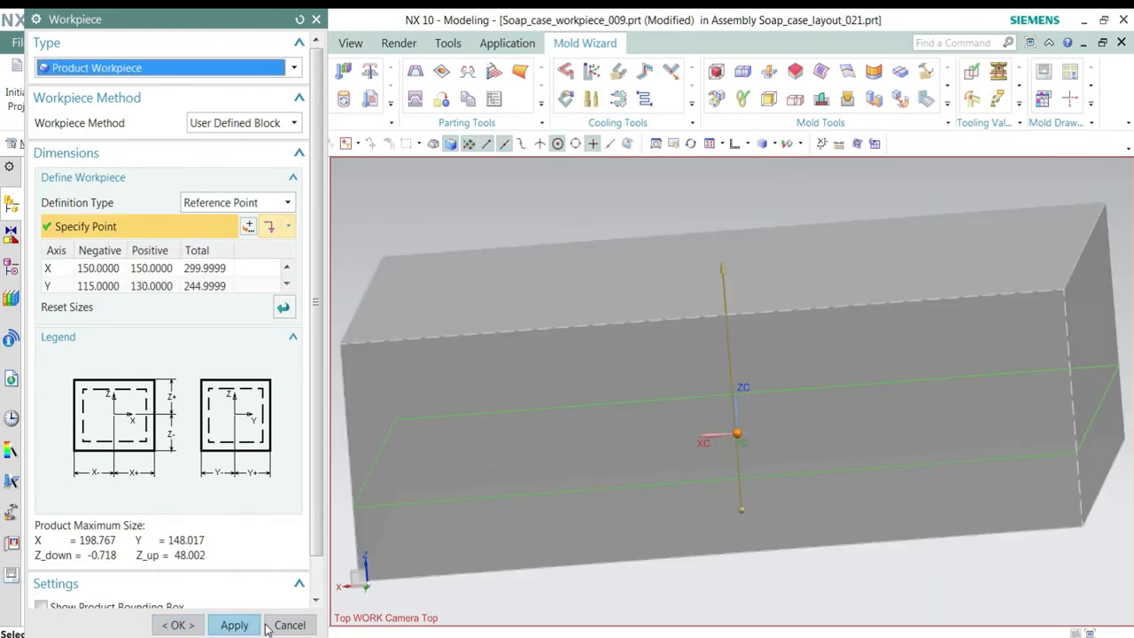
click(184, 625)
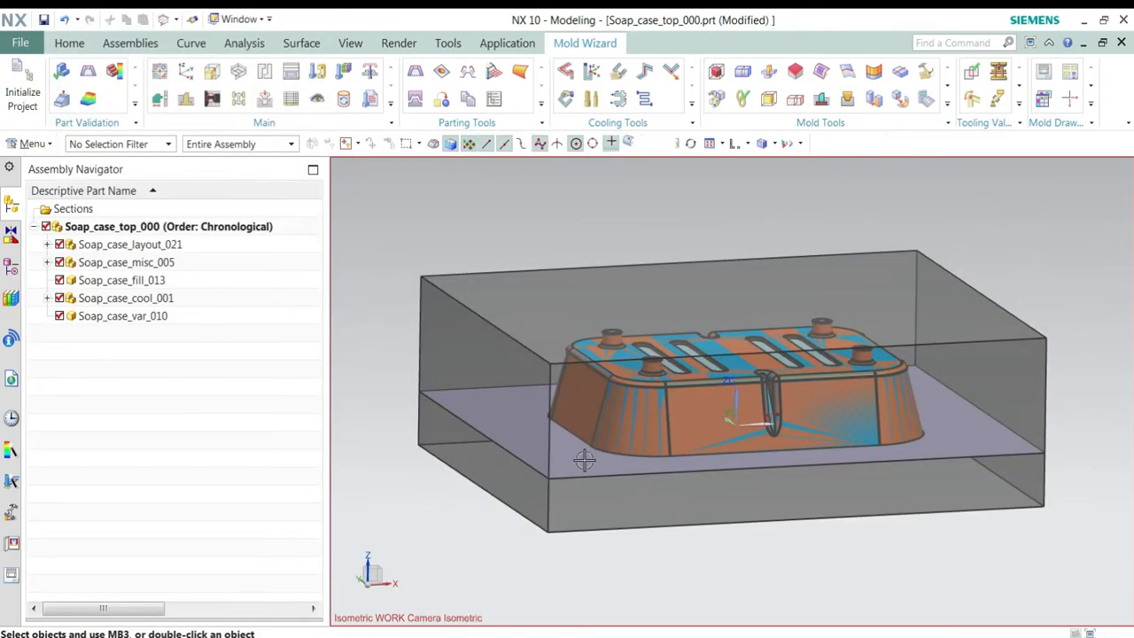
Step: Measure the projected distance along Z from the soap case's top face to the top of the workpiece block
middle_drag(574, 396, 604, 385)
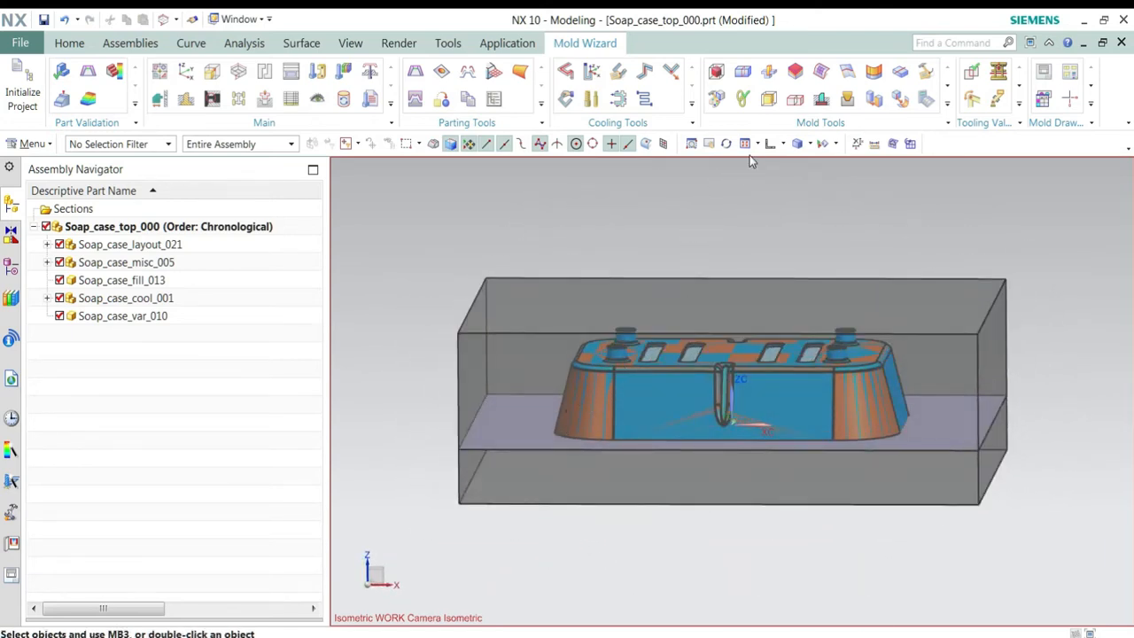
click(784, 144)
click(799, 181)
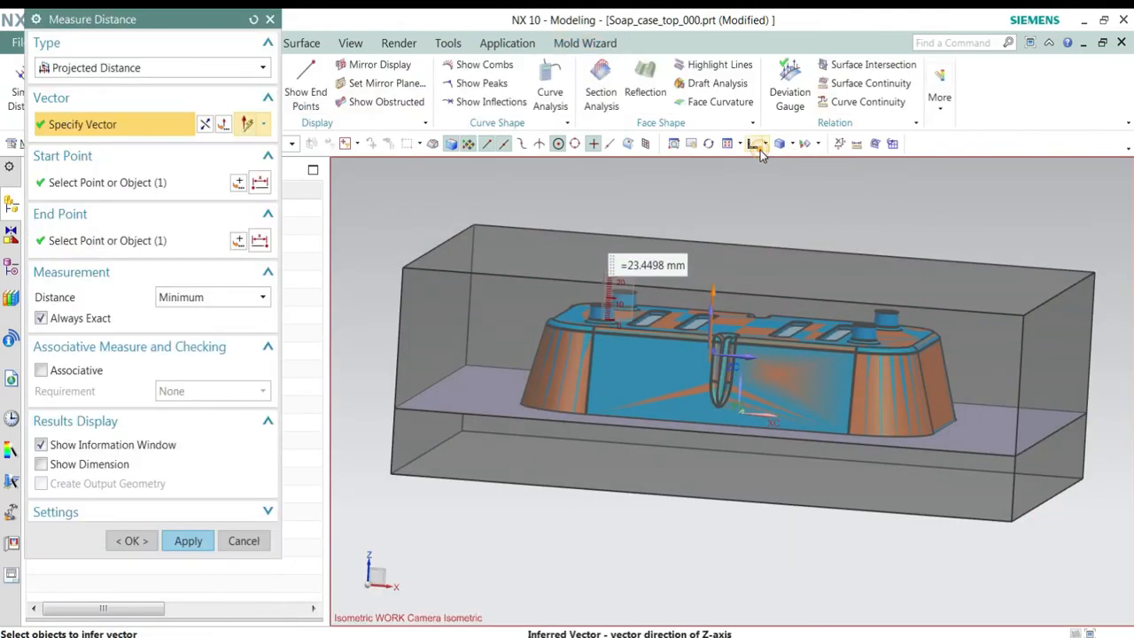
click(754, 145)
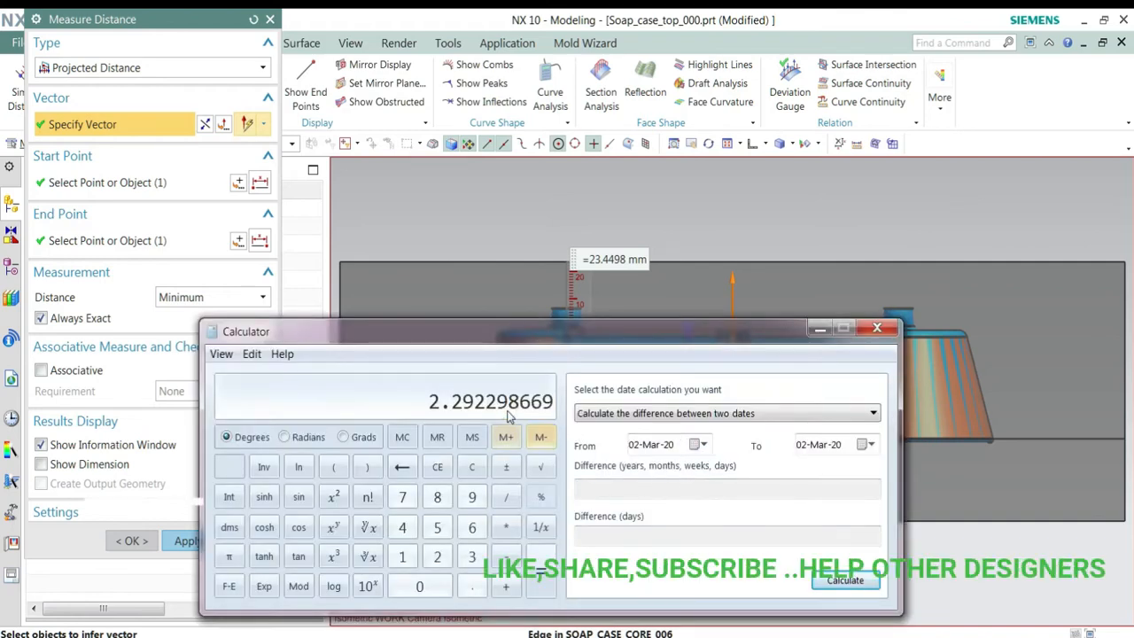
Step: Subtract 23.449844429 from 35 in the Calculator, copy the result, and leave the distance measurement
click(472, 493)
click(471, 469)
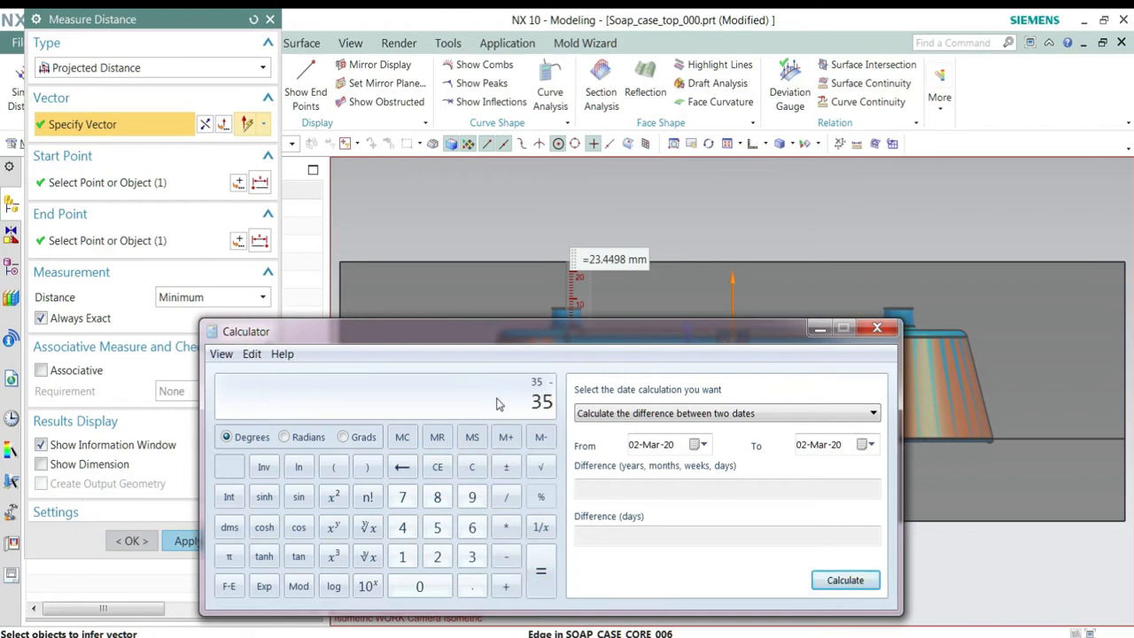
text(23.449844429)
key(Return)
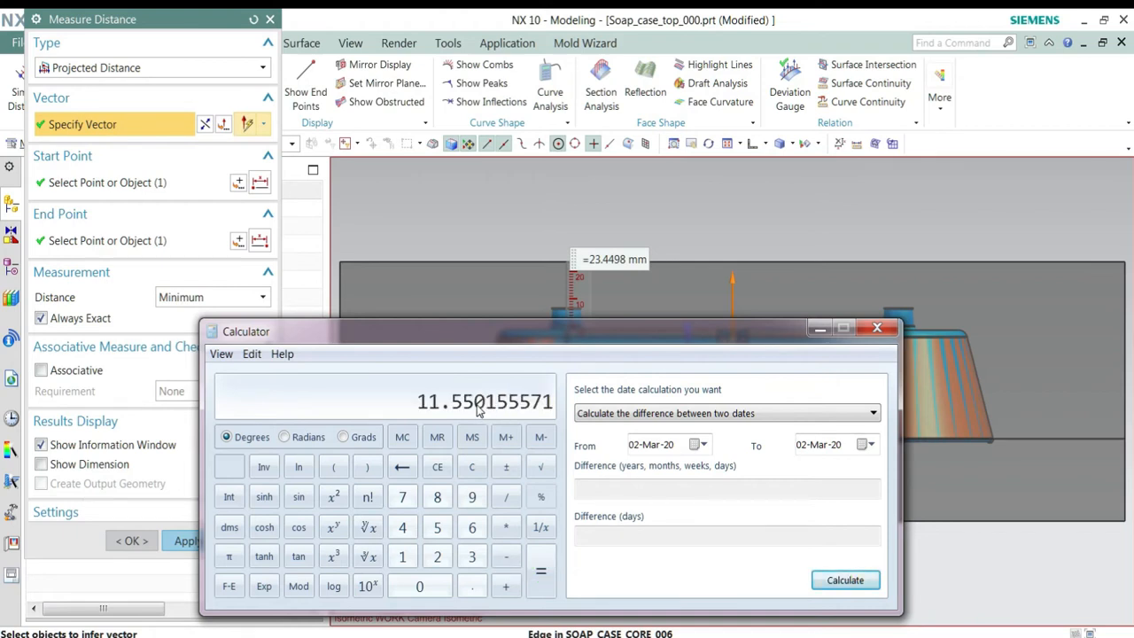
right_click(487, 402)
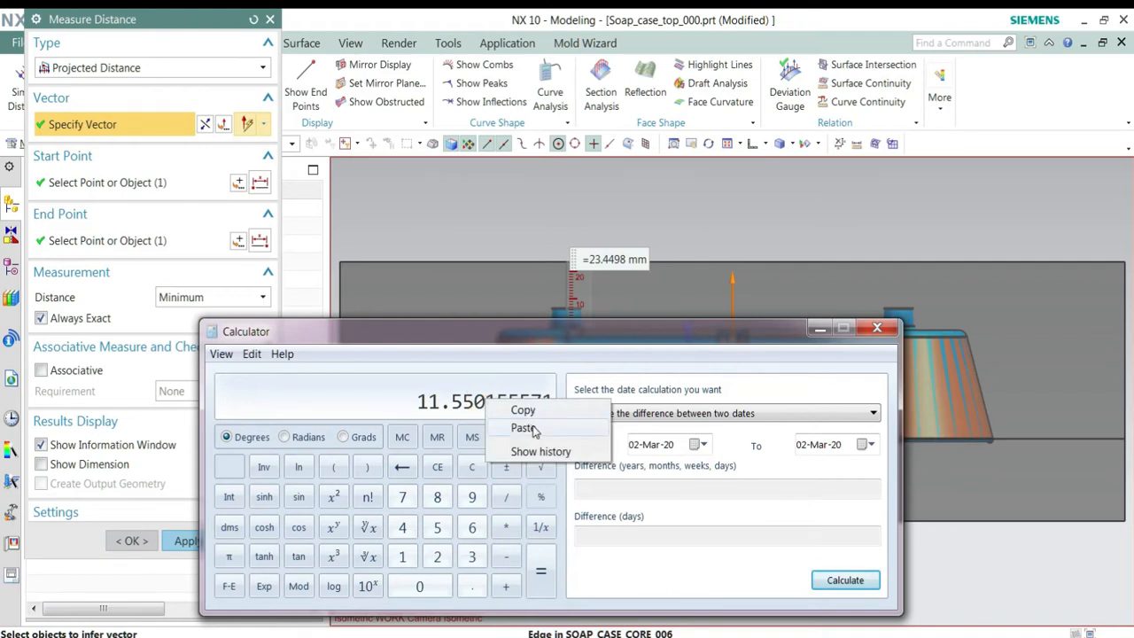
click(523, 410)
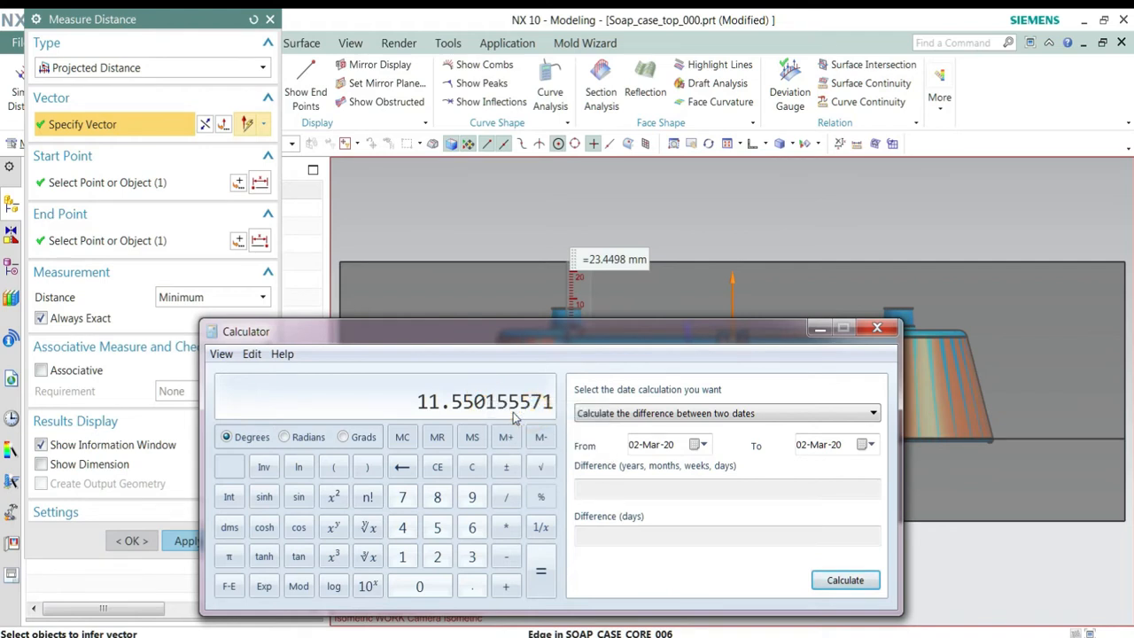
click(890, 330)
click(270, 19)
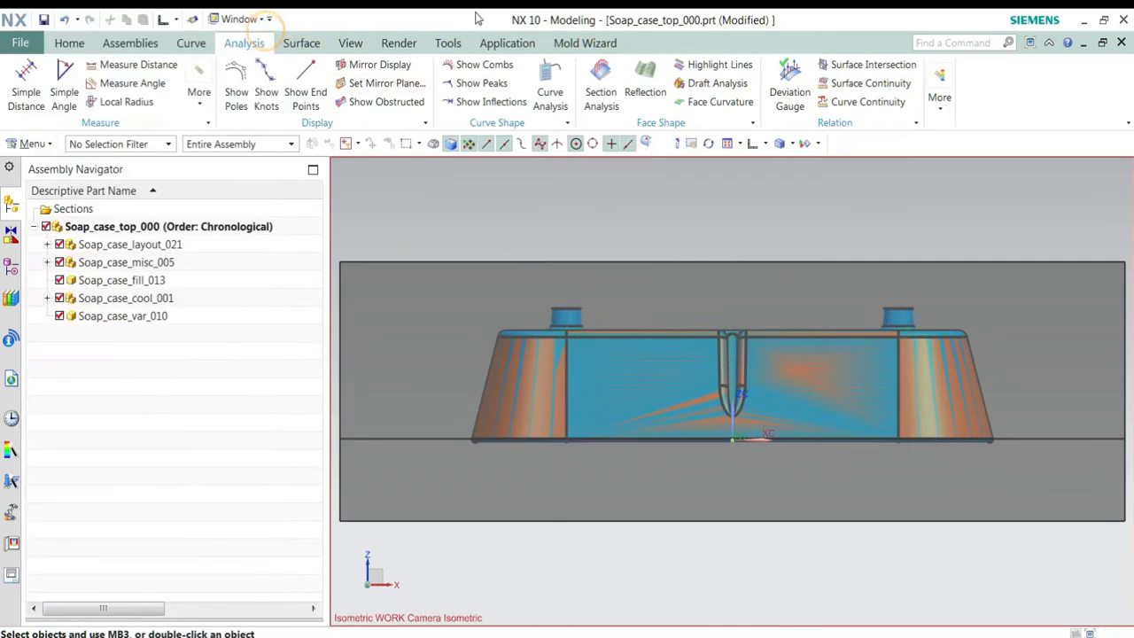
Step: Add the copied difference to the product workpiece's positive Z extent, making it 76.5502 mm, and apply the block size
click(585, 43)
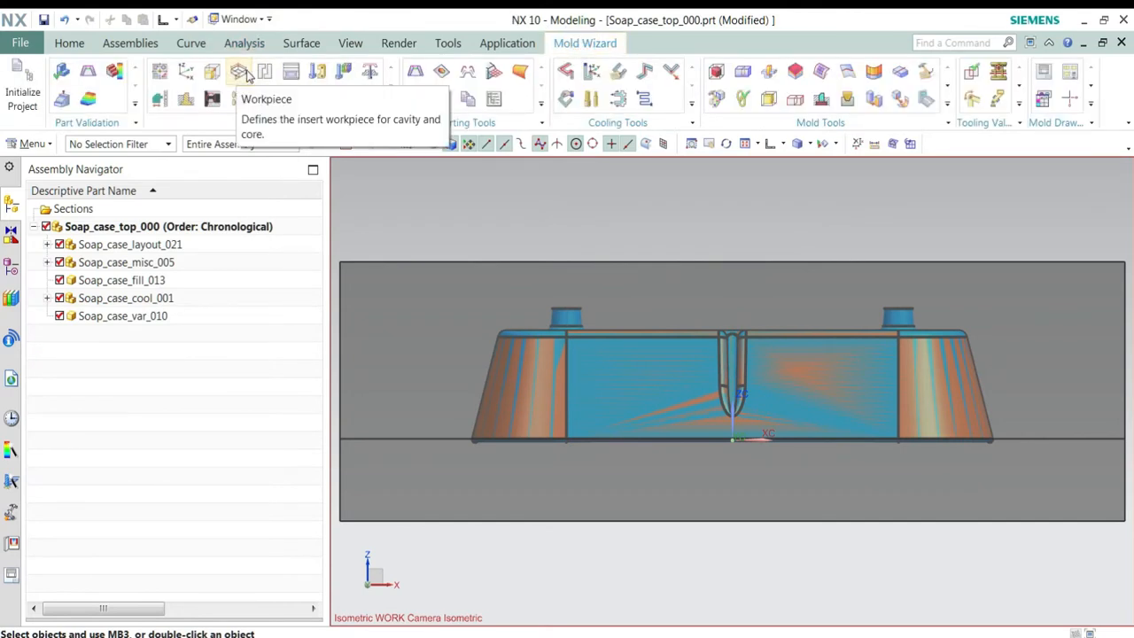
click(246, 75)
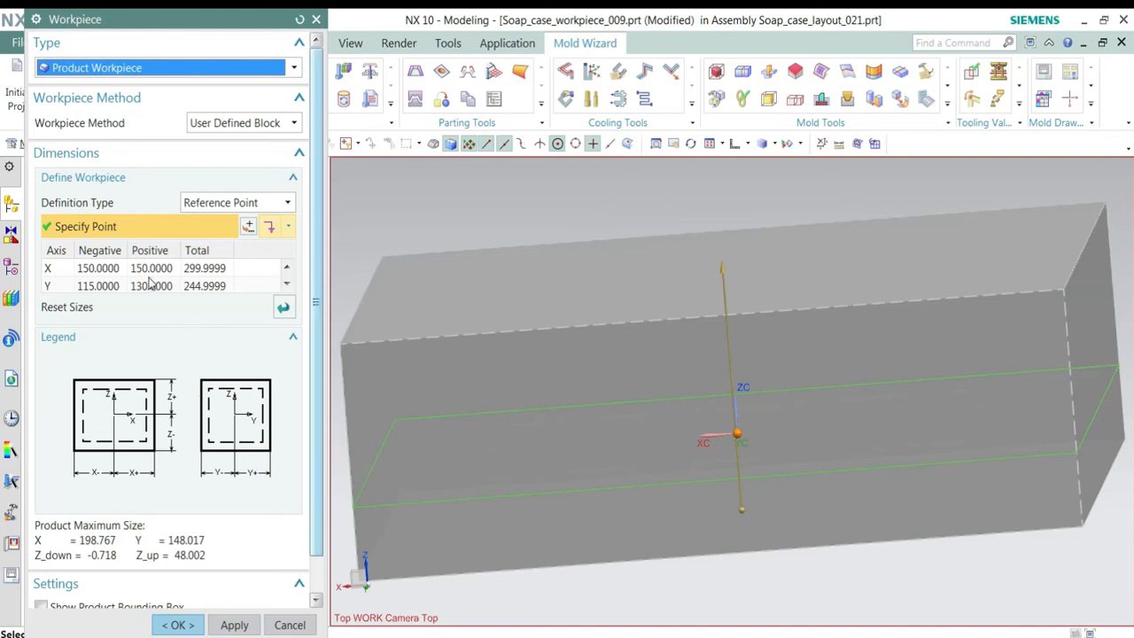
click(286, 282)
click(169, 268)
click(175, 274)
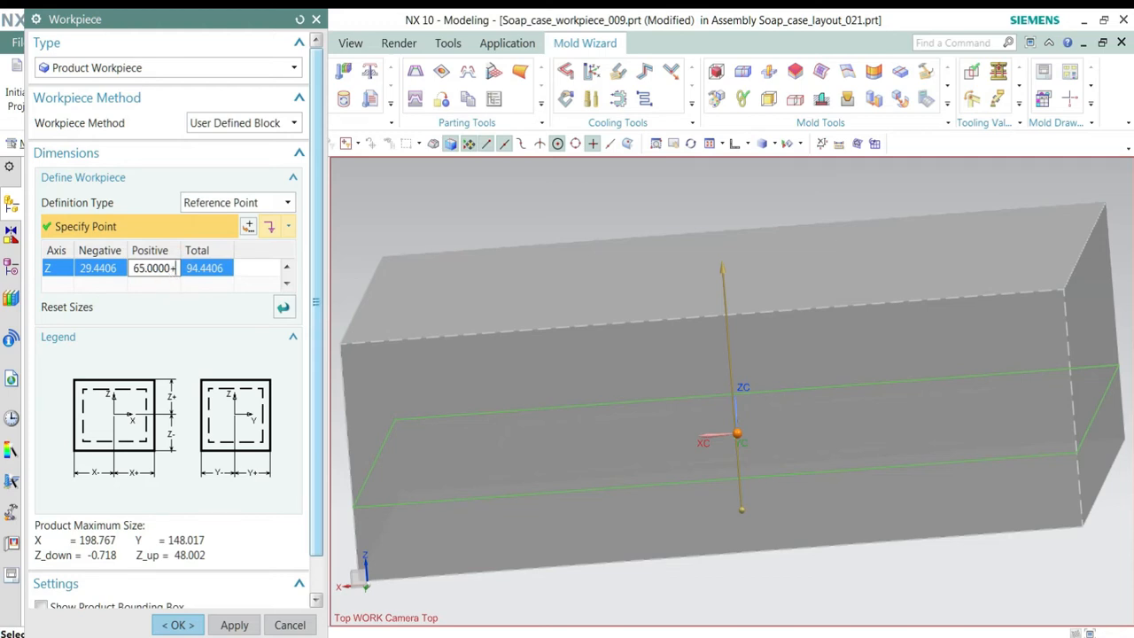
key(Return)
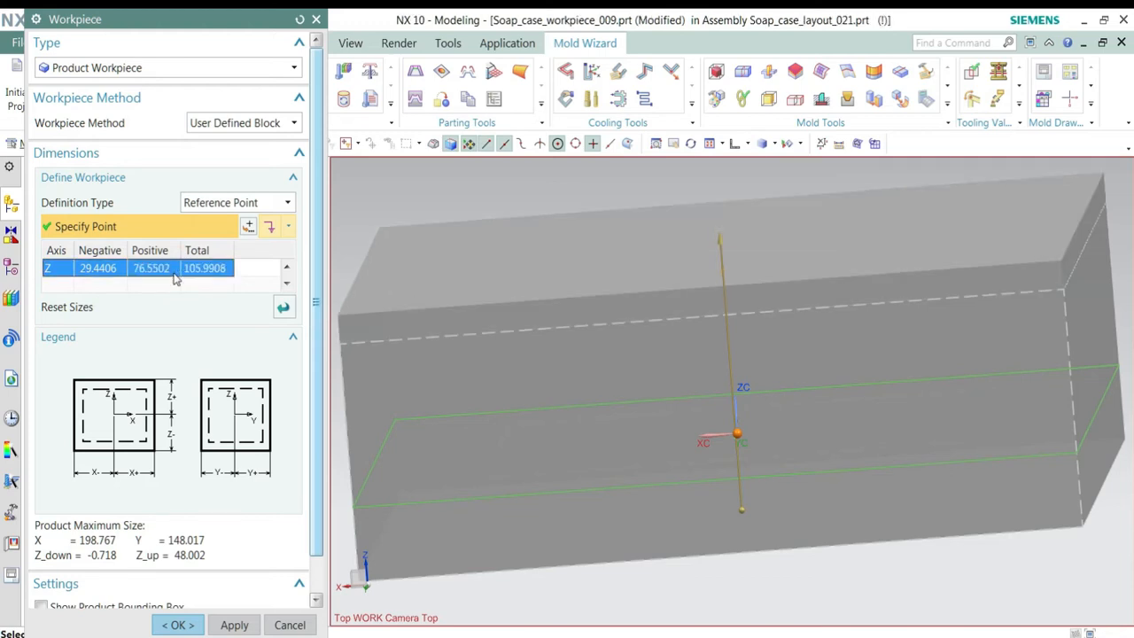
click(234, 625)
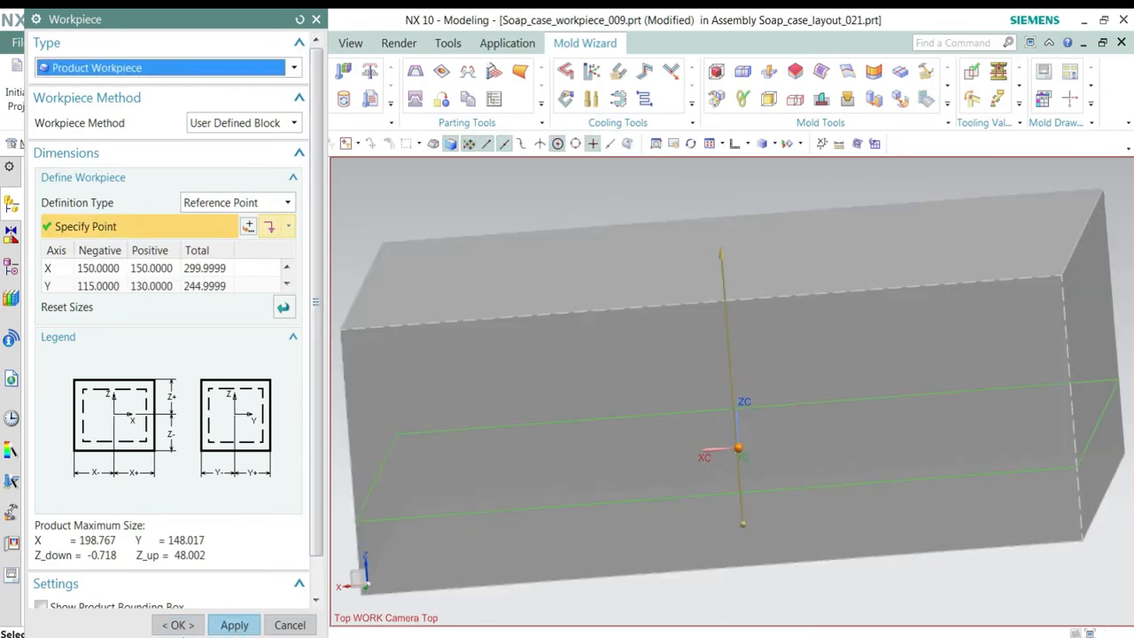
click(234, 624)
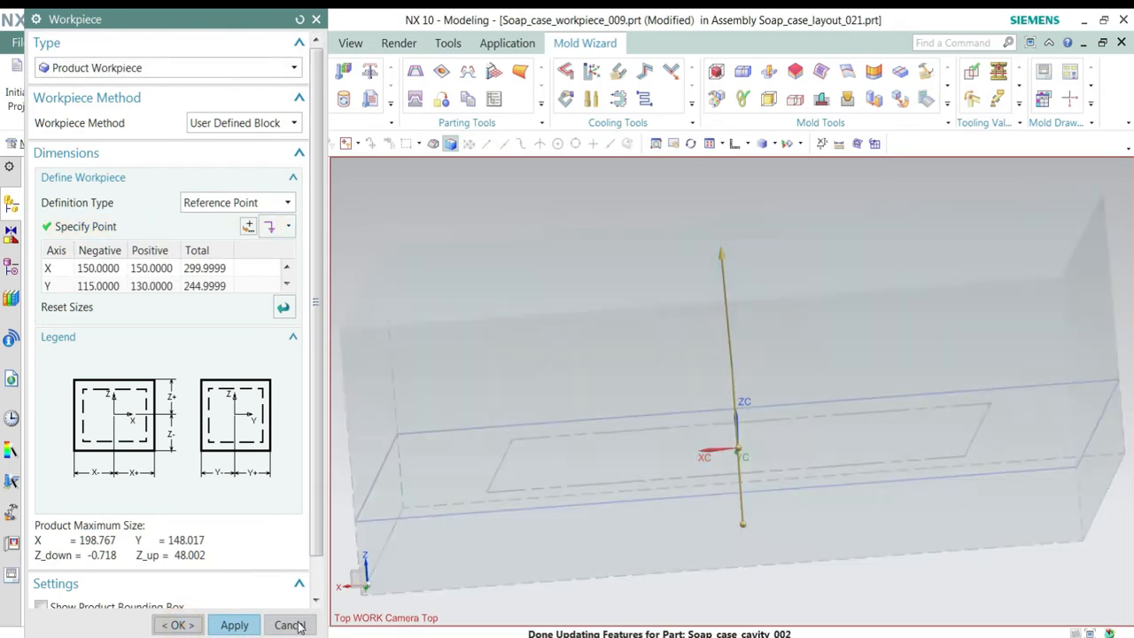
click(290, 624)
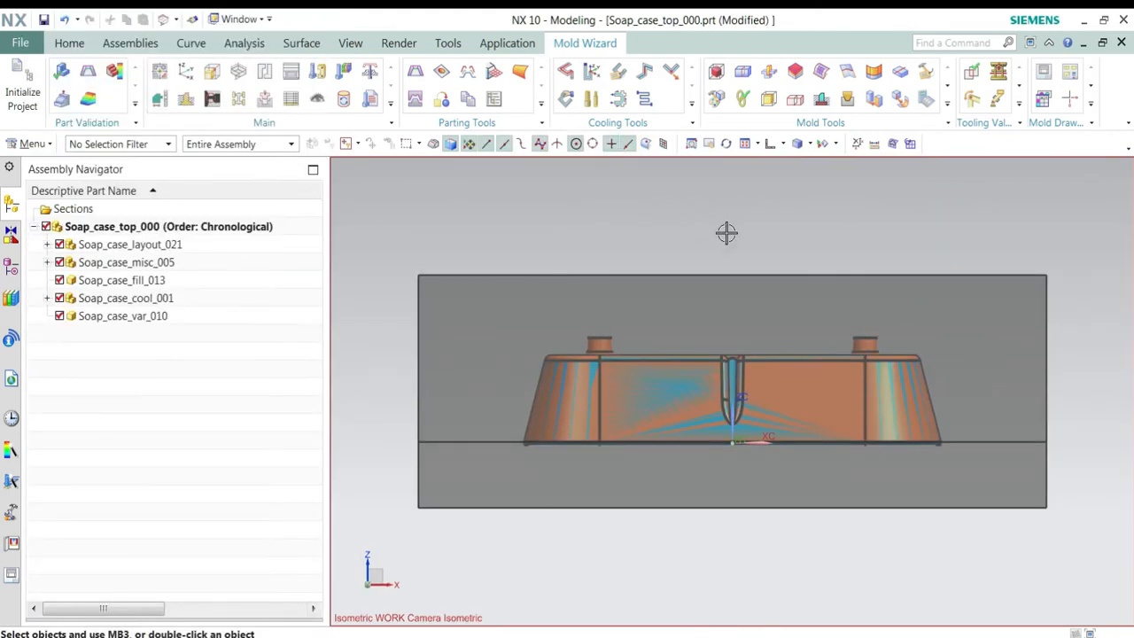
Step: Measure the projected distance along Z between the soap case's top face and the parting-level face, and leave the measurement
click(243, 44)
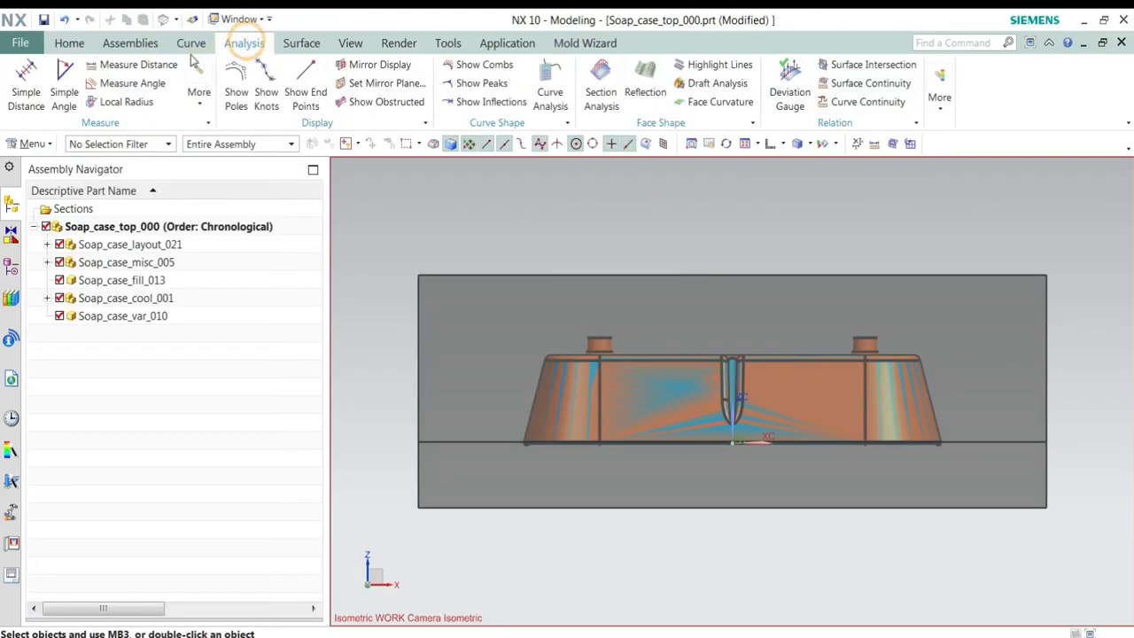
click(138, 65)
middle_drag(541, 240, 630, 429)
scroll(631, 429, up, 5)
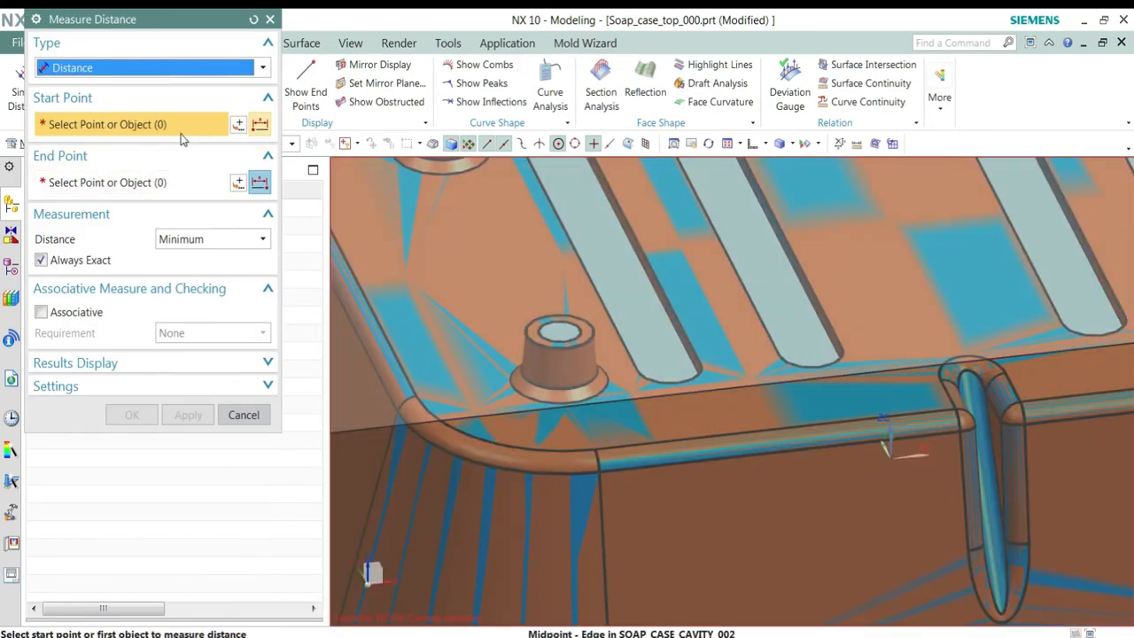
click(177, 71)
click(152, 114)
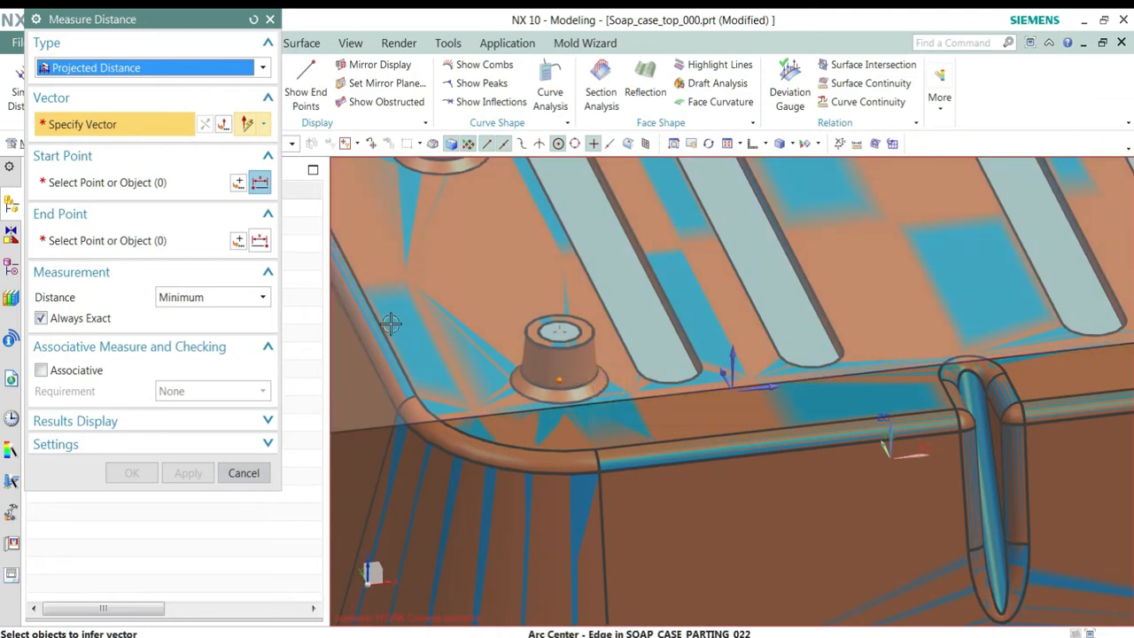
click(128, 190)
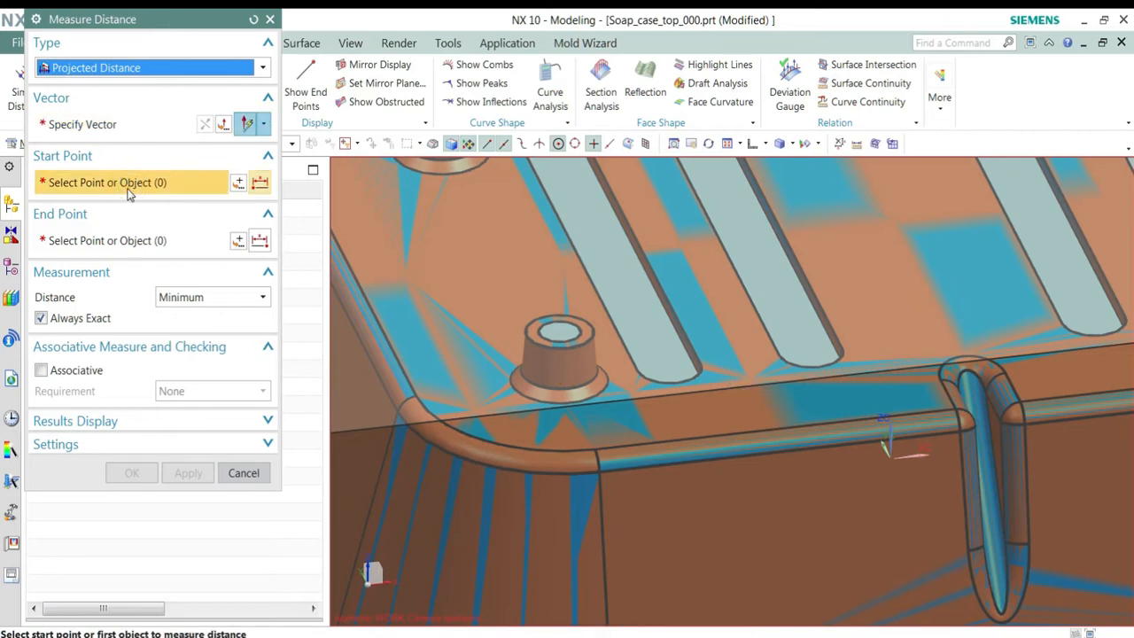
click(598, 390)
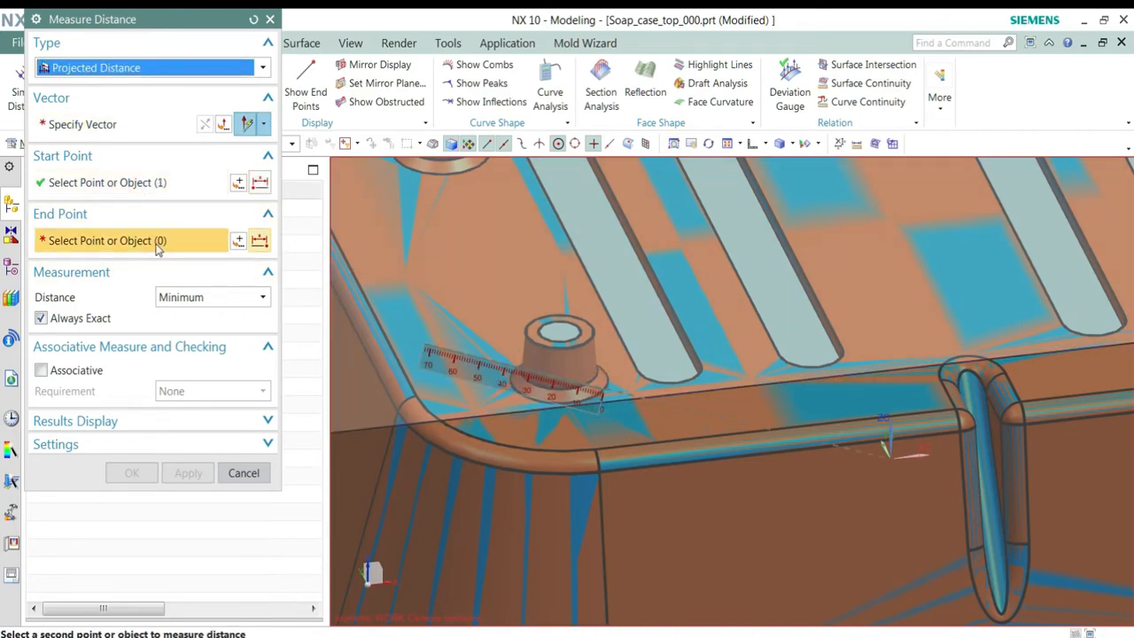
scroll(648, 298, down, 5)
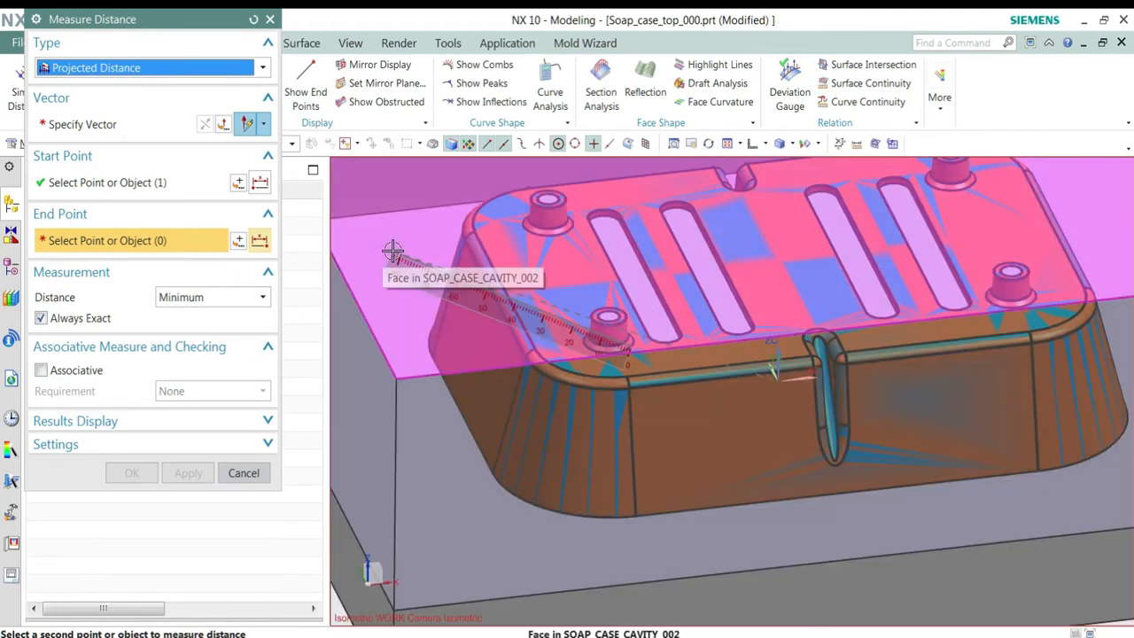
click(393, 253)
scroll(393, 253, down, 3)
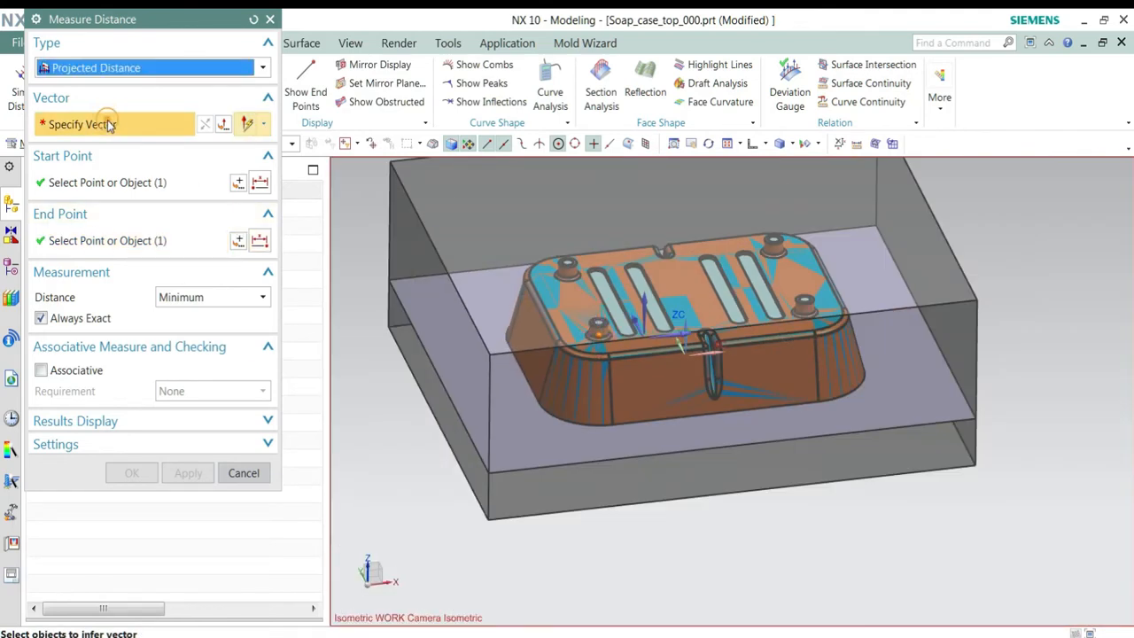
click(643, 310)
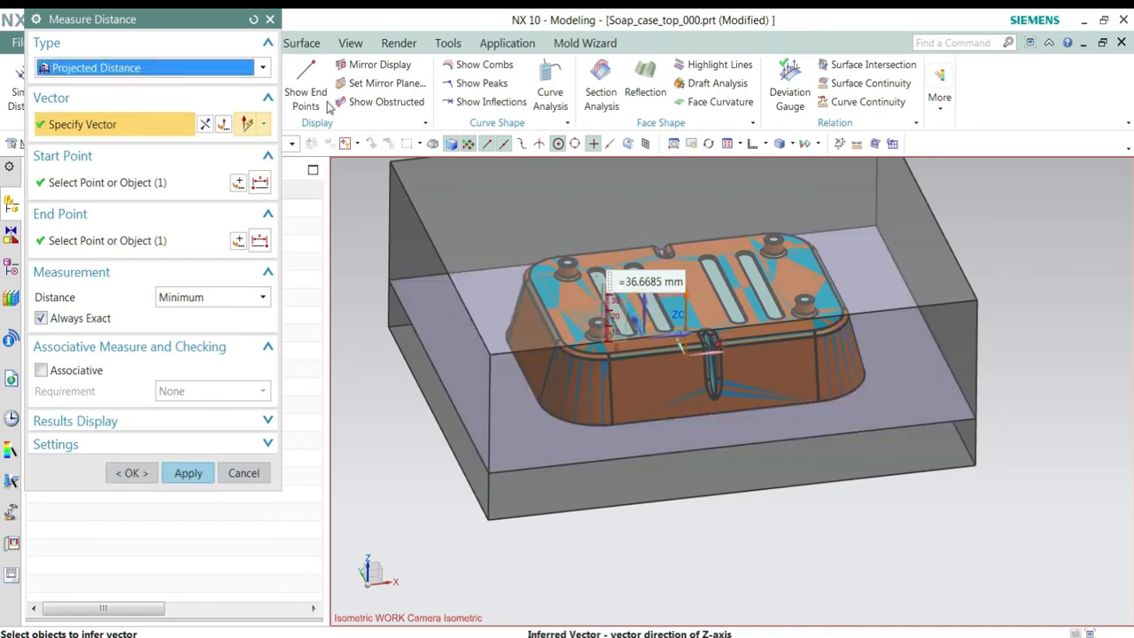
click(270, 19)
scroll(727, 386, down, 3)
middle_drag(727, 385, 715, 398)
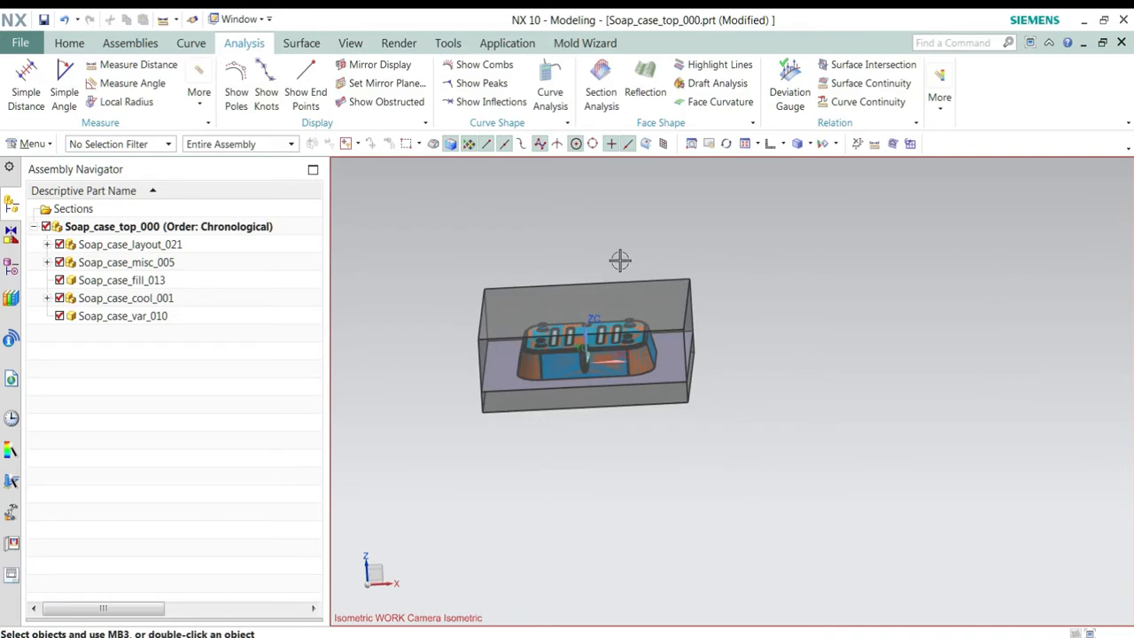
Step: Measure the workpiece's length along X between its two opposite side faces
click(595, 43)
middle_drag(699, 205, 770, 268)
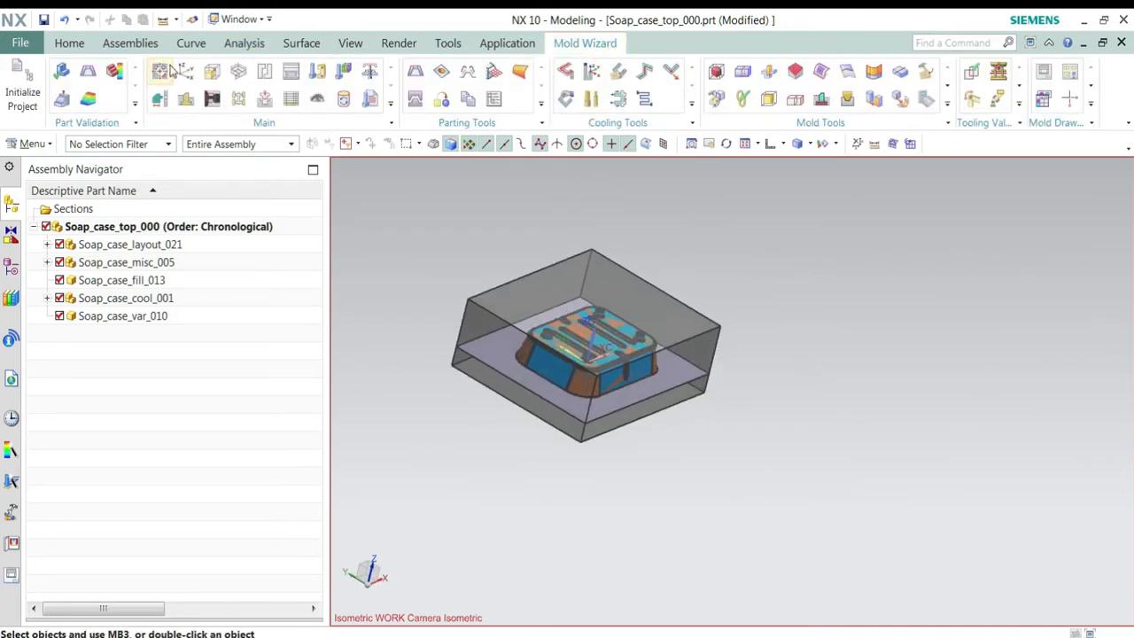
click(241, 43)
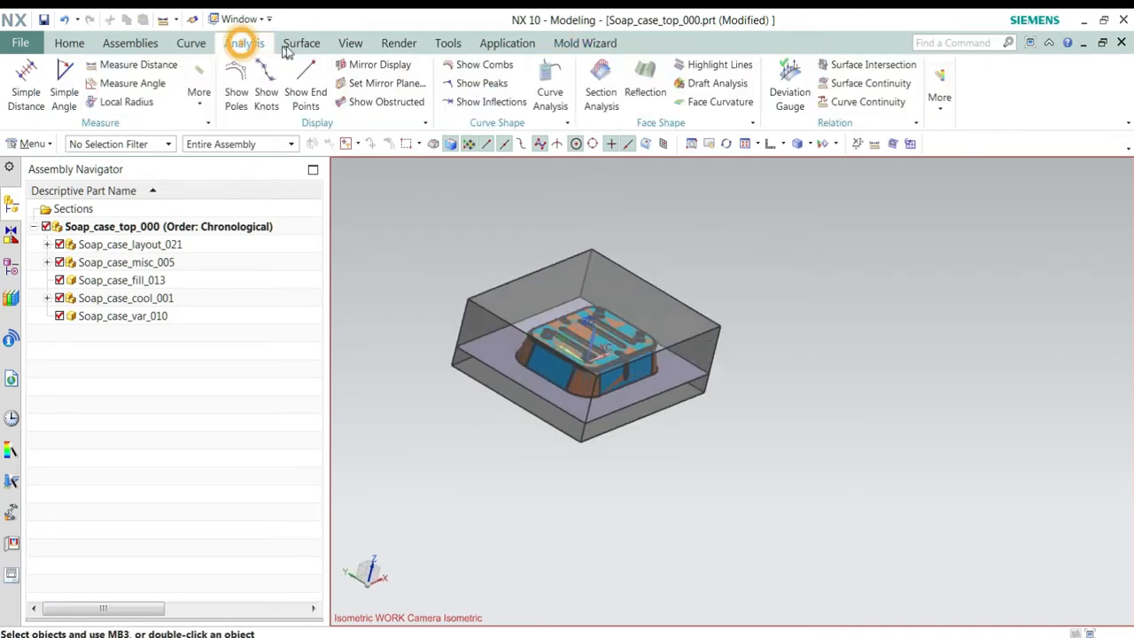
click(102, 69)
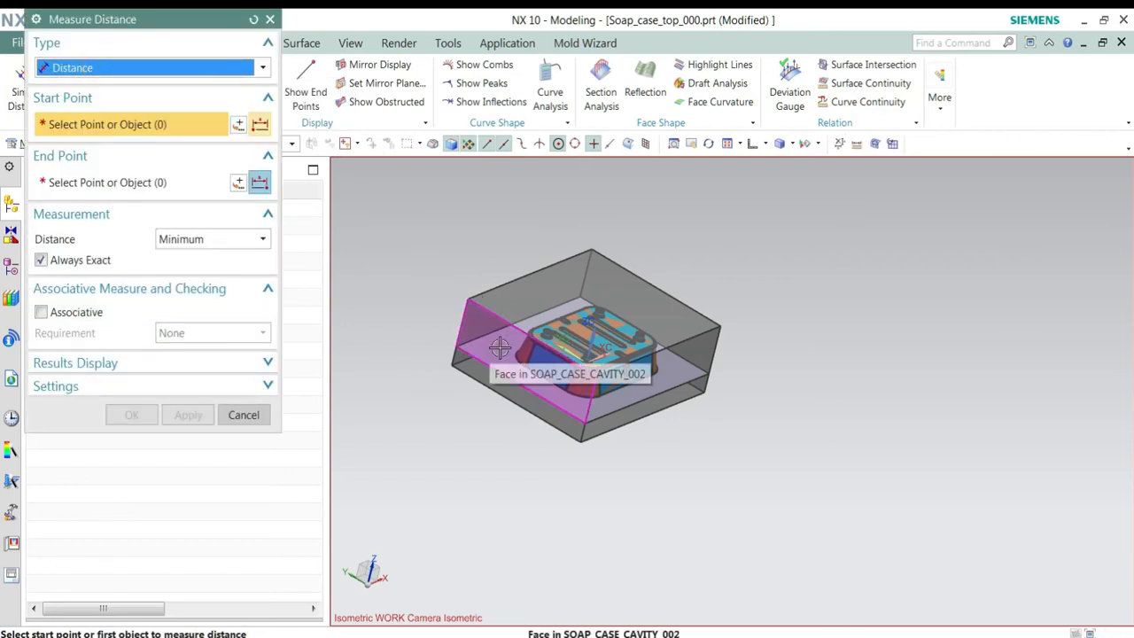
click(478, 288)
middle_drag(405, 284, 340, 295)
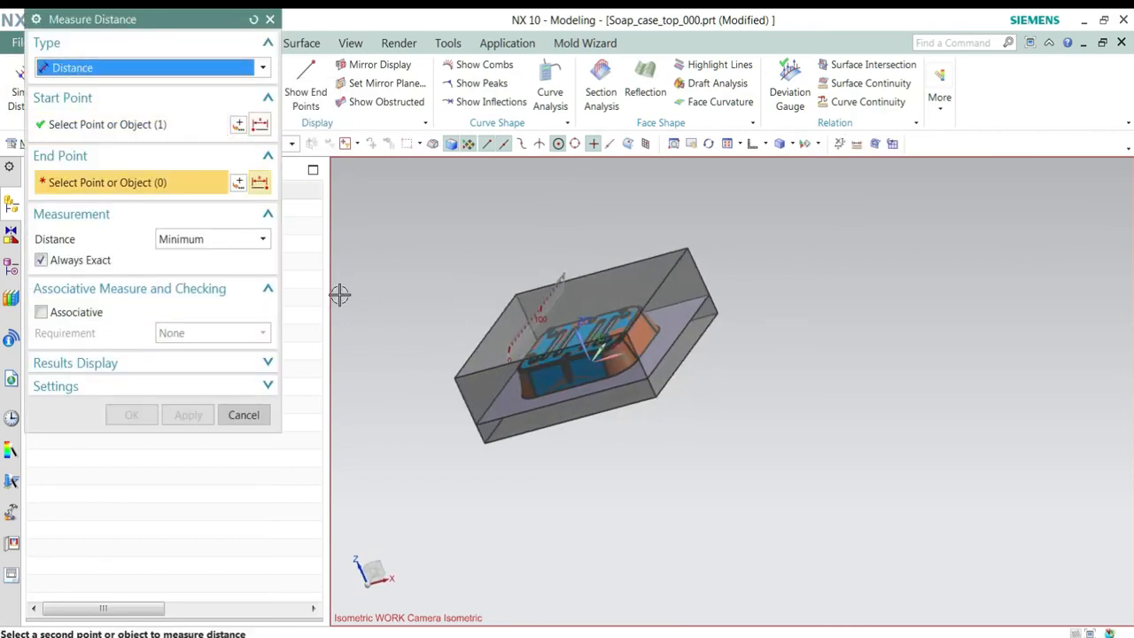
click(680, 301)
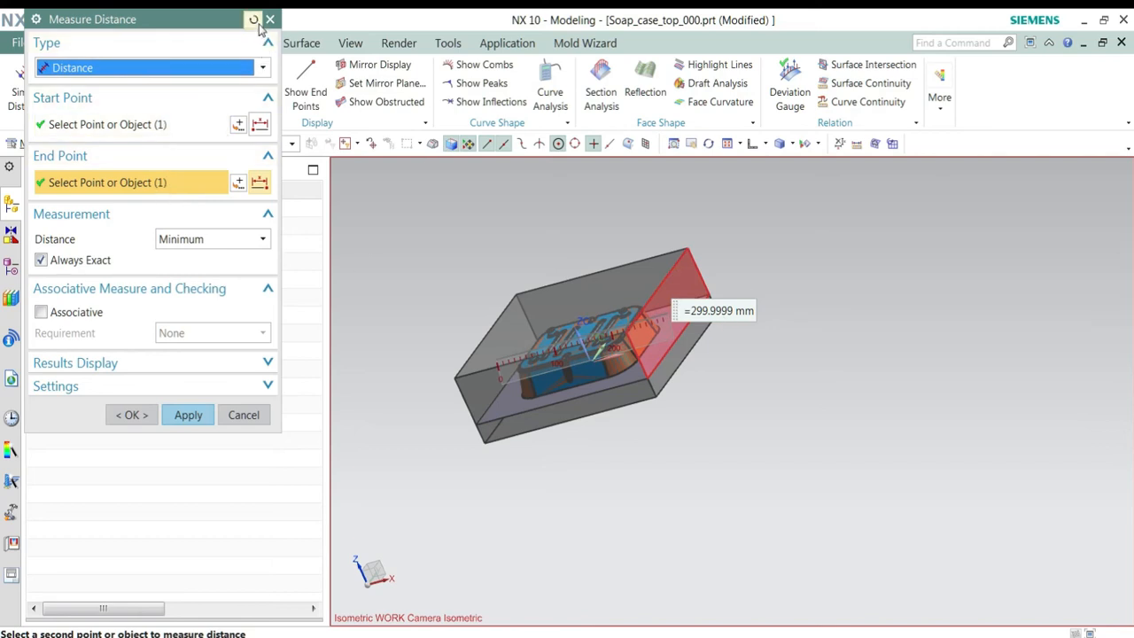
Step: Measure the workpiece's width along Y between the other pair of side faces, and leave the measurement
click(255, 19)
click(478, 396)
middle_drag(454, 268, 559, 263)
click(523, 325)
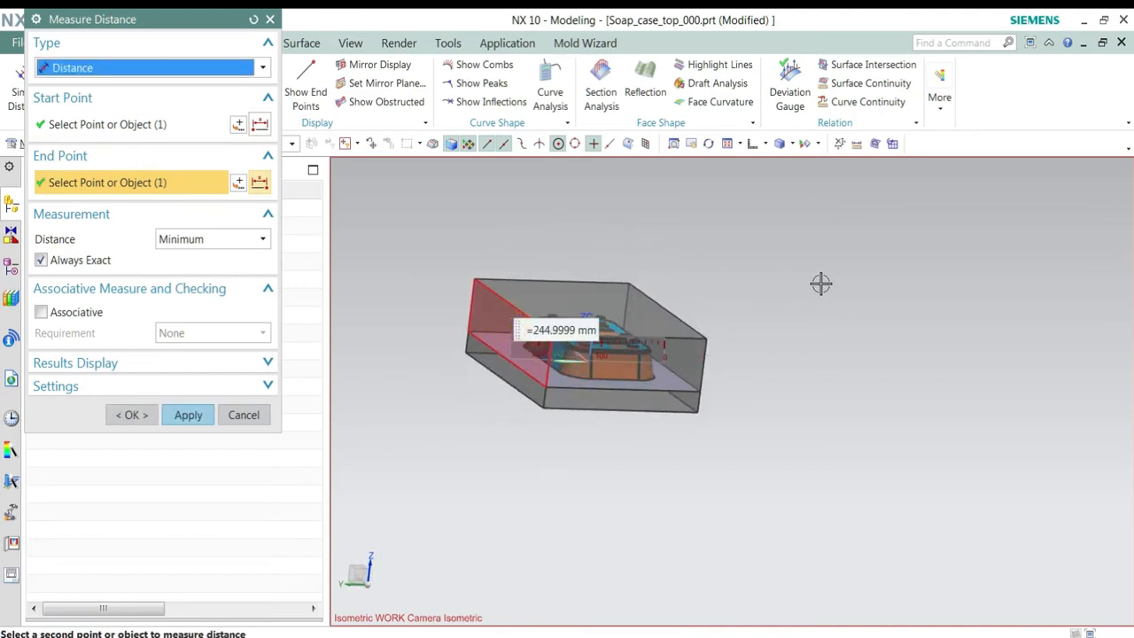
click(244, 415)
middle_drag(767, 321, 741, 319)
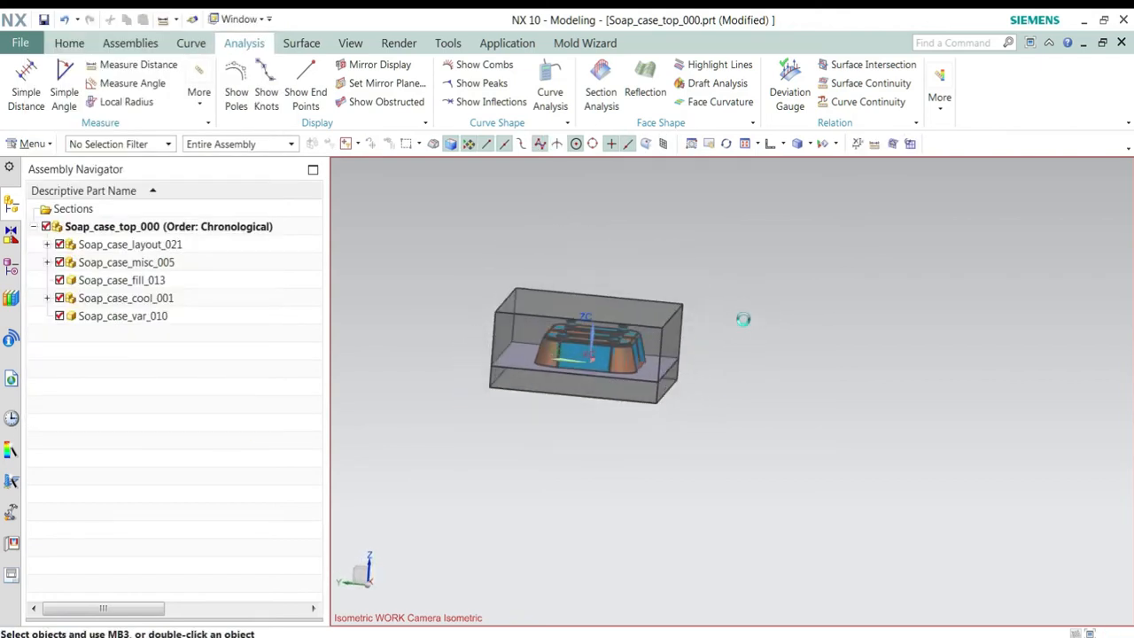
Step: Set up a radial circular cavity layout with two cavities, using the midpoint of the workpiece's side sketch line as reference point
click(585, 43)
click(264, 72)
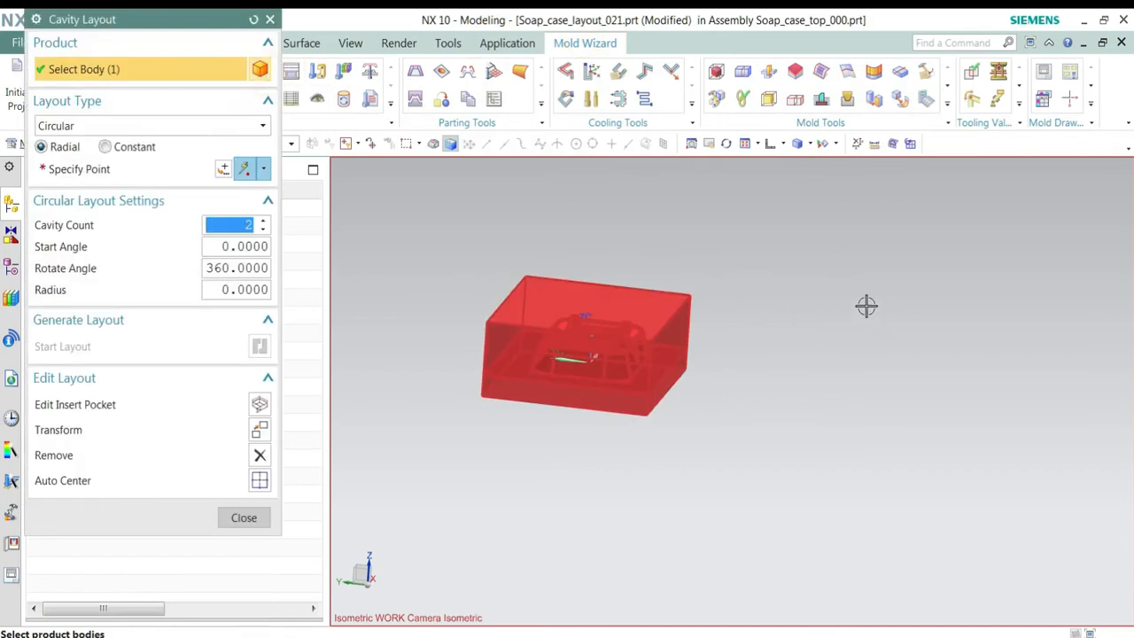
middle_drag(755, 292, 877, 327)
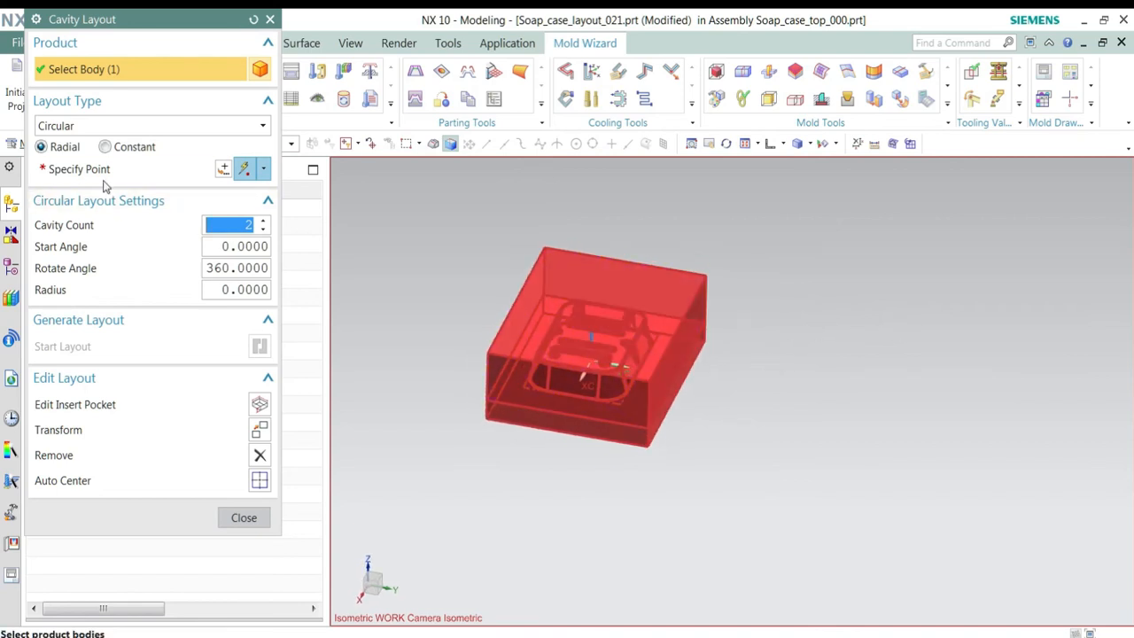
click(99, 128)
click(93, 163)
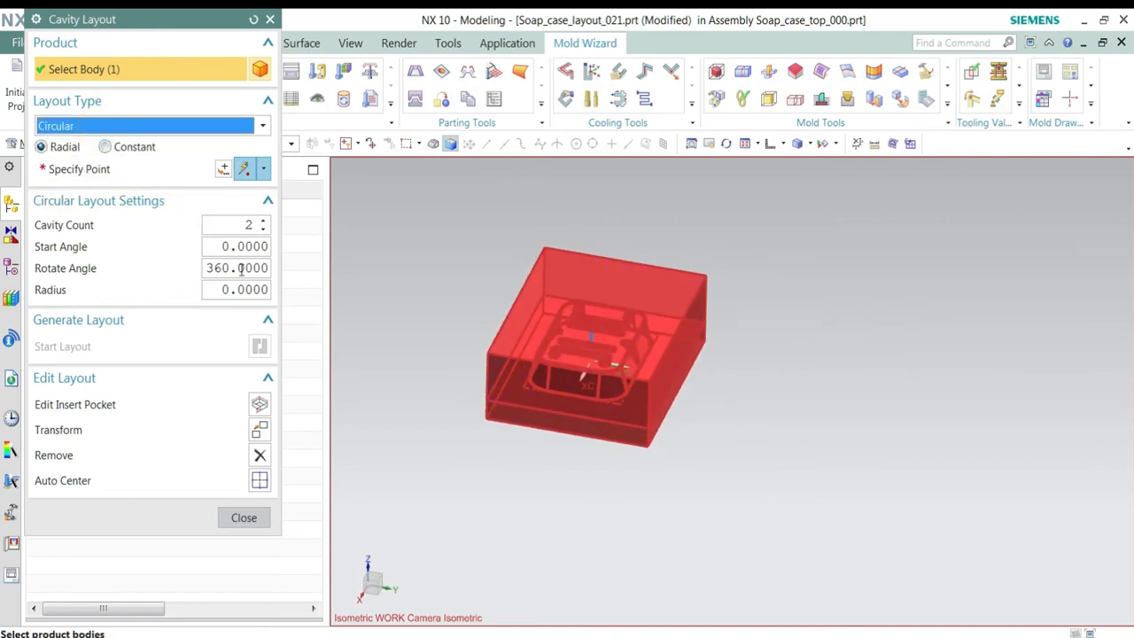
click(142, 168)
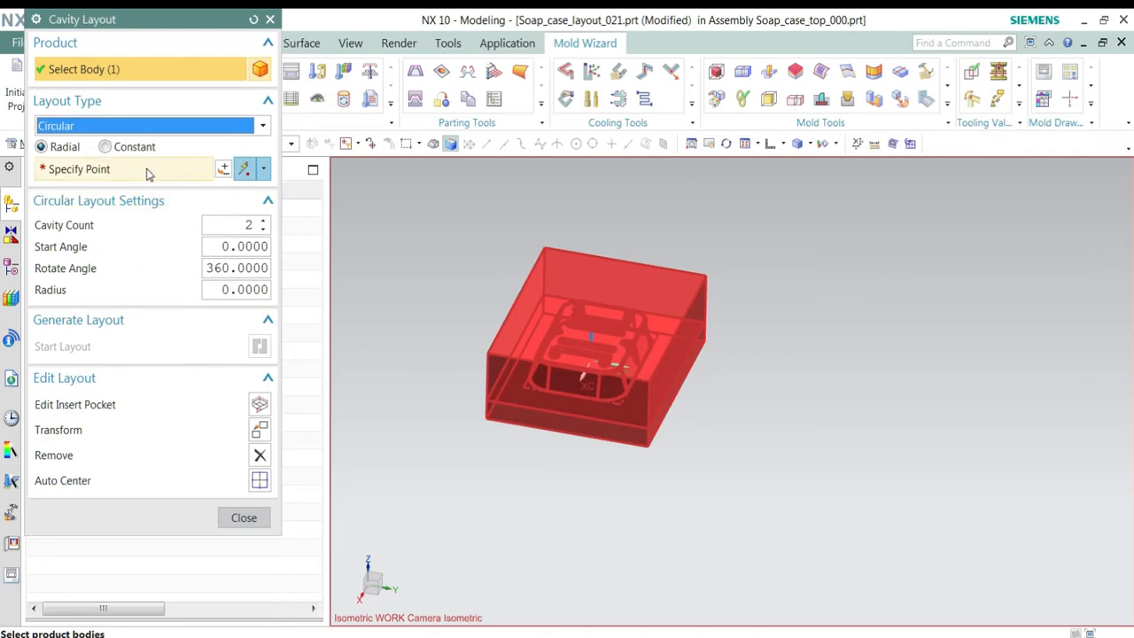
click(689, 385)
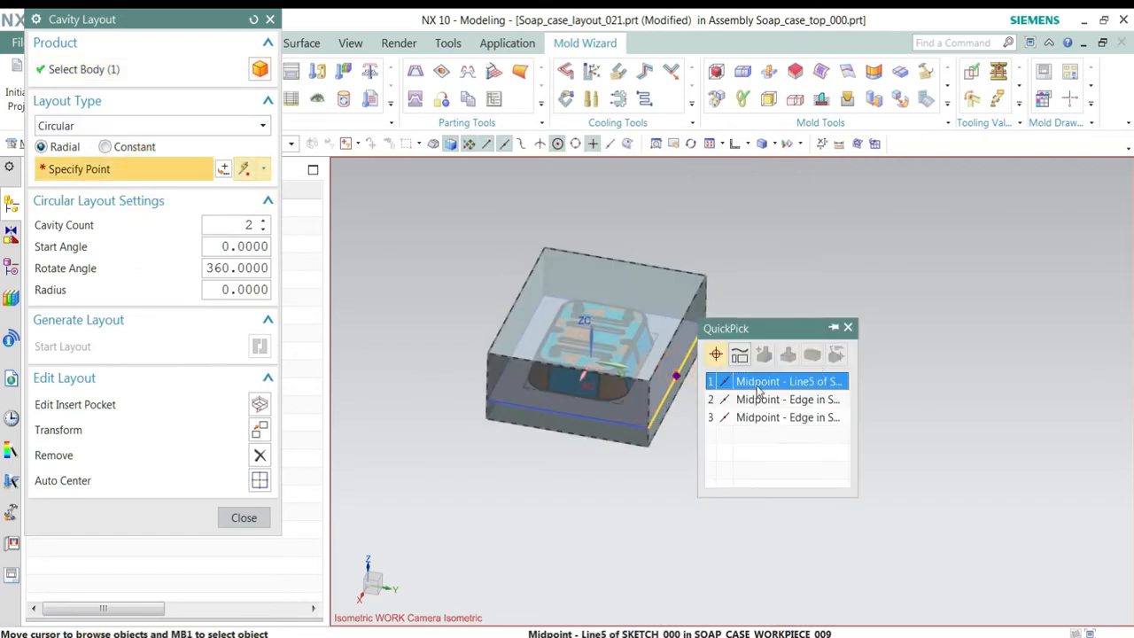
click(758, 386)
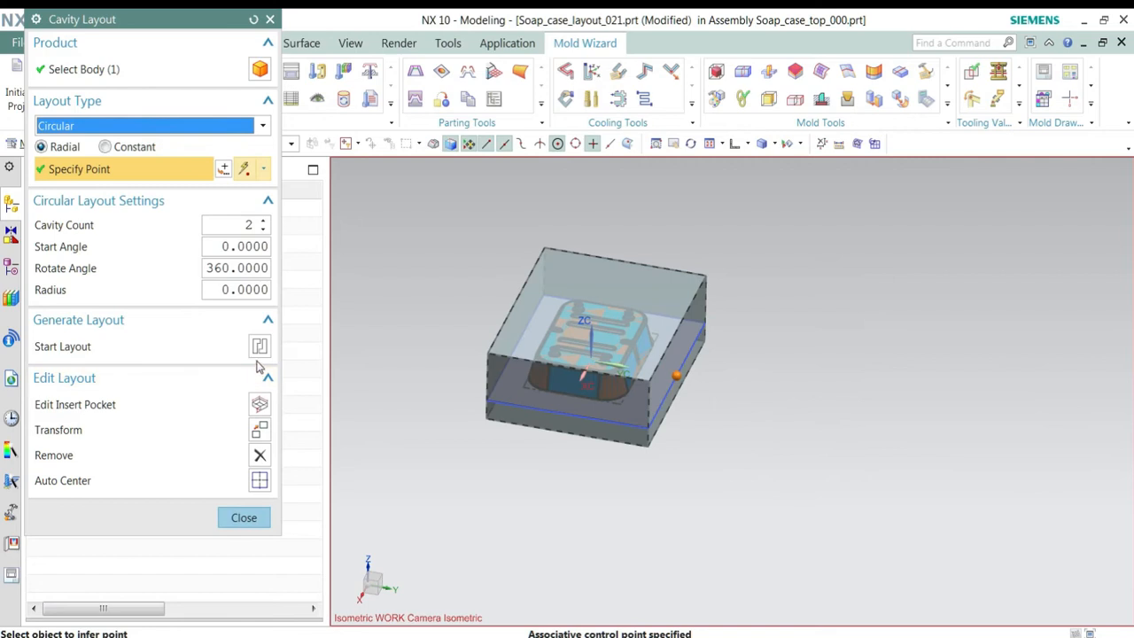
Step: Generate the two-cavity layout, auto-center it on the mold origin, and finish the cavity layout
click(259, 346)
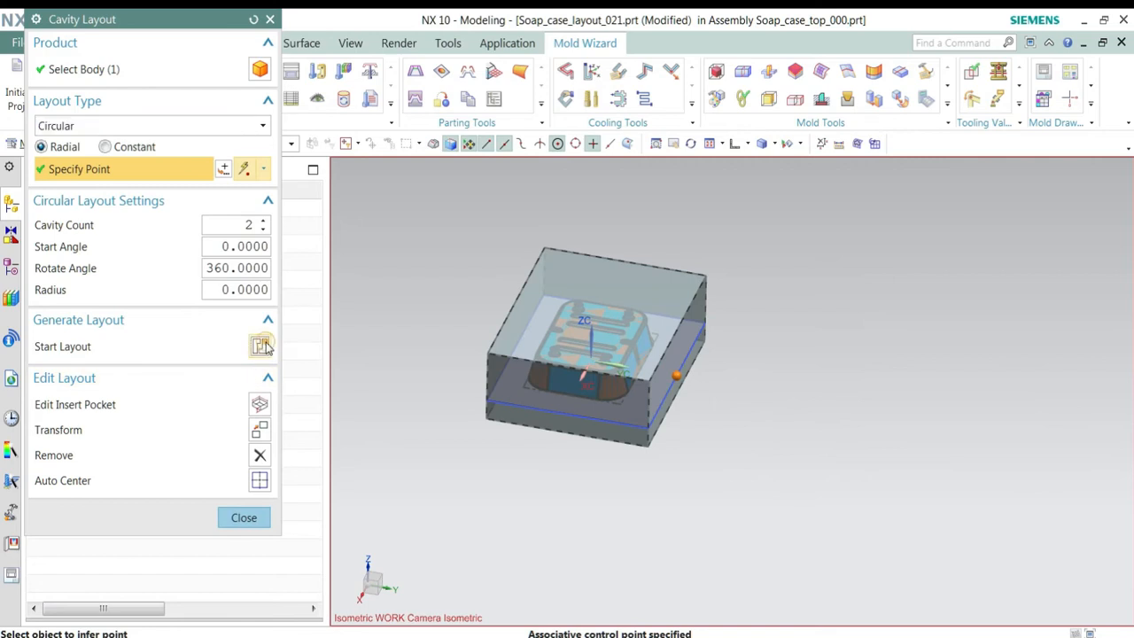
click(260, 481)
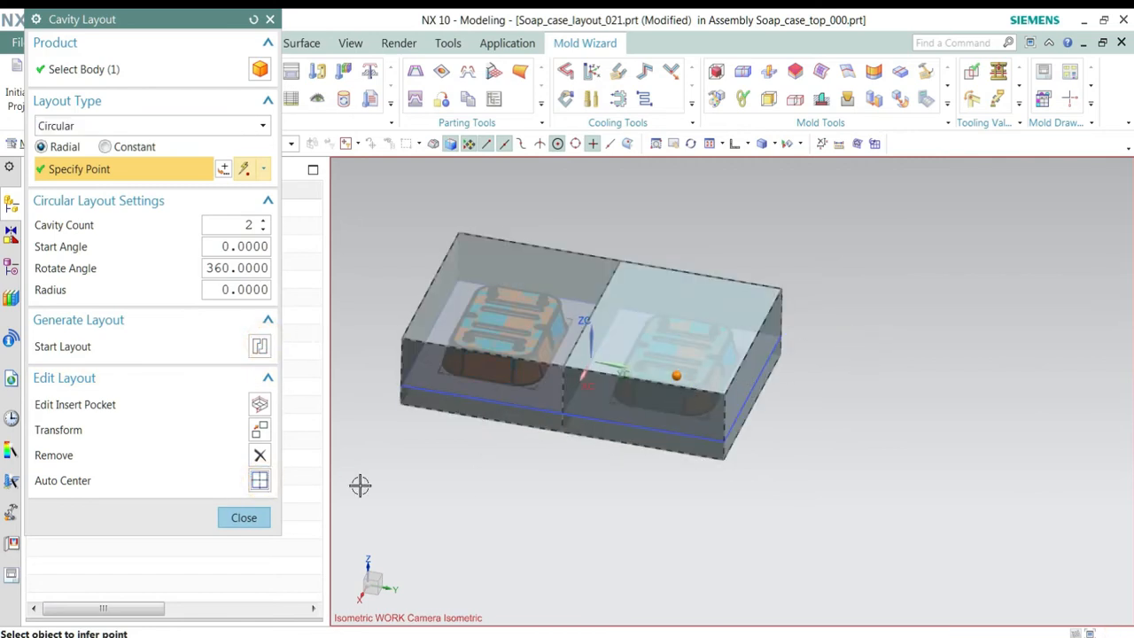
click(243, 518)
middle_drag(939, 372, 942, 400)
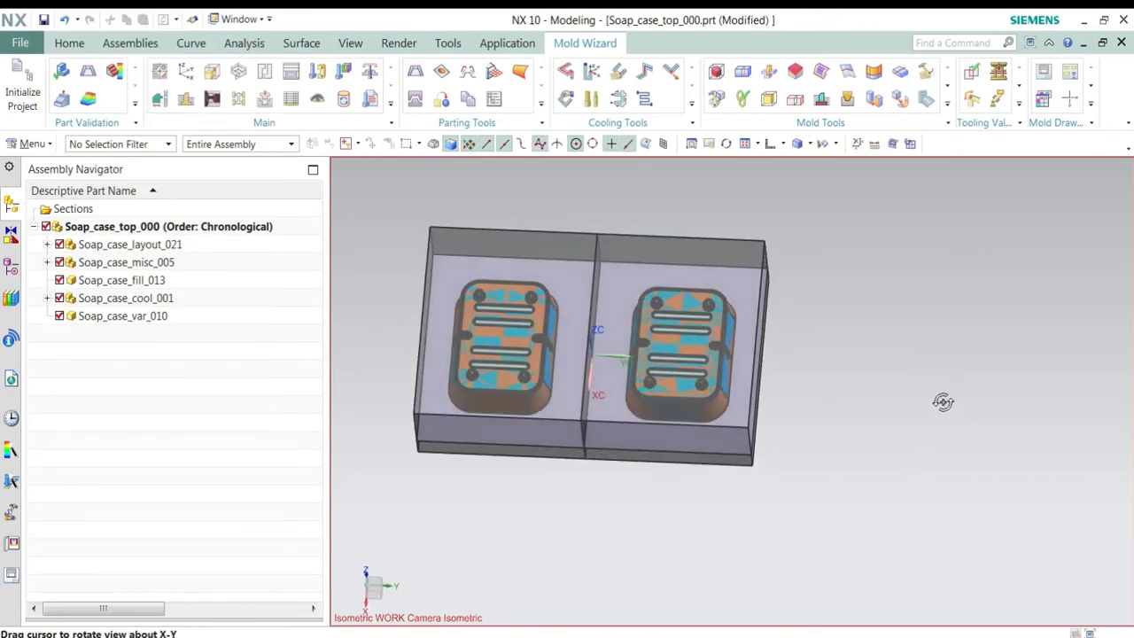
Step: Start a runner and create its guide sketch on the inferred XY plane between the two cavities
click(238, 98)
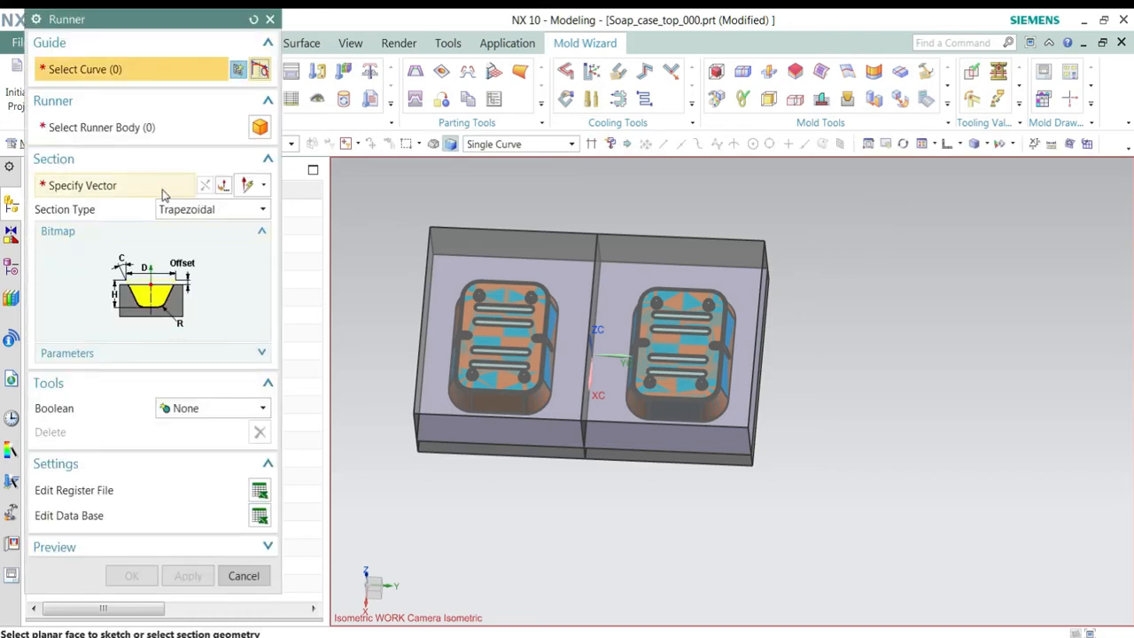
click(237, 70)
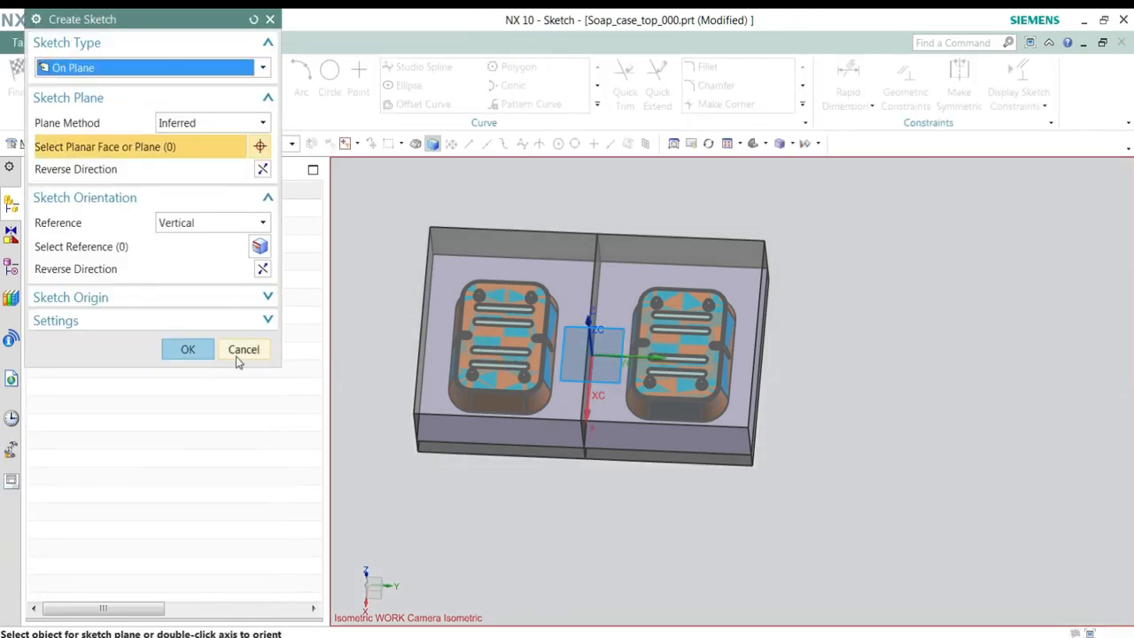
click(188, 349)
scroll(740, 387, up, 8)
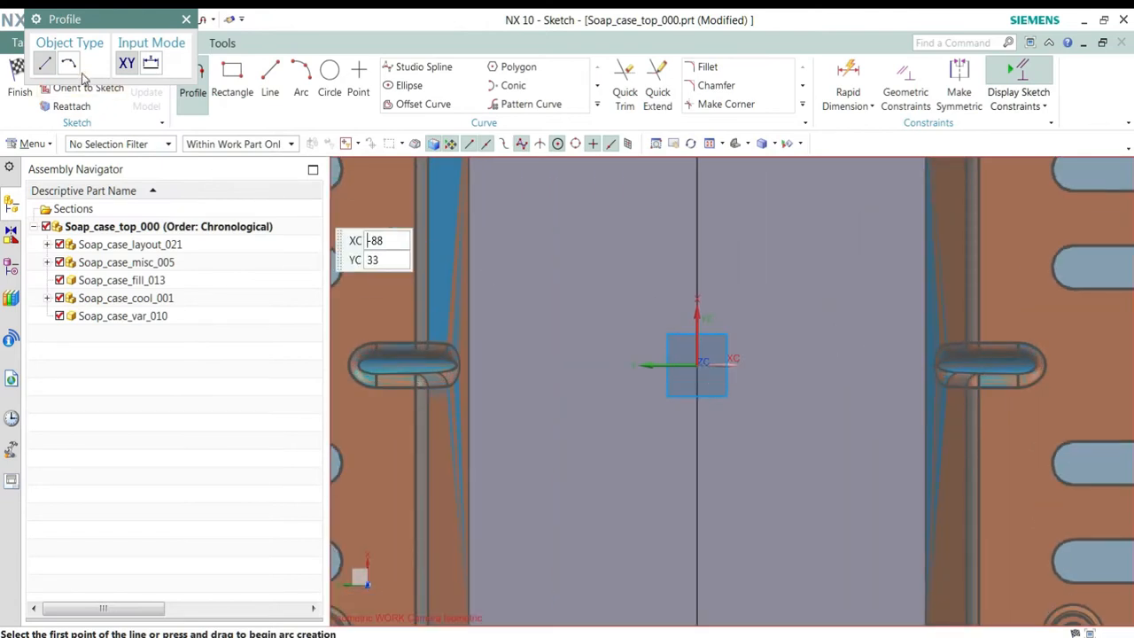
Step: Place a sketch point at the origin of the runner guide sketch
drag(102, 19, 75, 233)
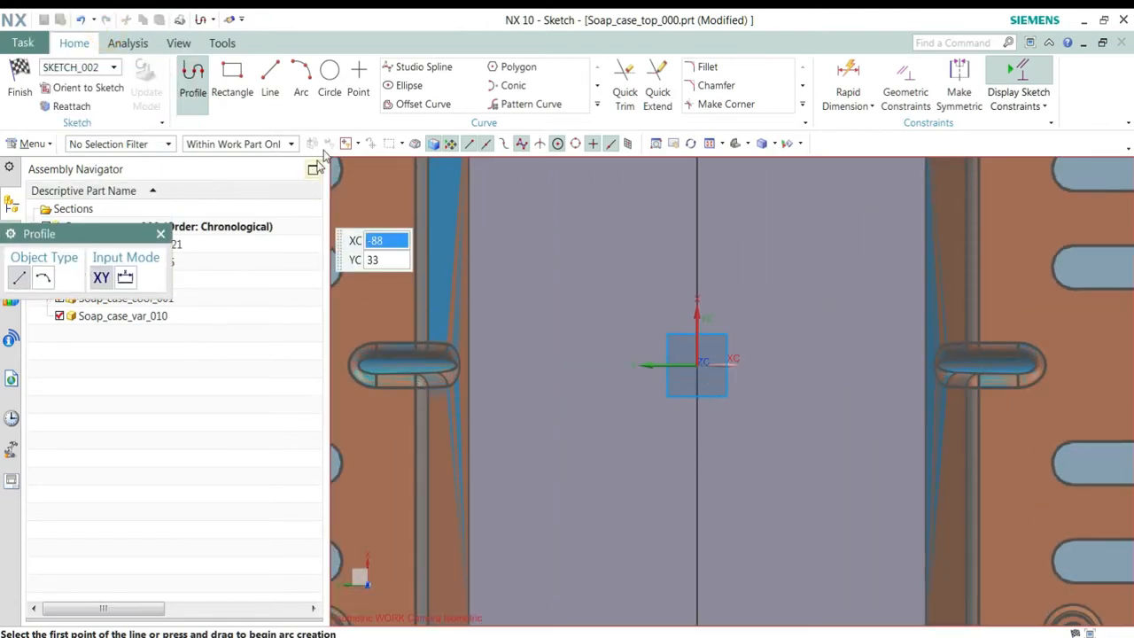
click(358, 78)
click(692, 361)
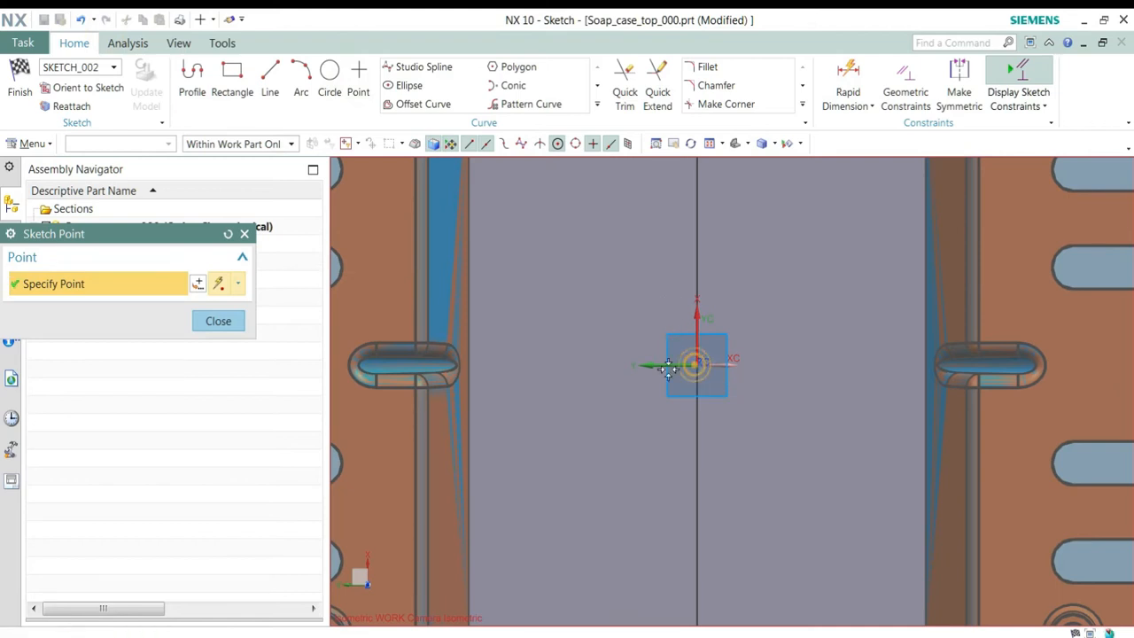
Step: Try to place and constrain two sketch points about 50 mm and 51 mm to either side of the origin
click(493, 361)
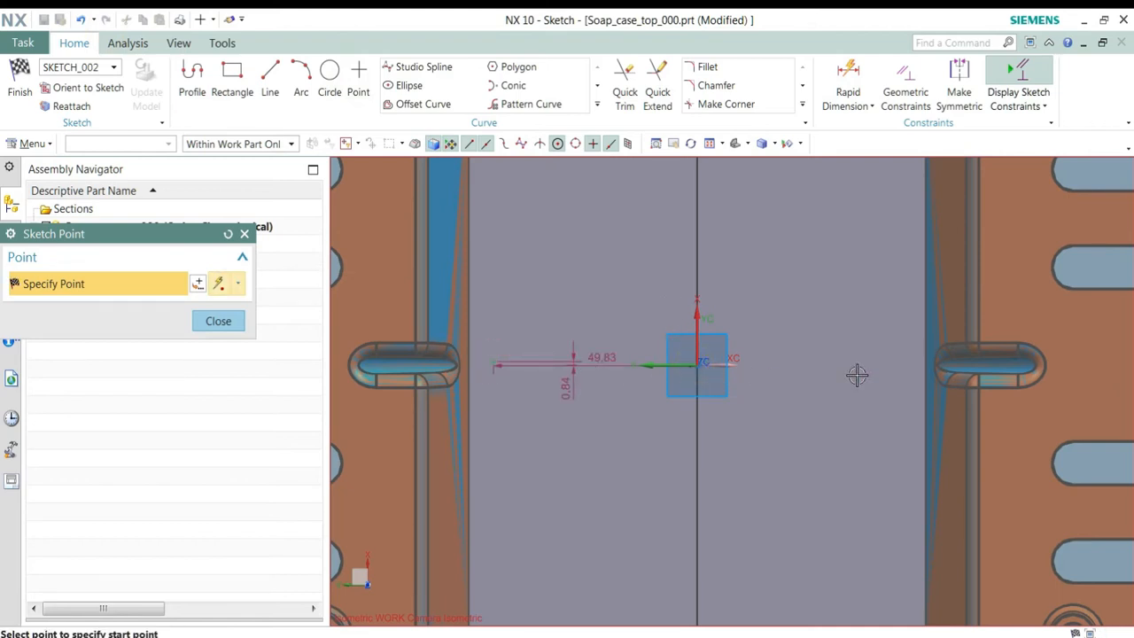
click(906, 367)
key(Escape)
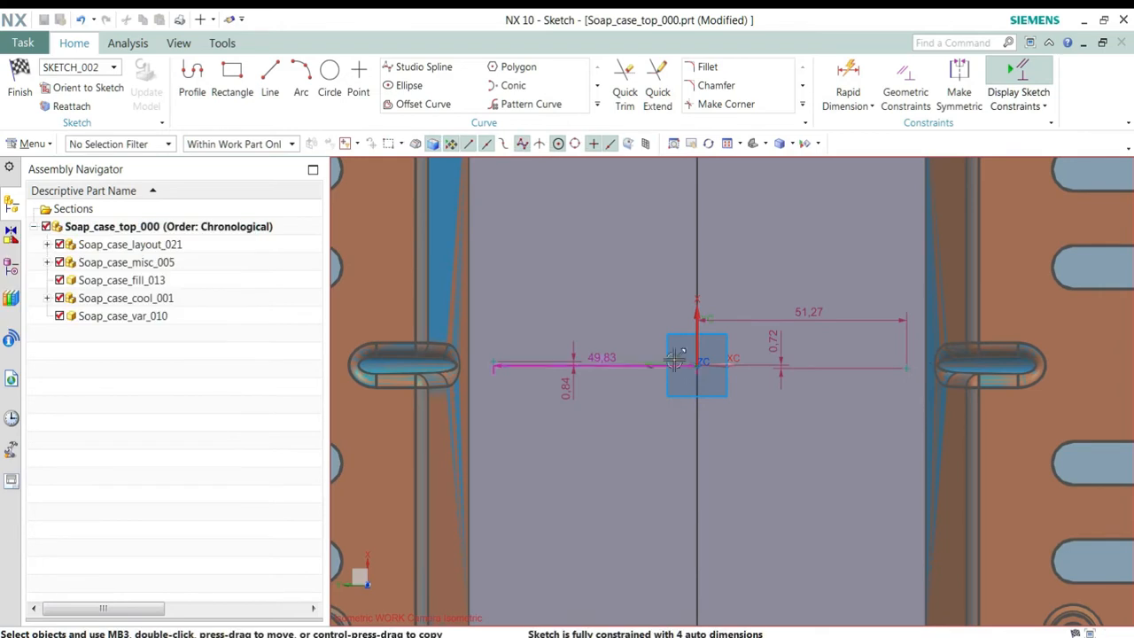
click(700, 362)
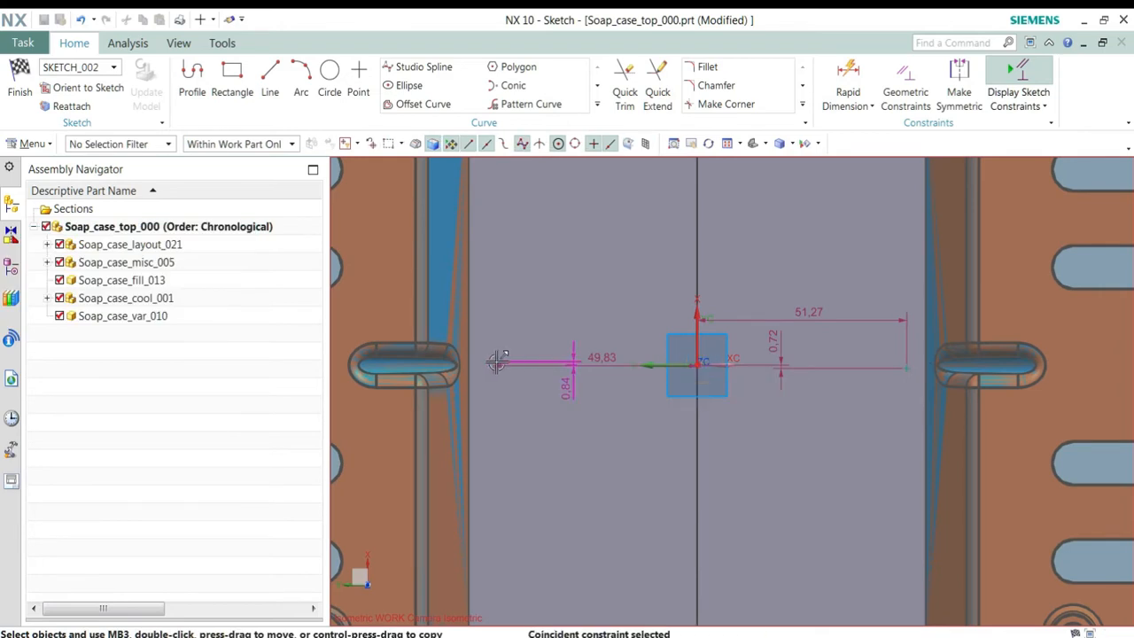
click(905, 89)
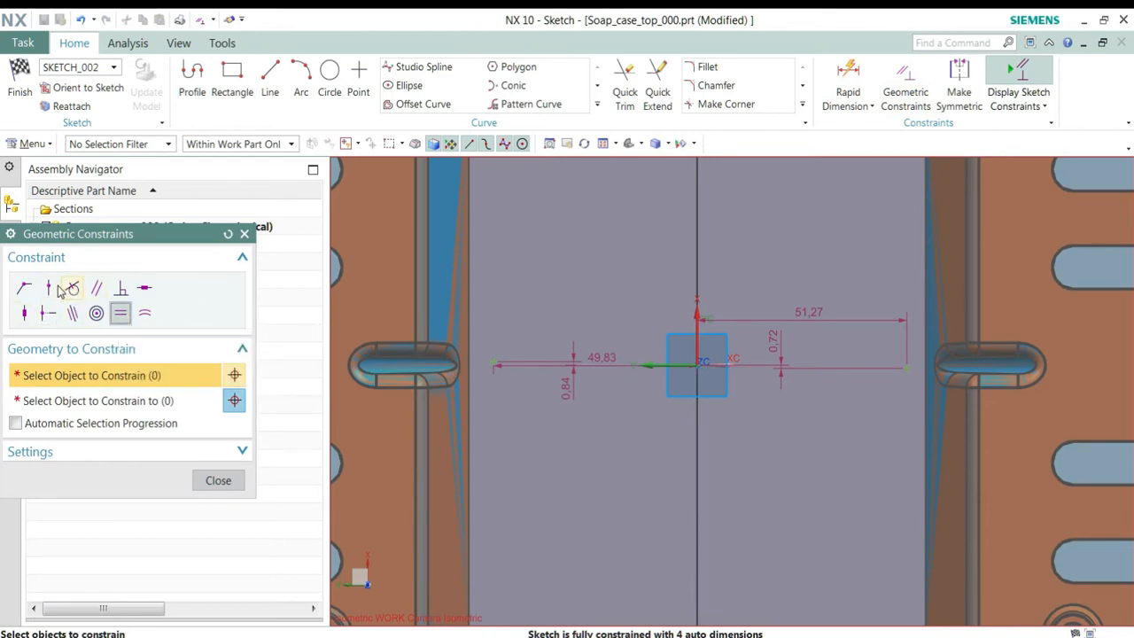
click(245, 232)
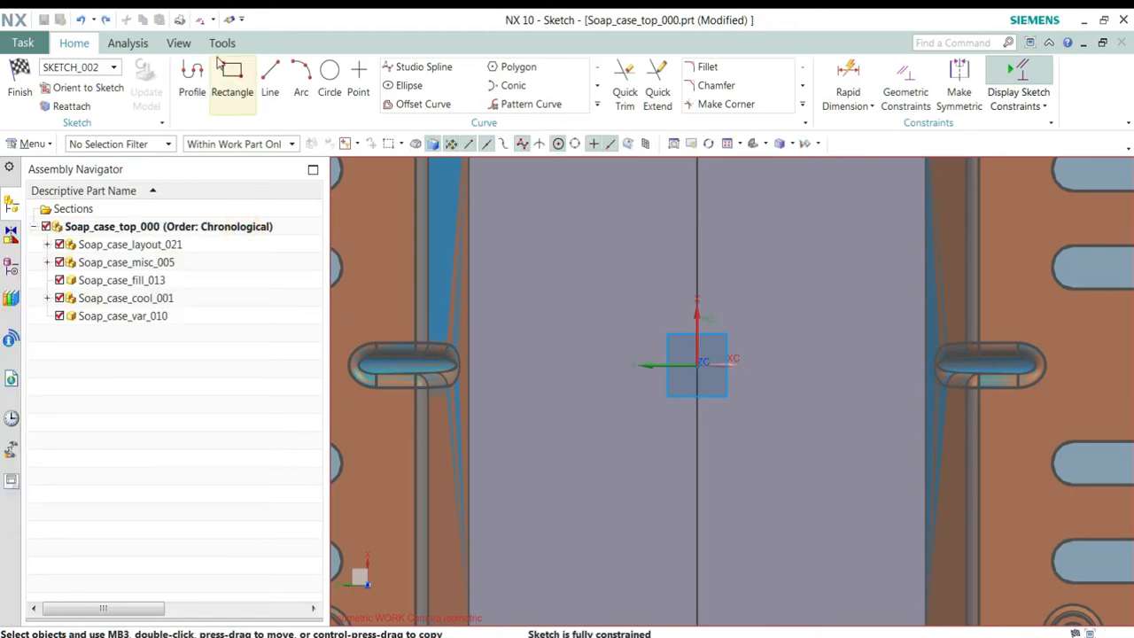
Step: Sketch a horizontal guide line about 102 mm long through the origin between the two cavities
click(270, 84)
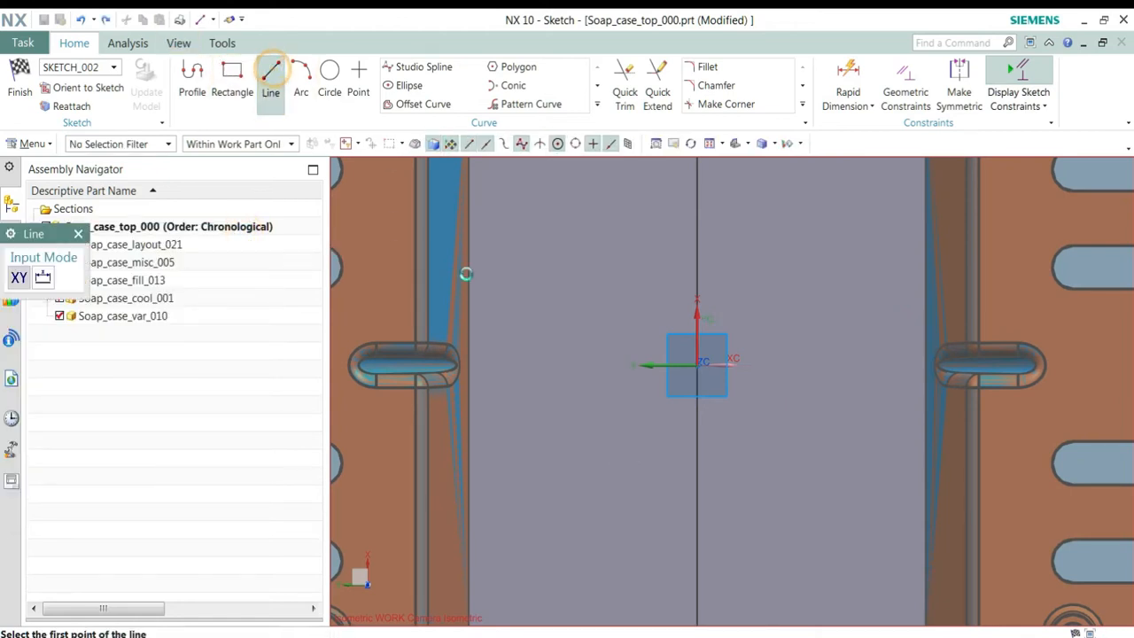
click(488, 361)
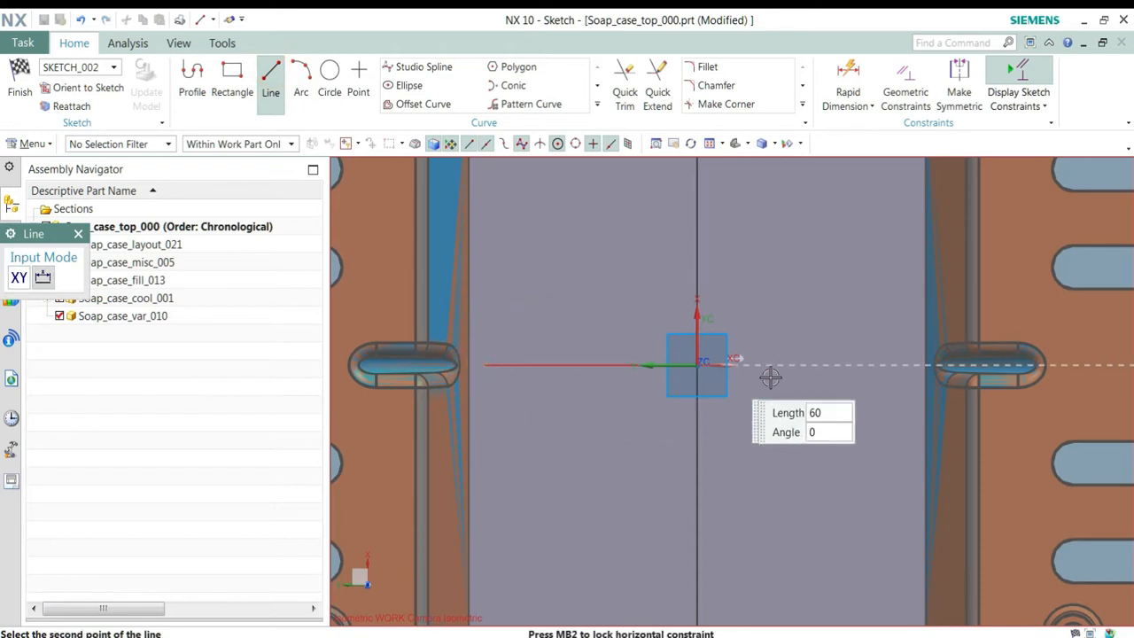
click(901, 366)
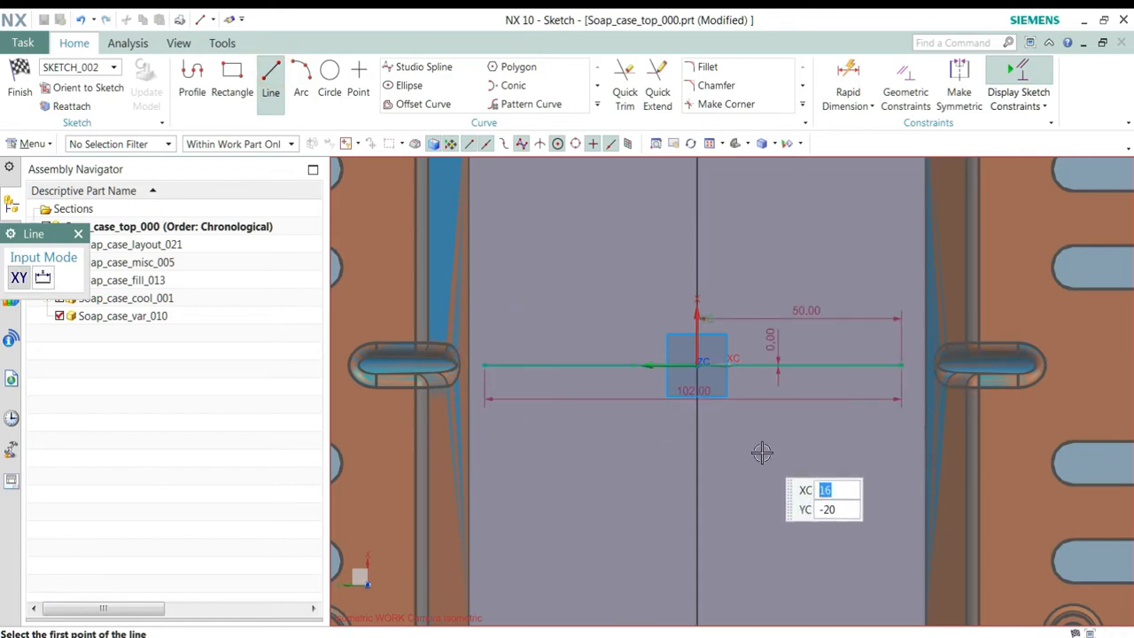
key(Escape)
Step: Set the guide line's overall length to 95 mm
double_click(696, 390)
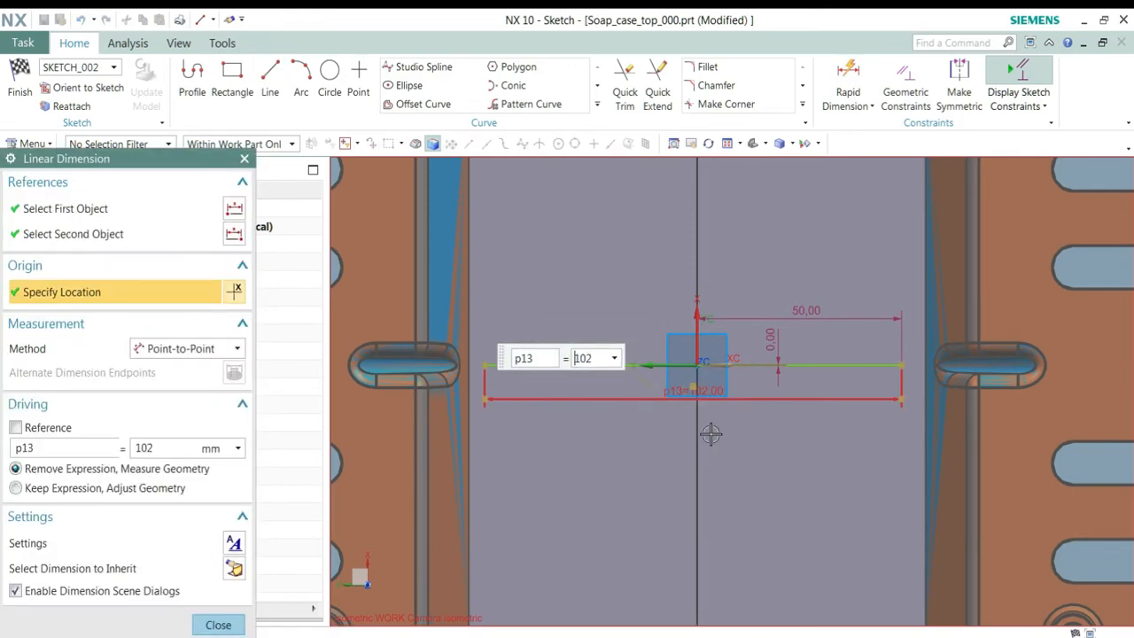
double_click(596, 359)
text(95)
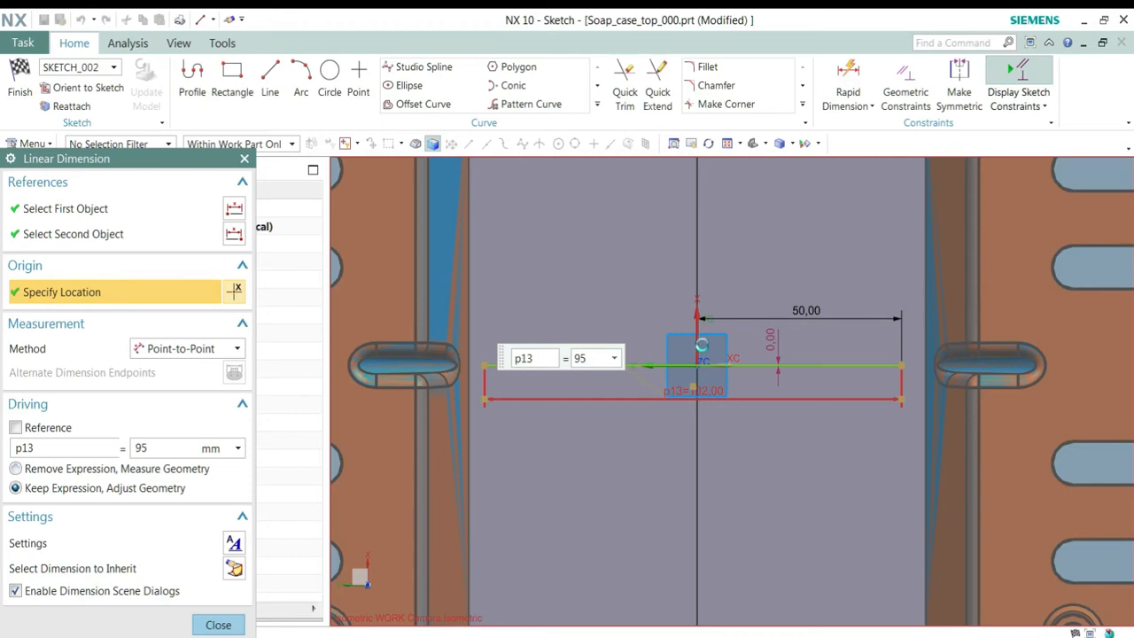
key(Return)
Step: Center the guide line by setting the distance from the vertical datum to its endpoint to the expression P13/2
double_click(806, 311)
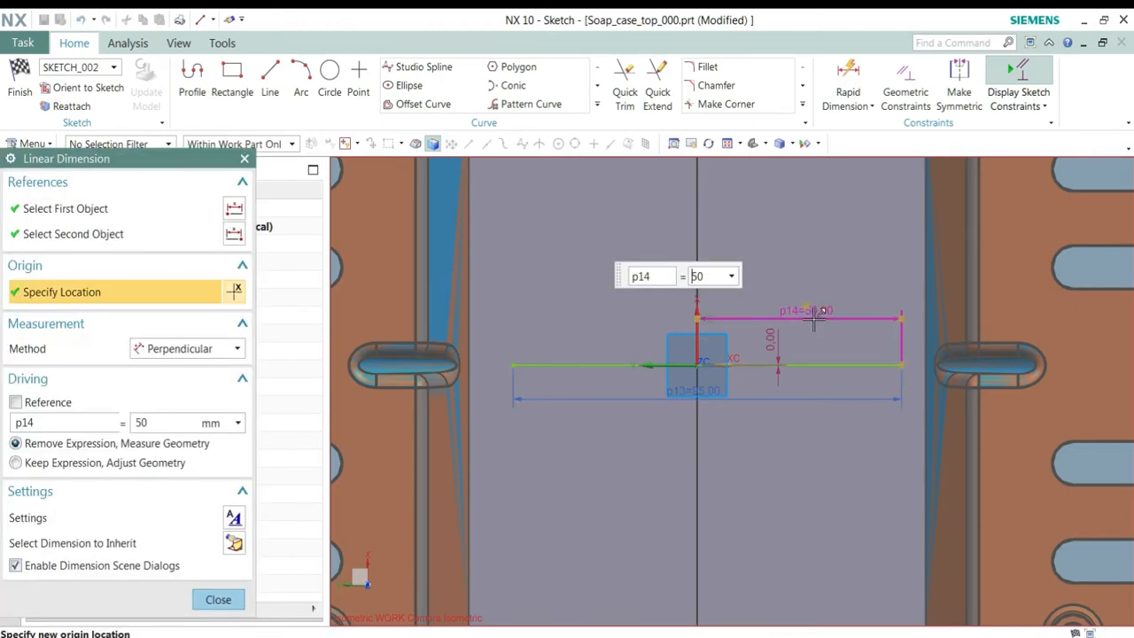
double_click(710, 280)
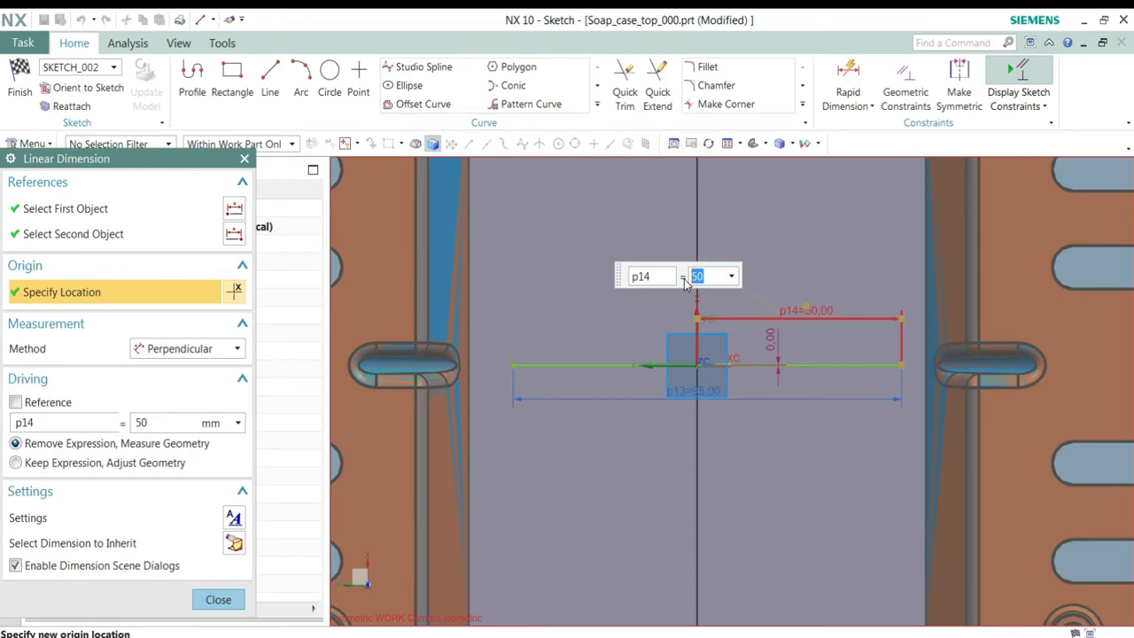
text(p1)
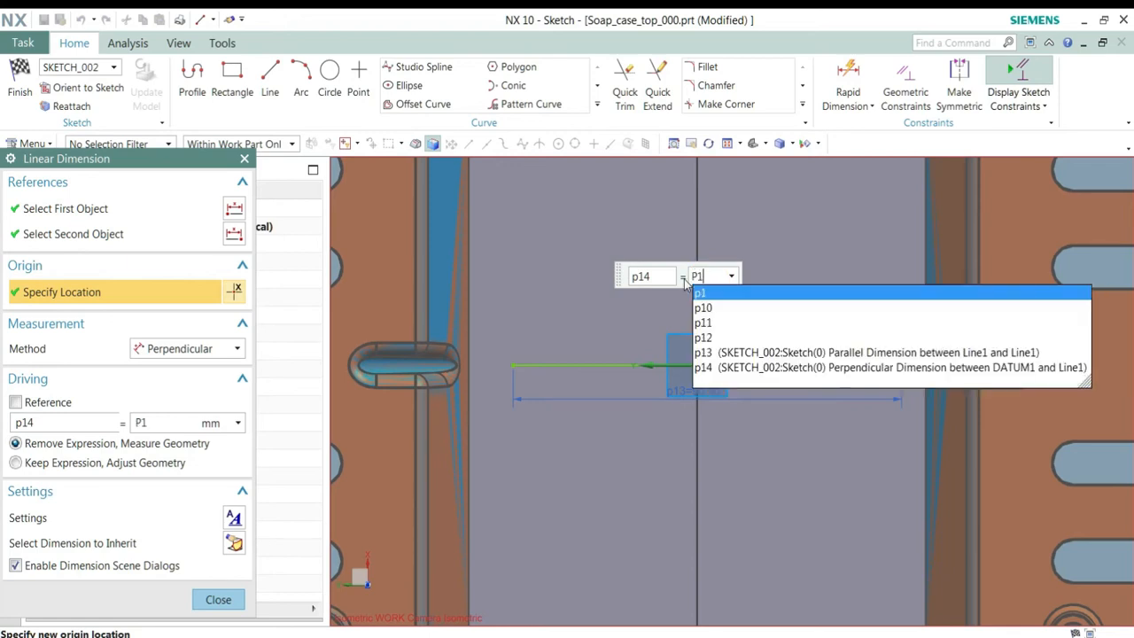
text(3/2)
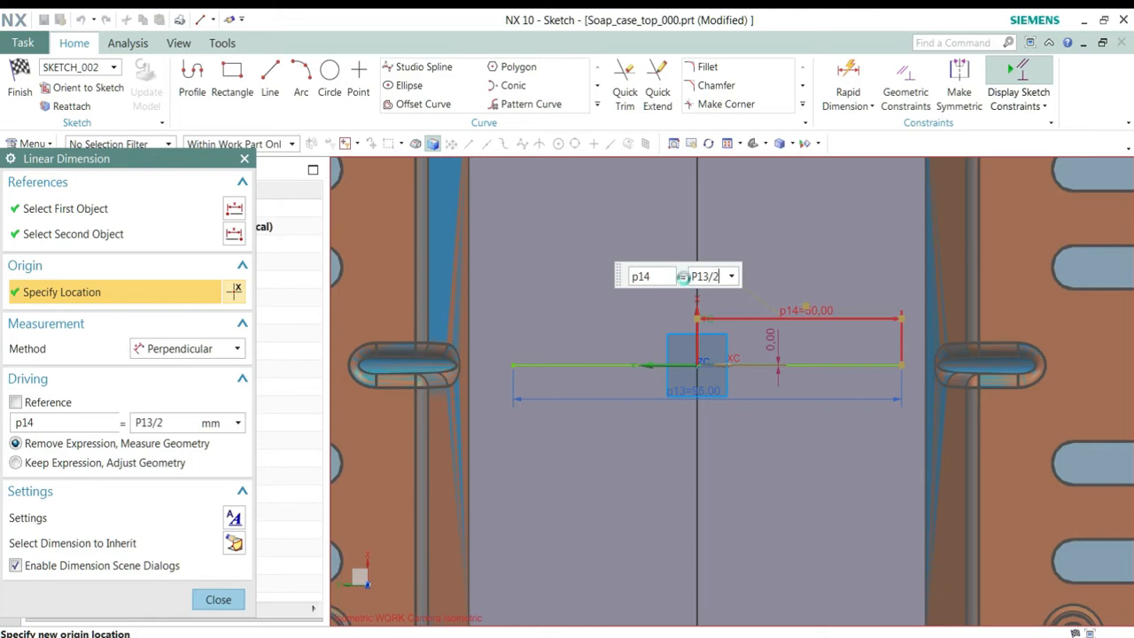
key(Return)
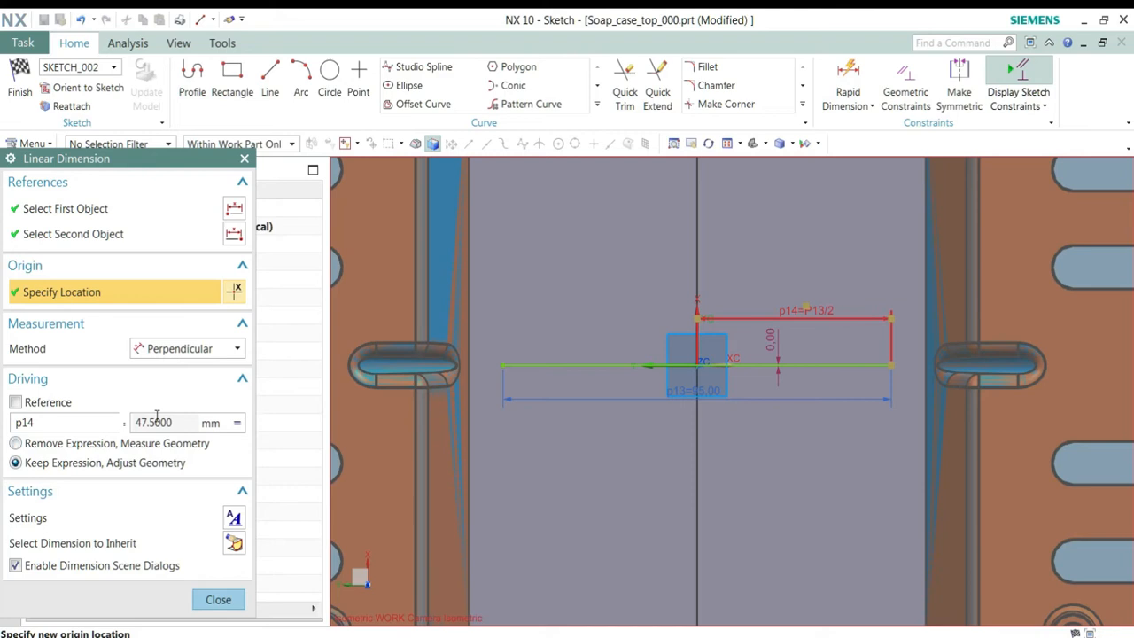
click(217, 600)
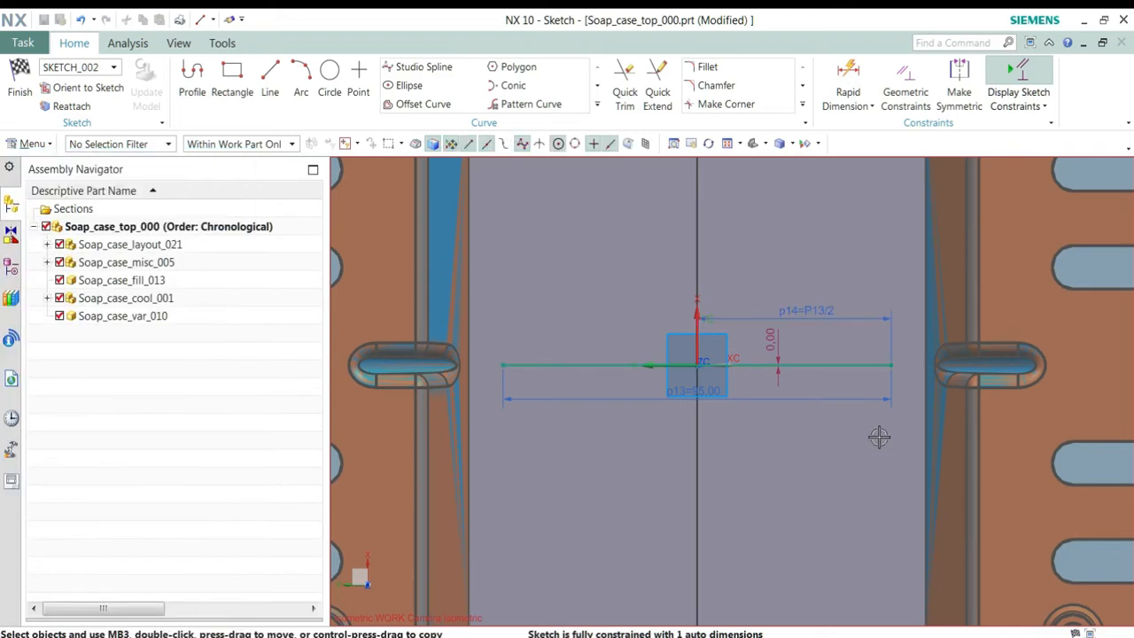
Step: Try guide line lengths of 98 mm and 100 mm to test the centering expression
double_click(719, 397)
click(584, 359)
text(98)
key(Return)
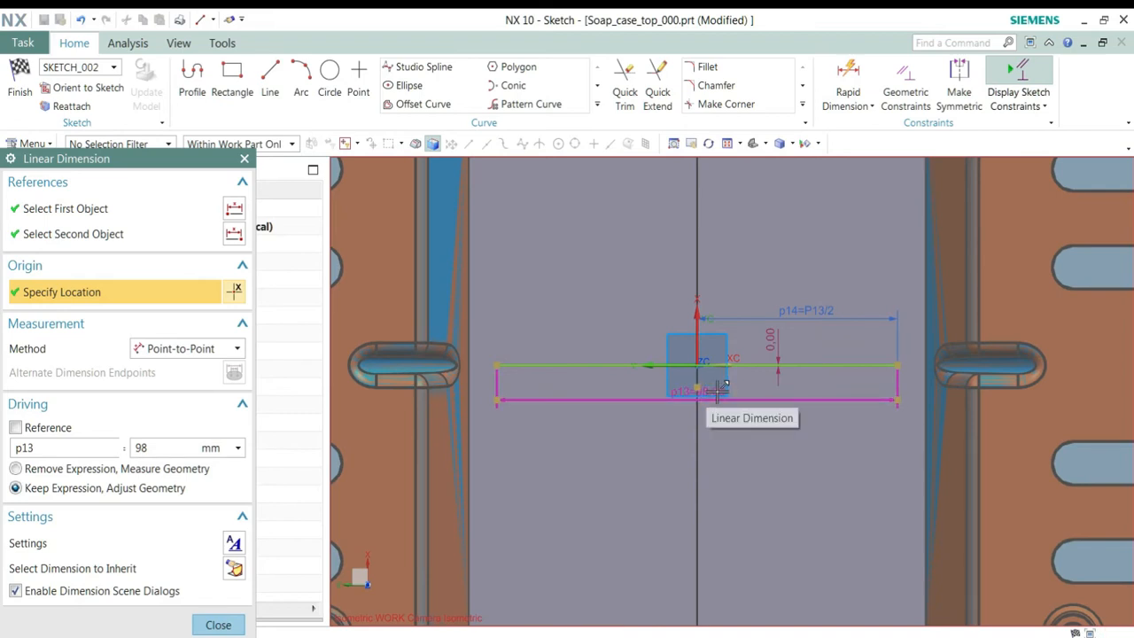
click(156, 447)
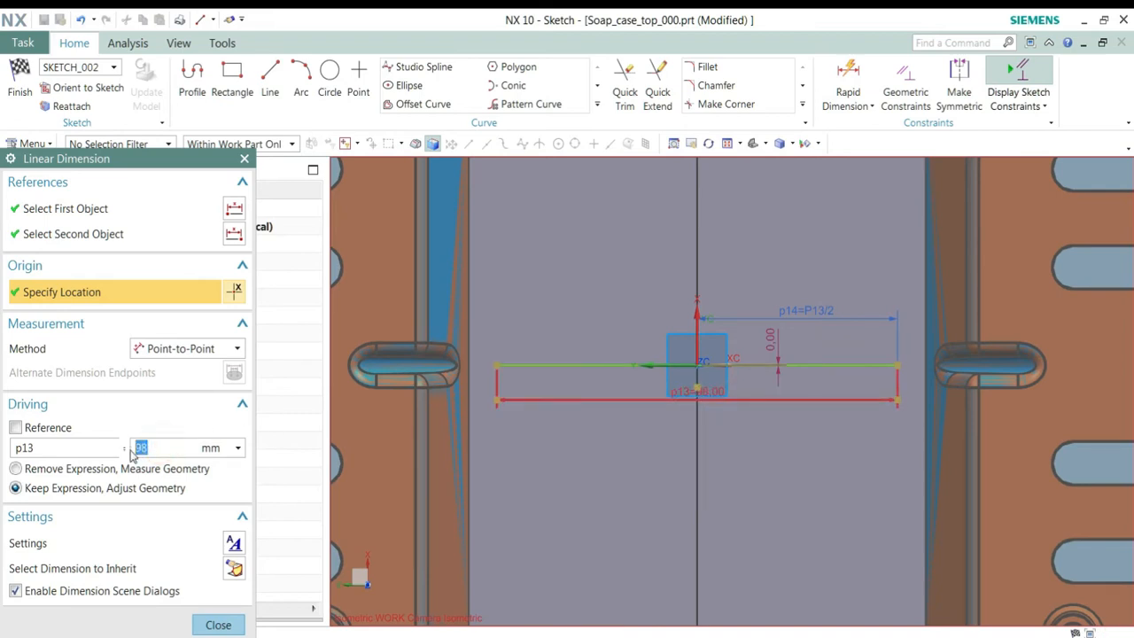
text(100)
key(Return)
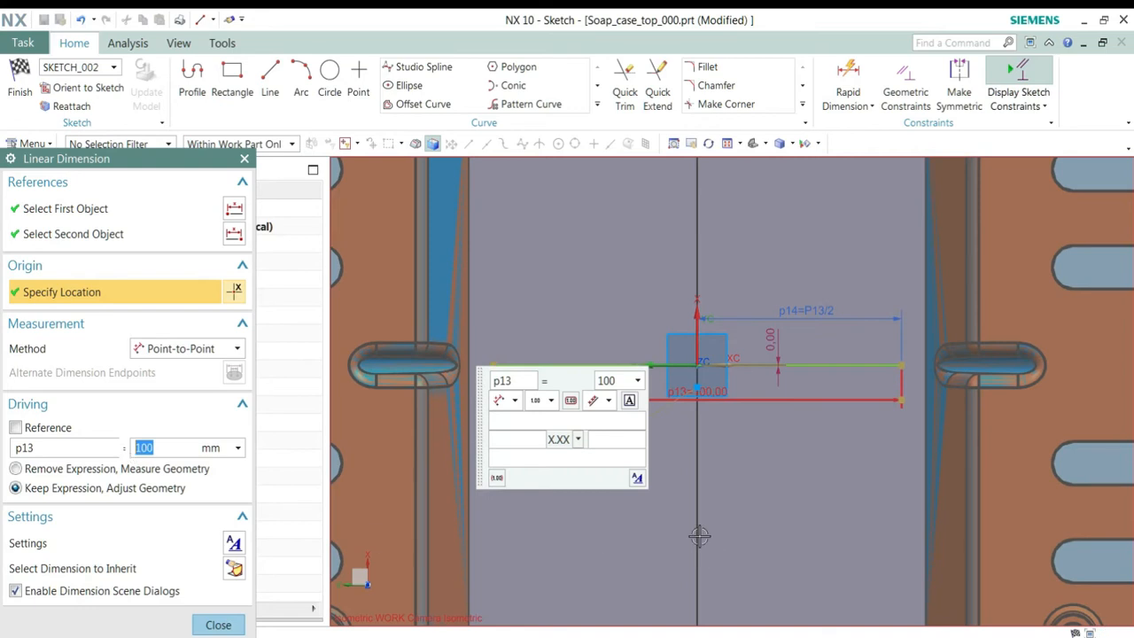
click(216, 625)
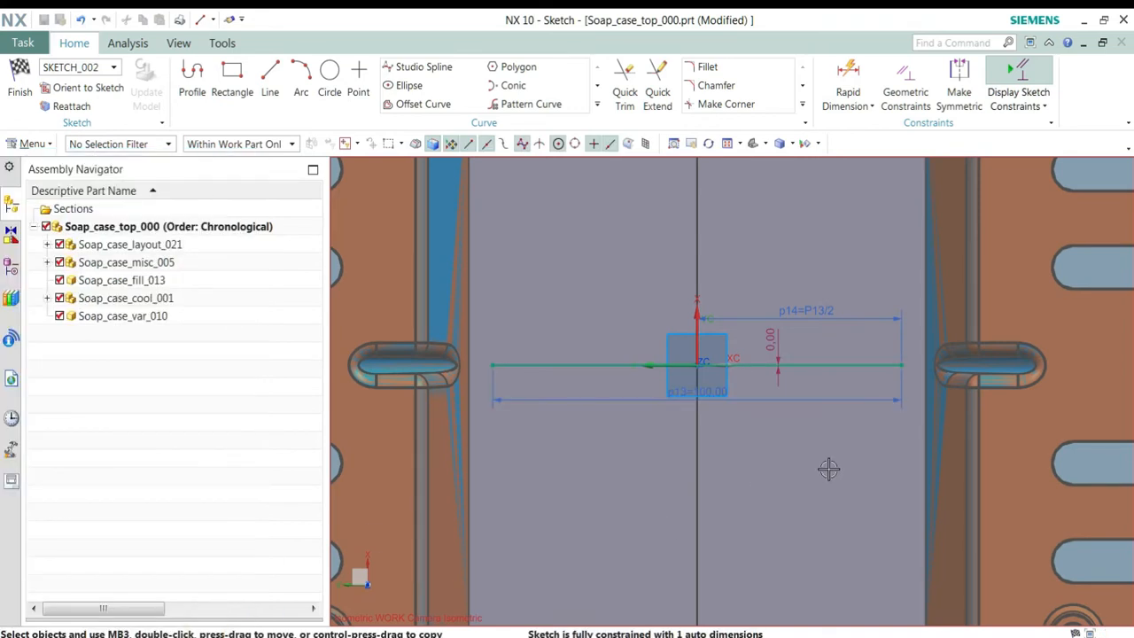
Step: Set the guide line's length to 95 mm and finish the runner guide sketch
double_click(675, 395)
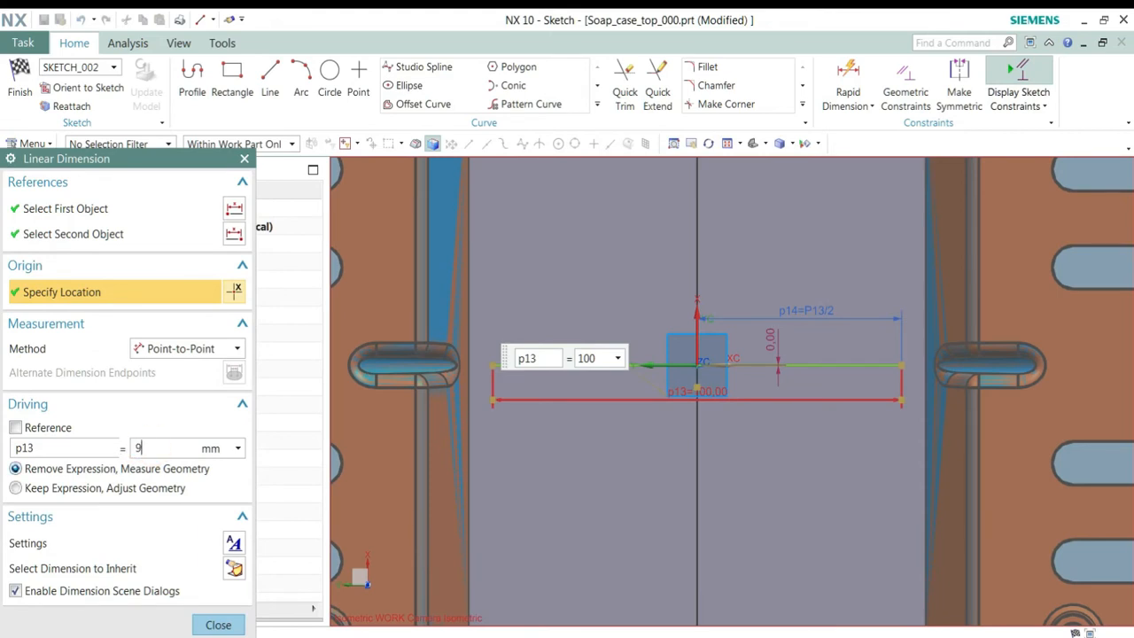
key(Return)
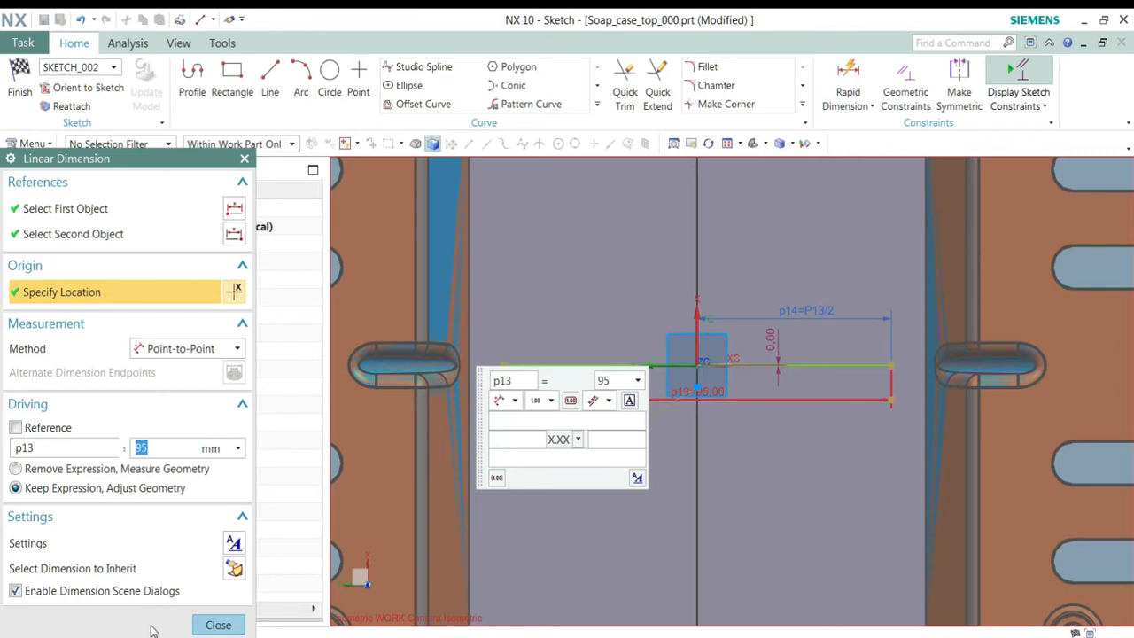
click(218, 624)
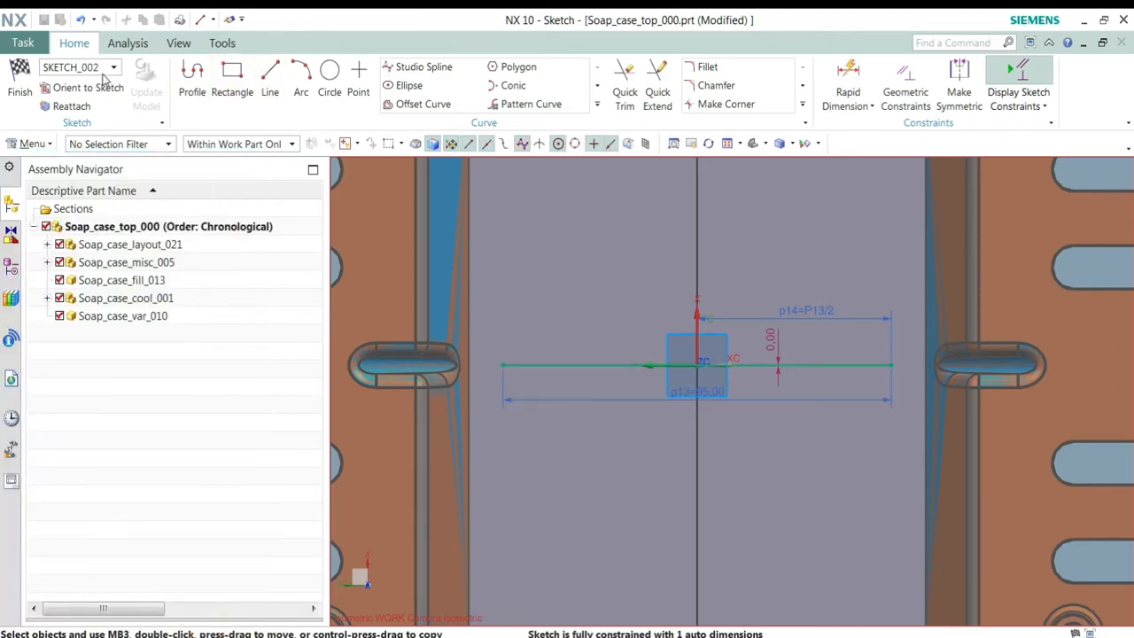
click(20, 79)
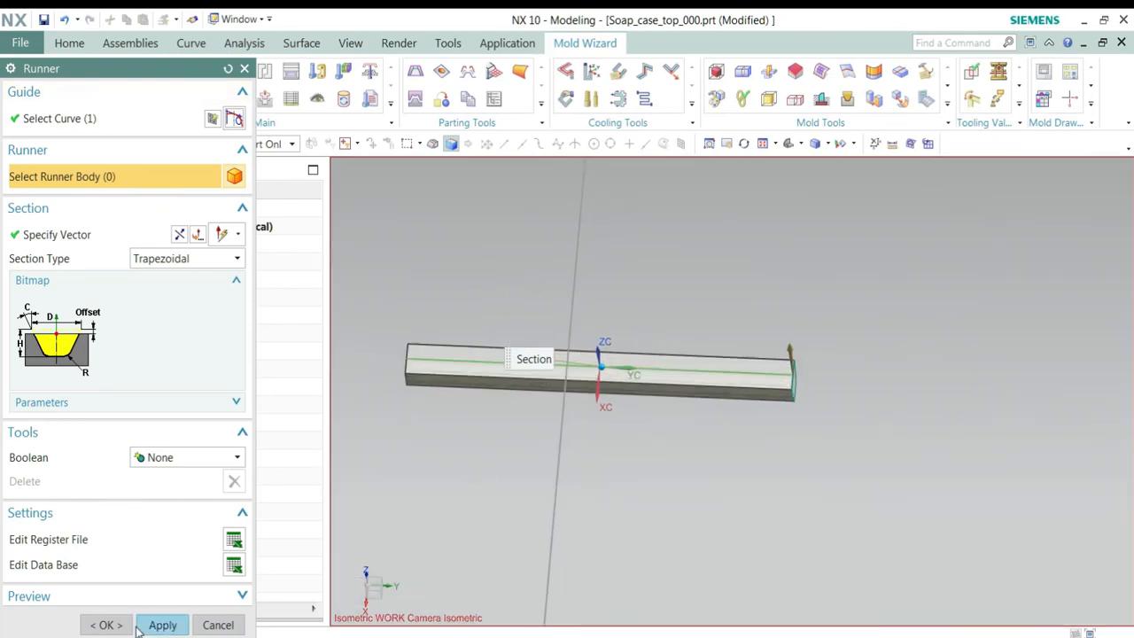
Step: Apply the trapezoidal runner along the guide line with Boolean set to None and close the runner definition
click(152, 625)
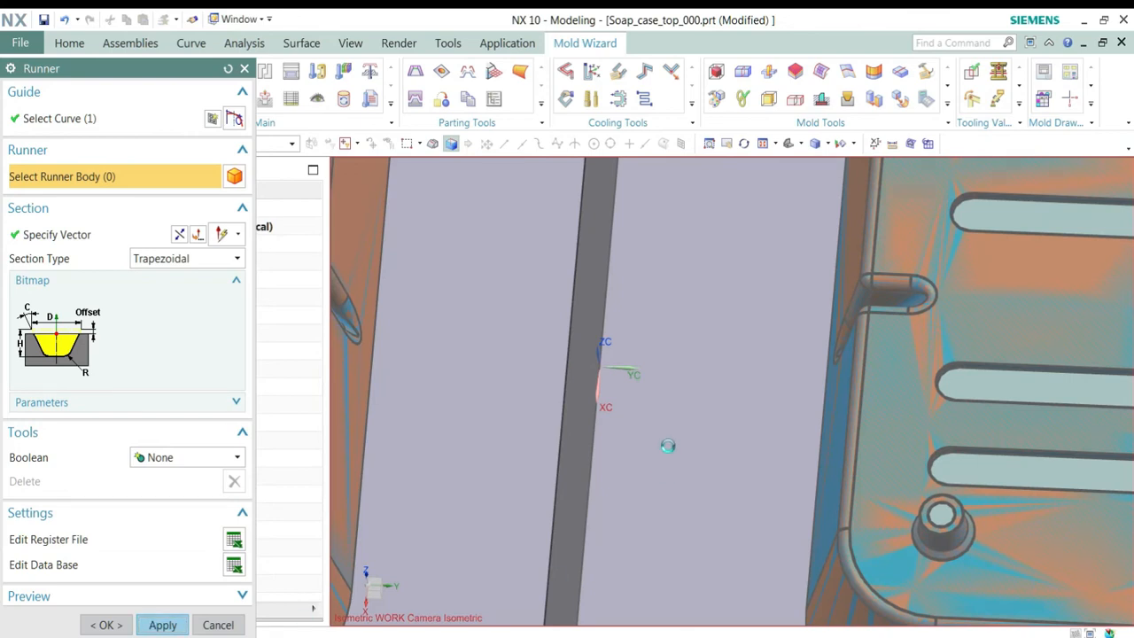
click(236, 630)
scroll(773, 443, down, 4)
middle_drag(774, 439, 700, 349)
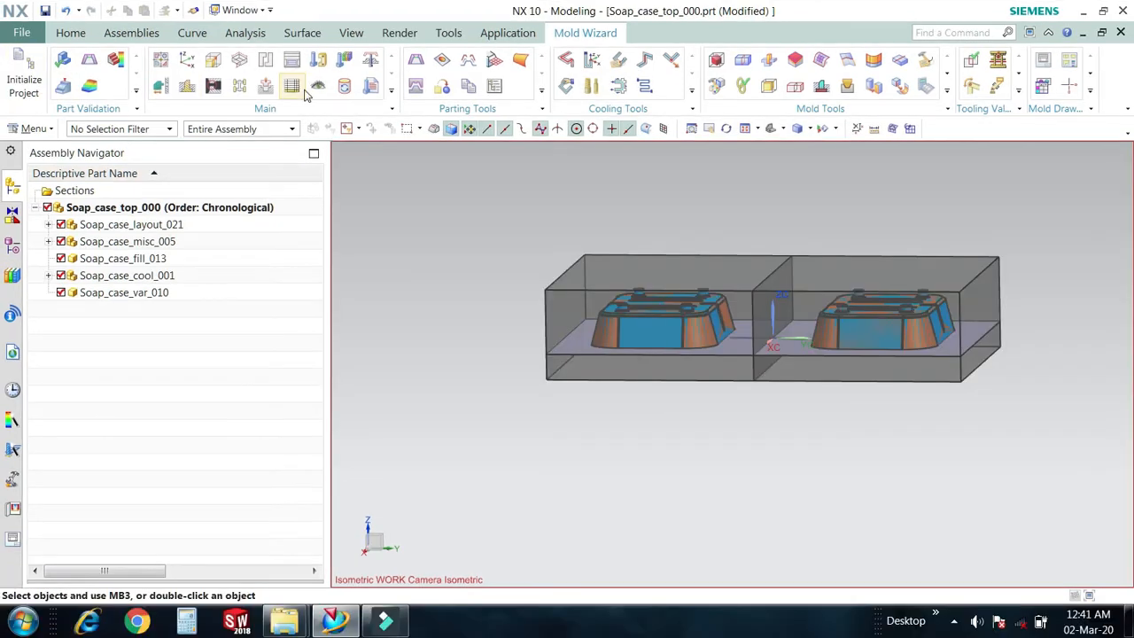
Step: Start a gate design and choose the rectangle gate type
click(212, 86)
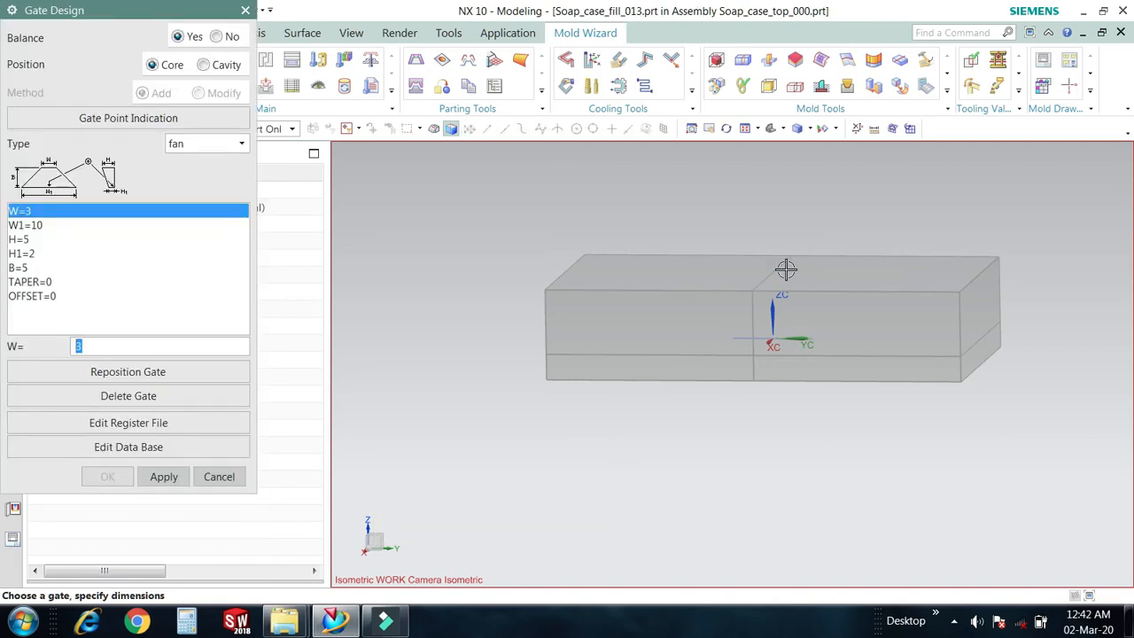
click(202, 147)
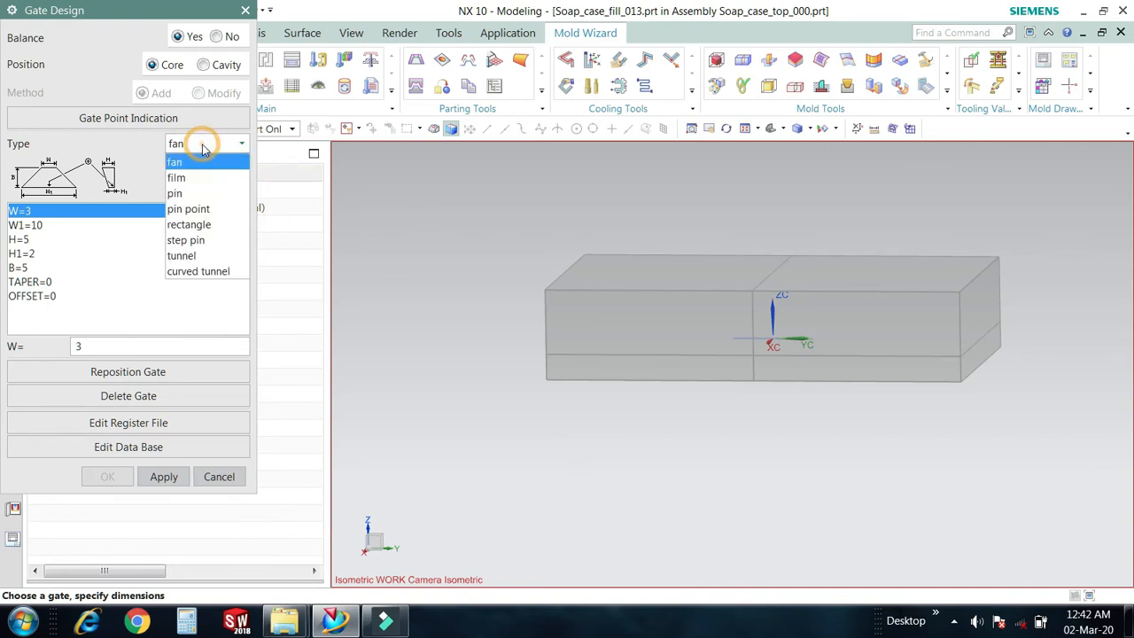
click(202, 224)
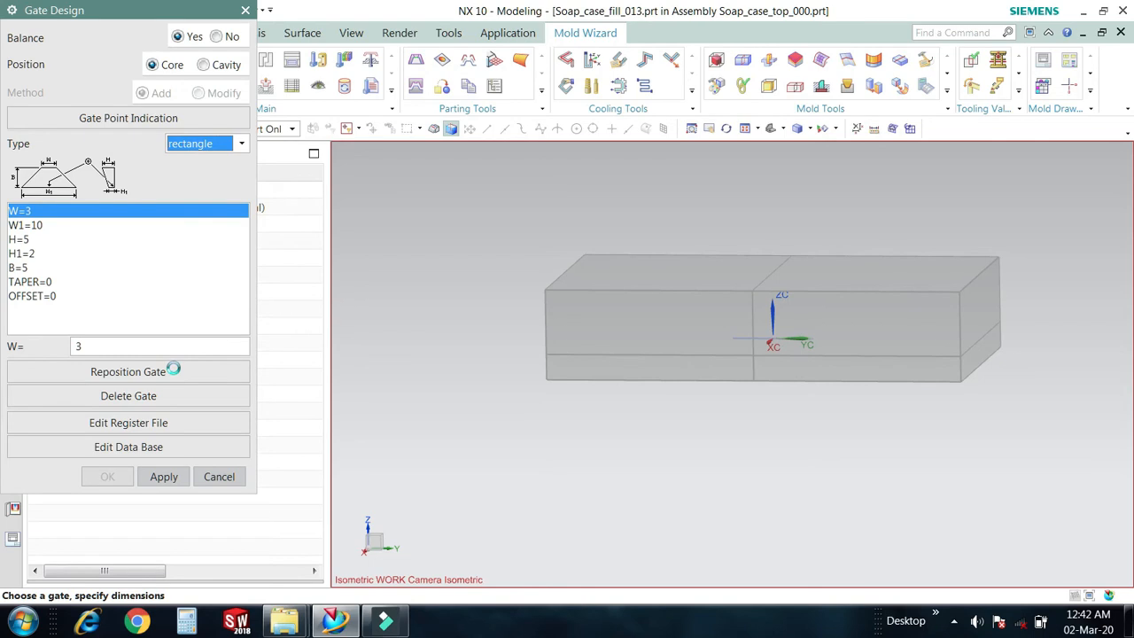
middle_drag(524, 417, 551, 483)
scroll(815, 320, up, 4)
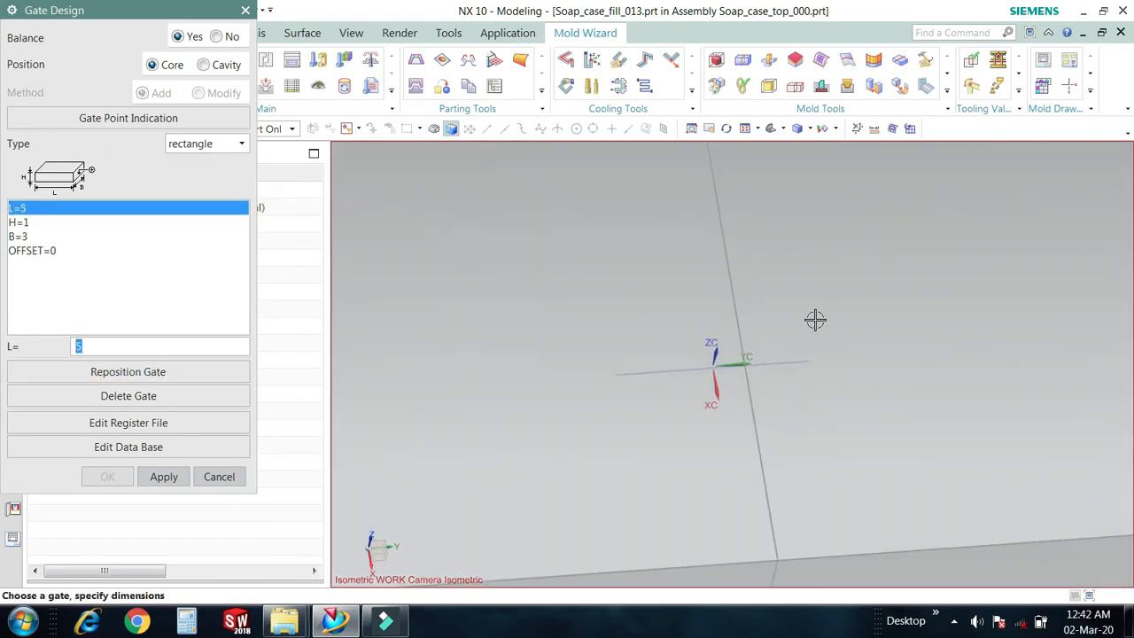
Step: Define the gate point at the guide line's endpoint on the negative Y side, next to the active cavity
click(209, 121)
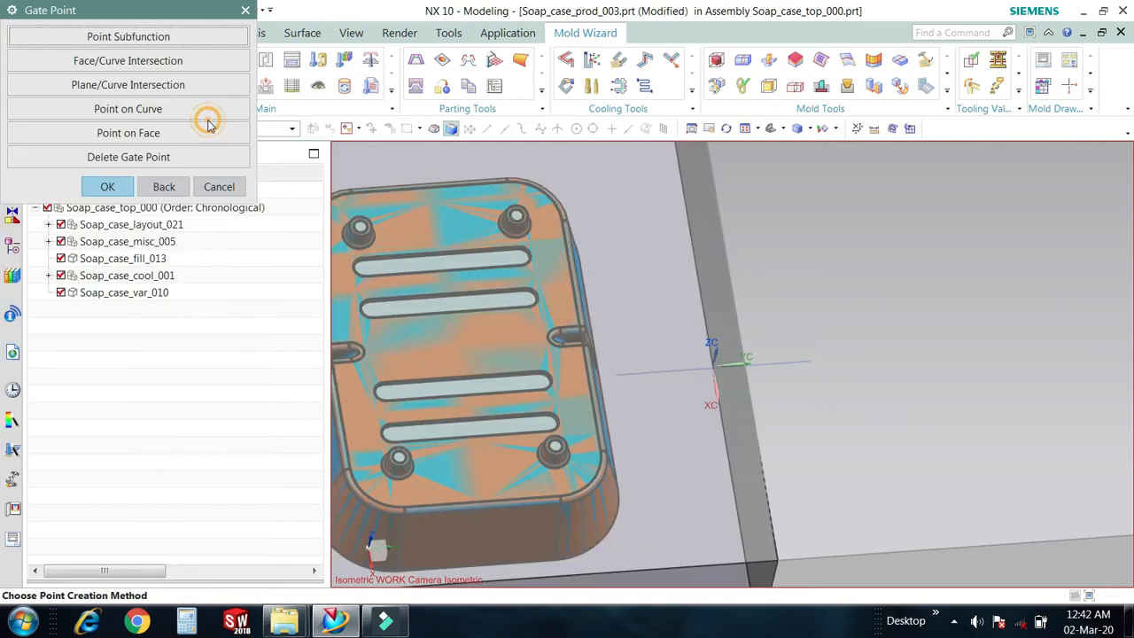
click(205, 37)
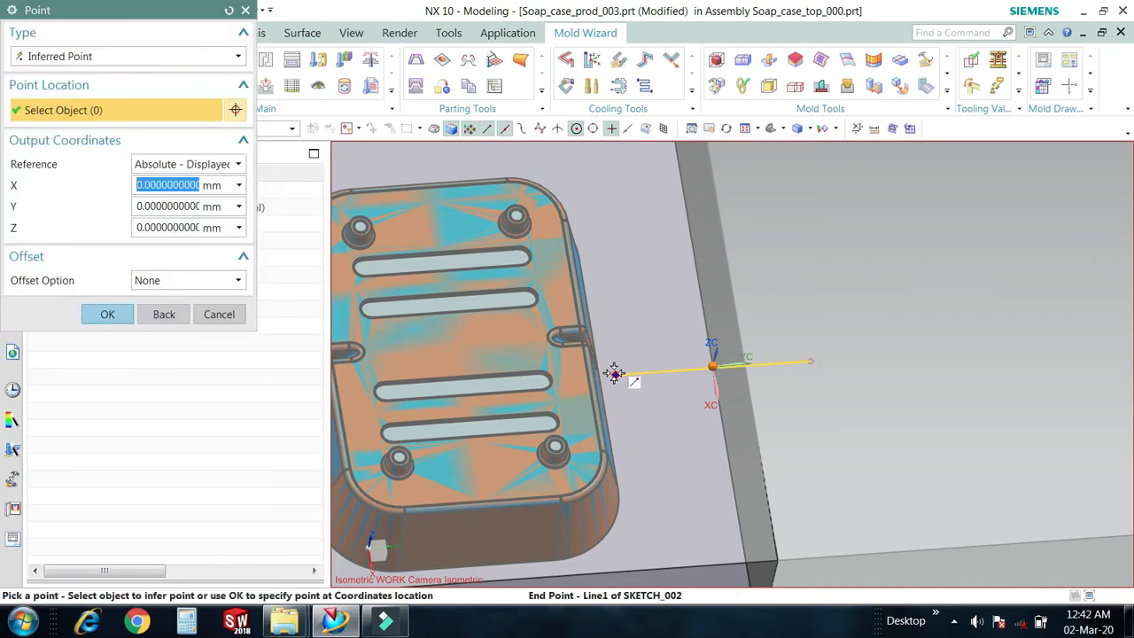
click(614, 372)
click(108, 186)
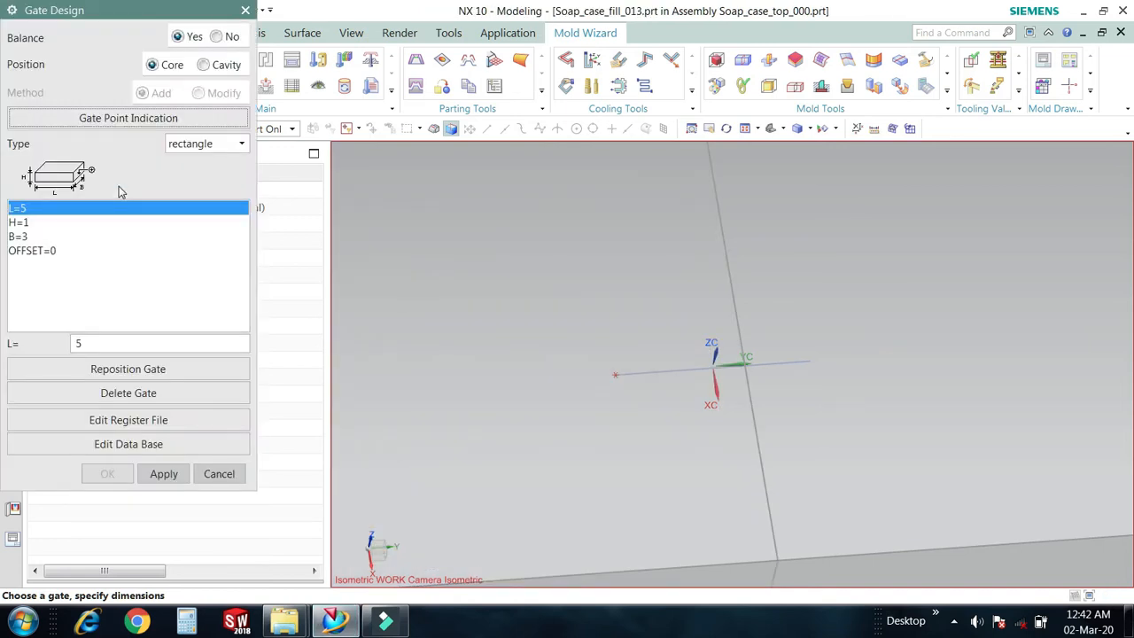
Step: Set the rectangular gate's length L to 6 and place the gate at the defined gate point
double_click(108, 343)
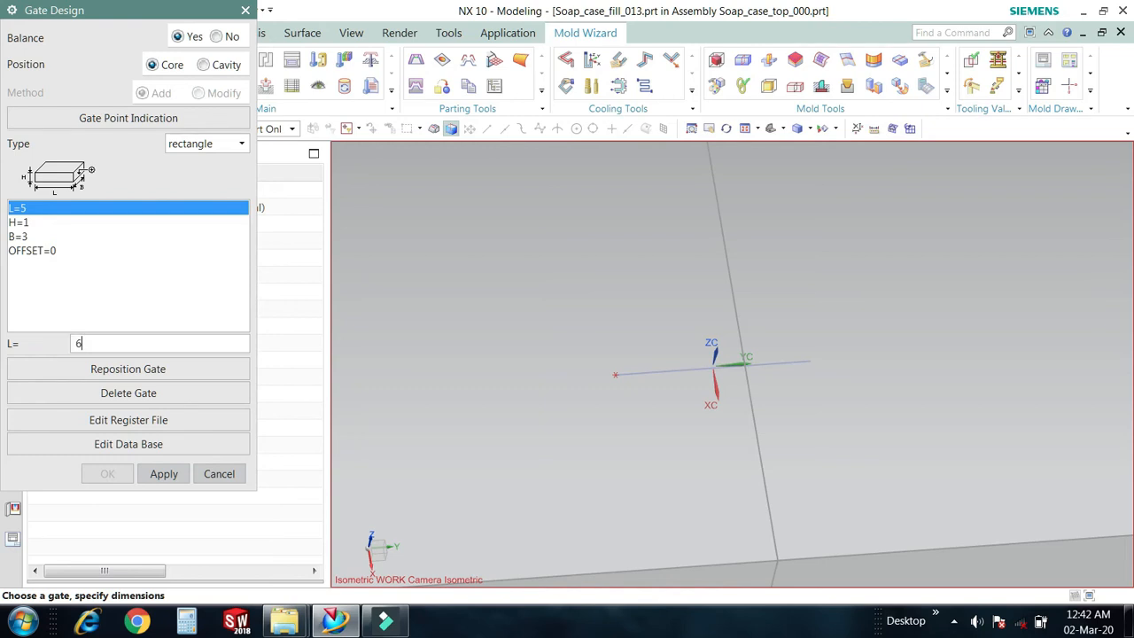
click(157, 473)
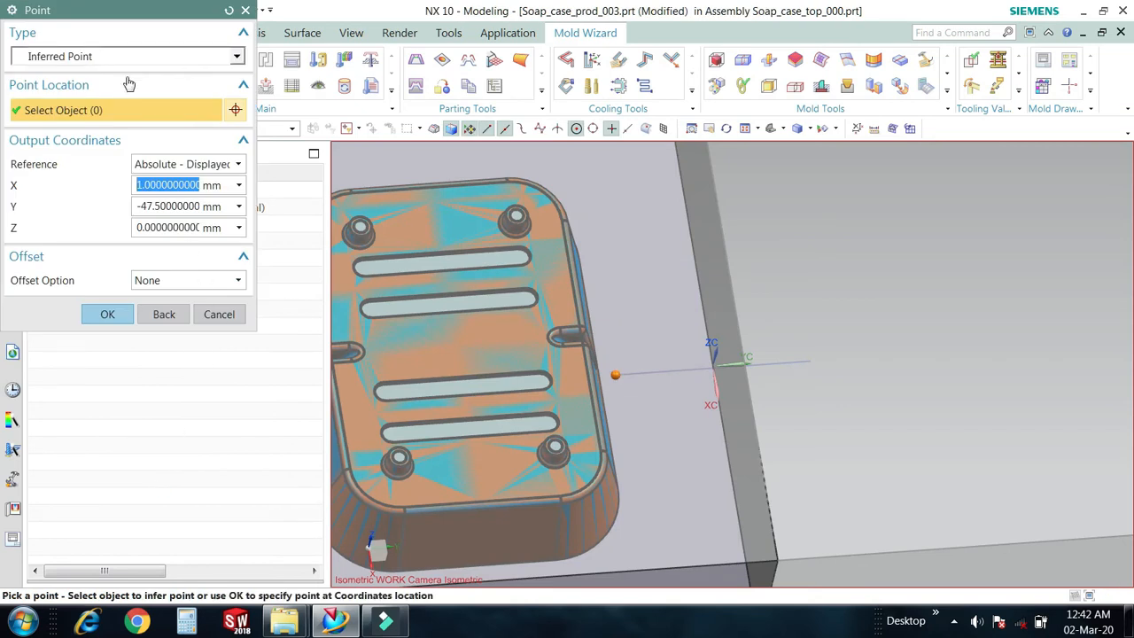
click(108, 315)
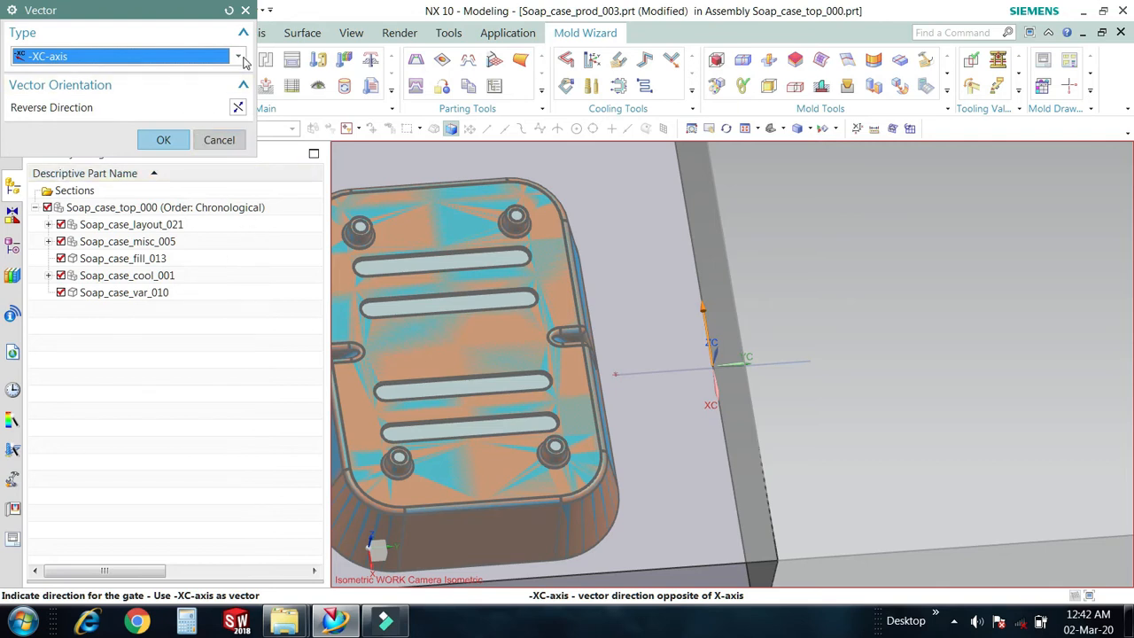
Step: Direct the gate along the guide line, generate it, and close the assembly cloning log
scroll(883, 322, up, 3)
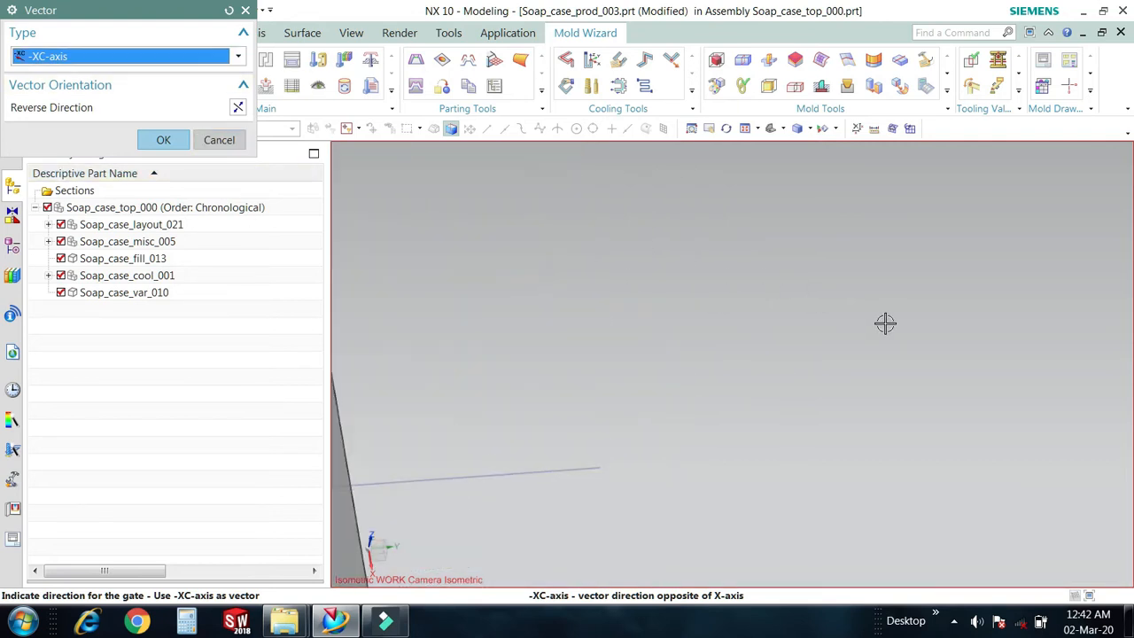
scroll(883, 323, down, 6)
scroll(885, 323, down, 3)
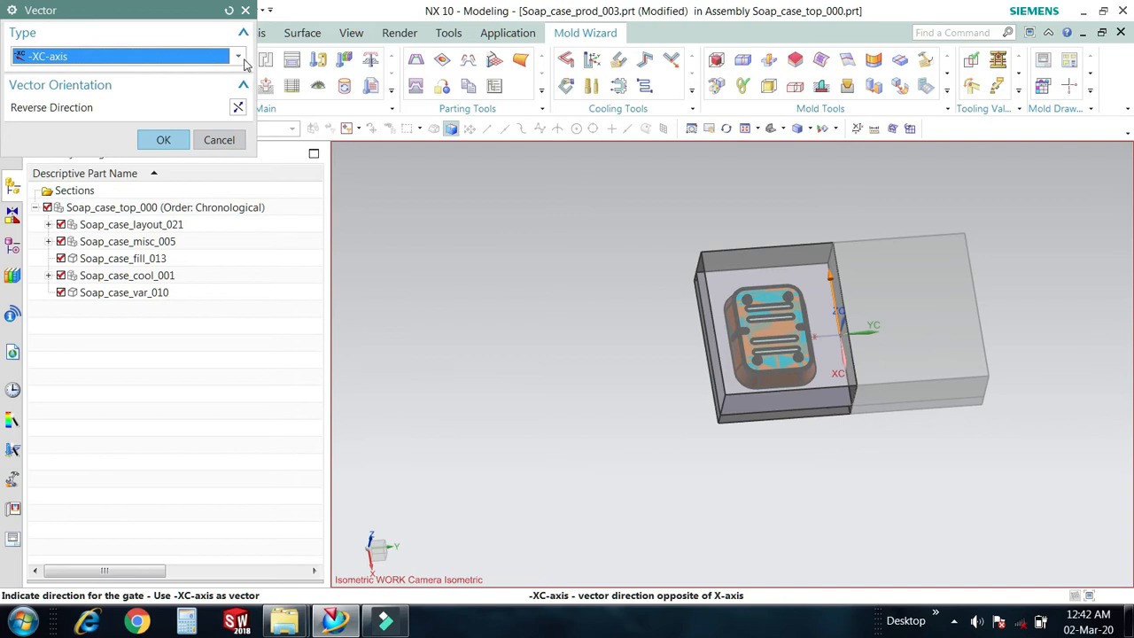
click(245, 60)
click(86, 232)
click(163, 141)
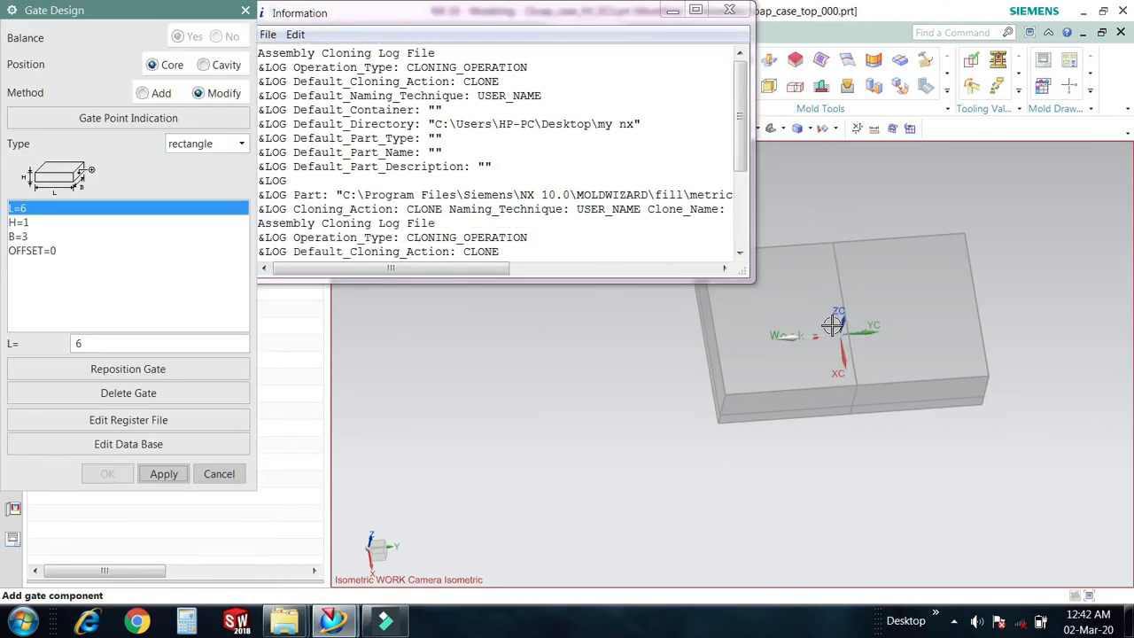
click(729, 9)
scroll(827, 373, down, 8)
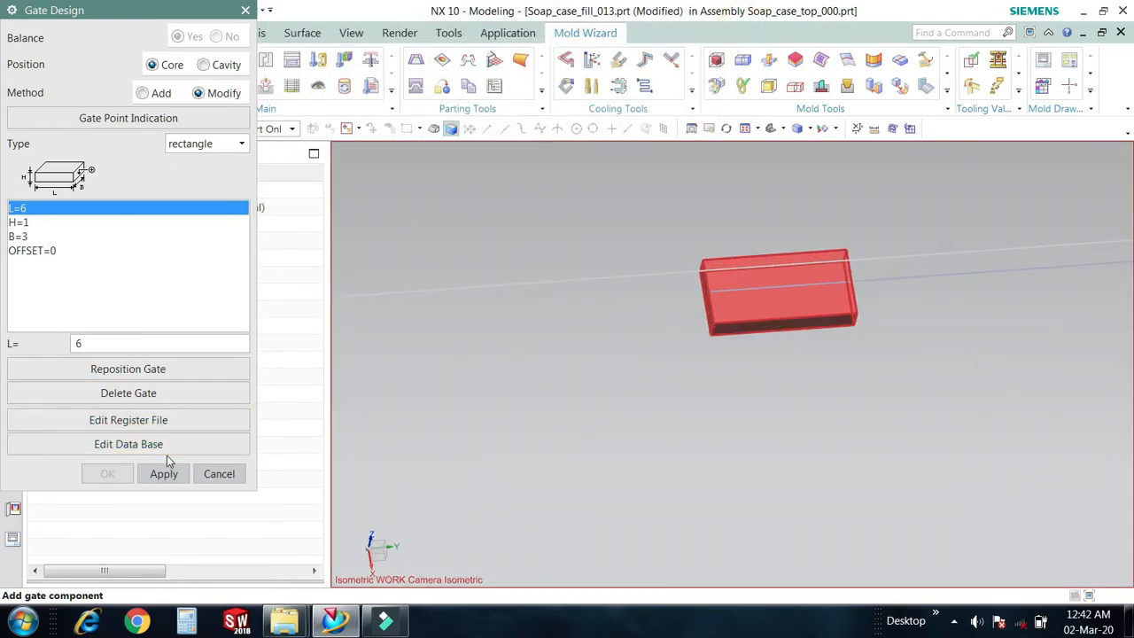
Step: Reposition the rectangular gate by rotating it 180 degrees about the gate point, apply it, and close the gate design
click(148, 370)
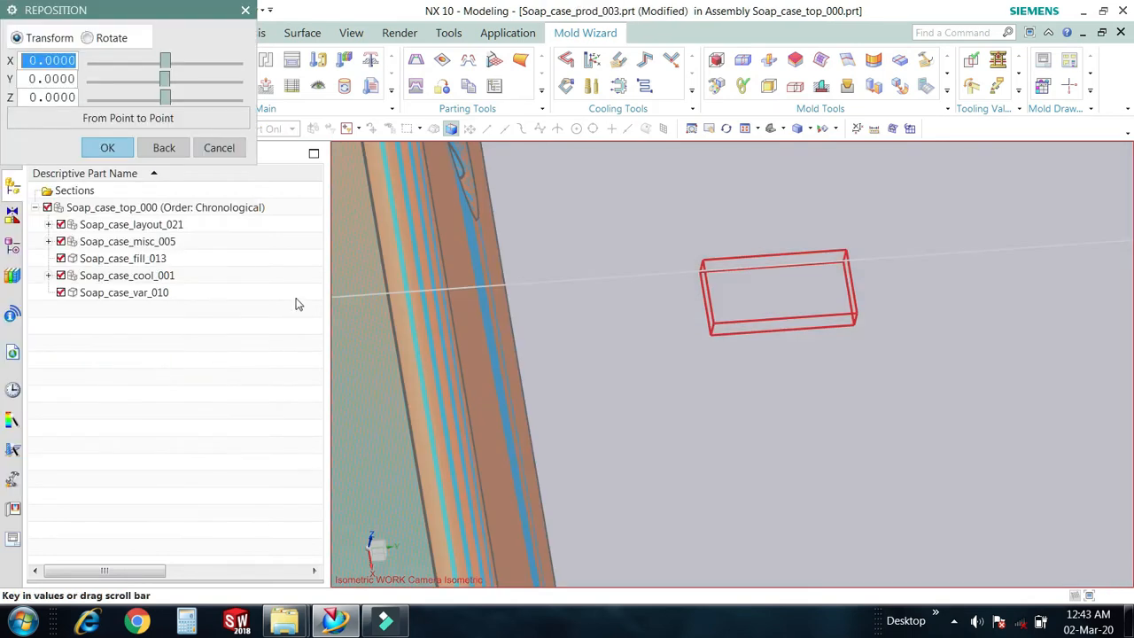
click(87, 38)
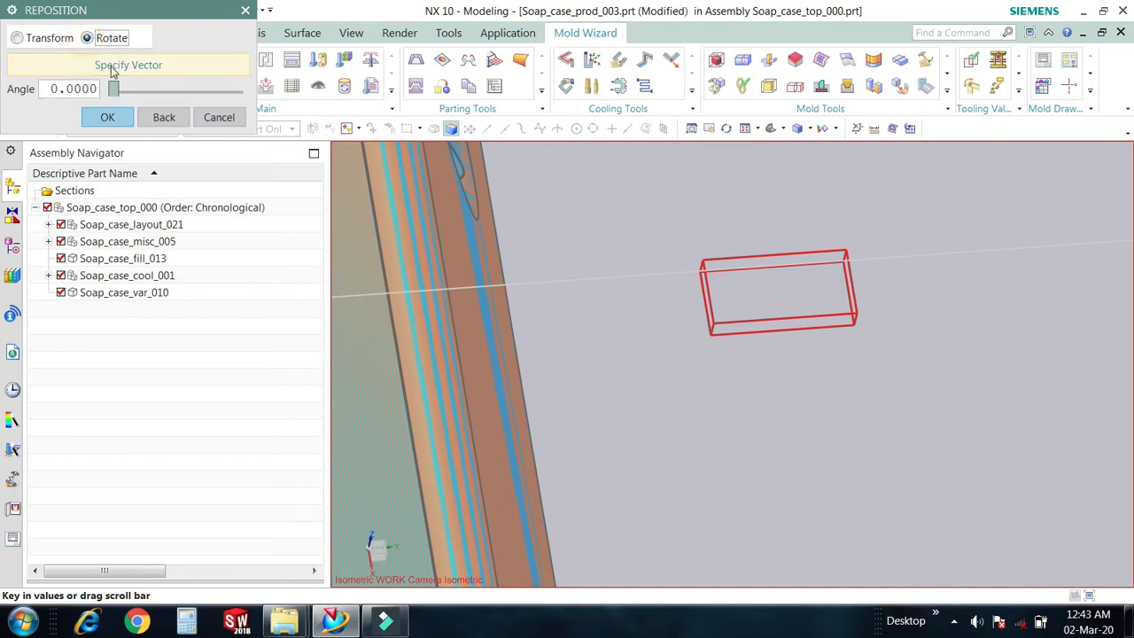
click(51, 89)
drag(121, 91, 177, 92)
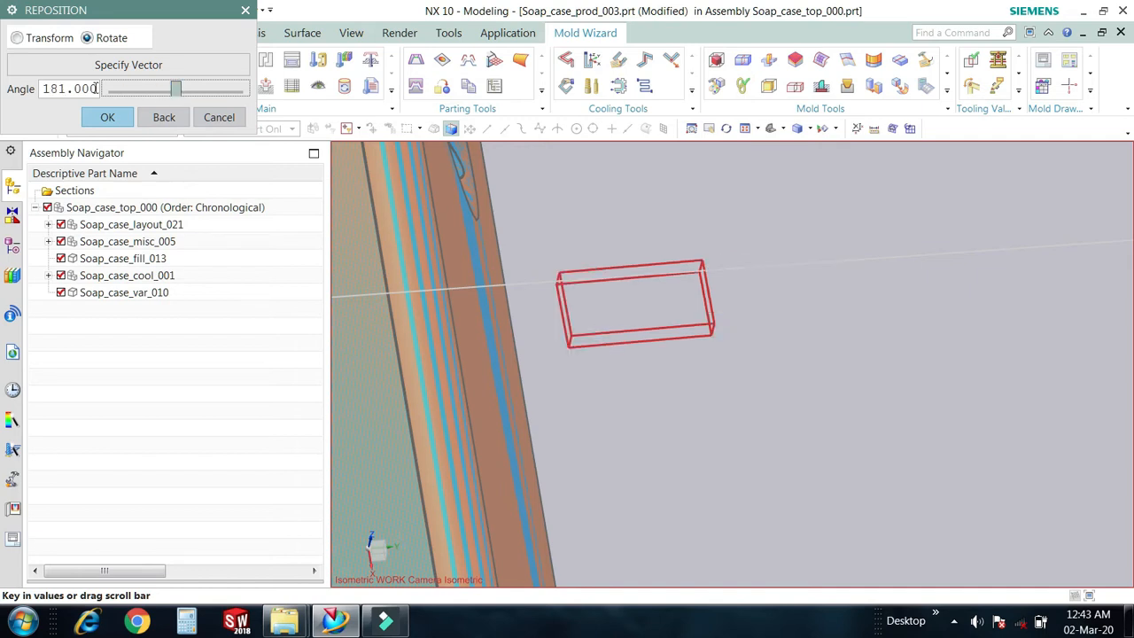
click(68, 88)
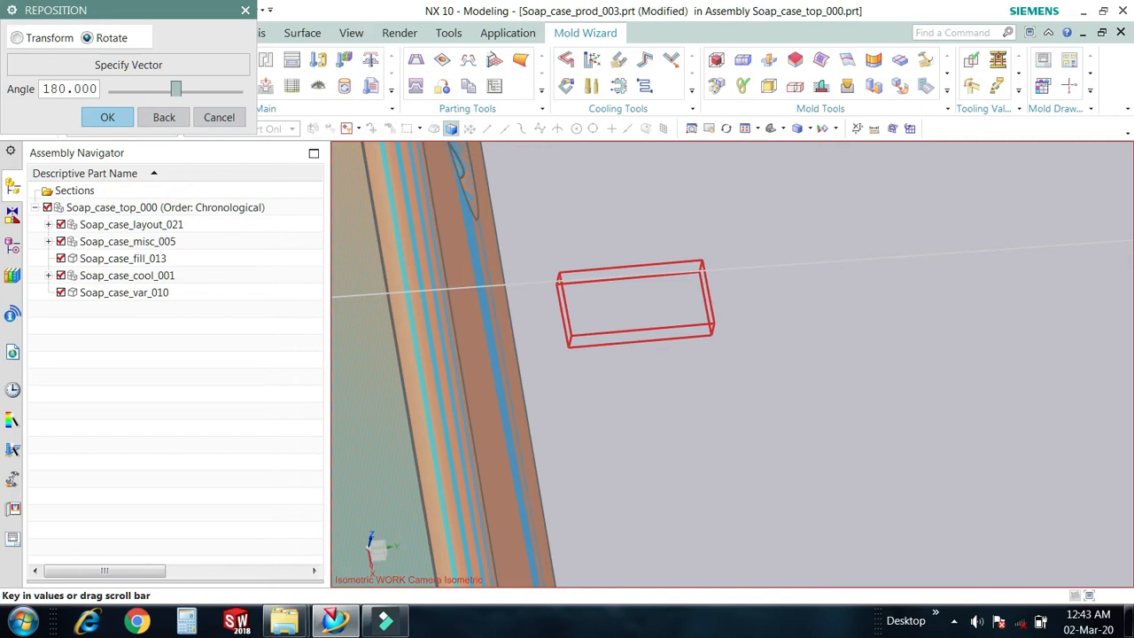
click(88, 118)
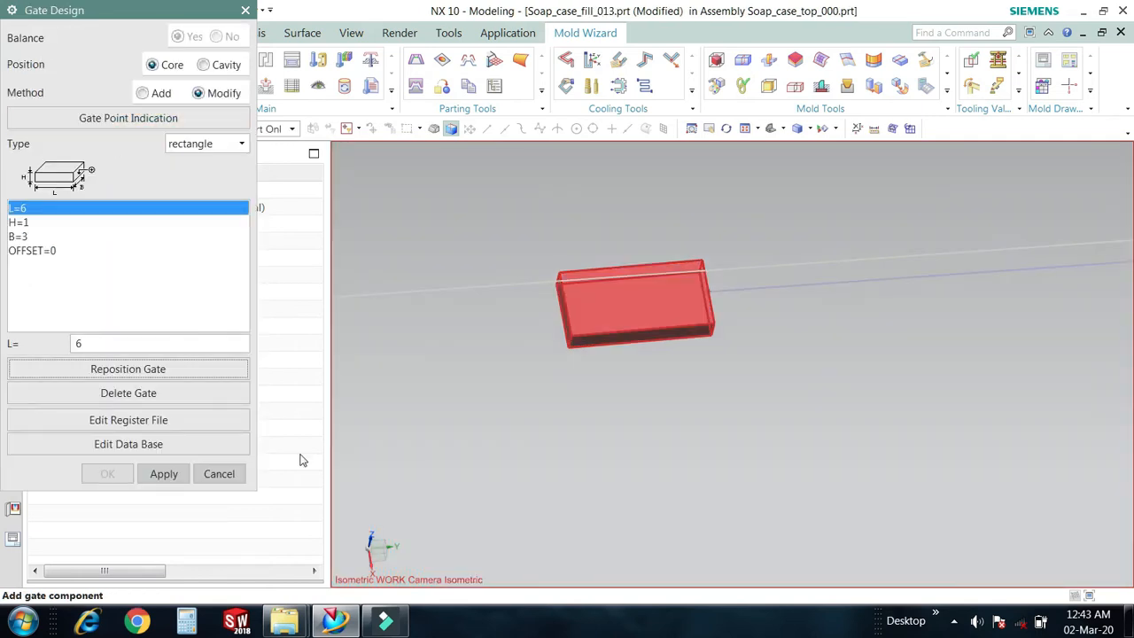
click(164, 474)
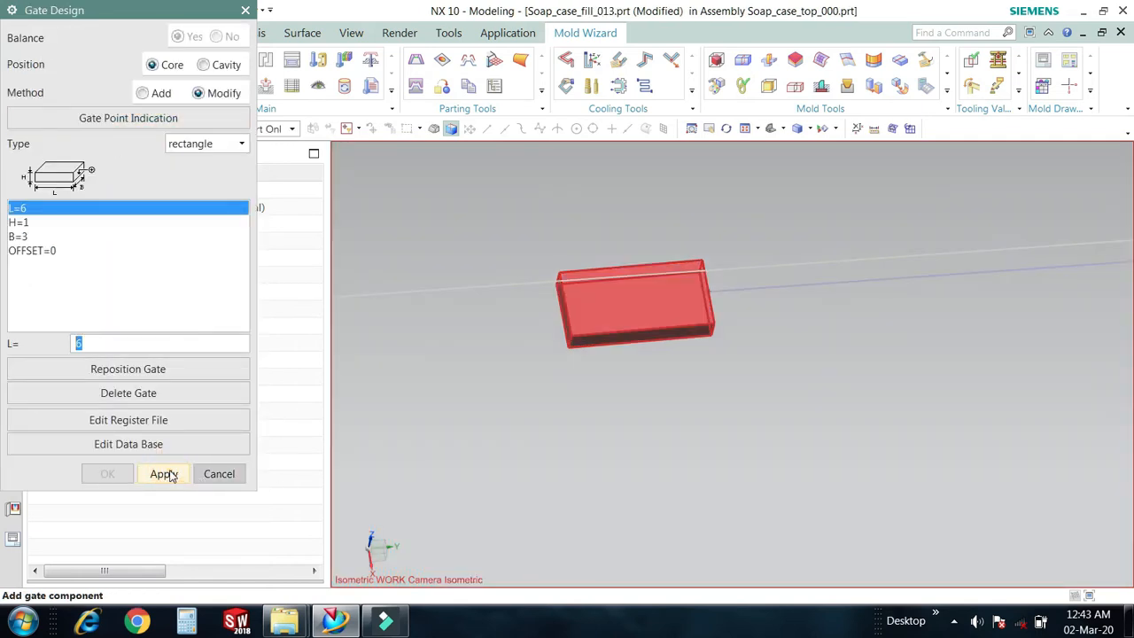
click(176, 475)
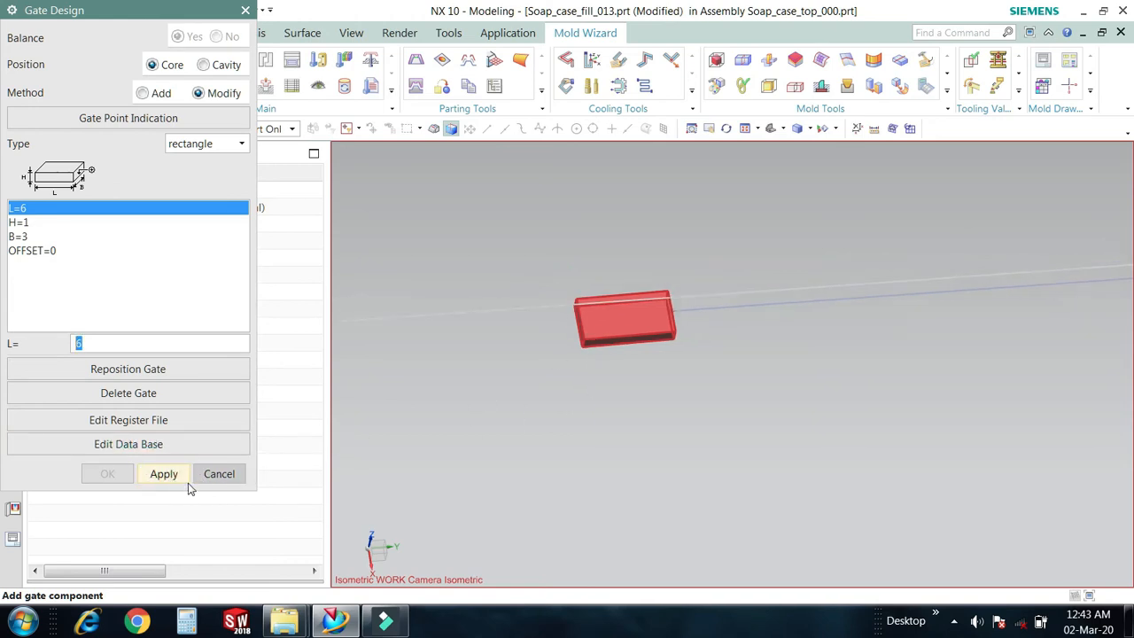
click(209, 472)
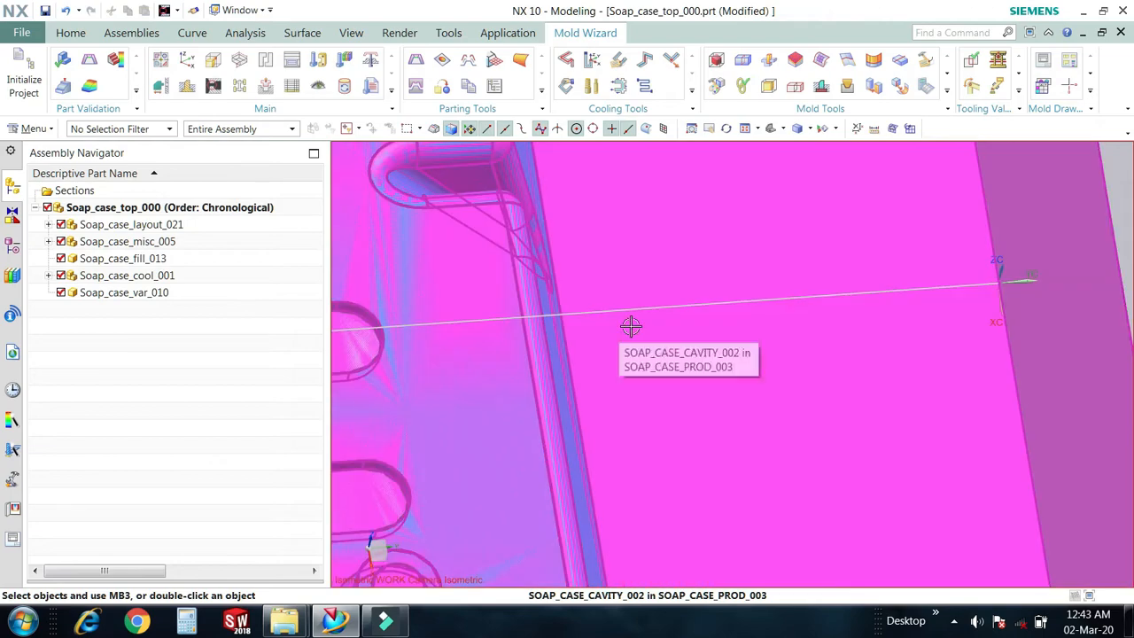
Step: Reopen the gate design, view the gate_fan database spreadsheet, and close the spreadsheet
scroll(635, 327, down, 3)
middle_drag(623, 332, 613, 297)
scroll(632, 329, up, 8)
scroll(639, 305, down, 7)
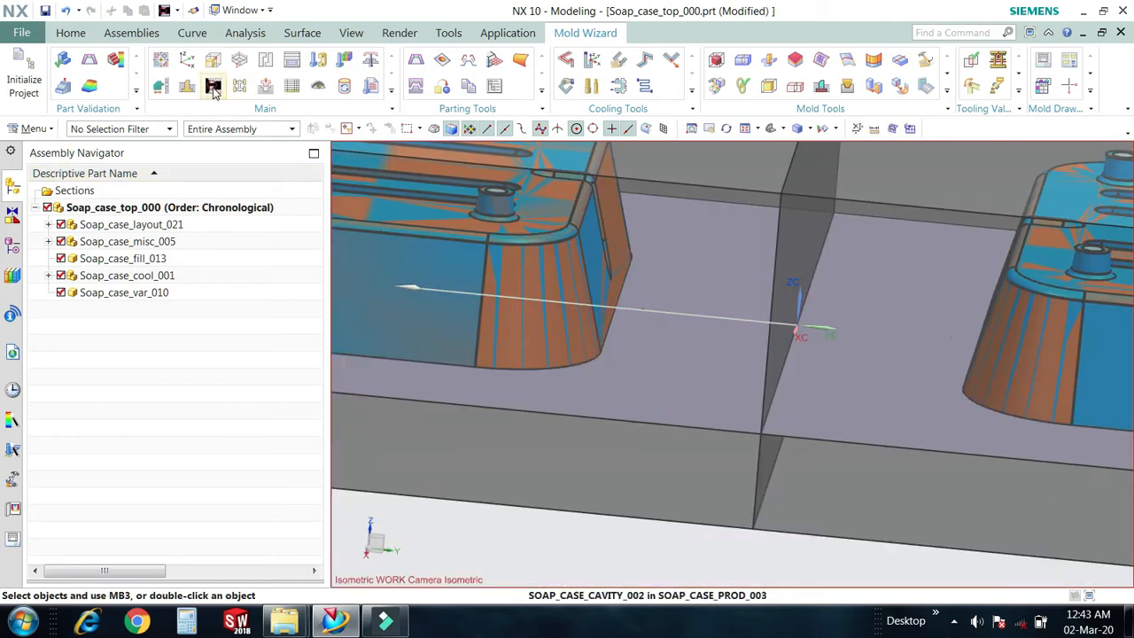
scroll(679, 329, down, 6)
mouse_move(614, 366)
middle_down()
mouse_move(645, 336)
mouse_move(614, 384)
mouse_move(625, 382)
middle_up()
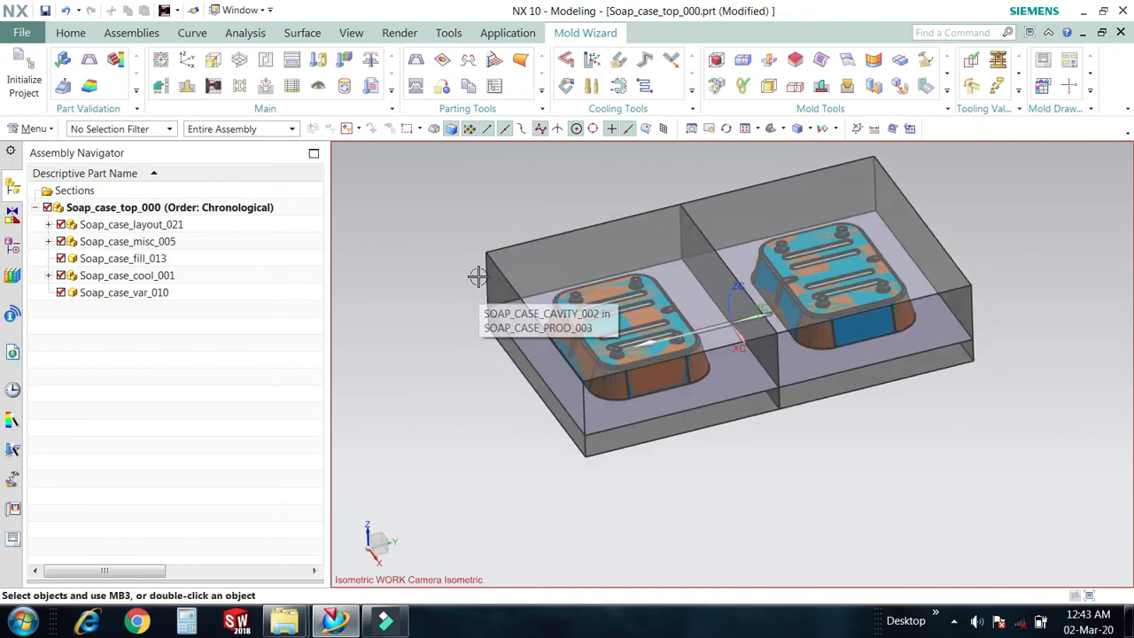
click(213, 86)
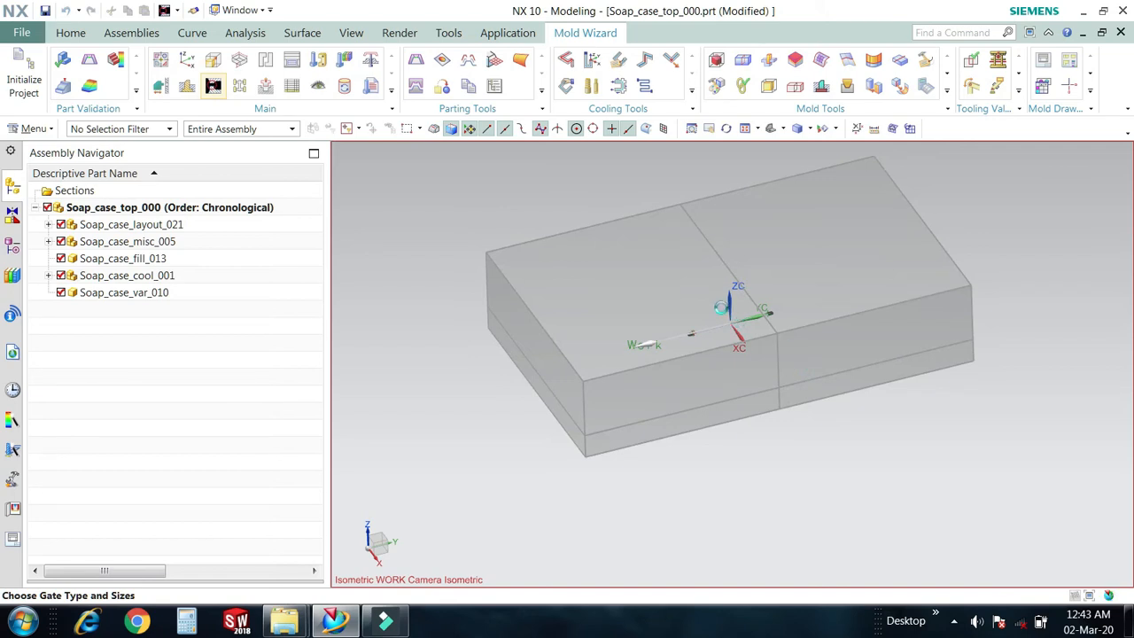
scroll(716, 324, up, 6)
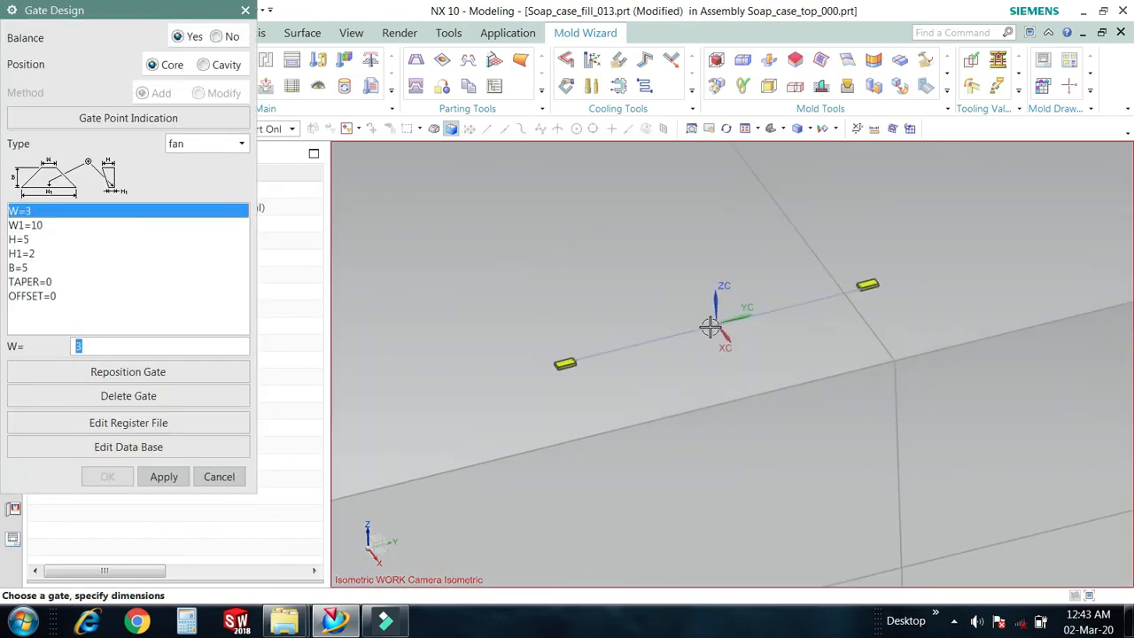
scroll(588, 351, up, 5)
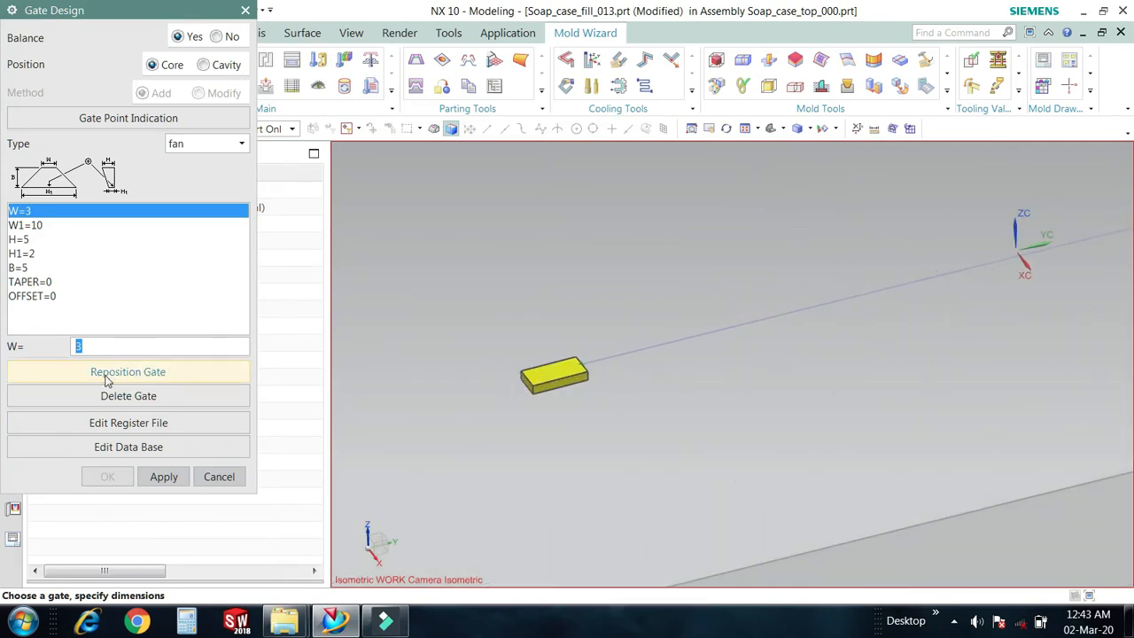
click(127, 448)
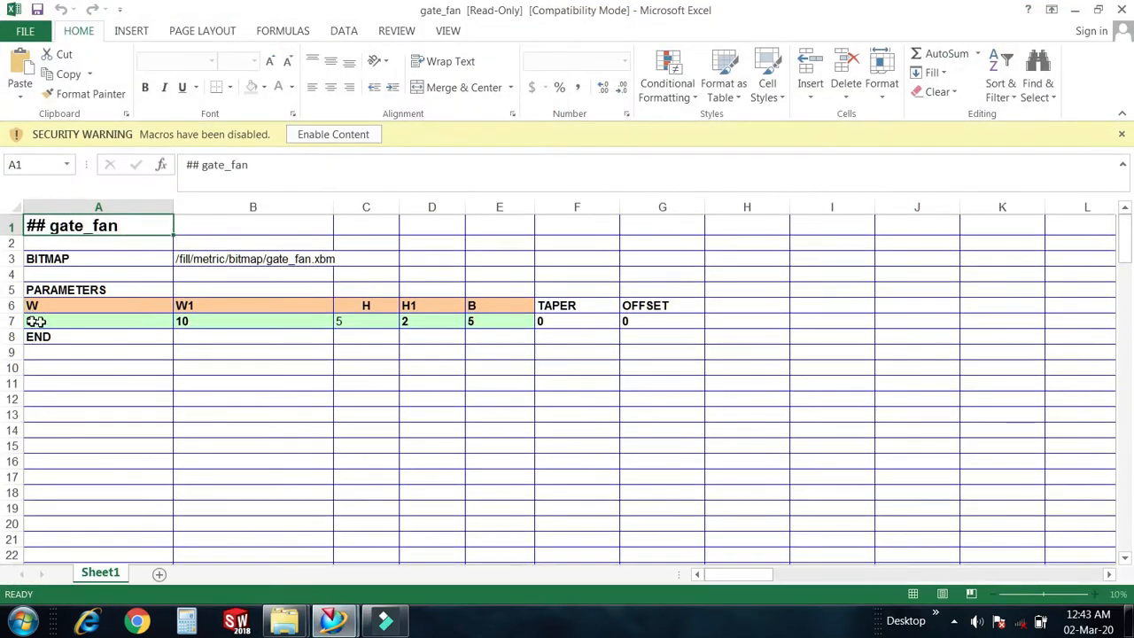
click(1121, 10)
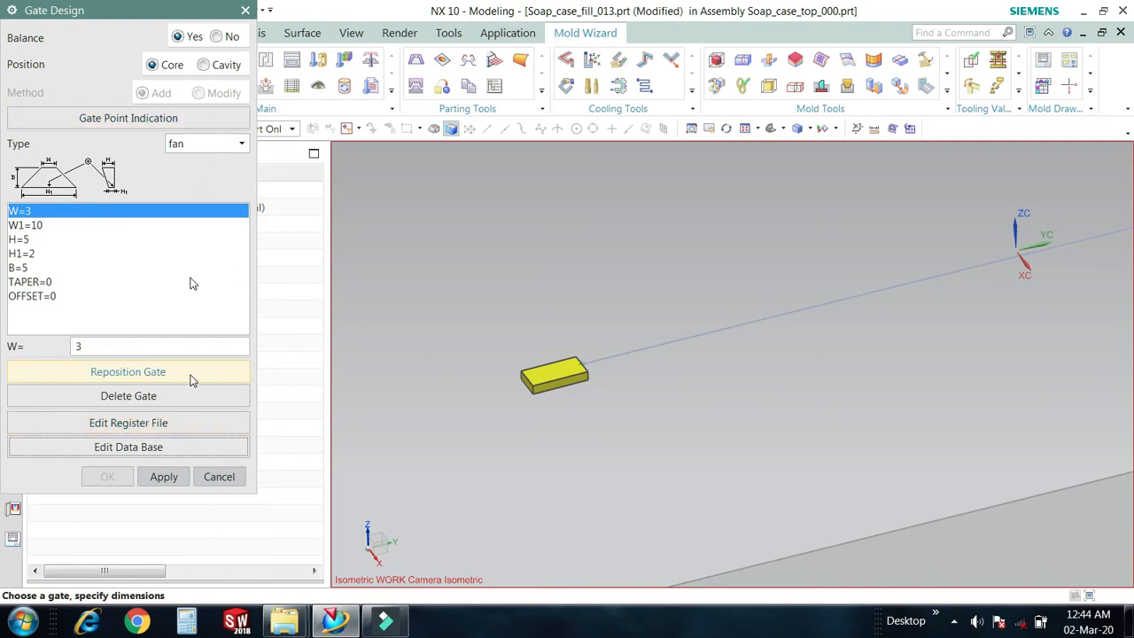
Step: Set the length L of the rectangular gate on the negative Y side to 9, apply it, and close the gate design
click(129, 118)
click(547, 366)
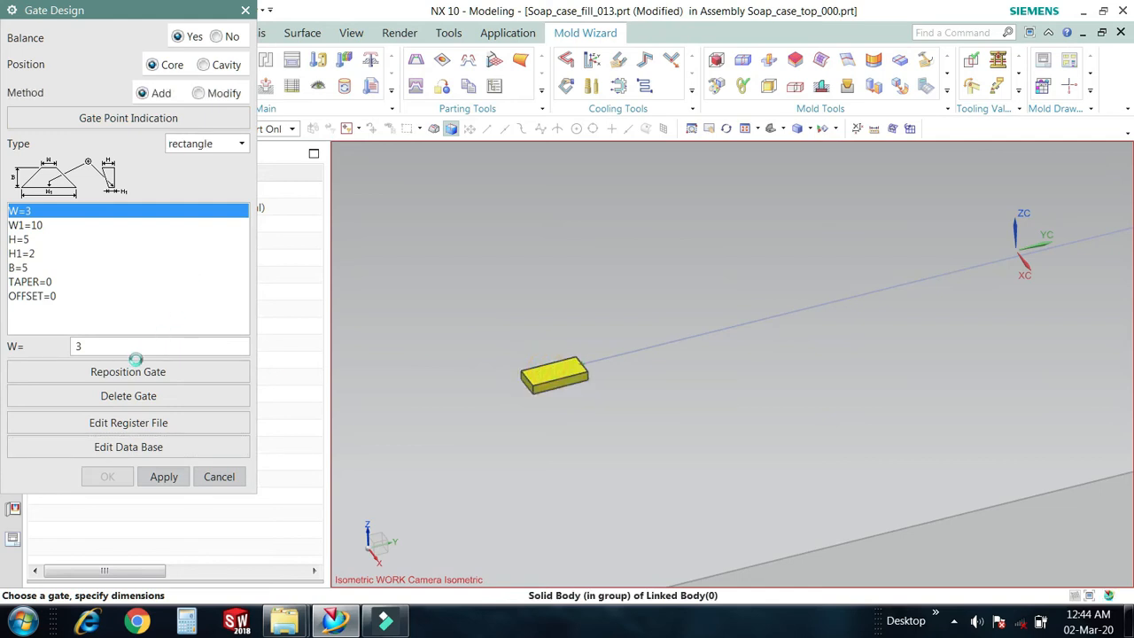
click(103, 344)
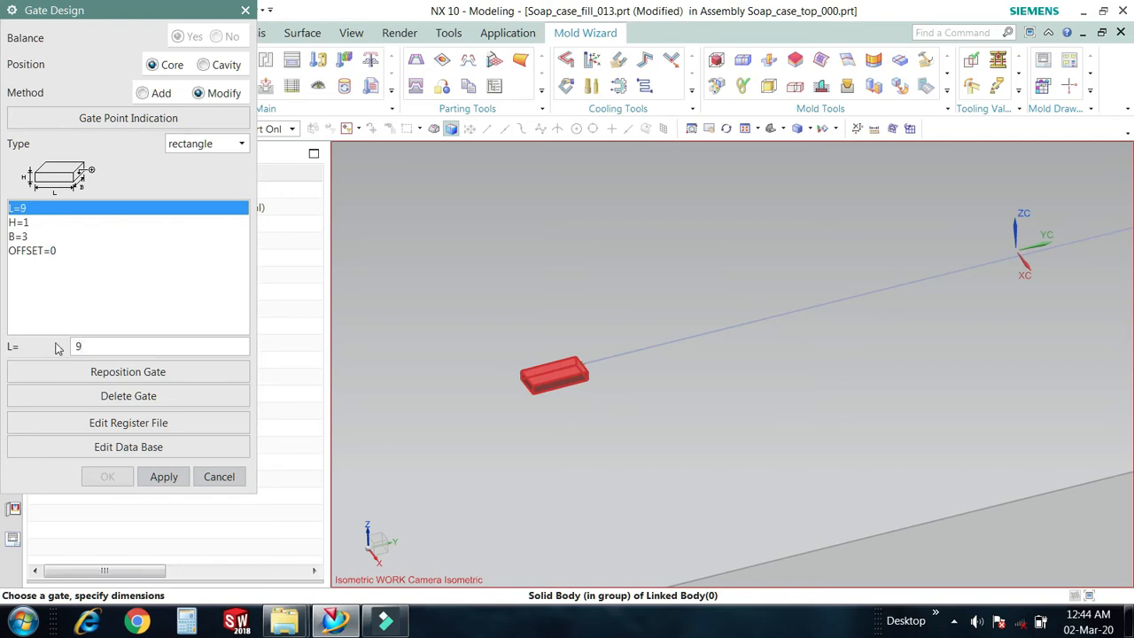
click(162, 475)
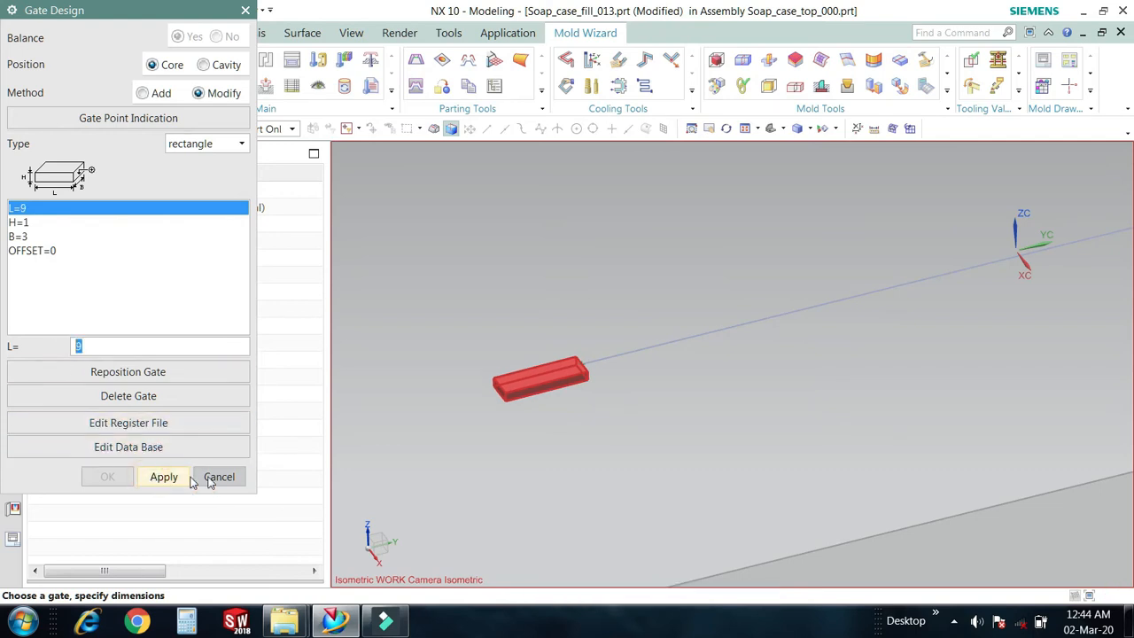
click(170, 476)
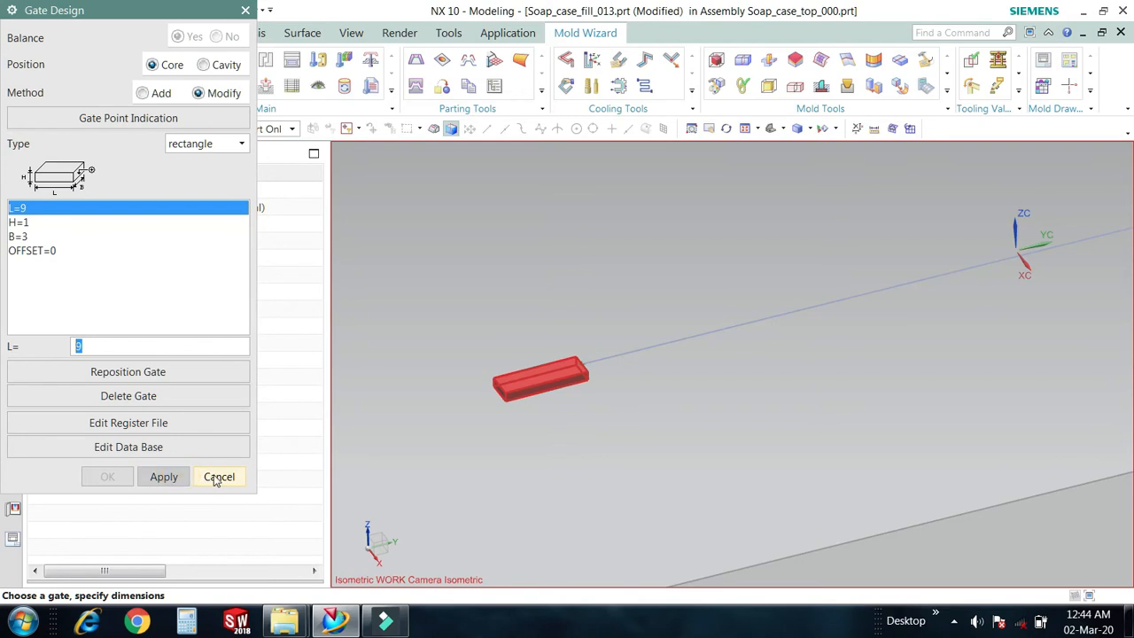
click(218, 475)
Step: Examine how the gates connect the runner ends to the cavity edges, especially the gate tip on the negative Y side
scroll(566, 352, down, 5)
middle_drag(664, 357, 639, 314)
scroll(639, 313, up, 10)
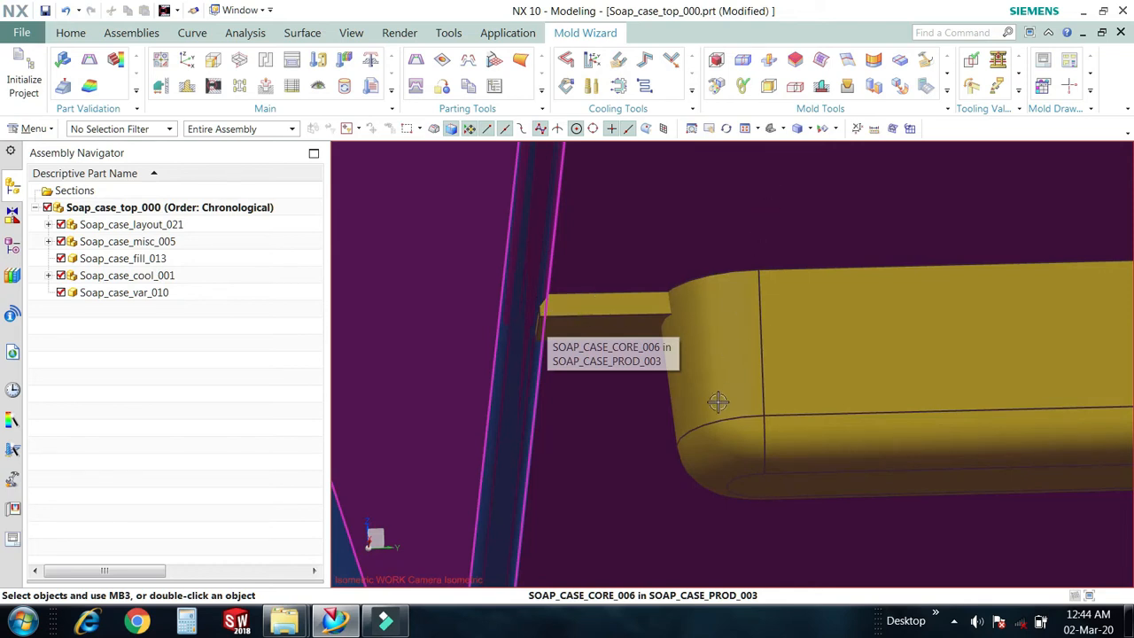
scroll(718, 404, down, 7)
middle_drag(714, 421, 703, 327)
scroll(674, 412, down, 3)
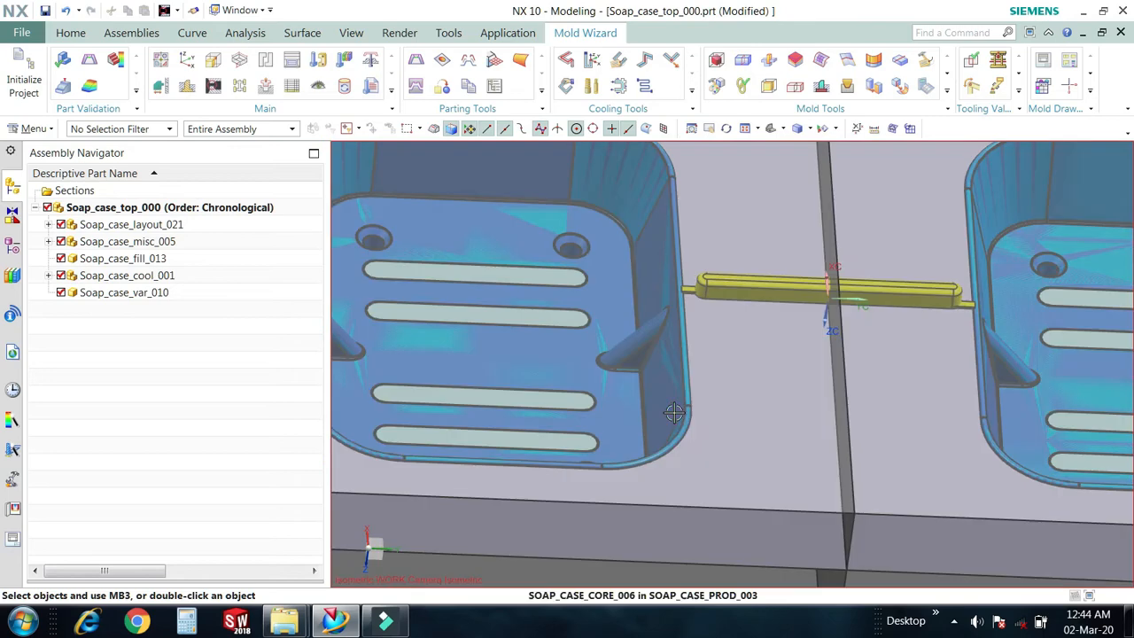
scroll(674, 412, down, 3)
scroll(683, 478, up, 6)
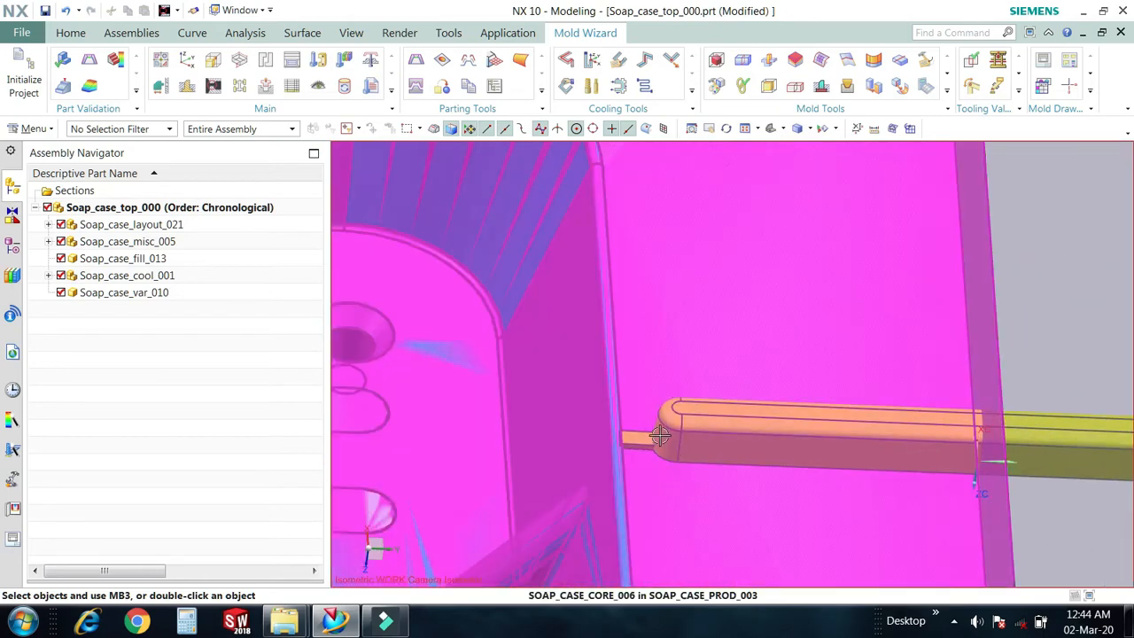
scroll(620, 435, up, 5)
middle_drag(520, 435, 536, 387)
scroll(529, 416, down, 4)
scroll(499, 384, up, 6)
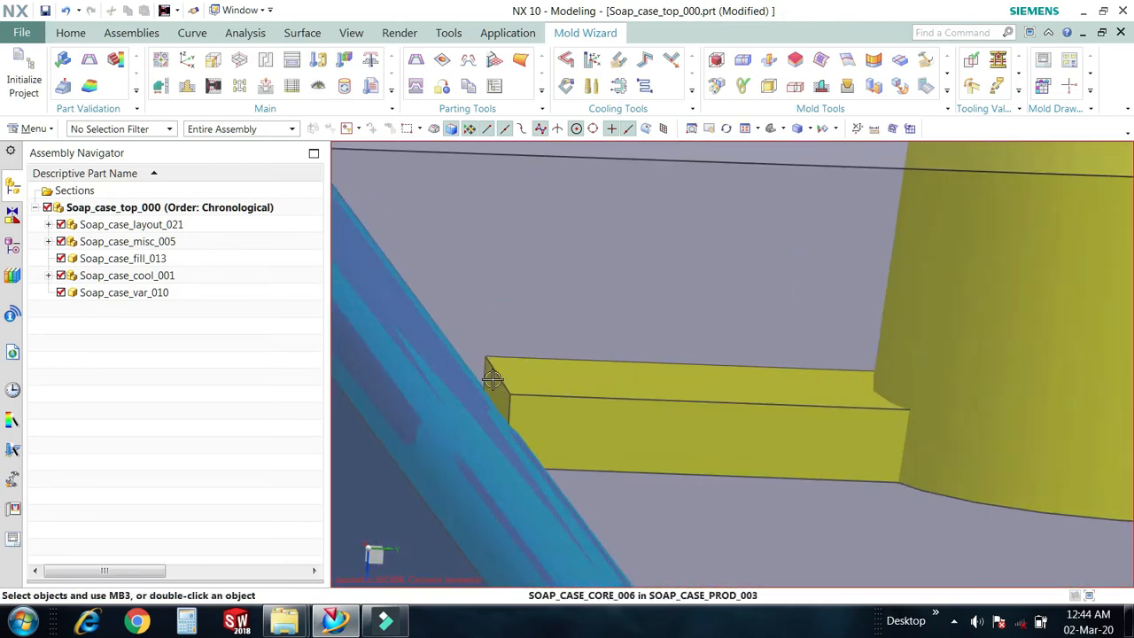
Step: Reopen the gate design, set the negative Y side rectangular gate's length L to 8, apply it, and close the design
click(214, 84)
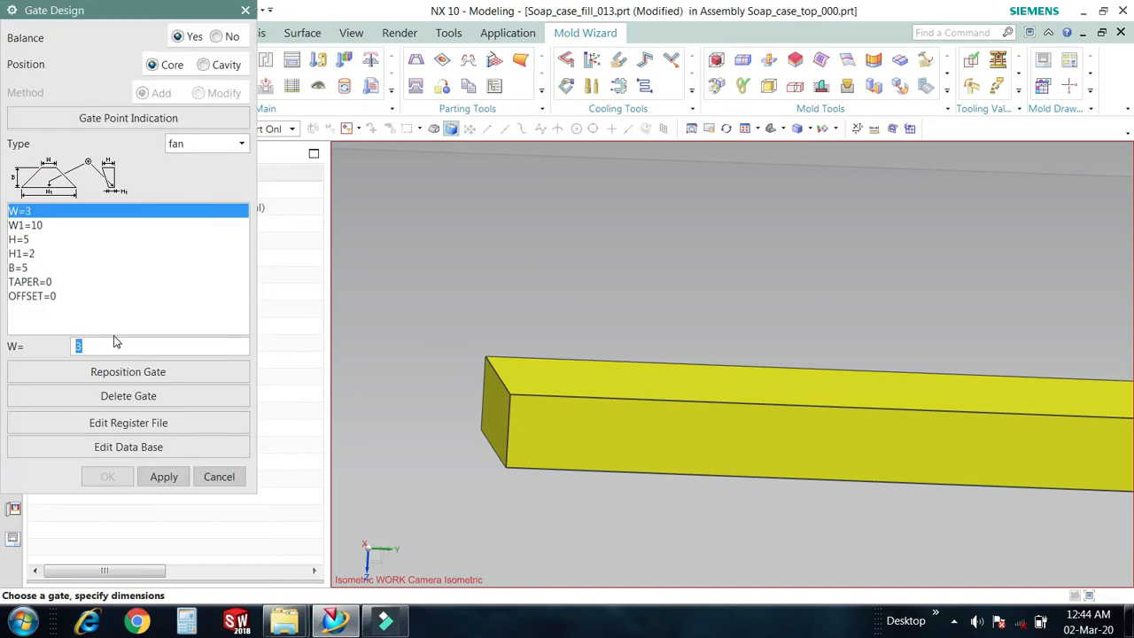
click(628, 403)
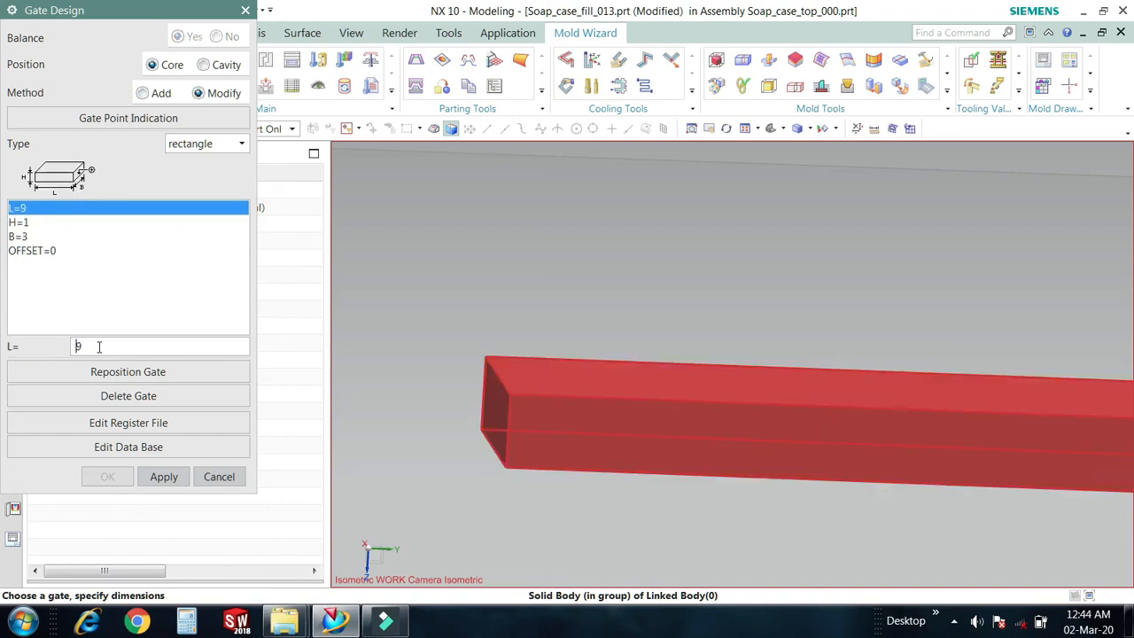
drag(93, 347, 66, 352)
text(8)
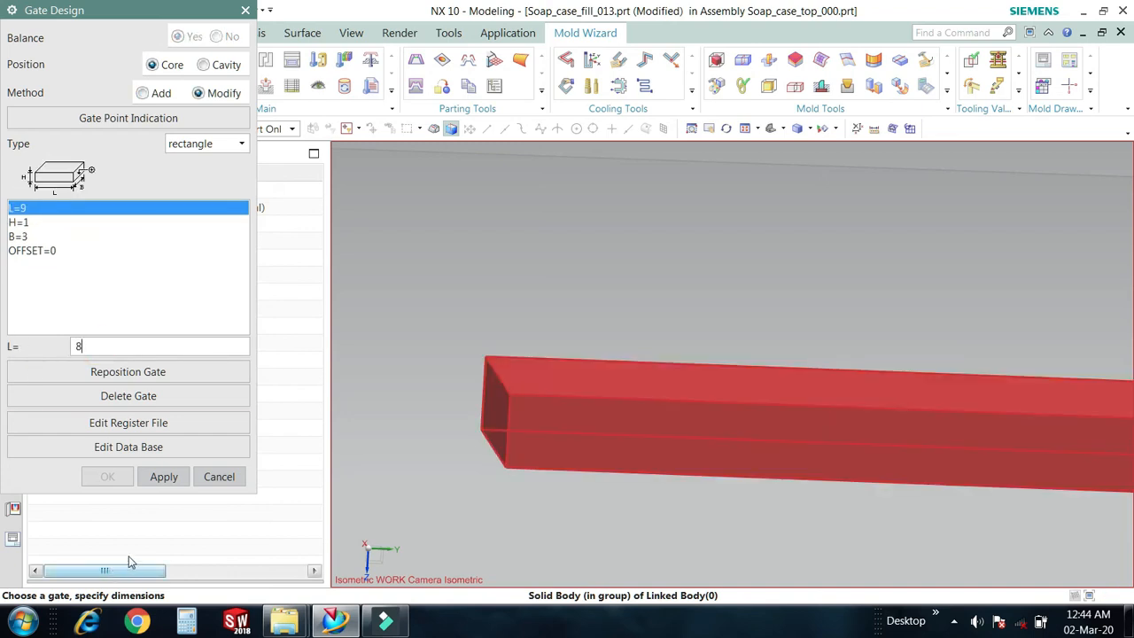
click(156, 478)
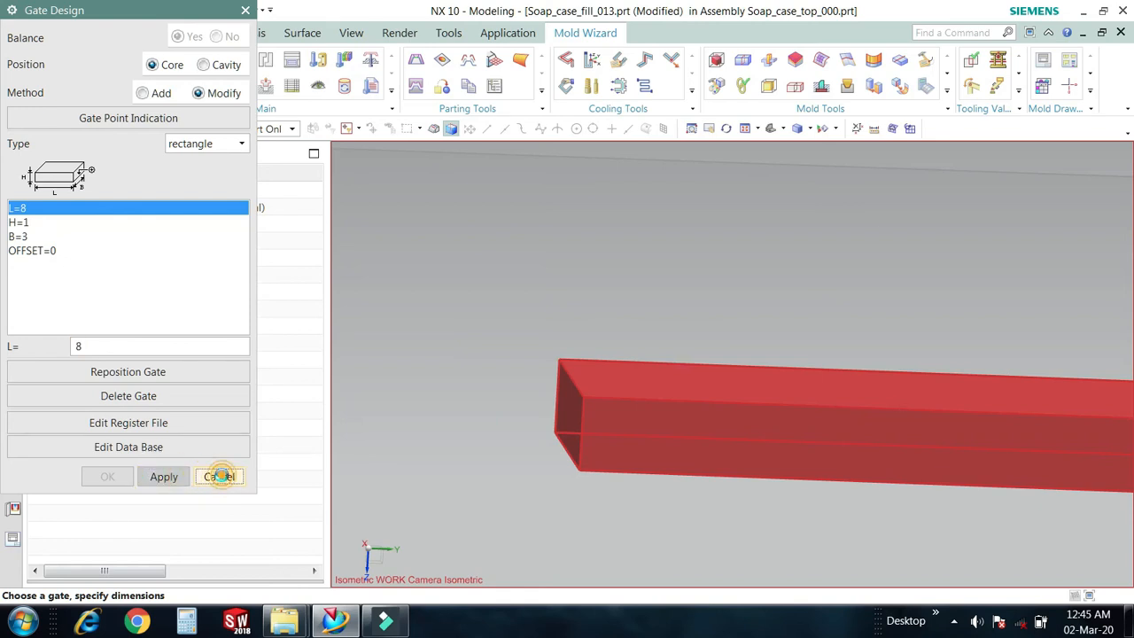
click(220, 477)
scroll(612, 440, down, 2)
middle_drag(609, 447, 600, 476)
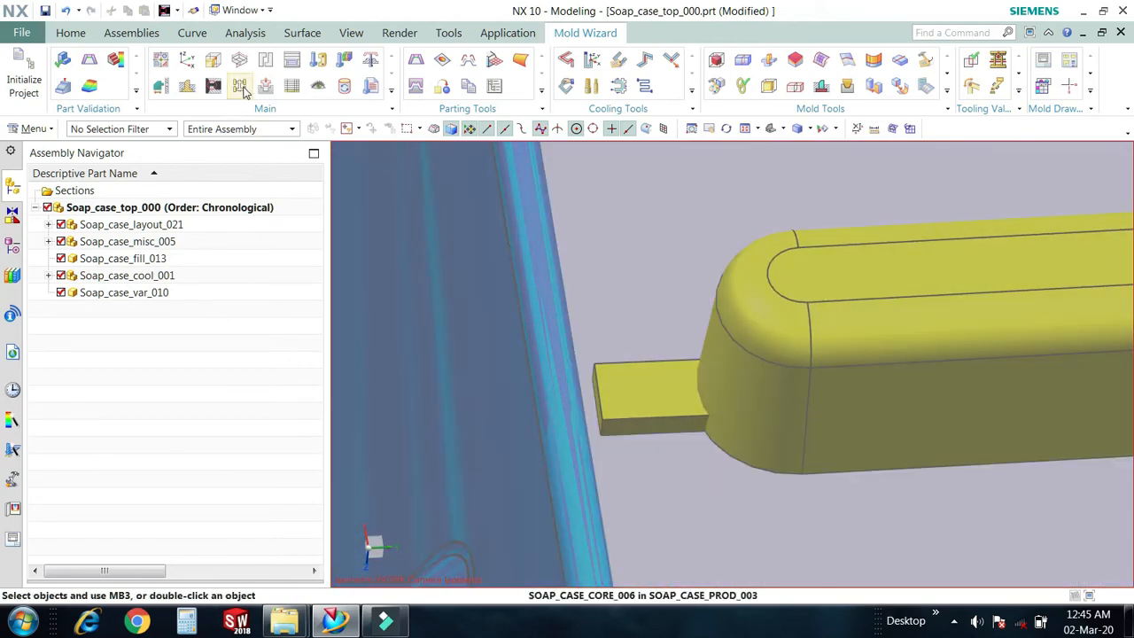
Step: Start the Runner command, pick the existing runner body between the cavities, and select the centered guide line as the guide curve
click(239, 86)
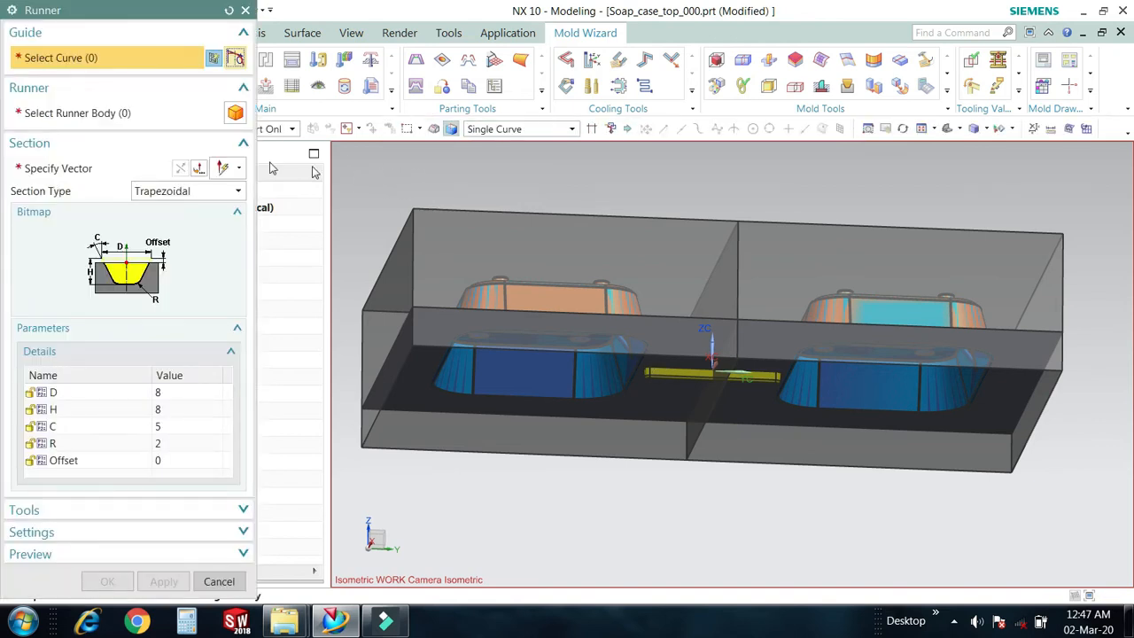
click(122, 113)
click(670, 372)
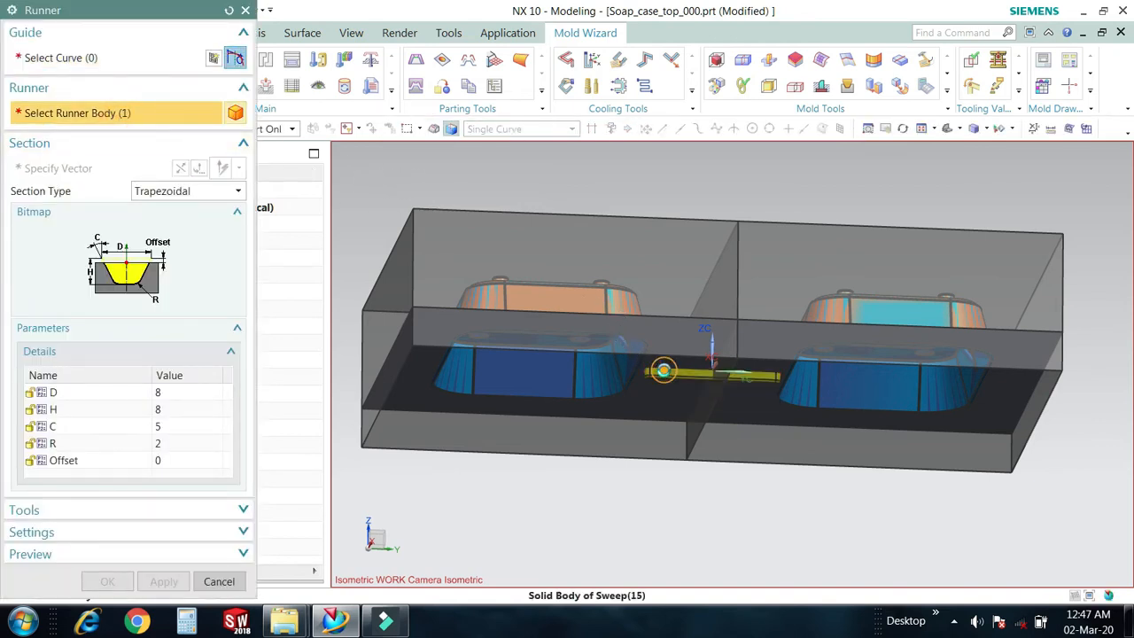
click(235, 58)
mouse_move(829, 213)
middle_down()
mouse_move(821, 266)
mouse_move(775, 352)
middle_up()
scroll(726, 348, up, 4)
click(651, 358)
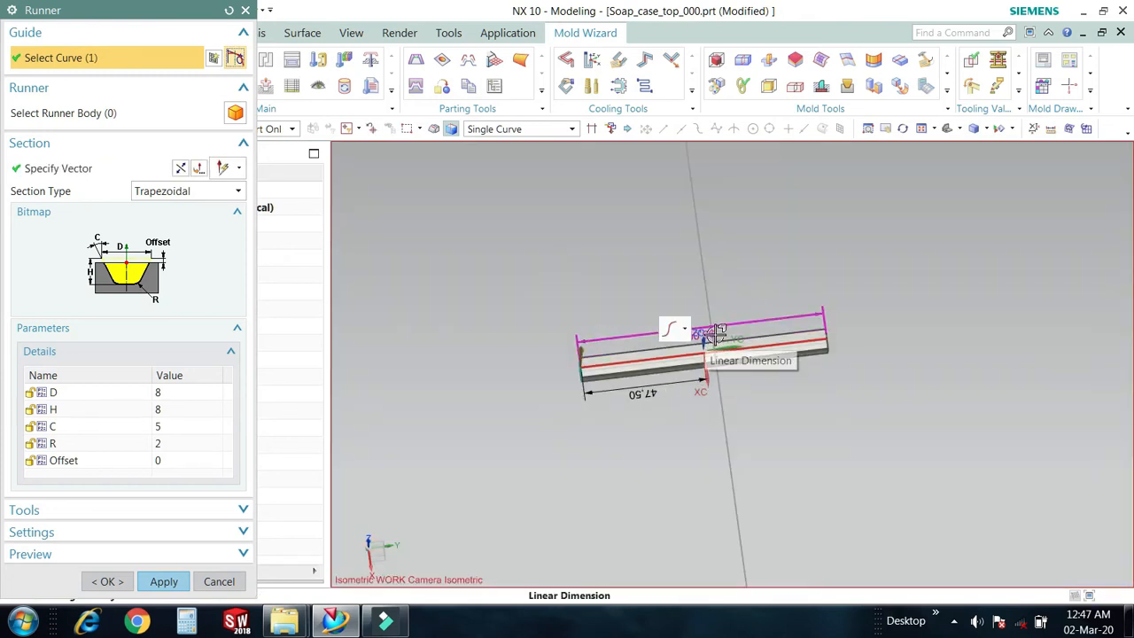
Step: Set the guide line's overall length dimension to 100 and apply the trapezoidal runner
double_click(708, 334)
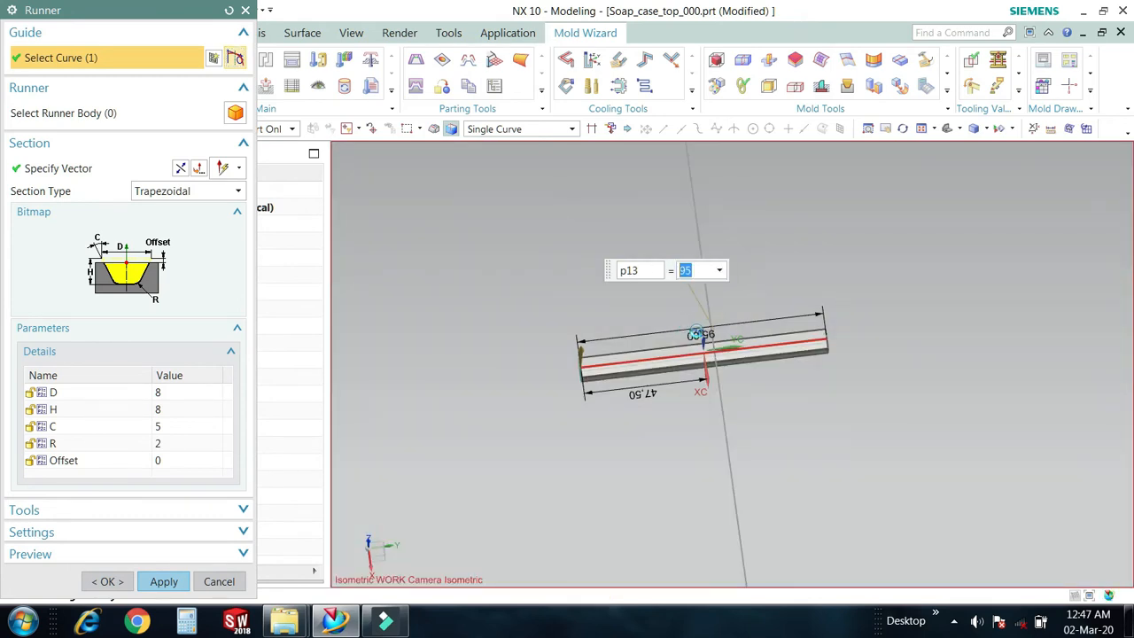
scroll(698, 334, up, 3)
text(100)
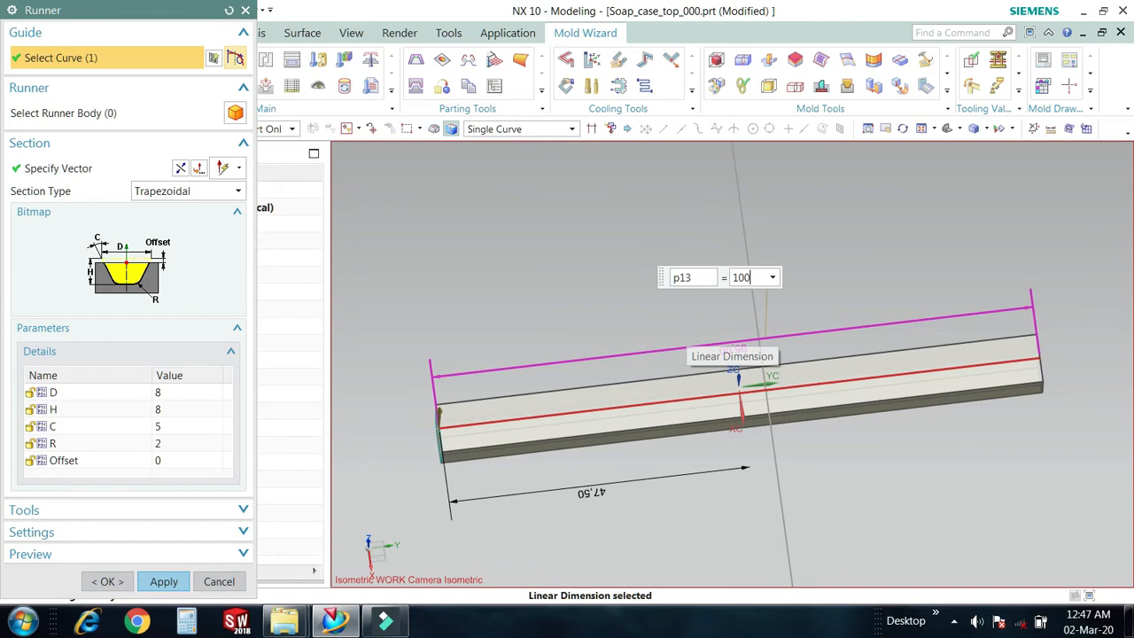
key(Return)
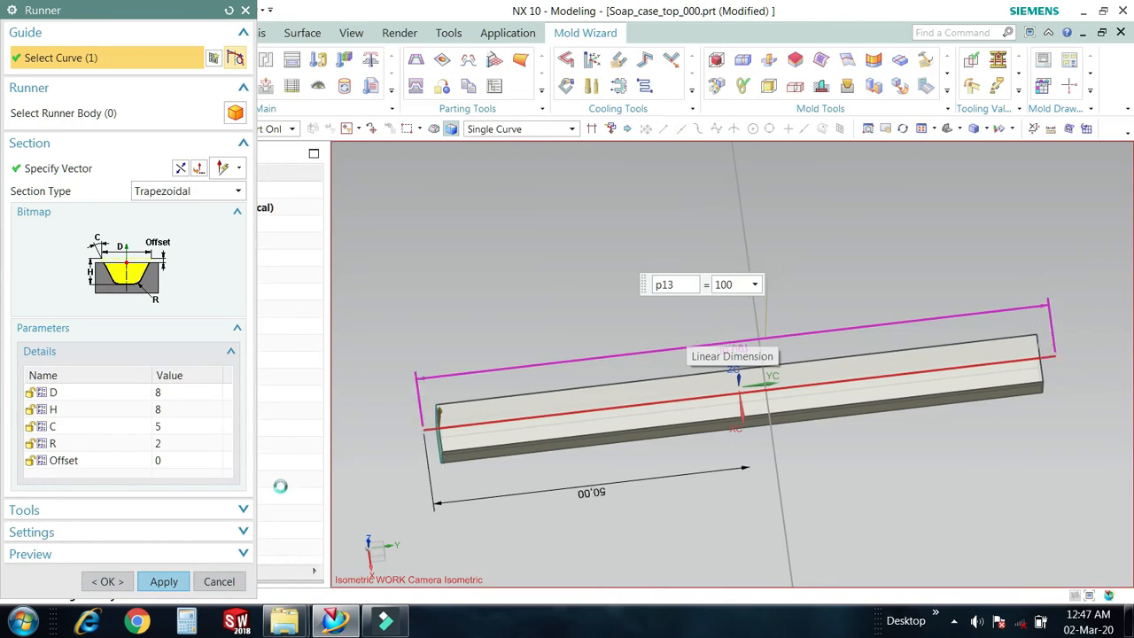
click(162, 581)
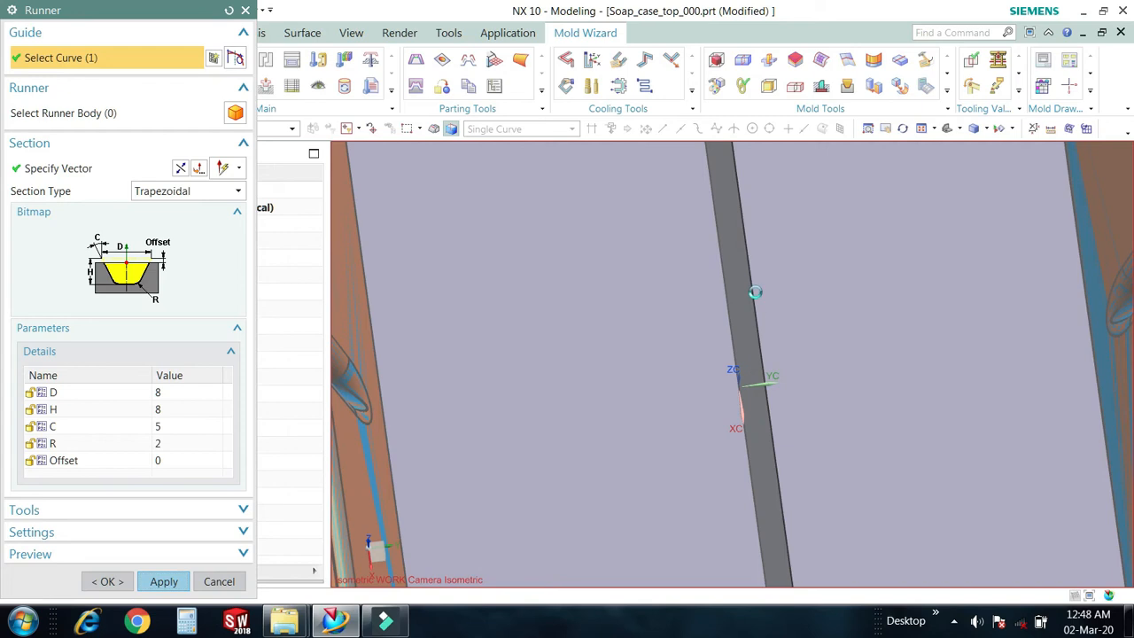
Step: Examine from several angles how the rectangular gate tip on the negative Y side meets the core's edge
scroll(755, 293, down, 5)
middle_drag(754, 299, 738, 221)
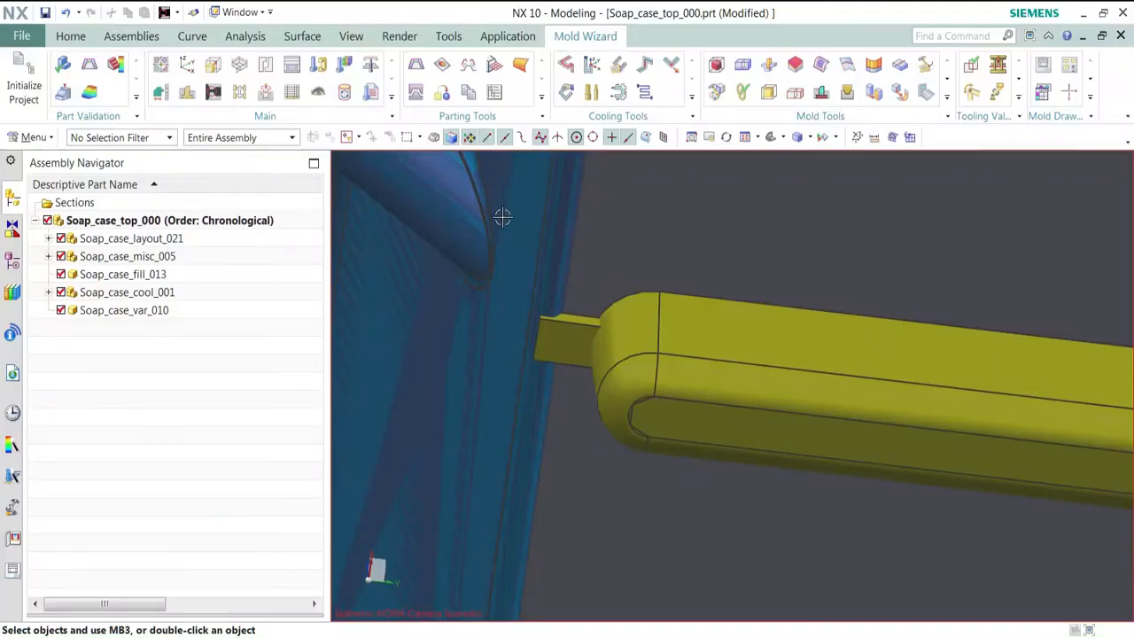
middle_drag(503, 218, 679, 528)
scroll(632, 506, up, 5)
middle_drag(544, 451, 492, 455)
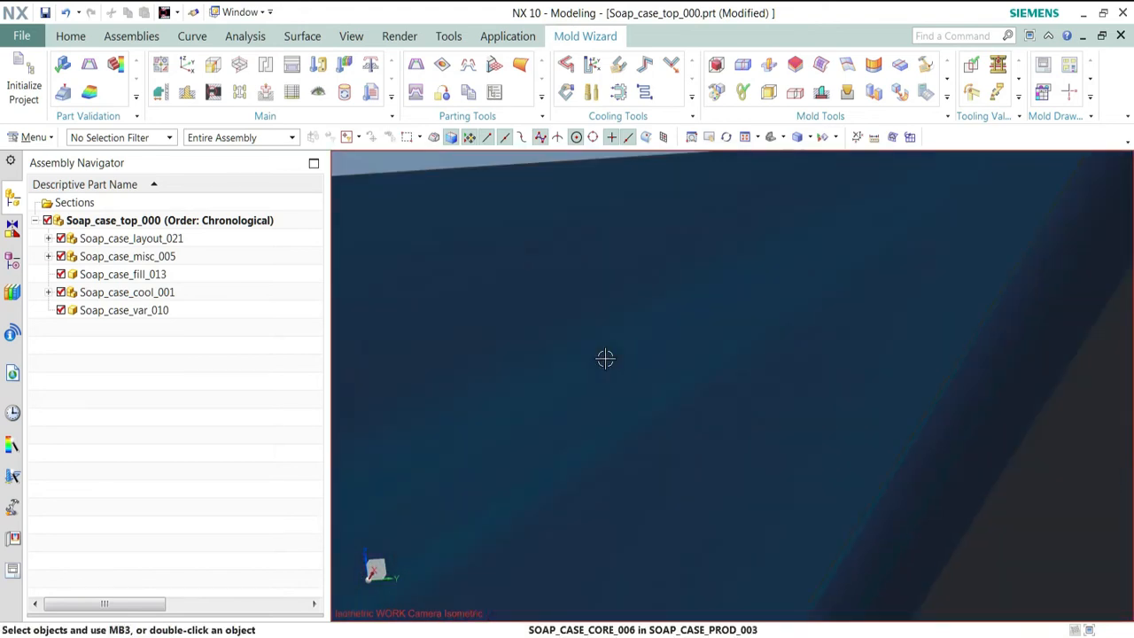
scroll(609, 360, down, 3)
scroll(609, 359, down, 2)
scroll(591, 510, up, 7)
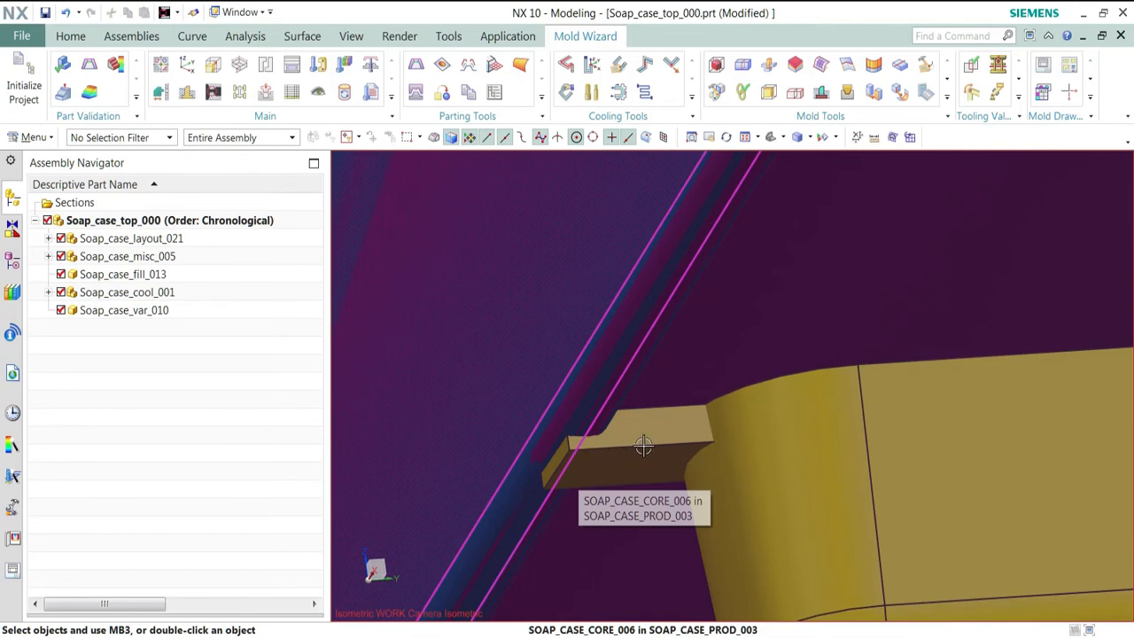
middle_drag(630, 400, 659, 406)
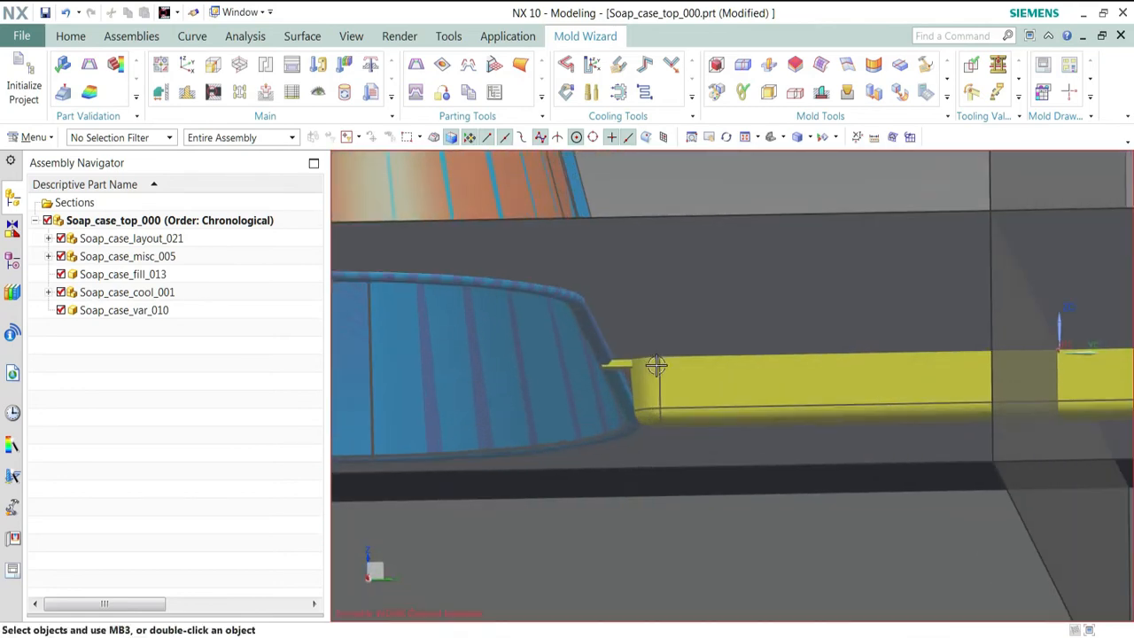
scroll(578, 356, up, 3)
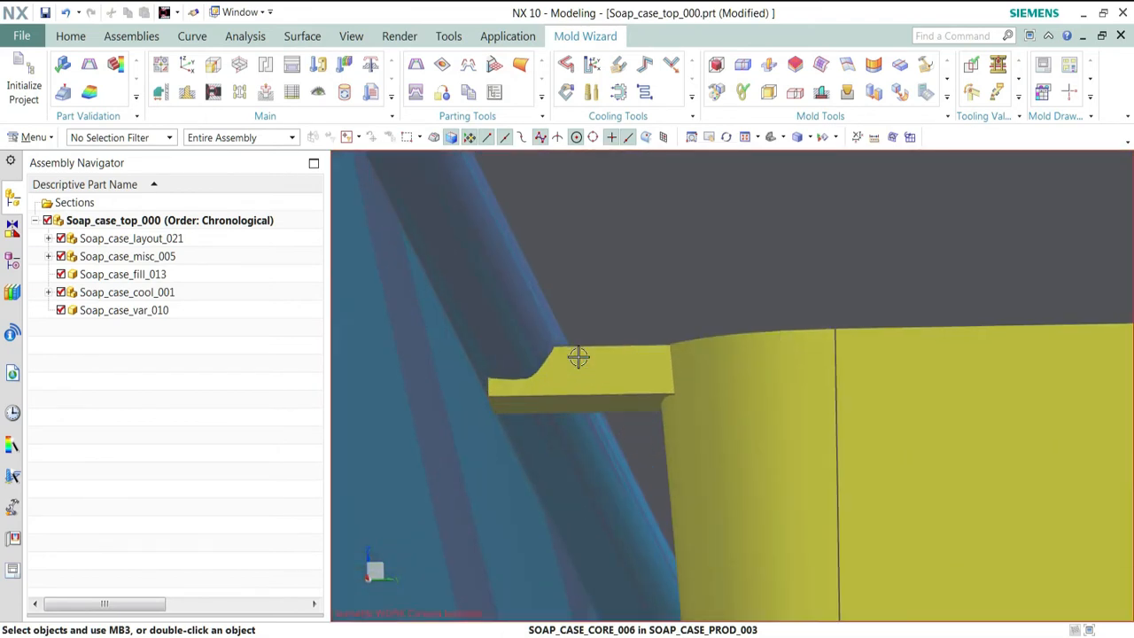
scroll(577, 356, down, 3)
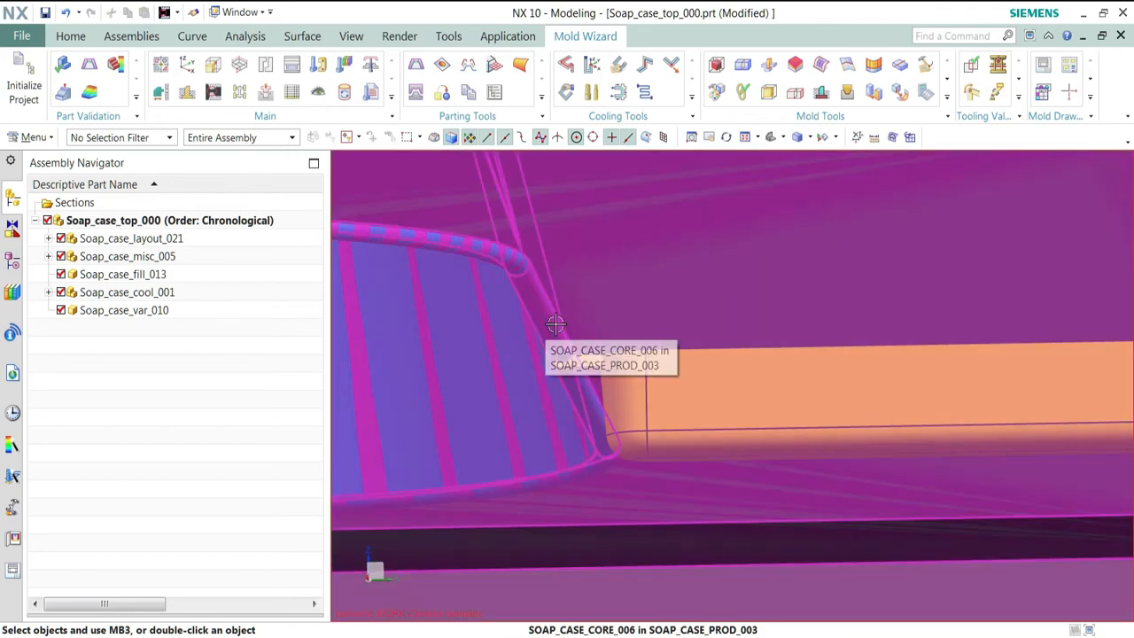
scroll(590, 357, down, 2)
mouse_move(590, 357)
middle_down()
mouse_move(595, 375)
mouse_move(597, 350)
middle_up()
scroll(597, 349, up, 3)
scroll(592, 337, up, 1)
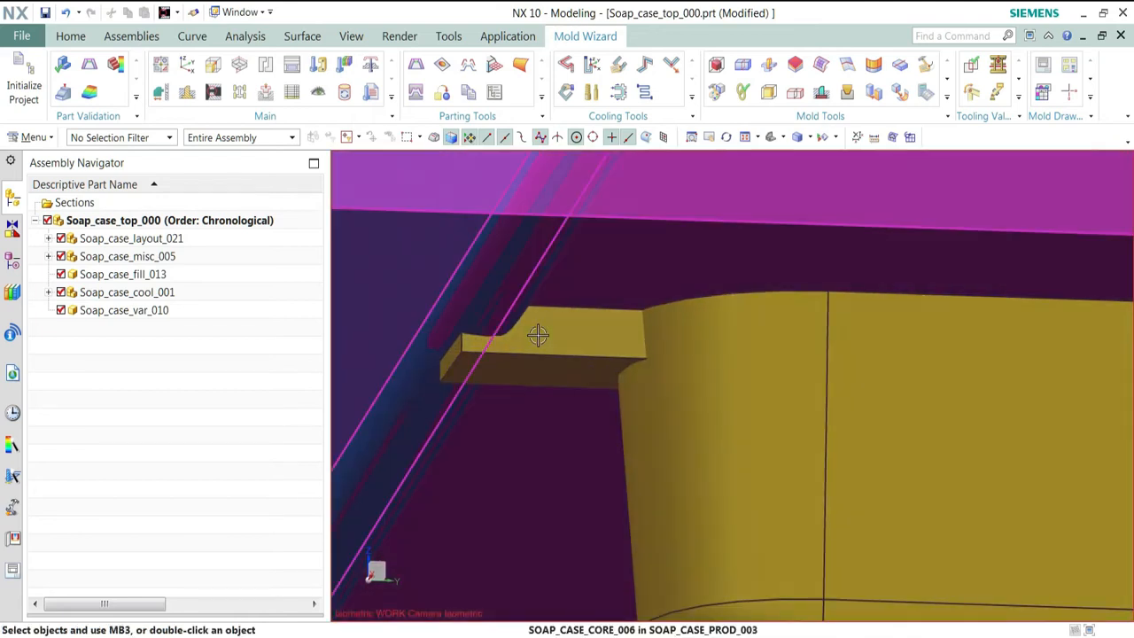
Step: Reopen the gate design, set the negative Y side rectangular gate's height H to .8, apply it, and close the design
click(213, 92)
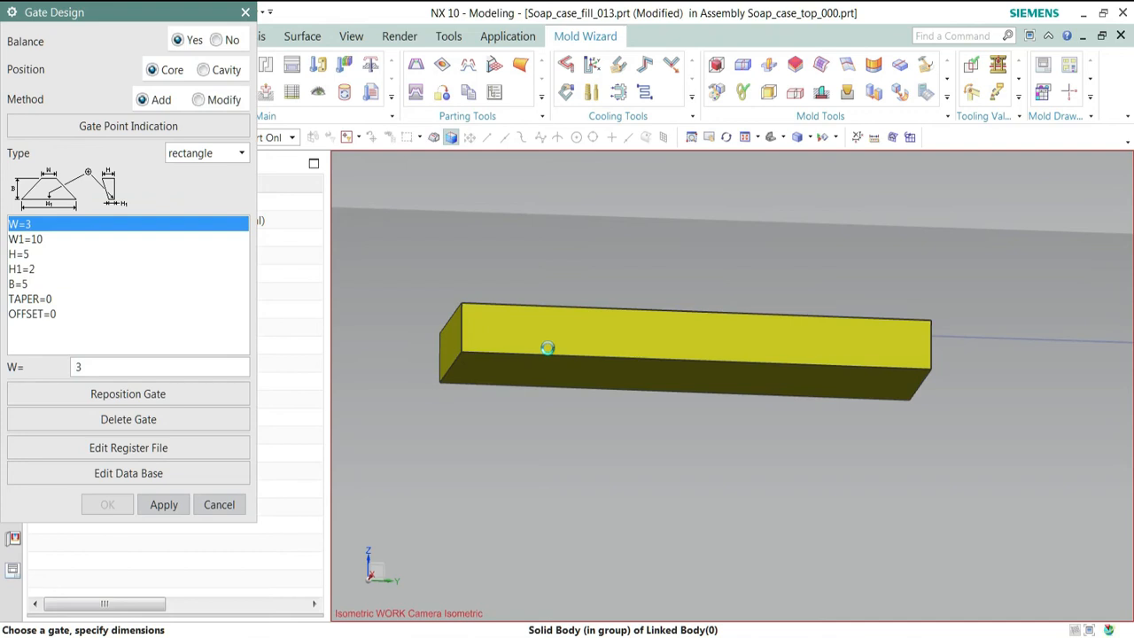
click(548, 348)
click(25, 236)
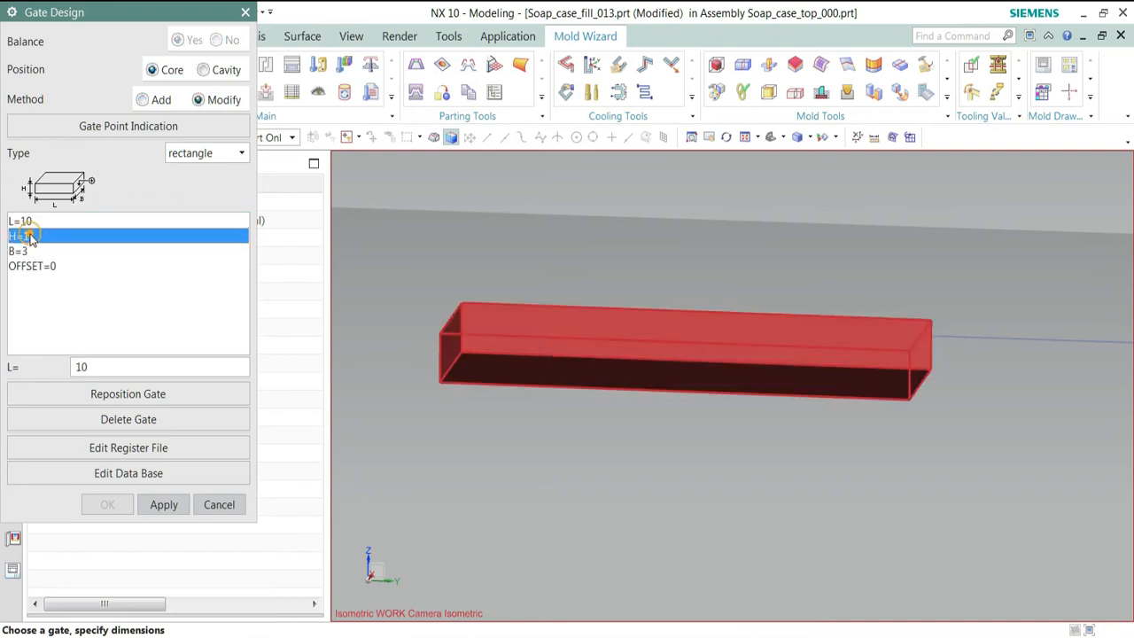
double_click(108, 366)
text(.8)
click(156, 505)
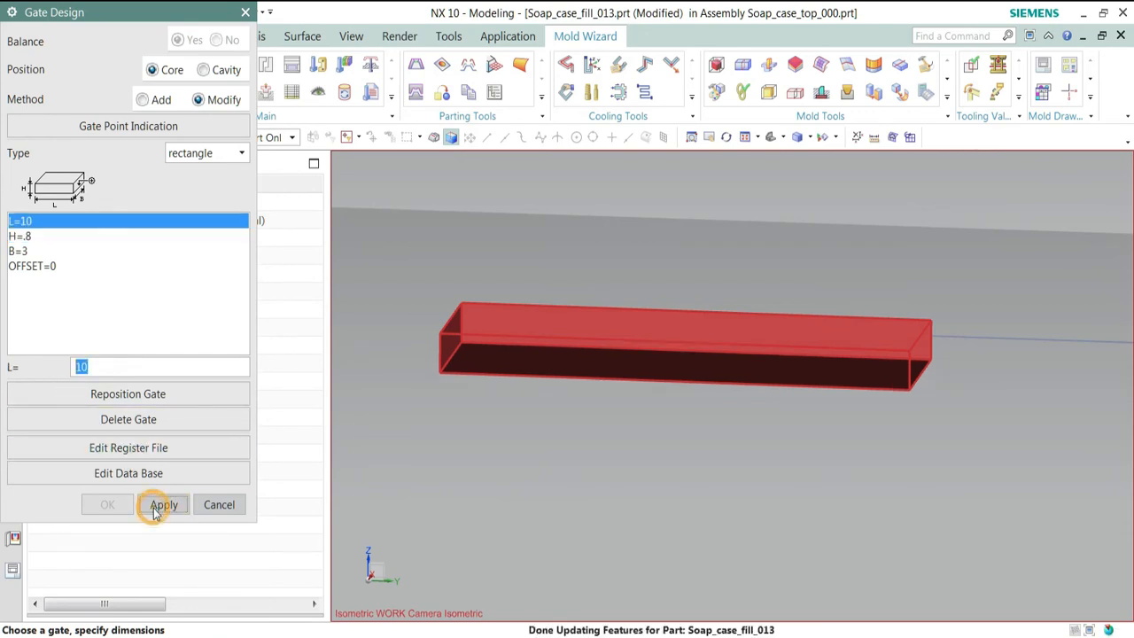
click(219, 504)
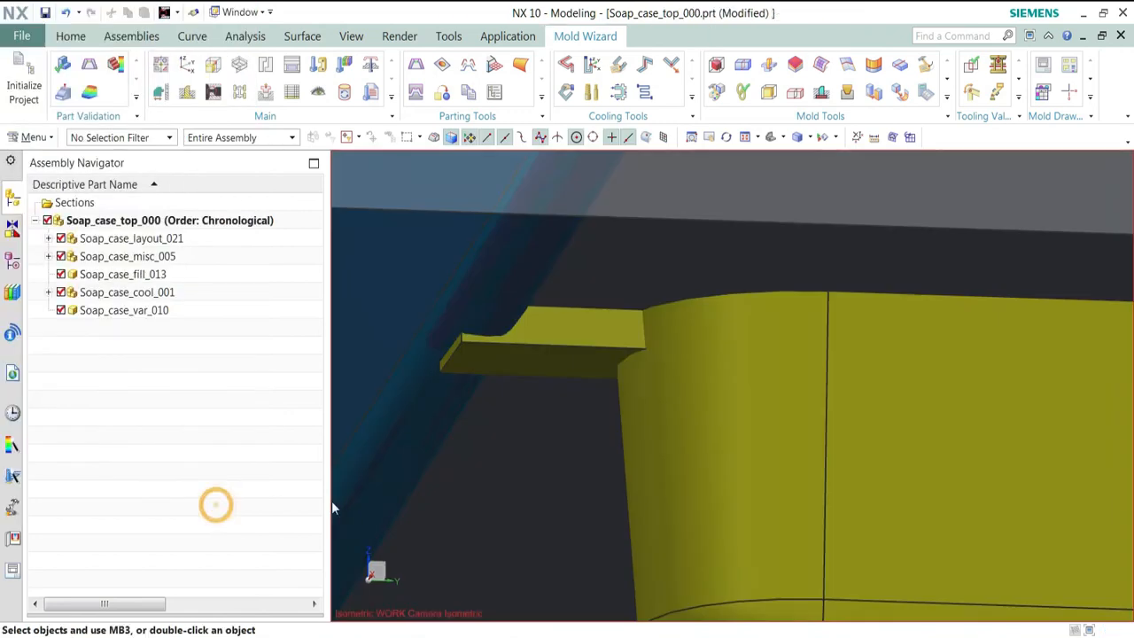
Step: Reopen the gate design, set the same rectangular gate's height H to .7, apply it, and close the design
click(217, 92)
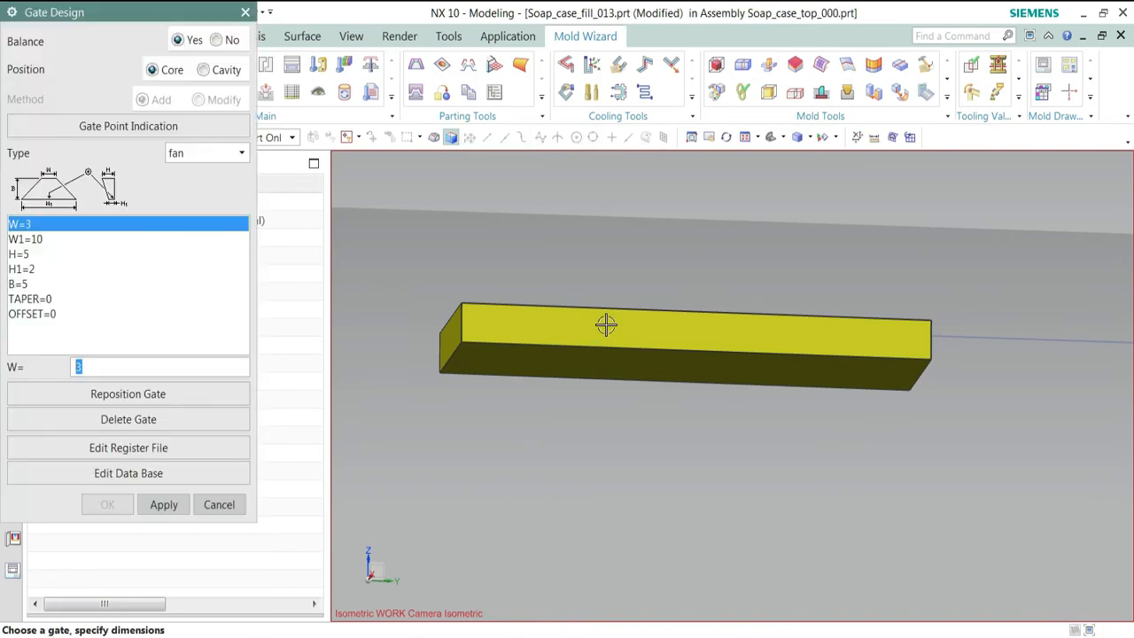
click(526, 333)
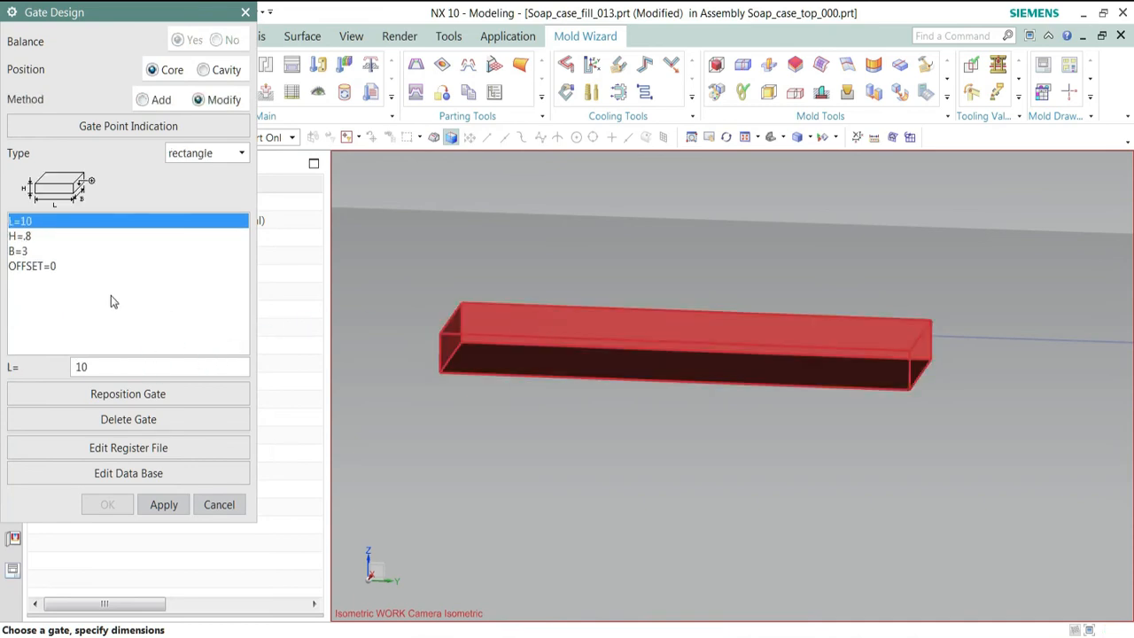
click(24, 237)
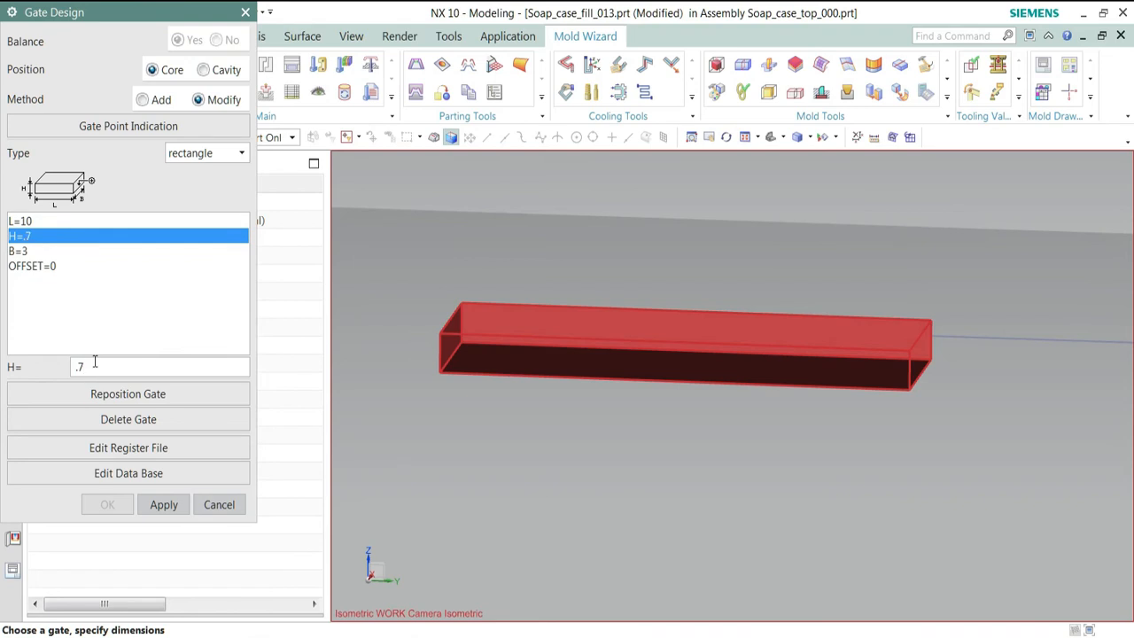
click(161, 504)
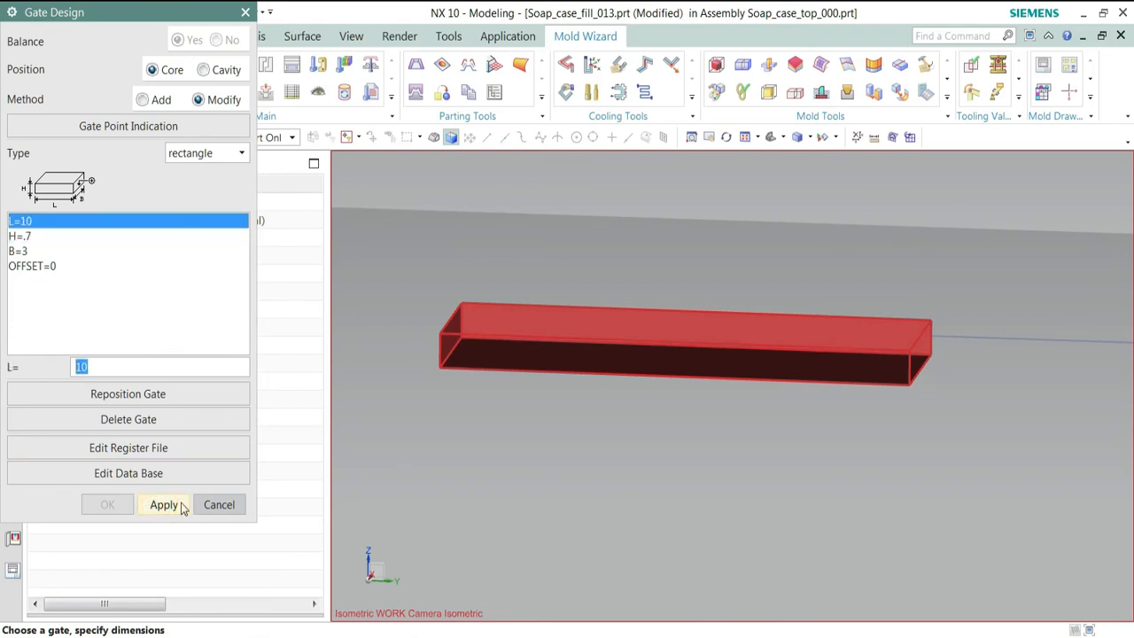
click(219, 504)
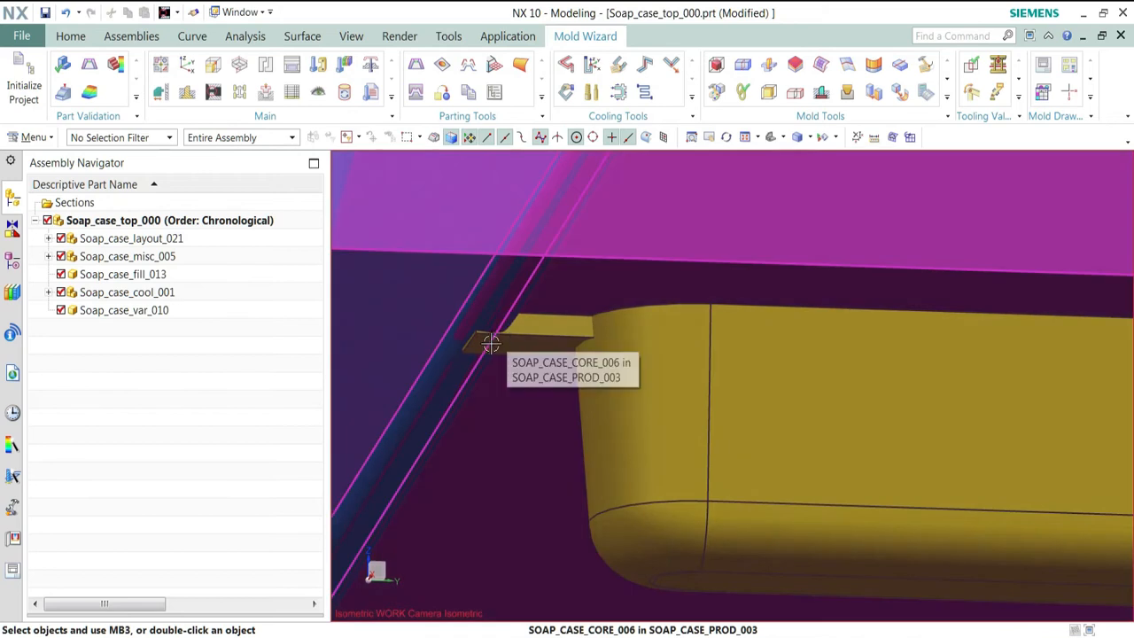
Step: Open the mold base library, dismiss its settings dialog, and enlarge the catalog tree to show all mold base suppliers
middle_drag(485, 344, 612, 337)
scroll(533, 286, down, 5)
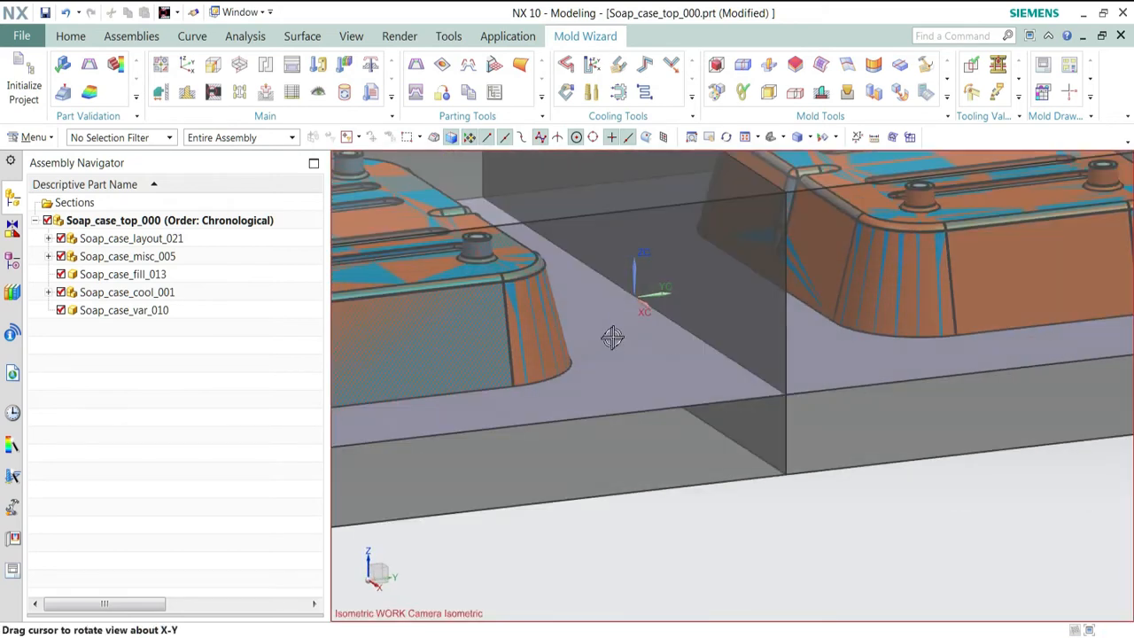
scroll(612, 338, down, 5)
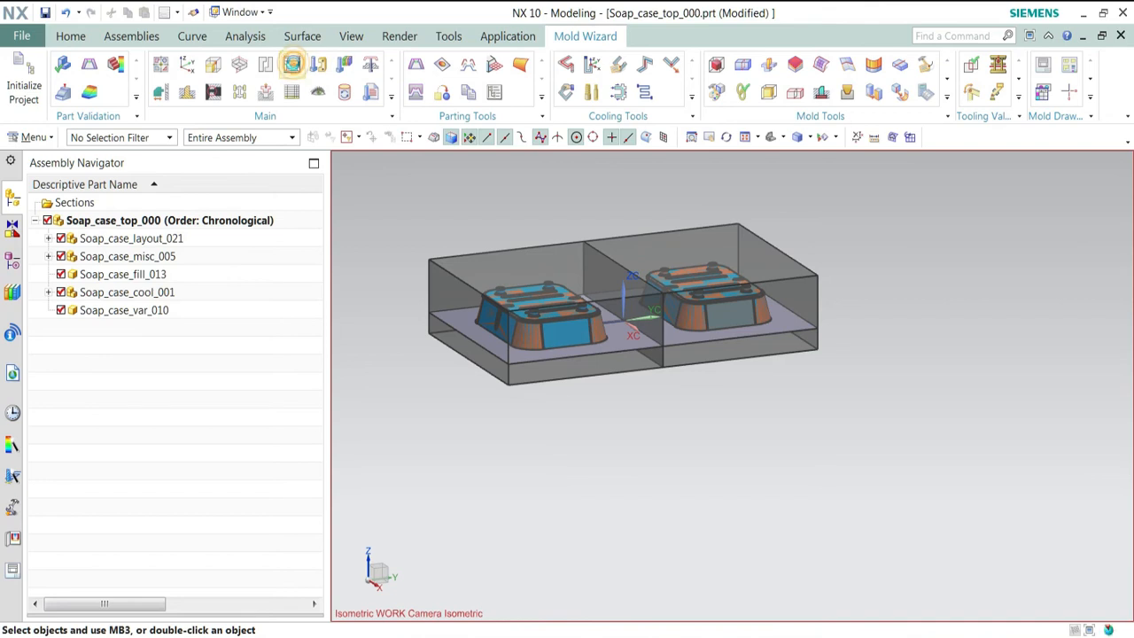
click(293, 66)
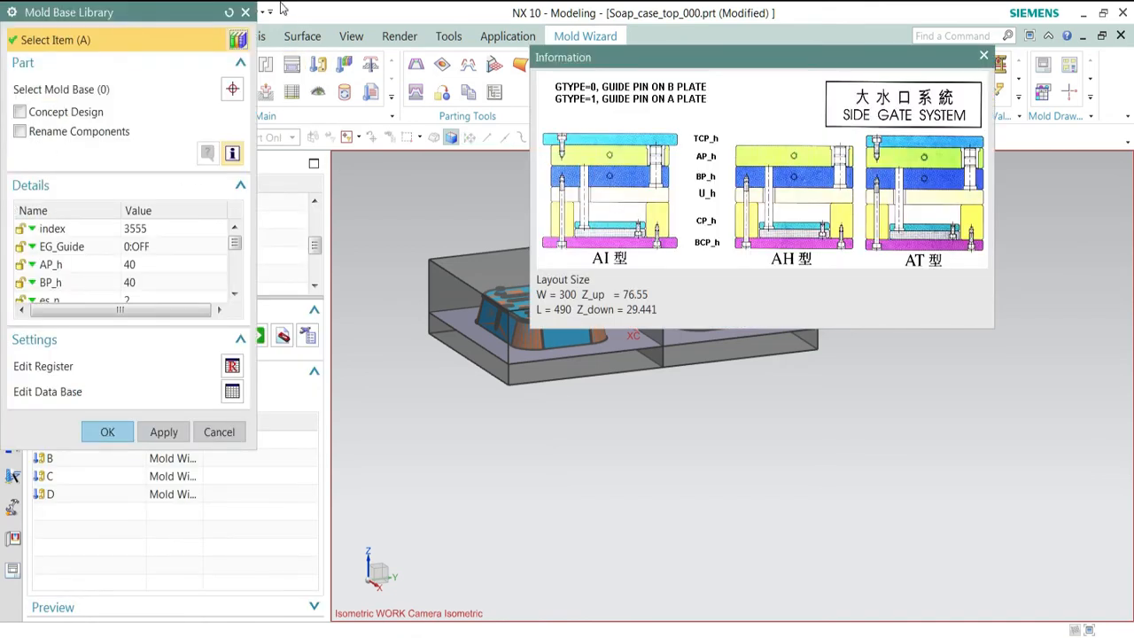
click(245, 12)
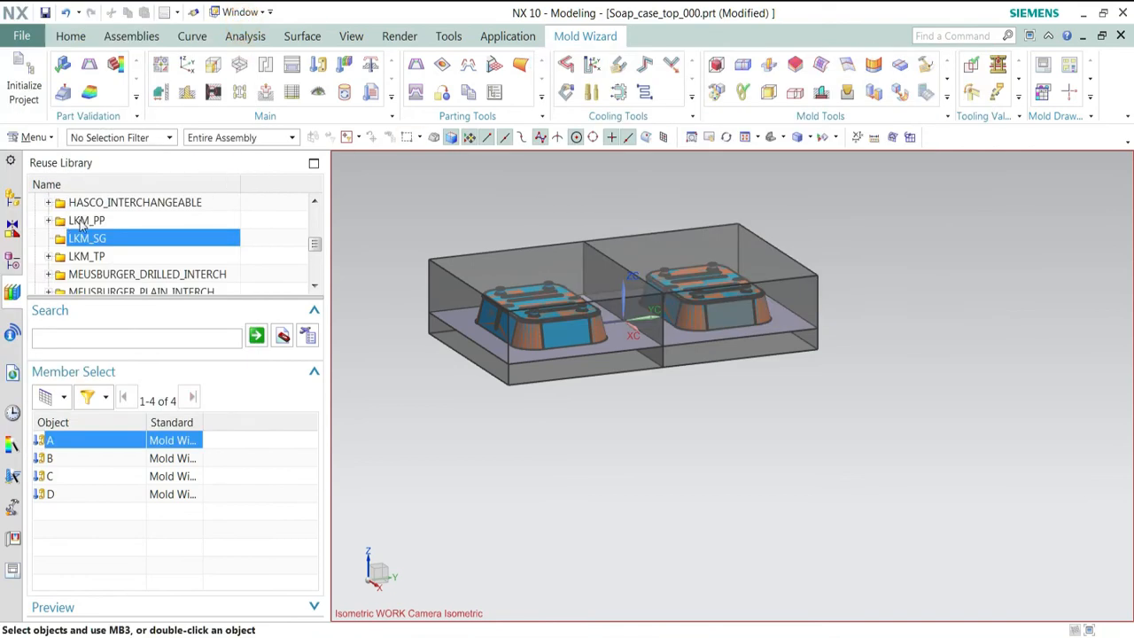
scroll(74, 229, up, 3)
scroll(76, 238, down, 3)
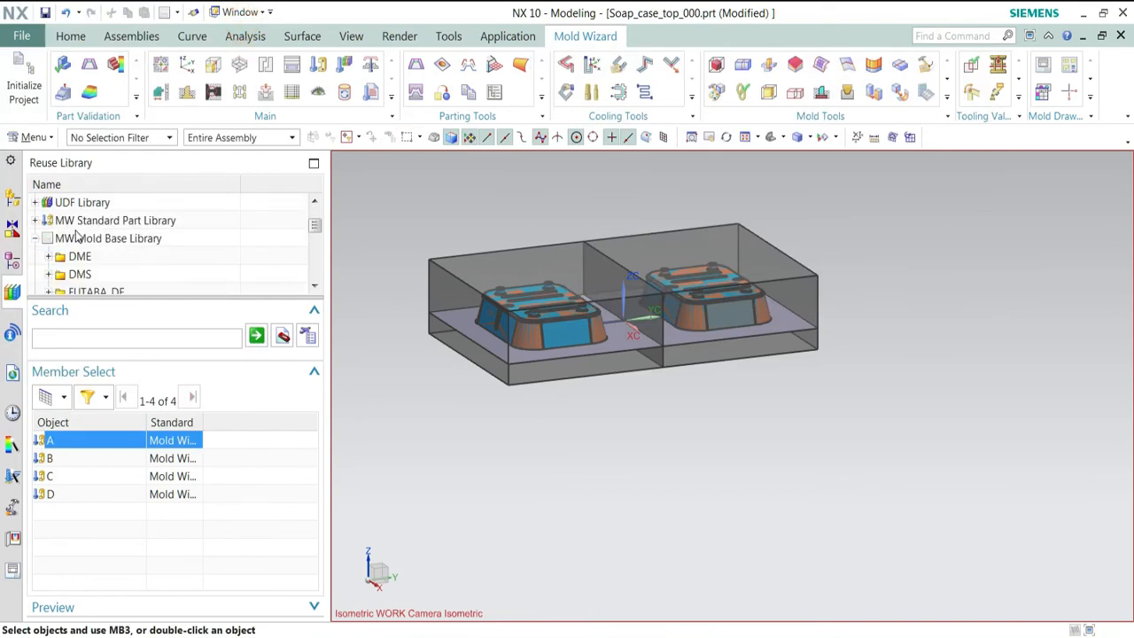
click(79, 256)
drag(180, 297, 185, 553)
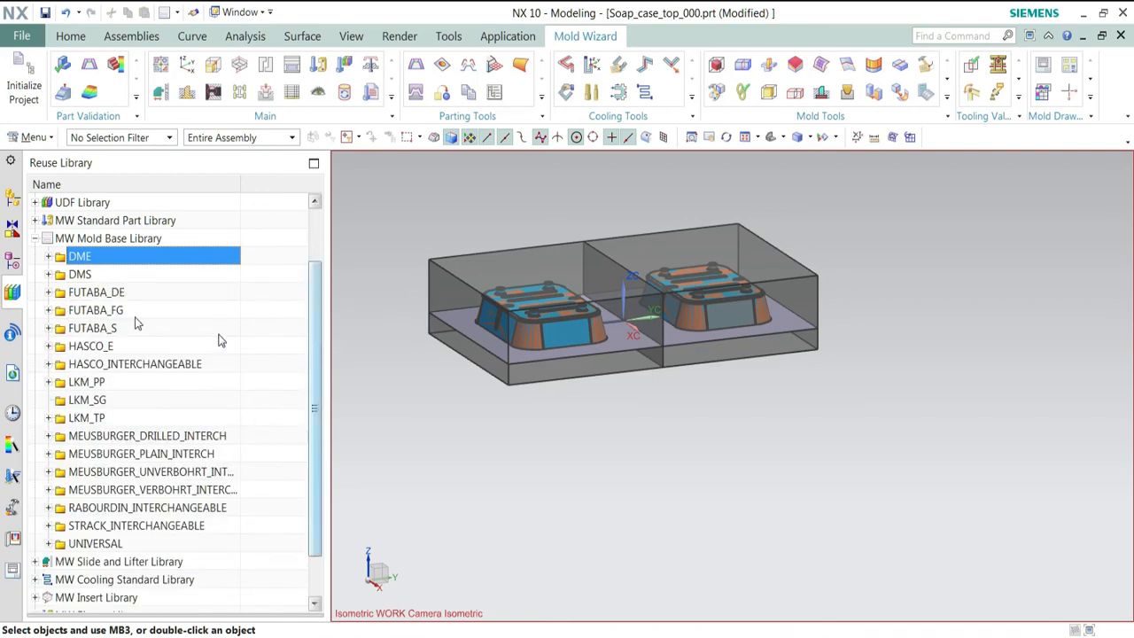
Step: Look through the mold base catalogs DMS, FUTABA_DE, FUTABA_FG, FUTABA_S, HASCO_E and DME
click(86, 276)
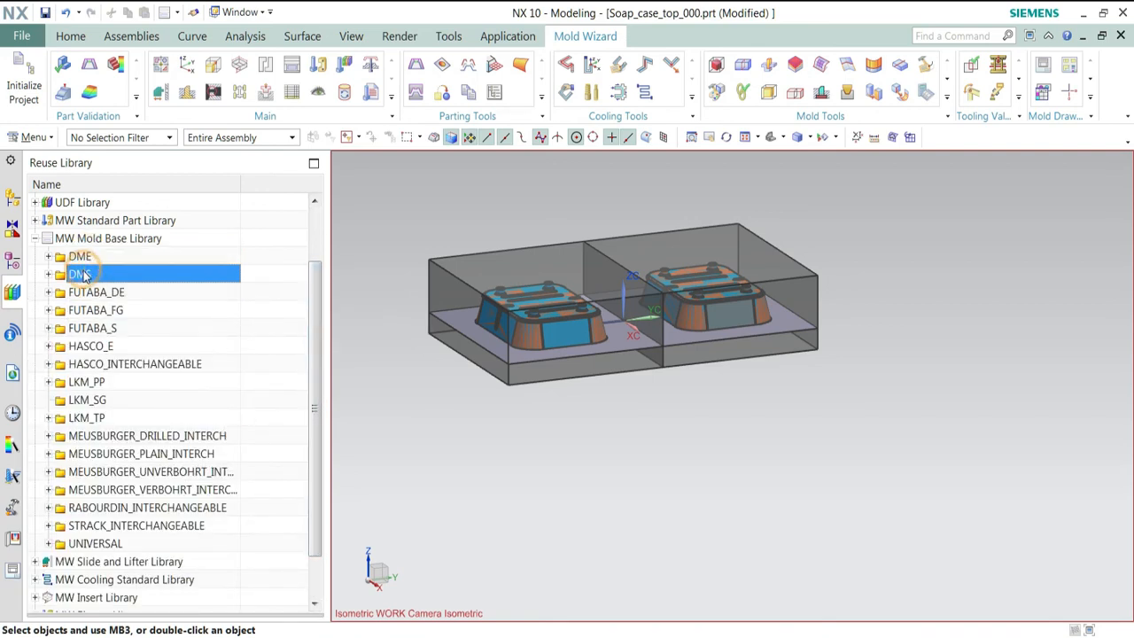
click(87, 294)
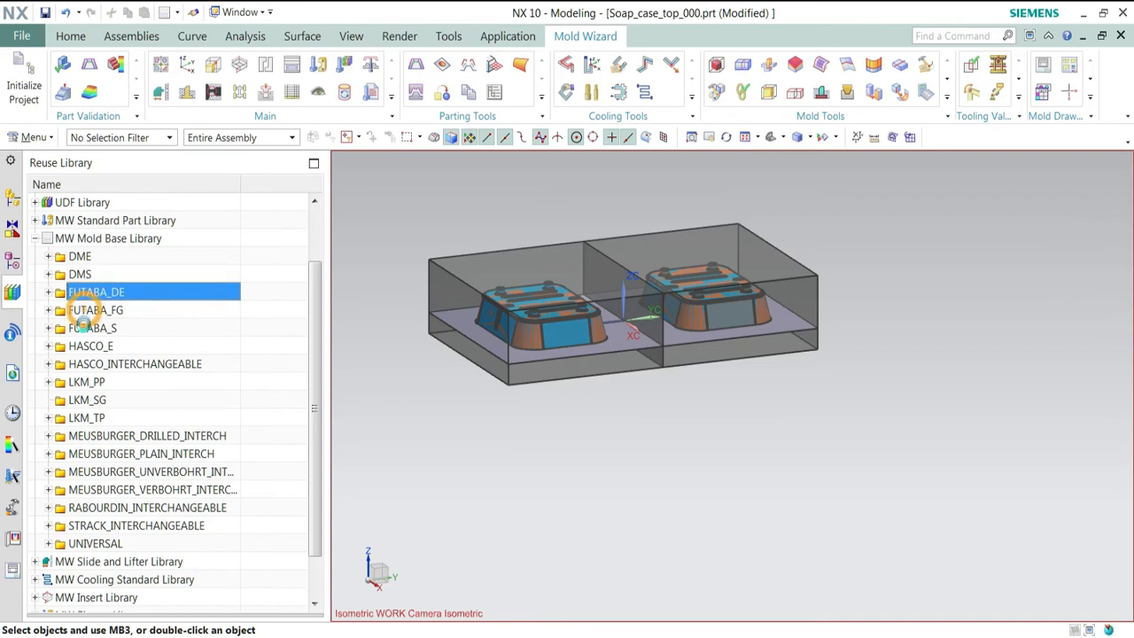
click(86, 312)
click(86, 331)
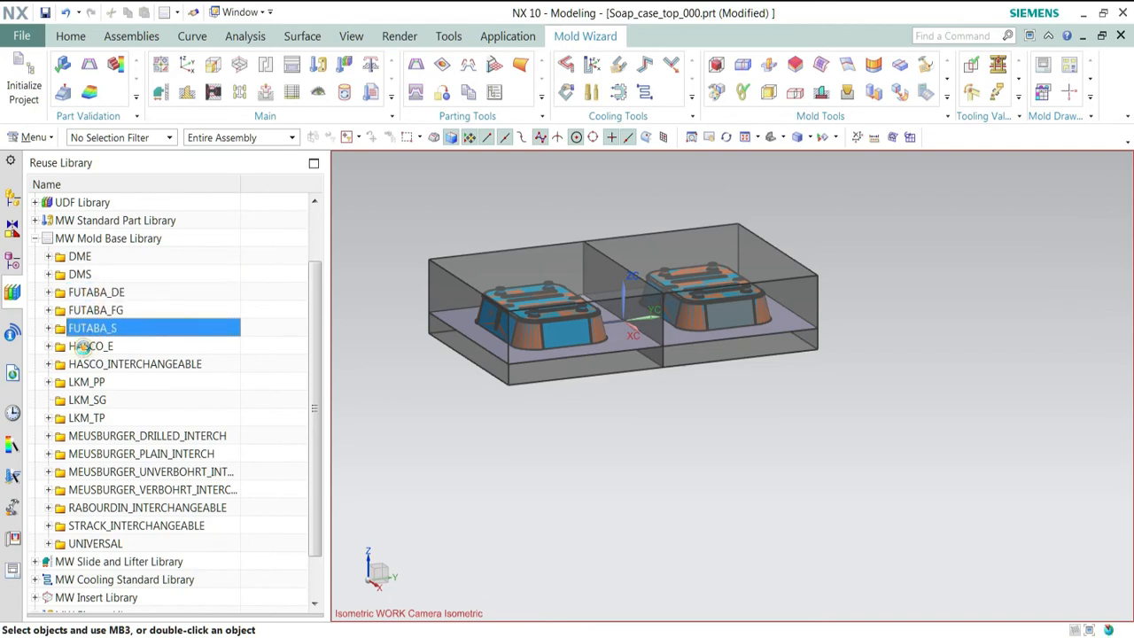
click(86, 347)
click(77, 257)
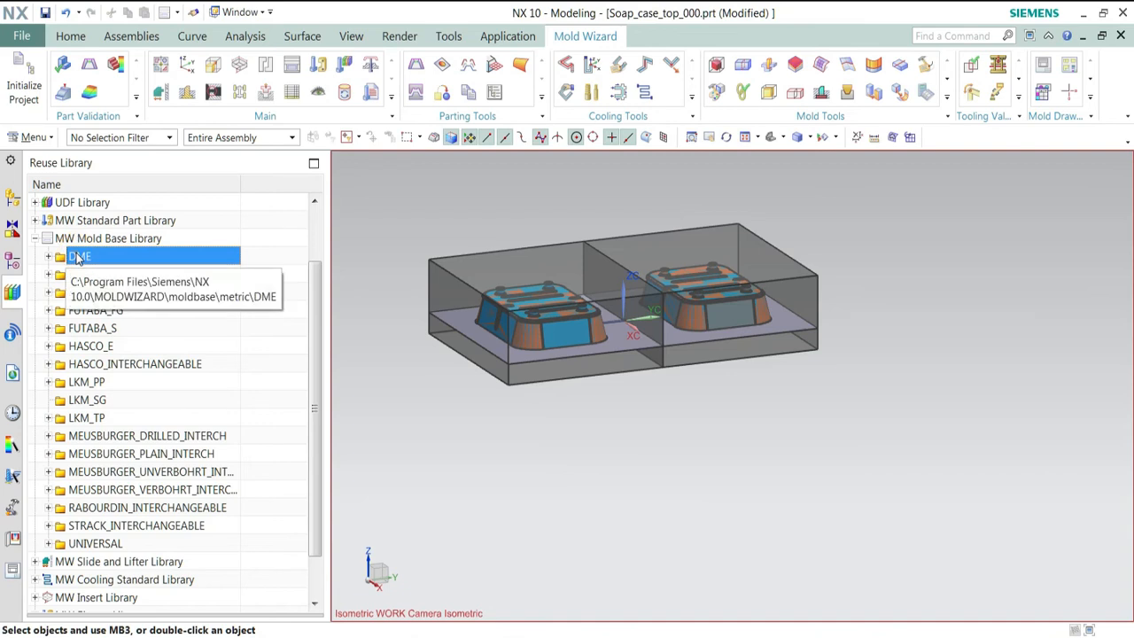
Step: Choose the LKM_SG mold base catalog, shrink the tree to reveal its members, and open member A
click(78, 386)
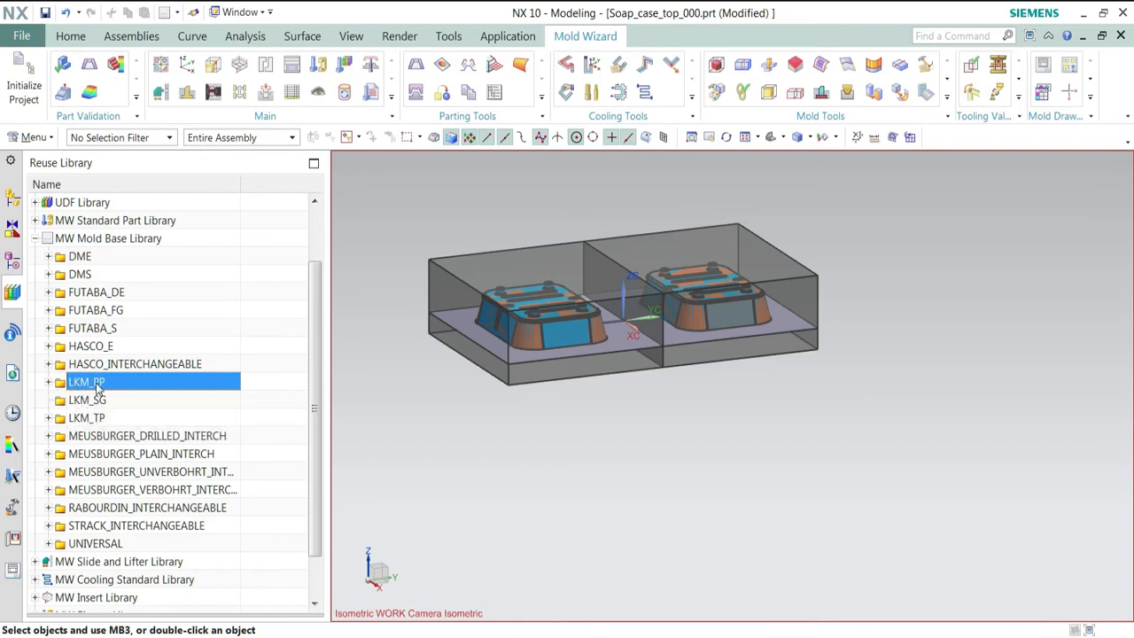
click(97, 401)
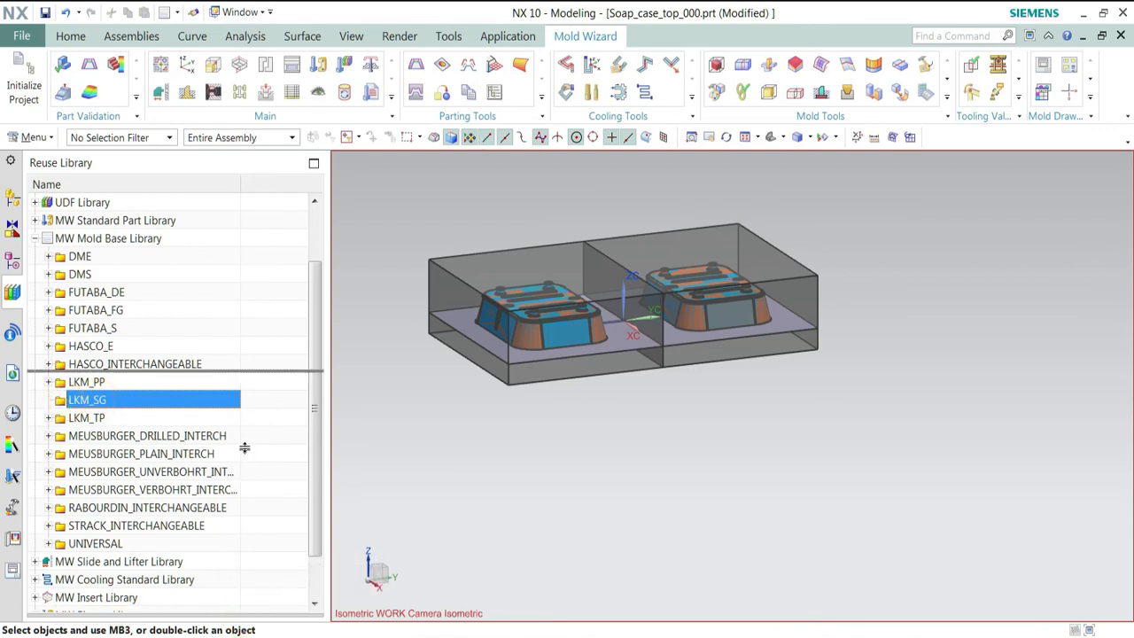
scroll(307, 335, down, 3)
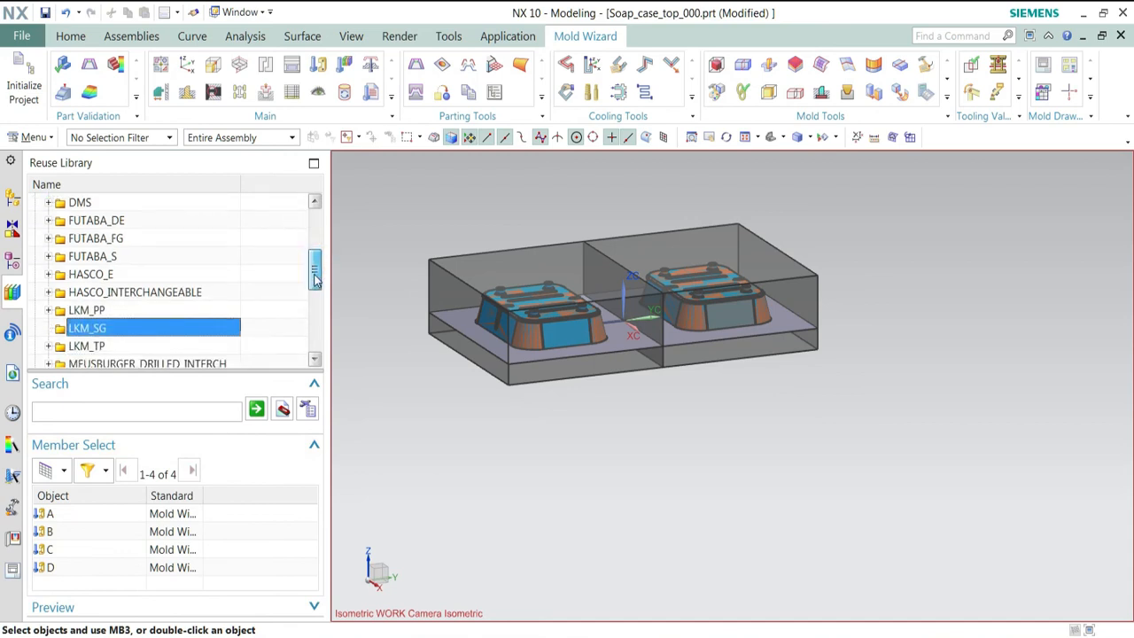
click(50, 516)
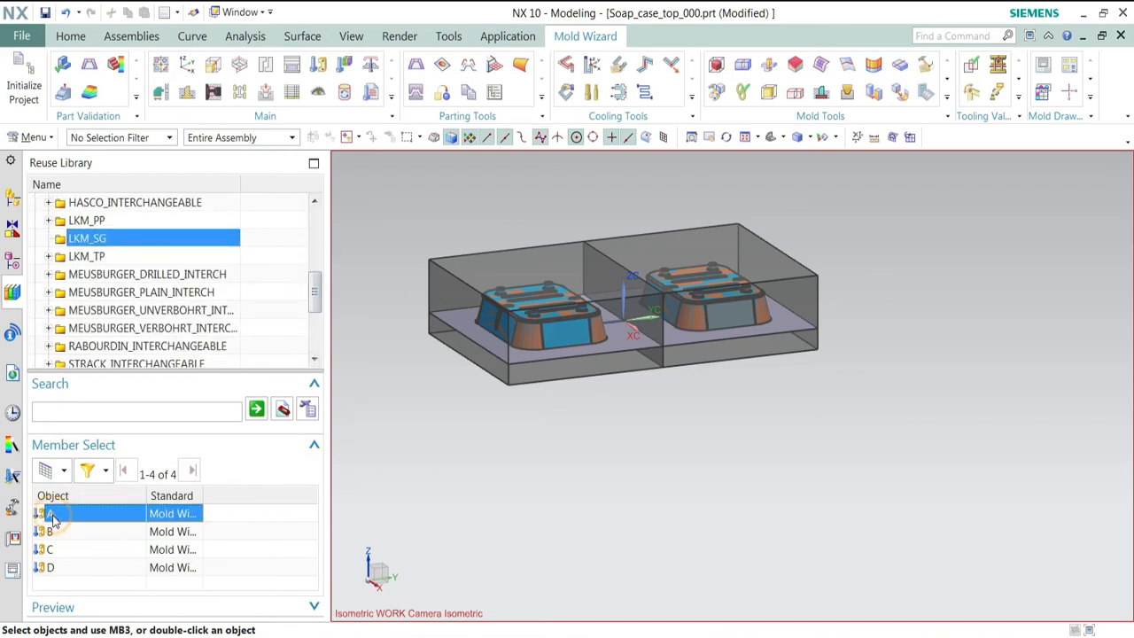
double_click(48, 517)
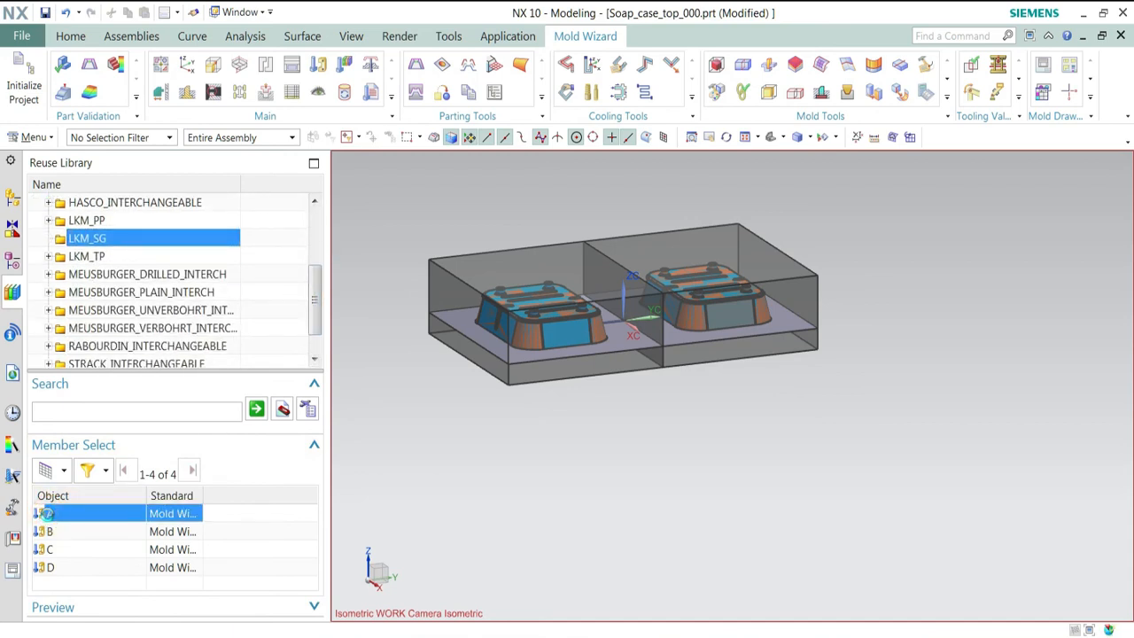
Step: Move the mold base dialogs clear of the model and measure the two-cavity insert block's width between its opposite side faces
drag(741, 56, 773, 137)
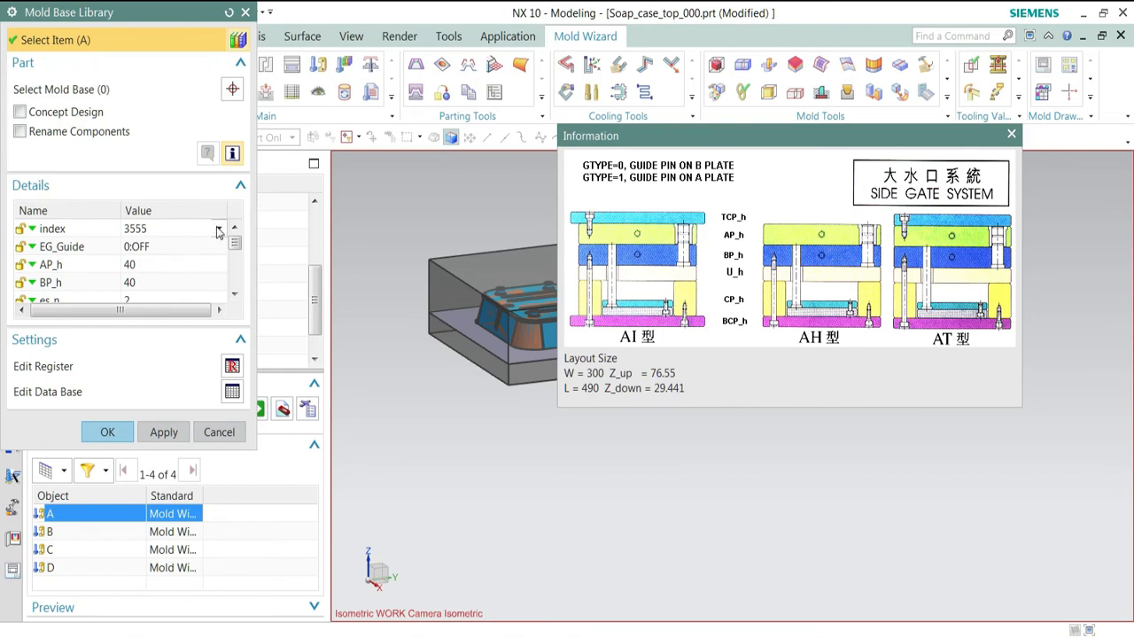
drag(853, 147, 241, 413)
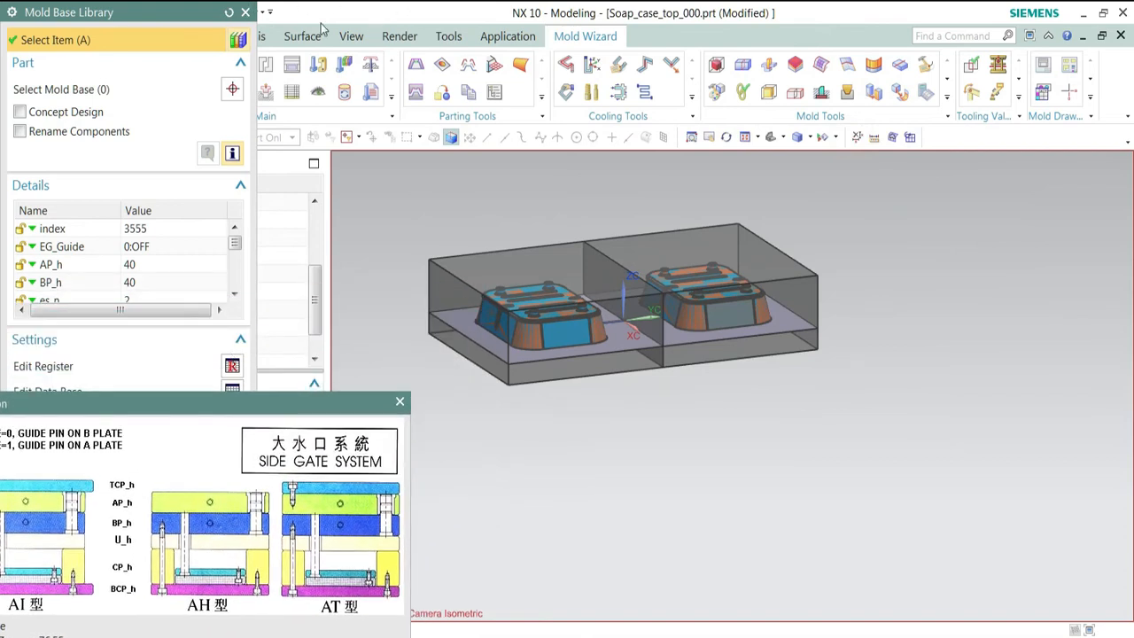
drag(186, 18, 1061, 11)
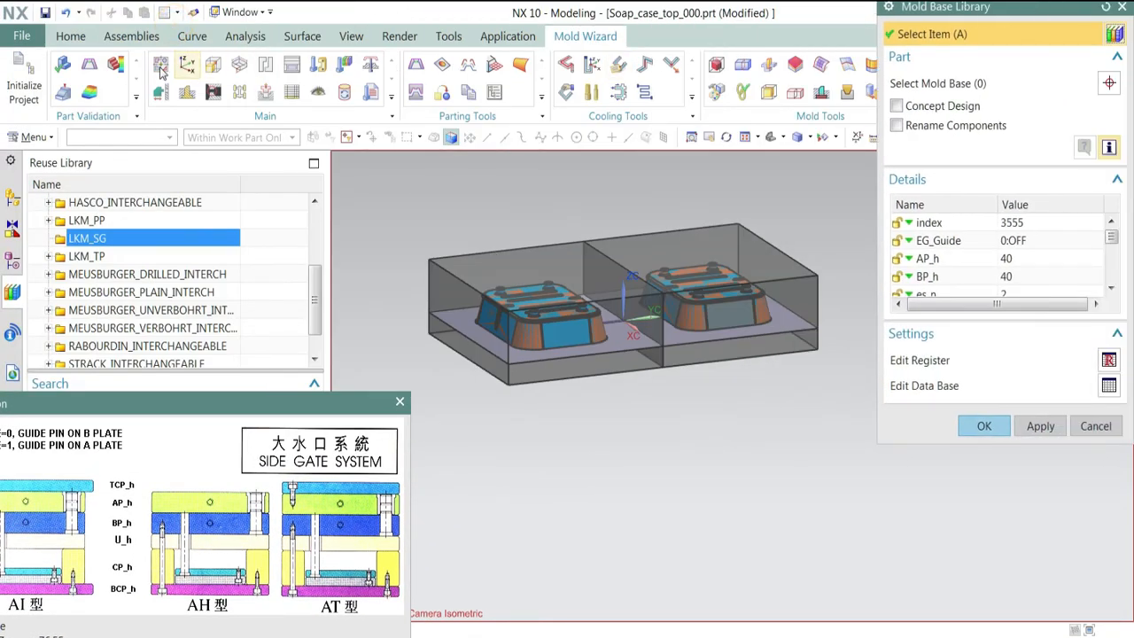
click(241, 38)
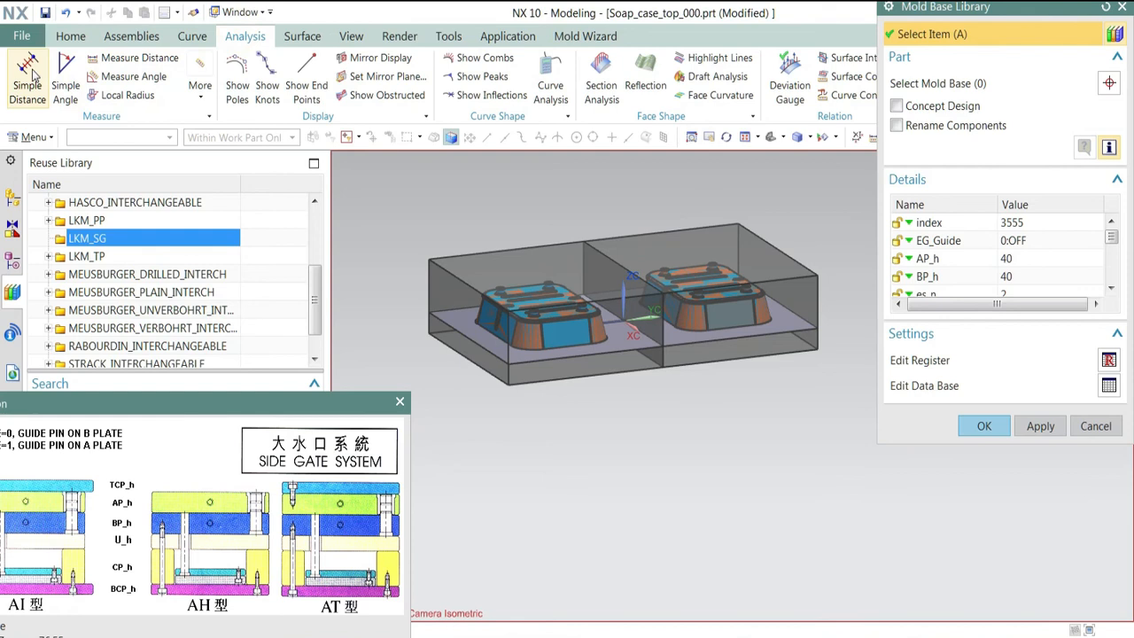
click(134, 58)
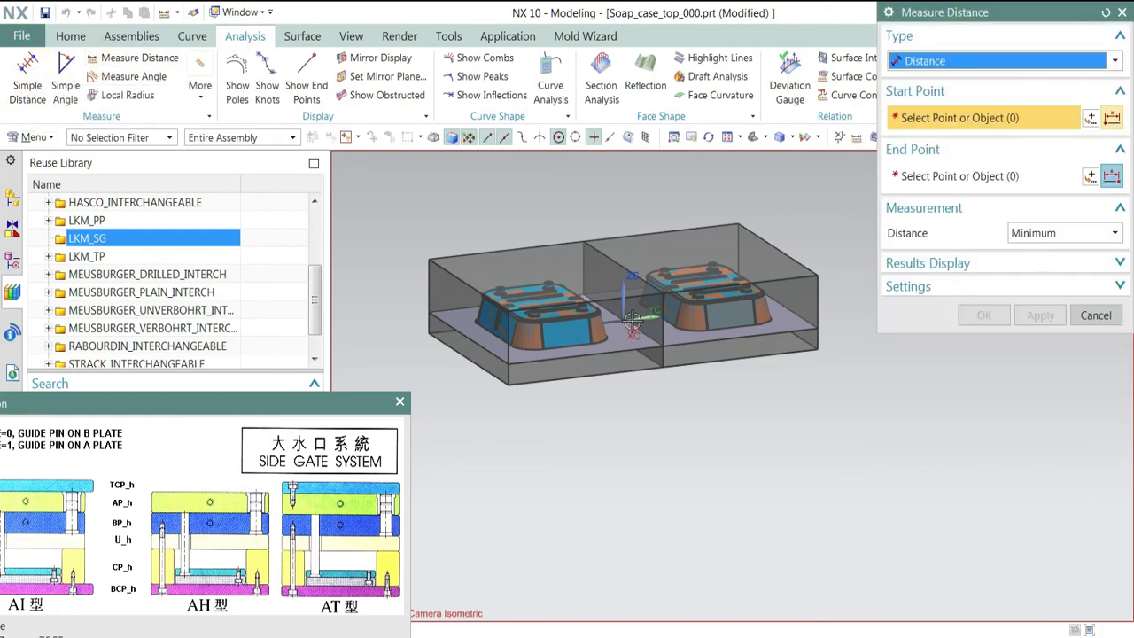
click(786, 298)
middle_drag(786, 298, 761, 266)
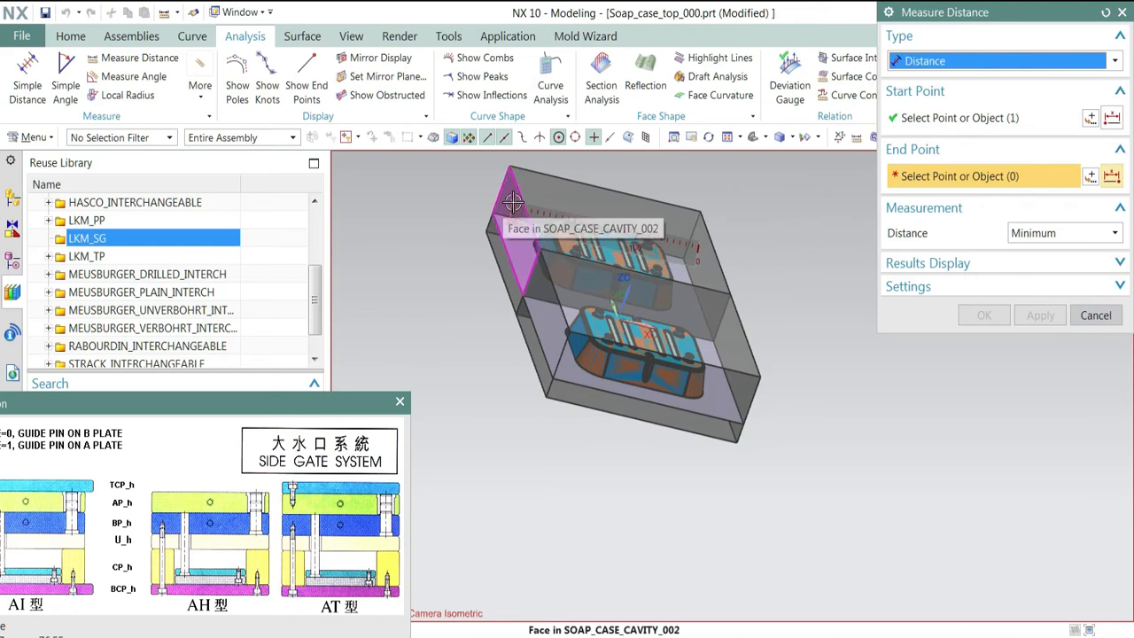
click(560, 335)
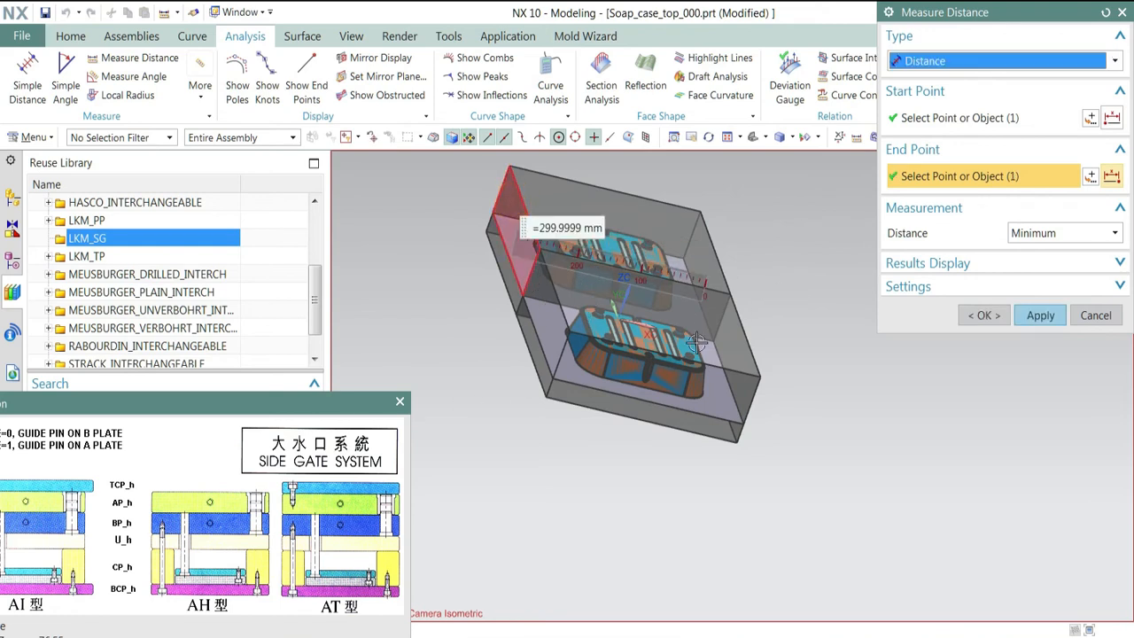
drag(330, 405, 386, 99)
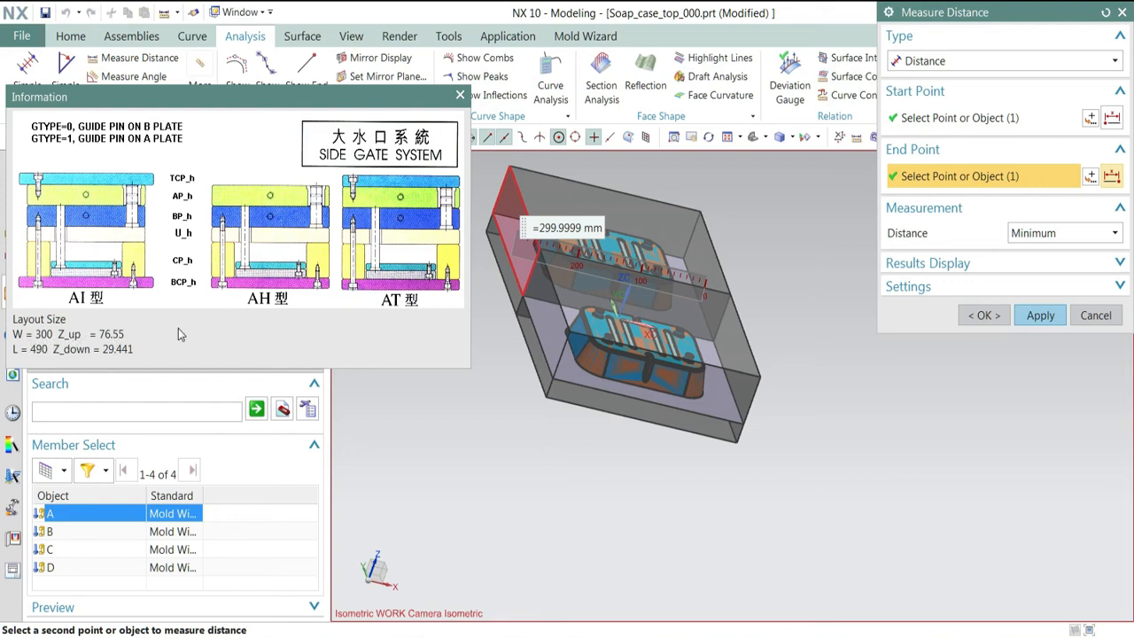
Step: Reset the distance measurement and measure the insert block's overall length between its two end faces
click(1105, 13)
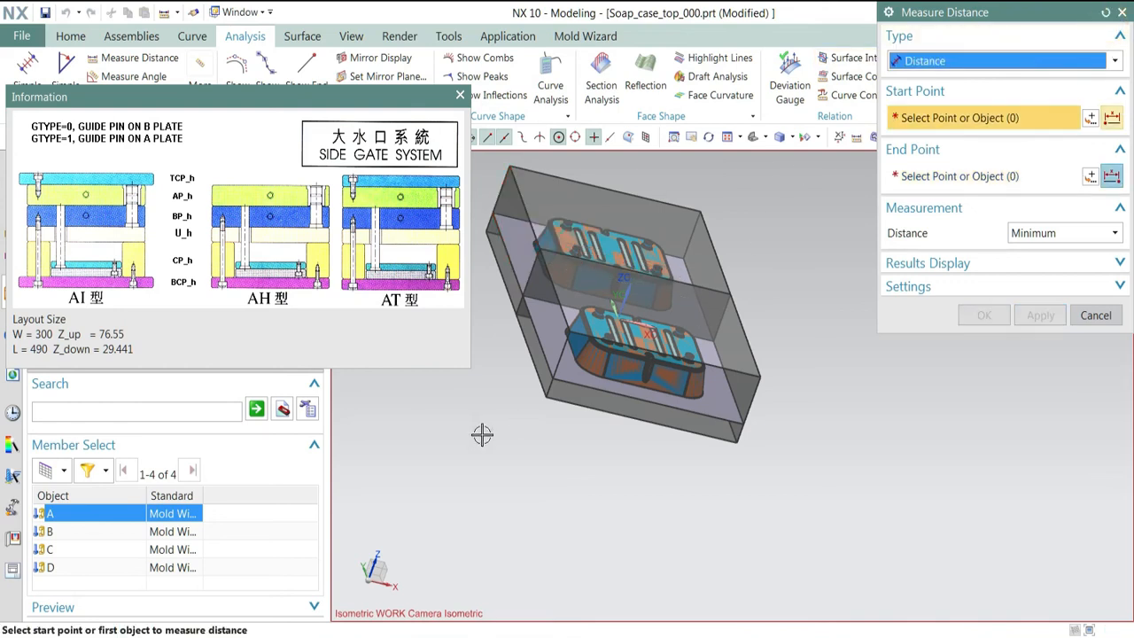
click(792, 398)
middle_drag(797, 319, 820, 266)
click(493, 190)
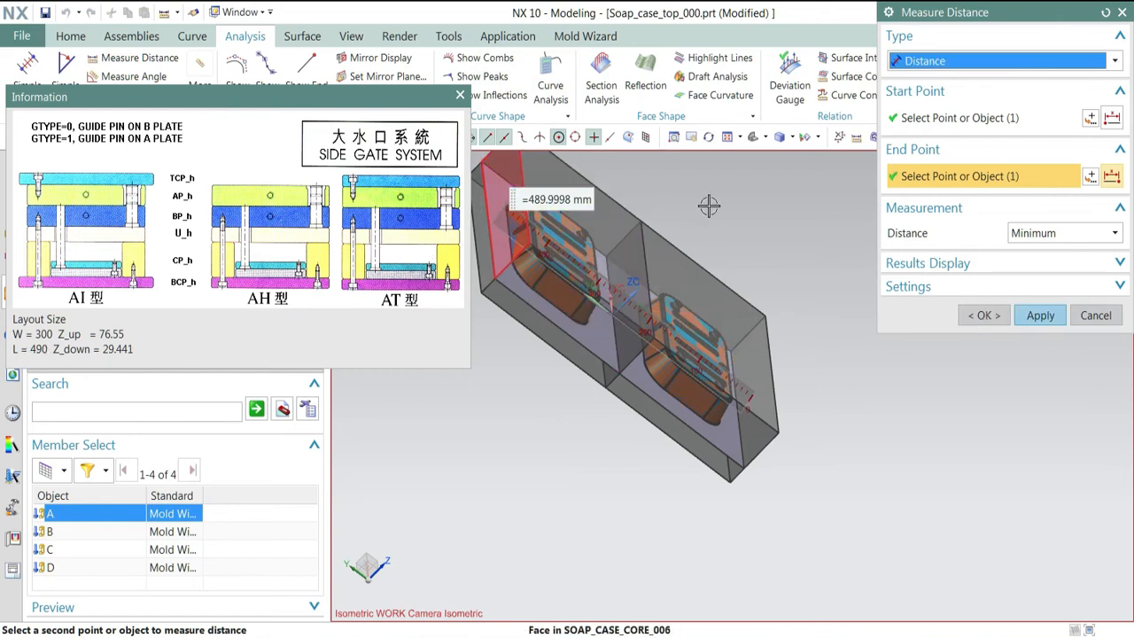
Step: Measure the total height of the stacked core and cavity blocks between the outer faces, and close the measurement
click(1105, 15)
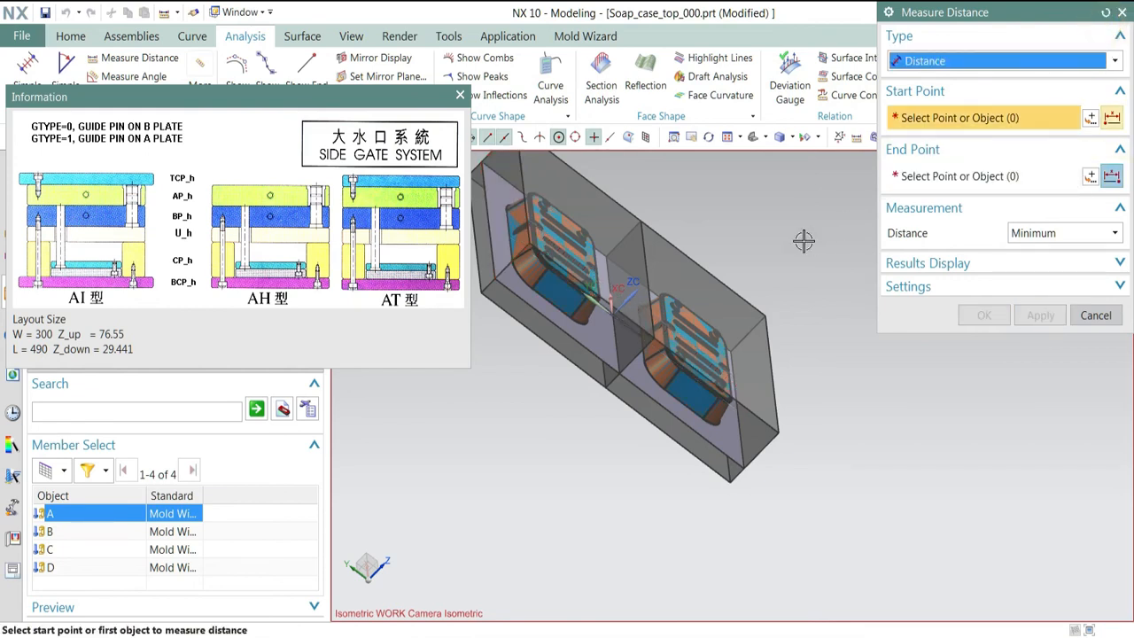
click(714, 298)
middle_drag(780, 380, 611, 469)
click(620, 437)
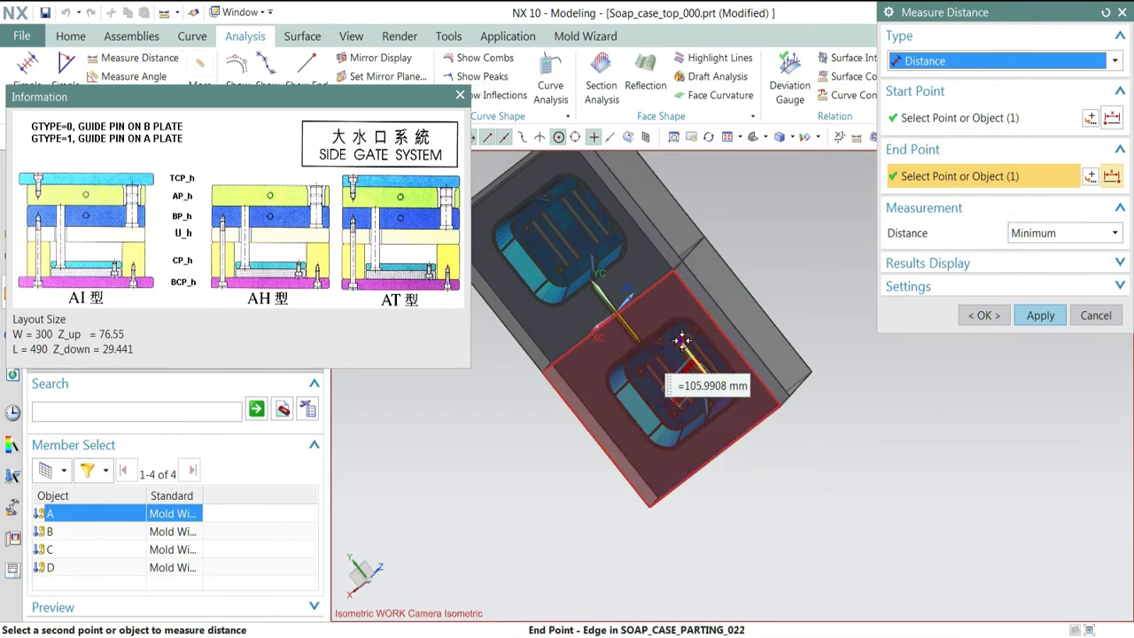
click(1094, 316)
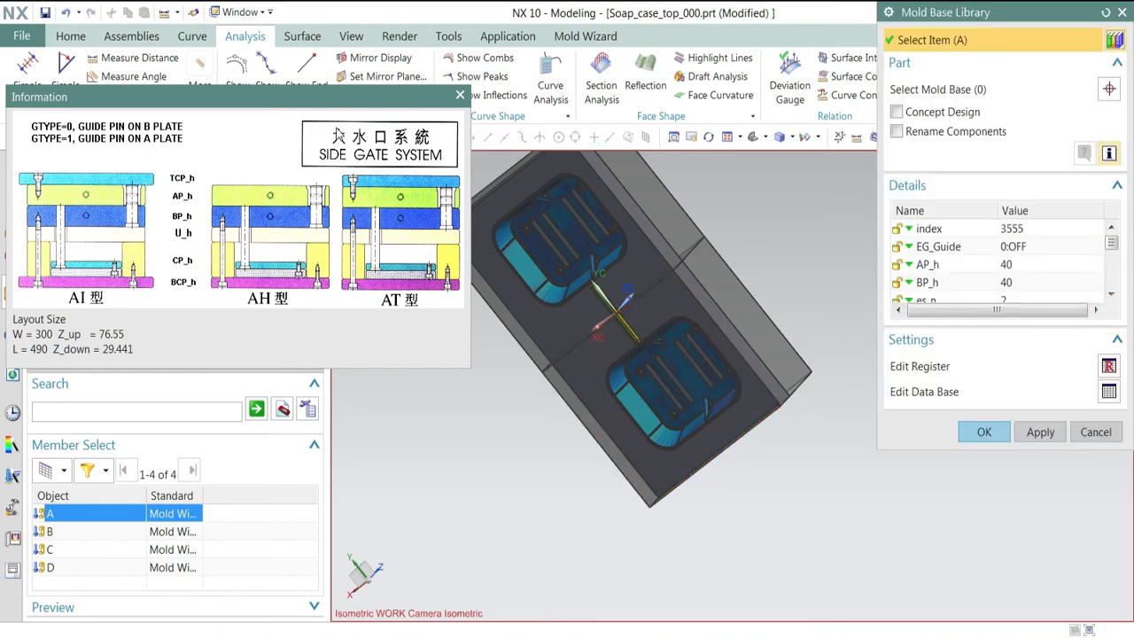
Step: Set the mold base index to 3560 and switch EG_Guide to 1:ON
drag(321, 96, 494, 55)
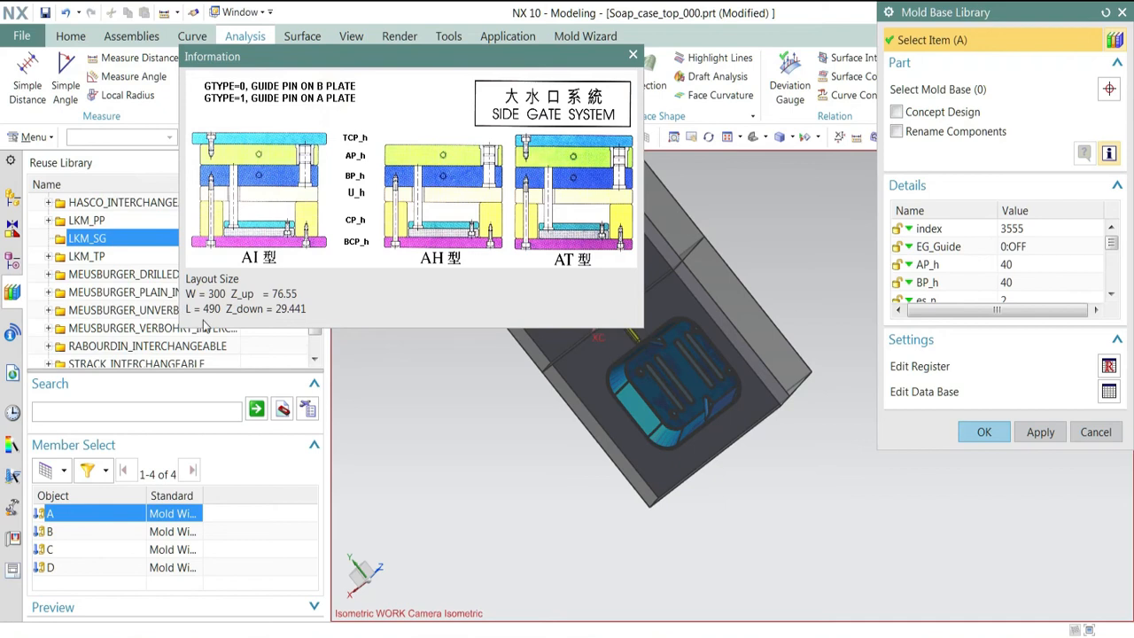
click(1046, 233)
drag(1005, 13, 857, 20)
click(884, 237)
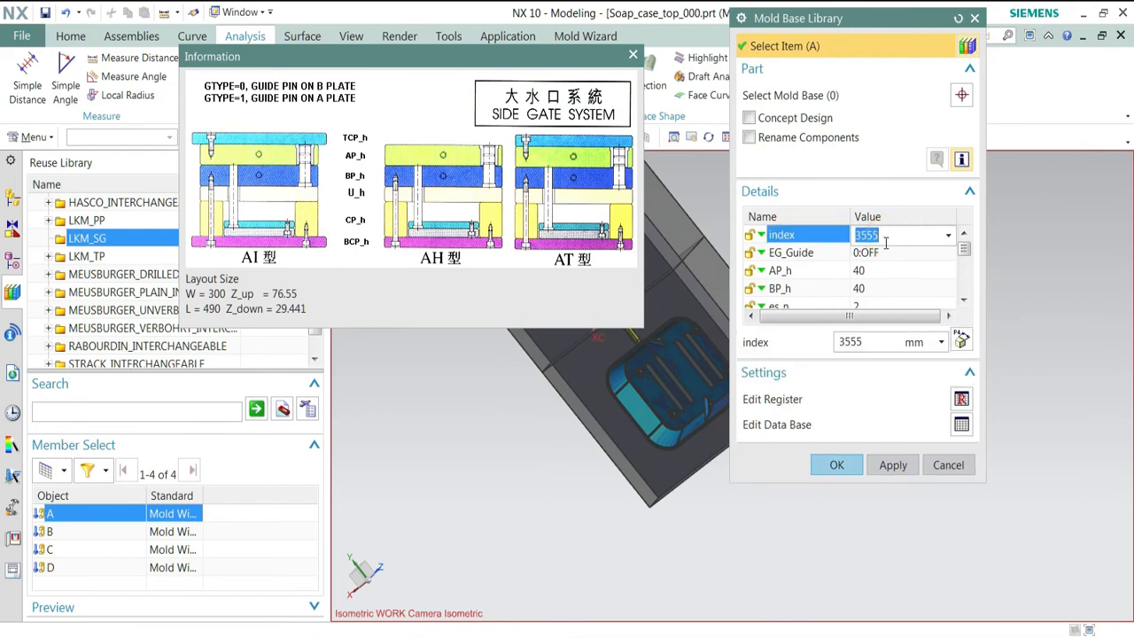
click(949, 237)
click(896, 270)
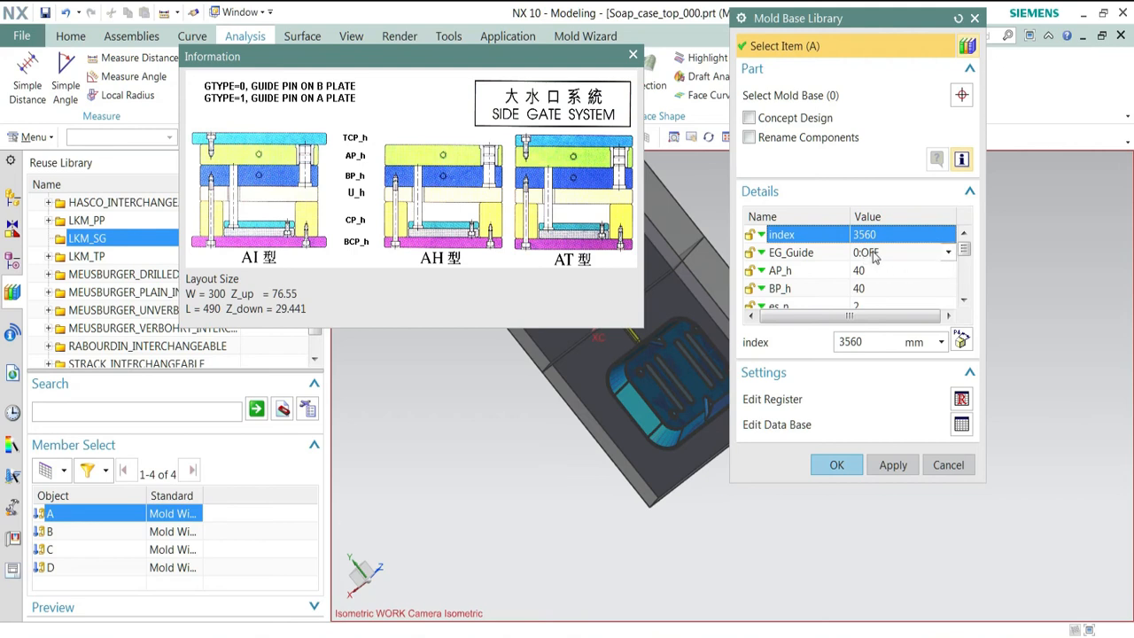
click(948, 252)
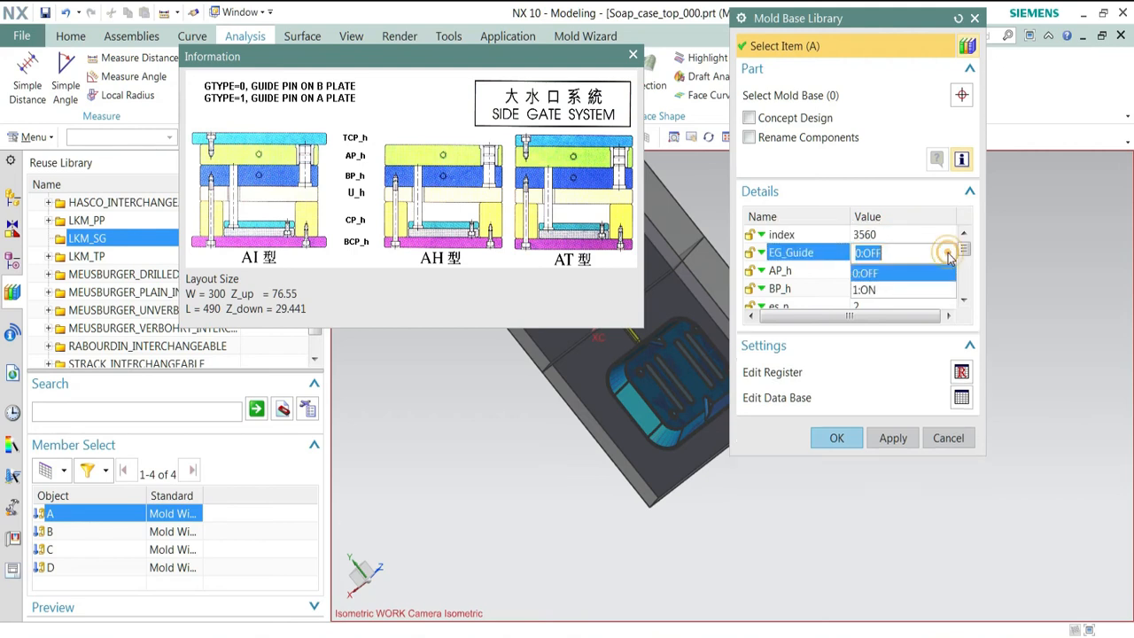
click(895, 293)
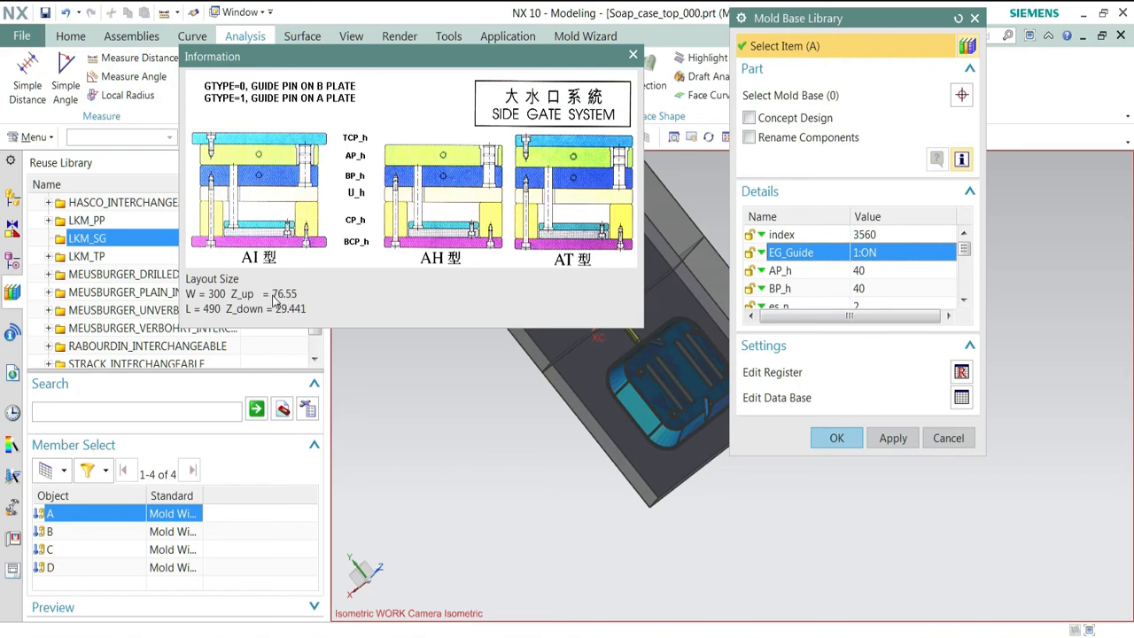
Step: Set the A plate height AP_h to 80 mm to suit the cavity block's height
middle_drag(620, 399, 637, 418)
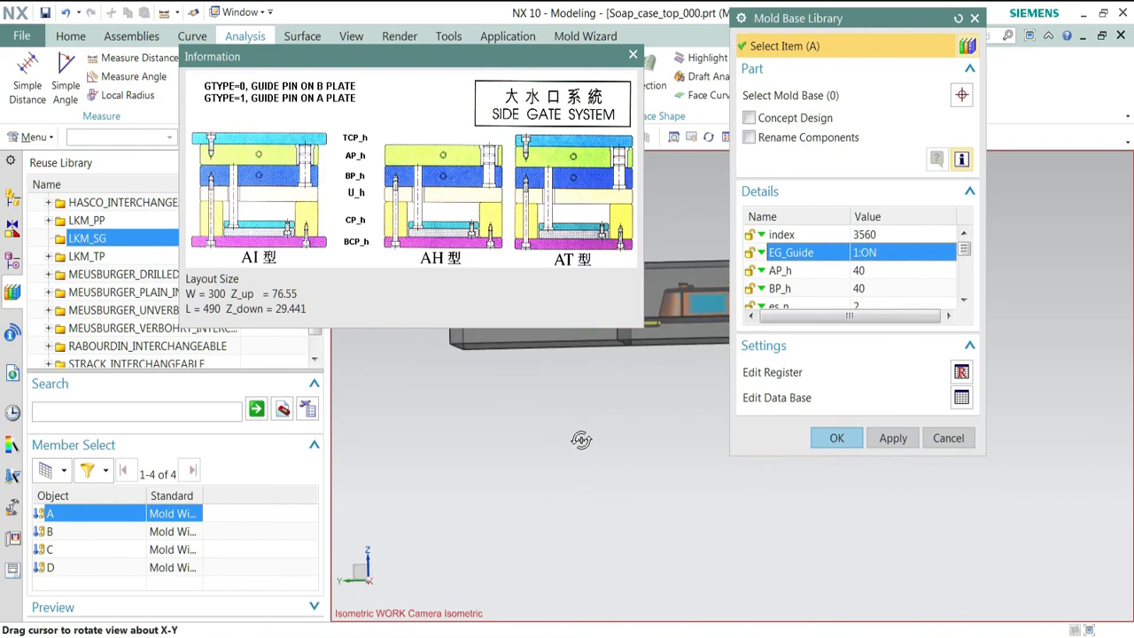
click(950, 273)
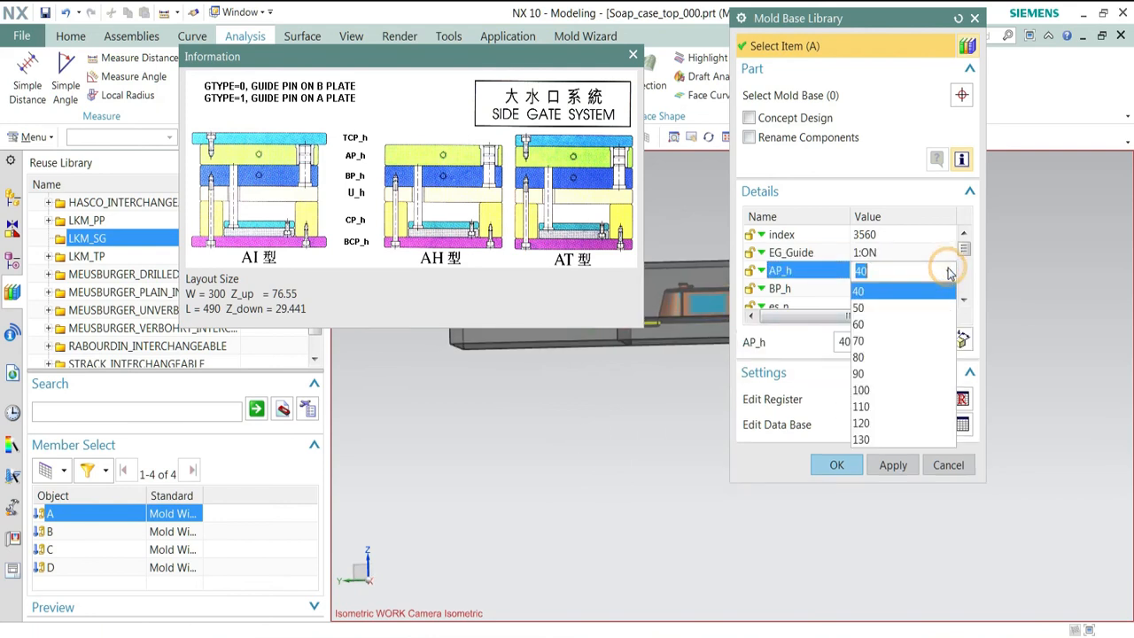
click(893, 358)
Step: Measure the cavity block's height from its parting edge to its top edge with the information window shown, and close the measurement
drag(831, 20, 1025, 58)
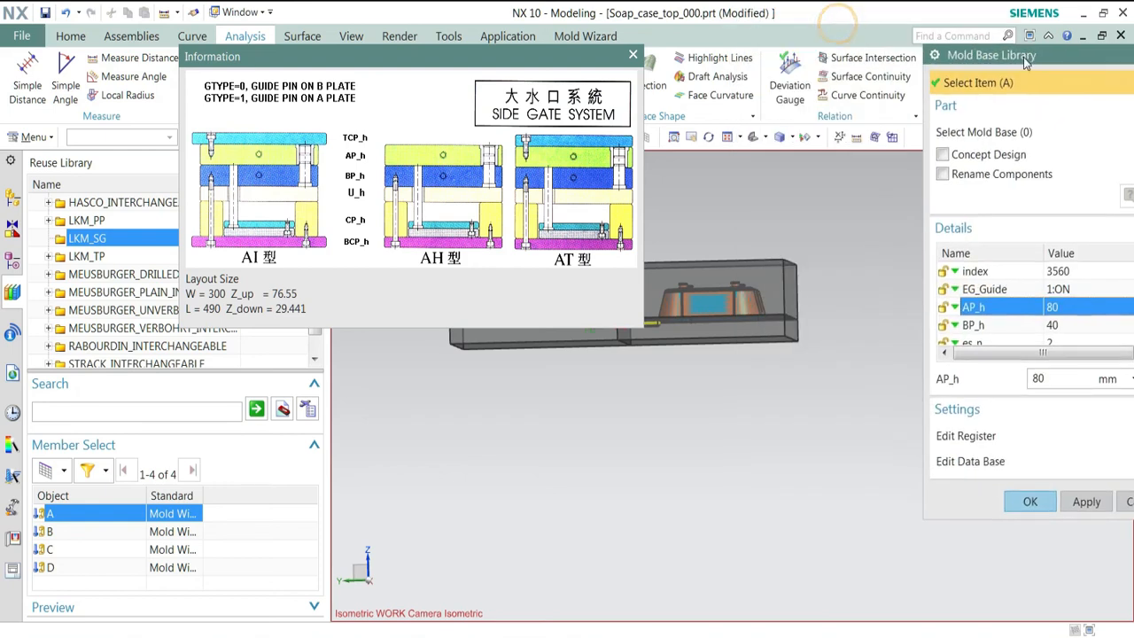
drag(372, 56, 214, 109)
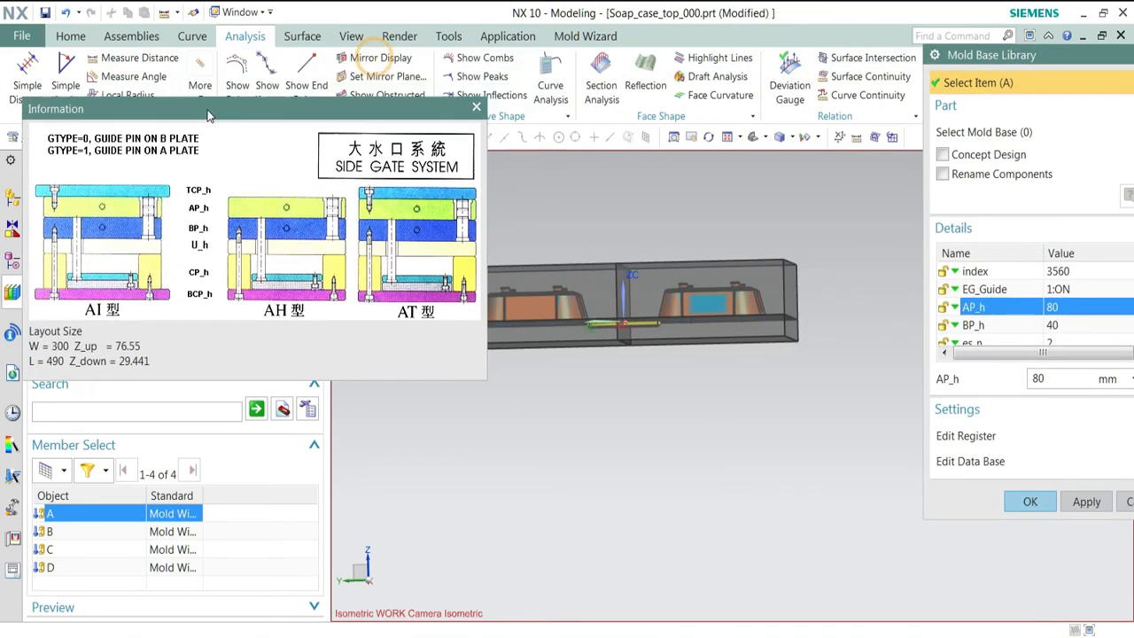
click(133, 58)
scroll(713, 295, up, 3)
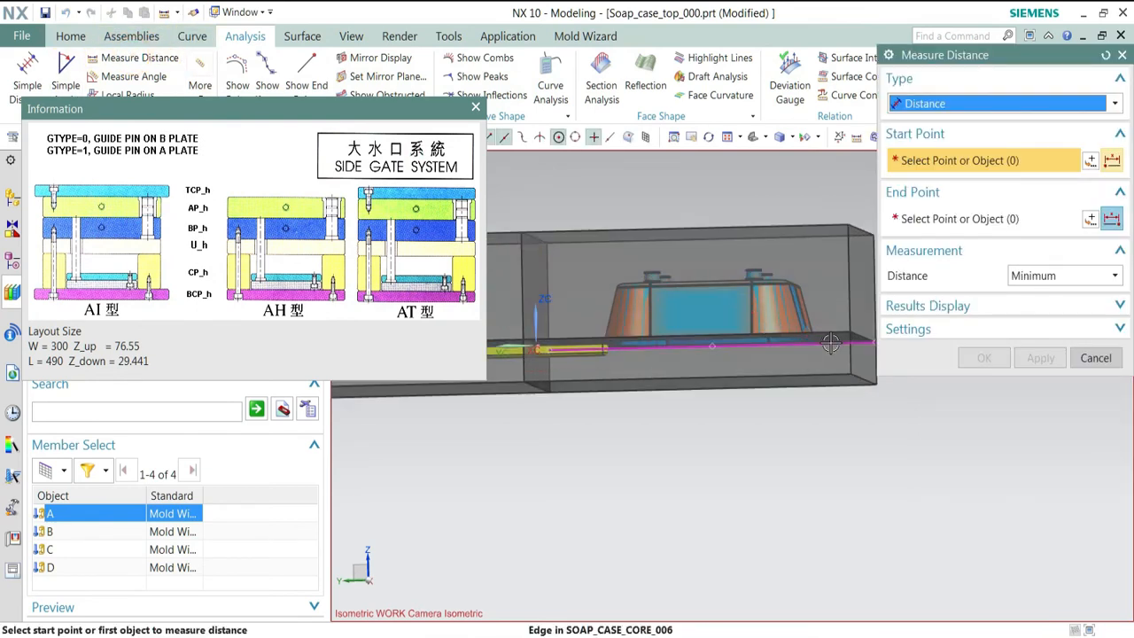
click(835, 342)
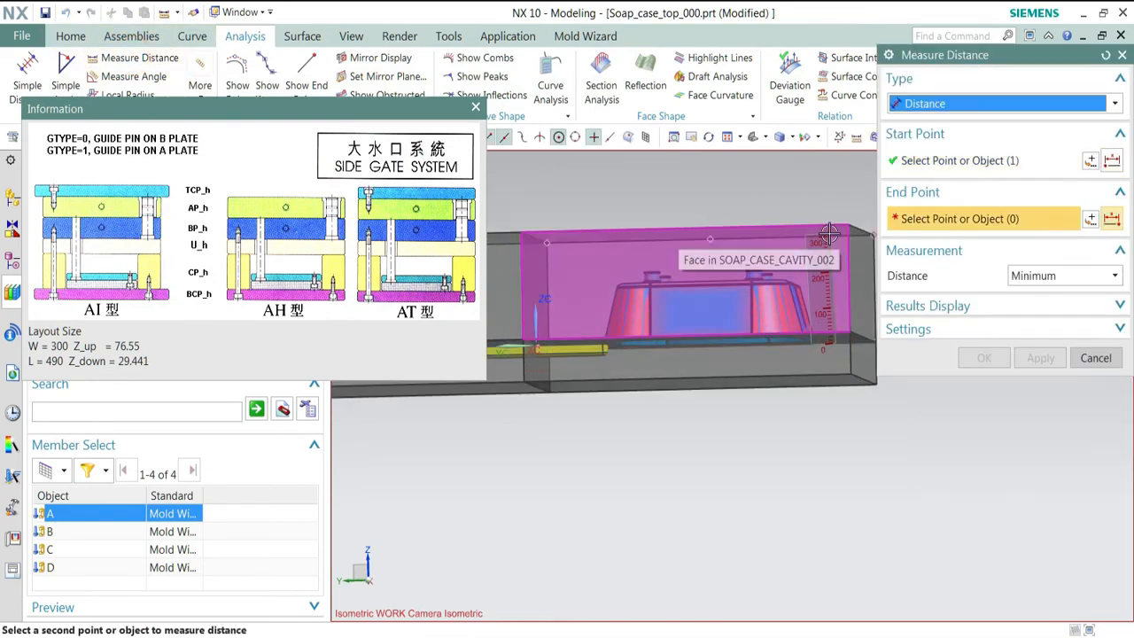
click(829, 237)
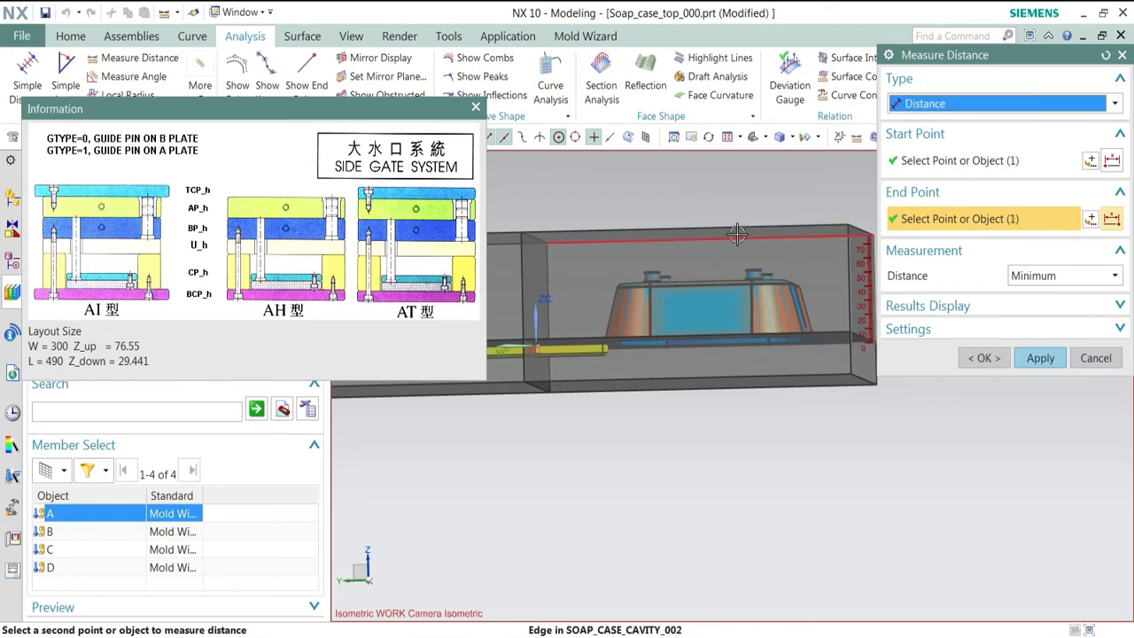
click(975, 306)
click(957, 330)
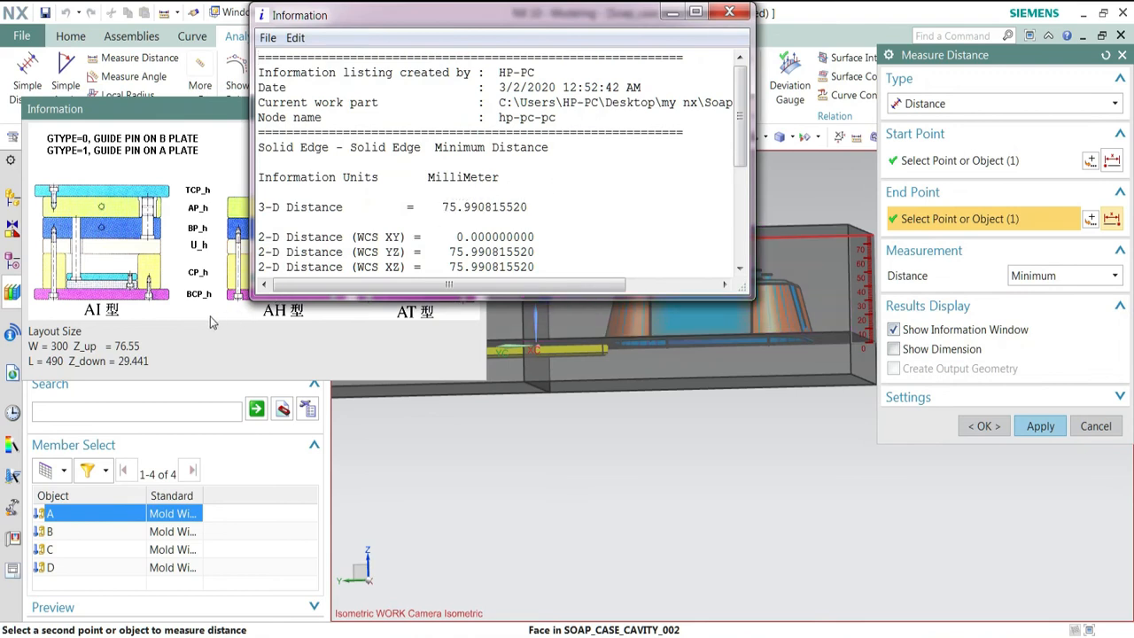
middle_drag(736, 446, 662, 469)
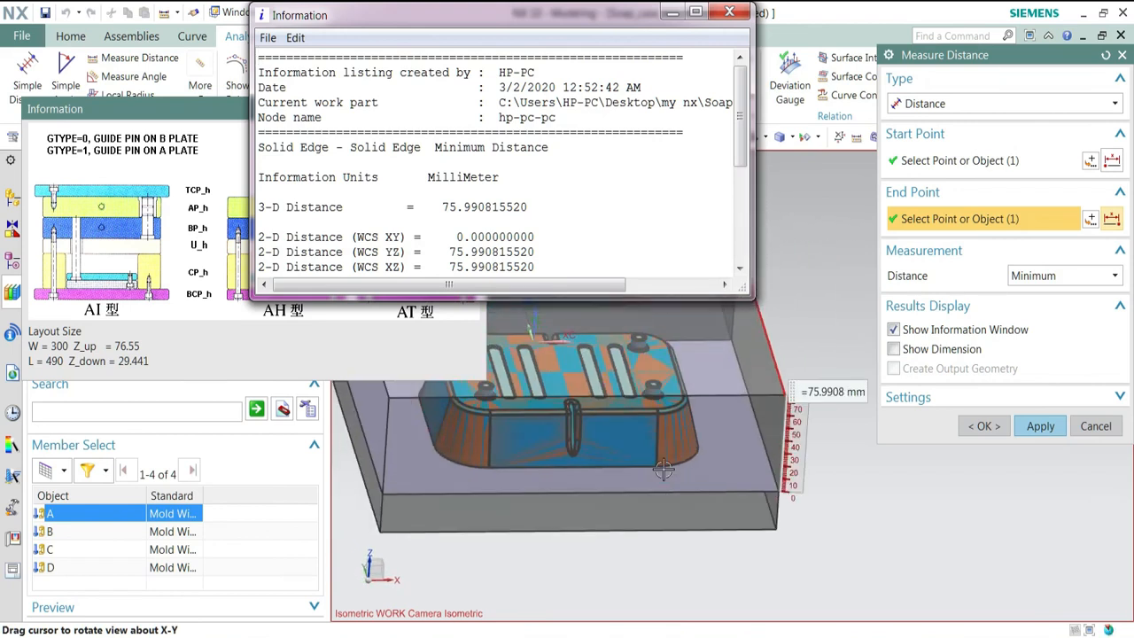
click(729, 11)
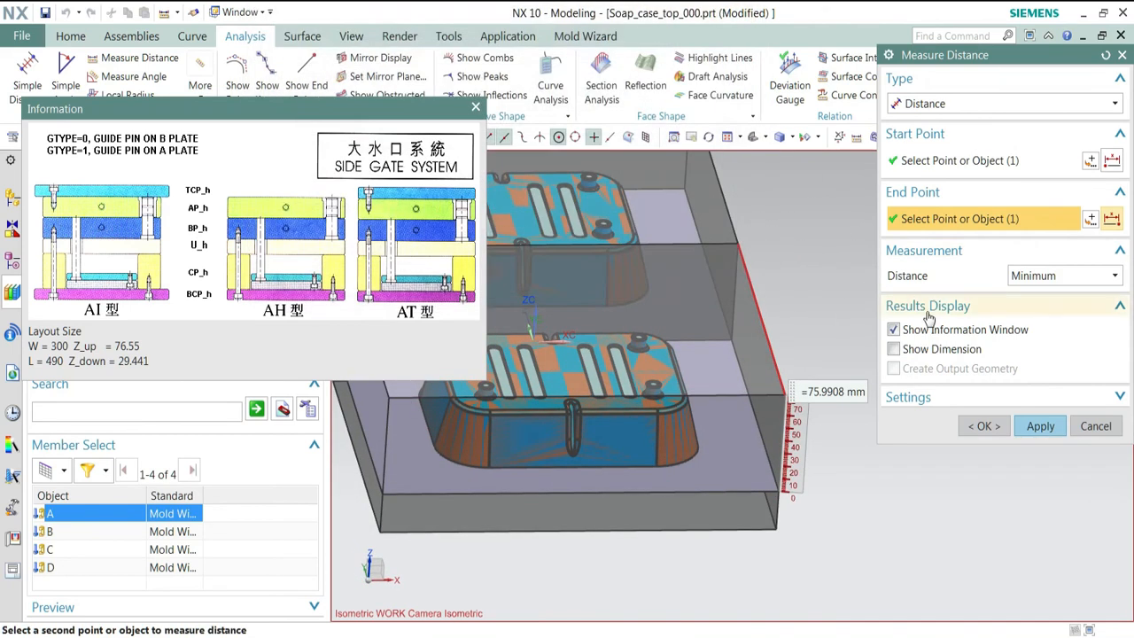
click(1088, 425)
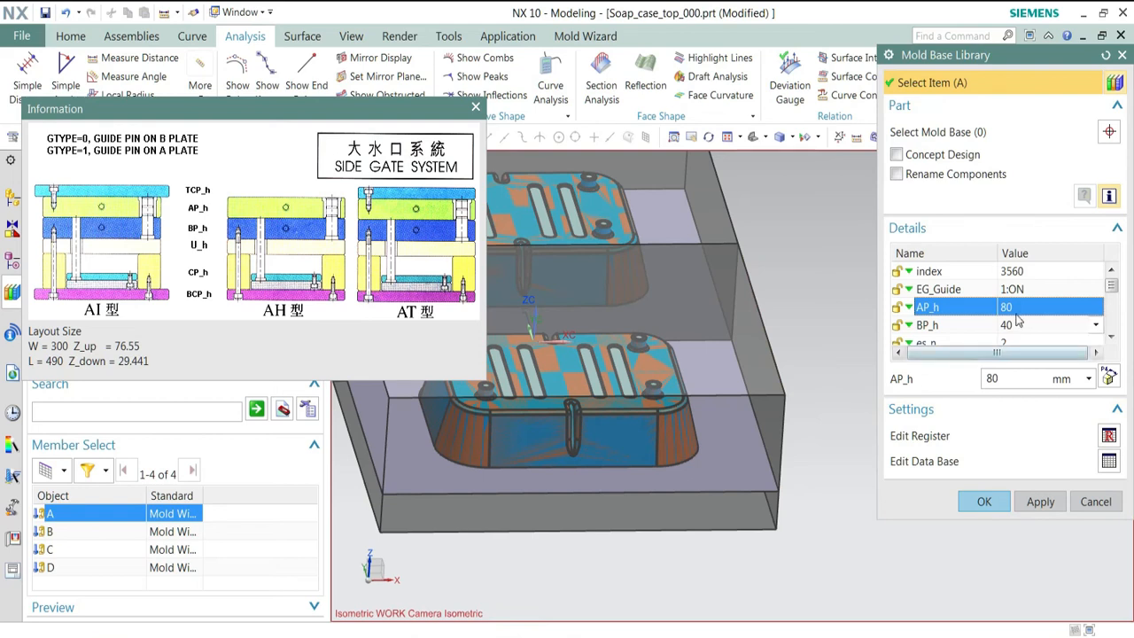
Step: Check the AP_h choices, keeping 80, and choose 40 for the B plate height BP_h
click(1095, 307)
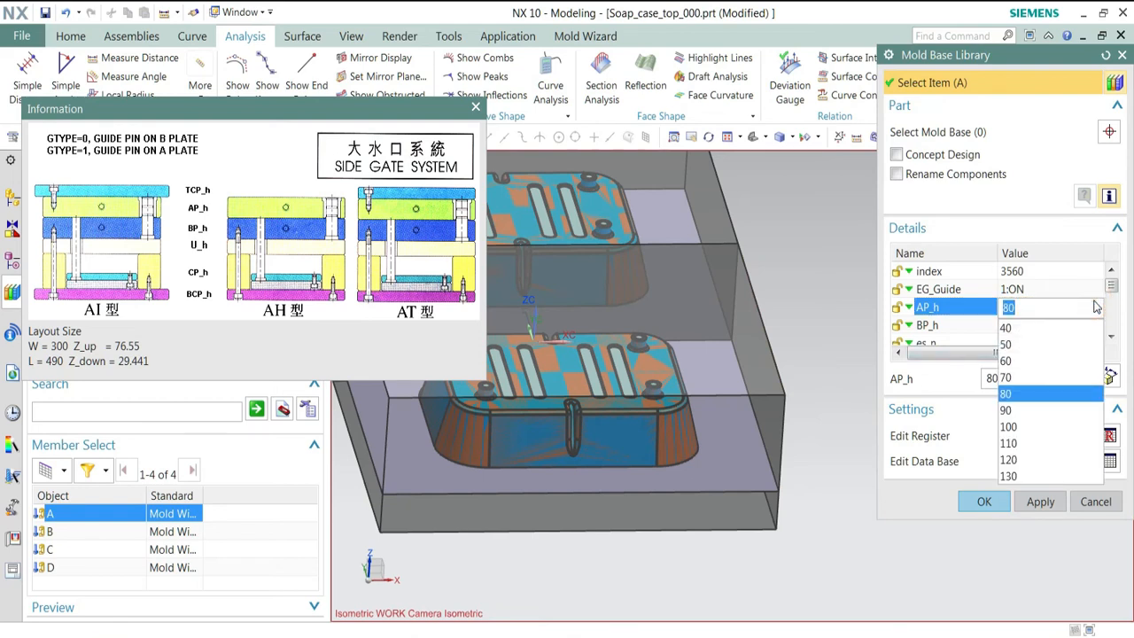
click(1095, 307)
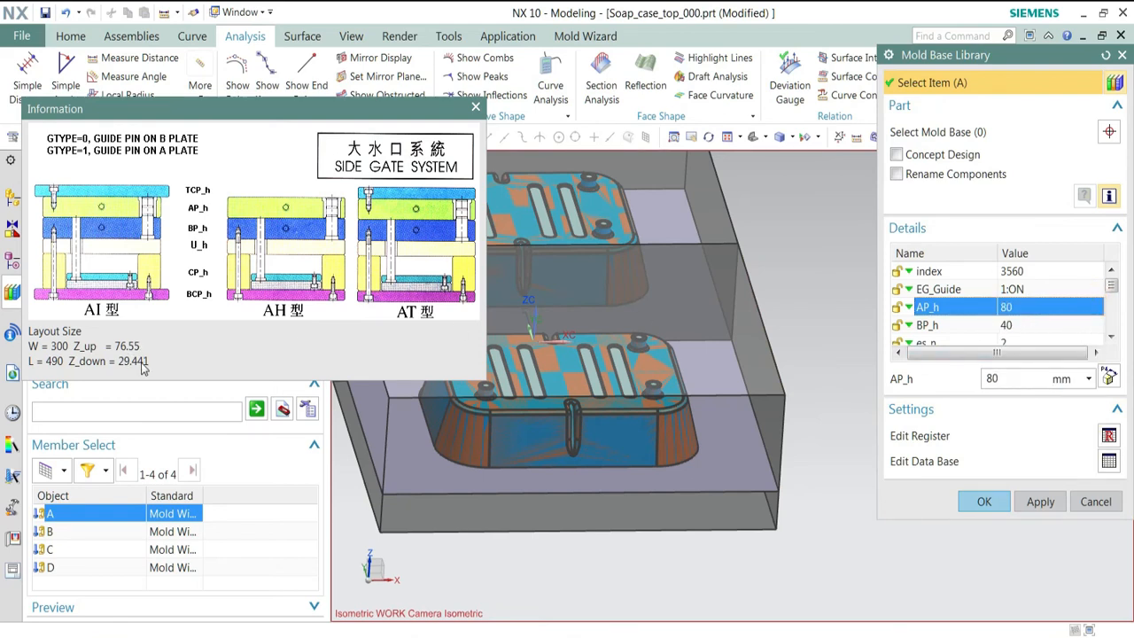
click(1095, 327)
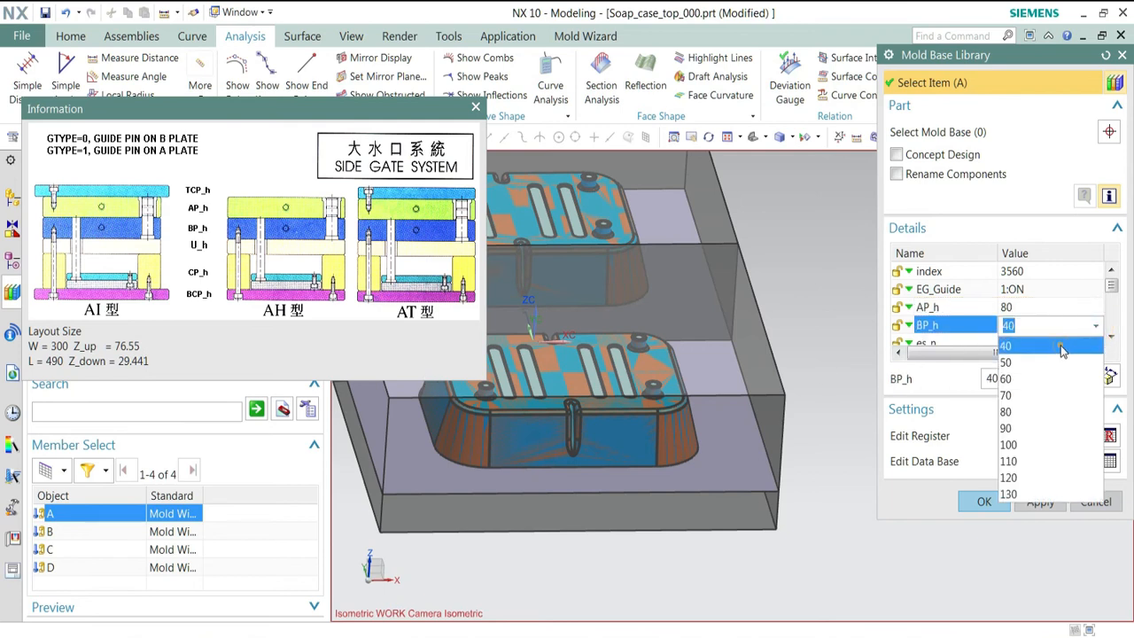
click(1063, 346)
Step: Widen the mold base dialog with its details list and select the es_n parameter
drag(1002, 57, 770, 37)
drag(899, 223, 1103, 223)
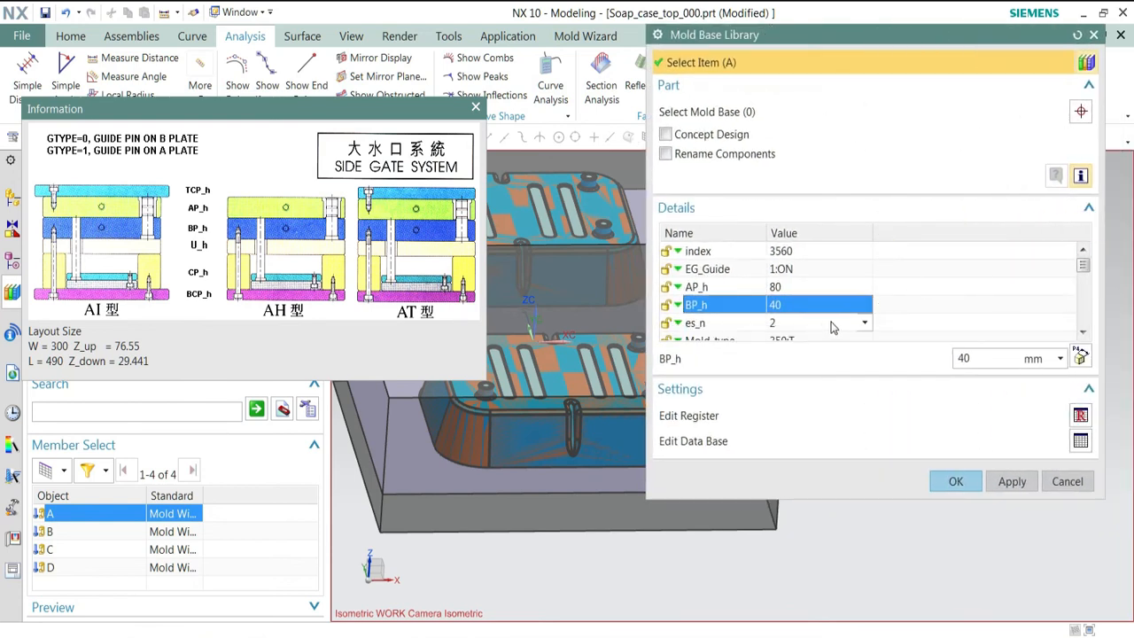
scroll(671, 327, down, 1)
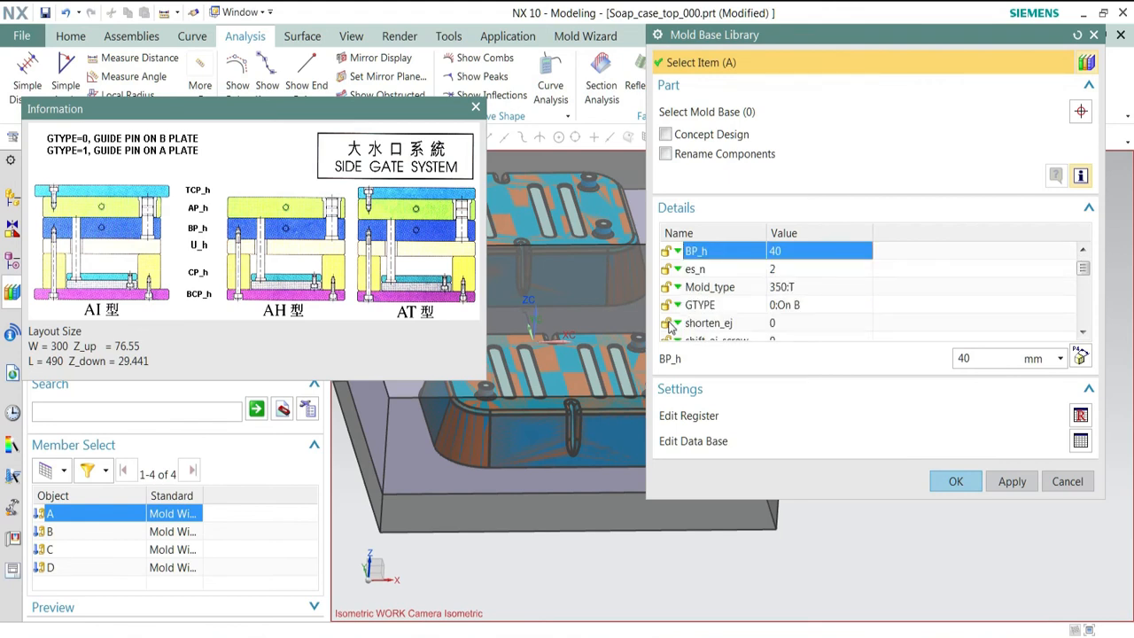
click(706, 270)
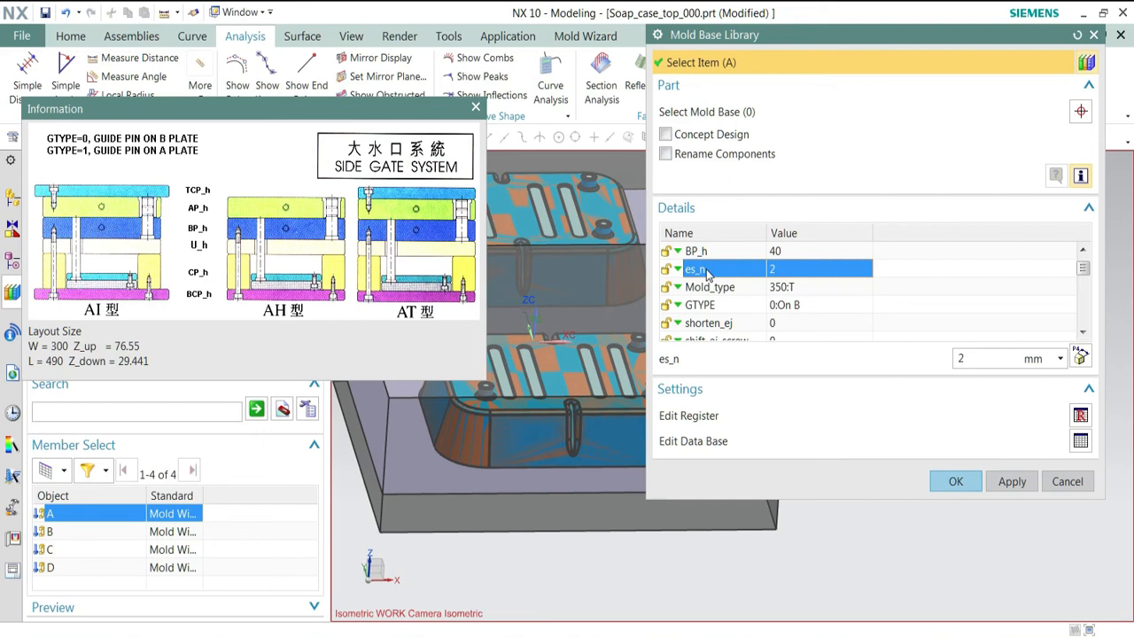
Step: Check the available Mold_type options for the mold base, keeping 350:T
click(1081, 176)
click(1080, 176)
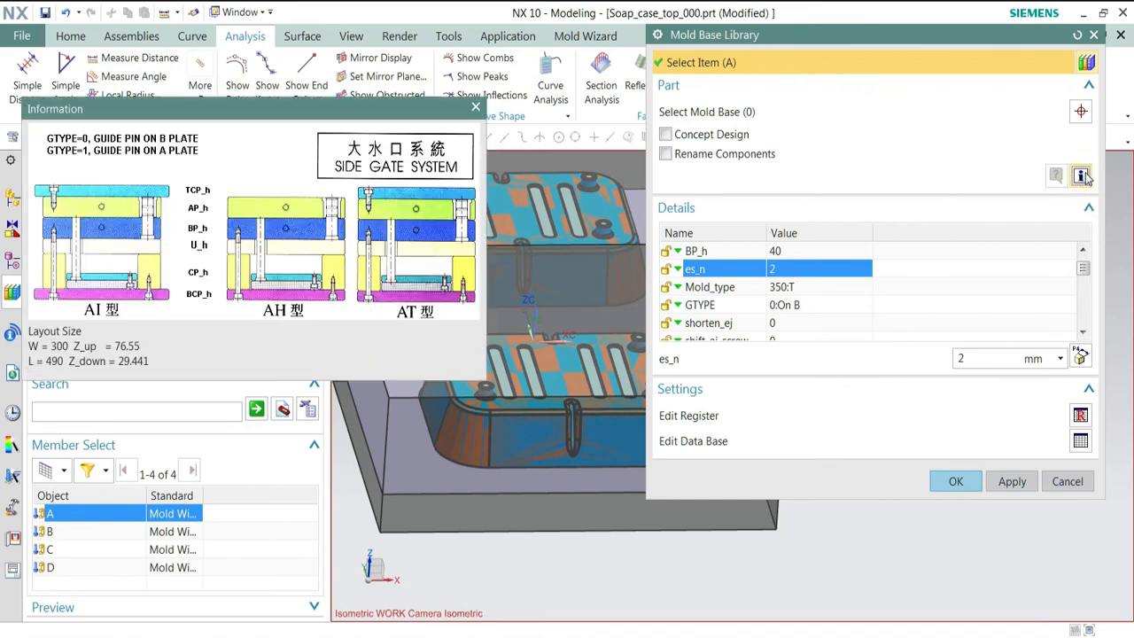
click(711, 287)
click(818, 287)
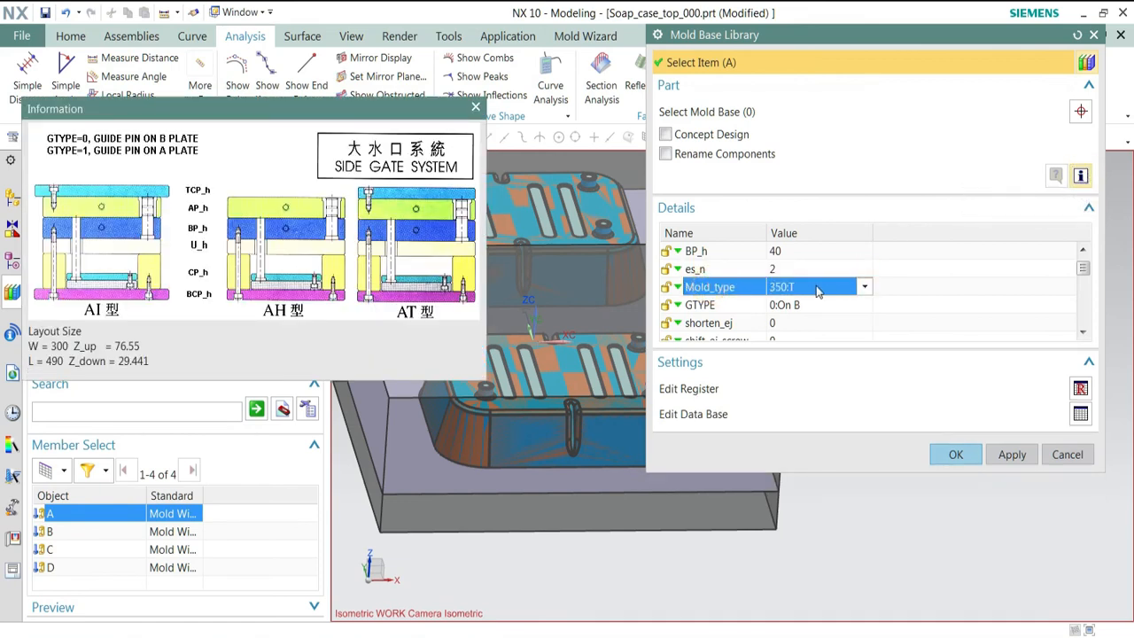
click(865, 288)
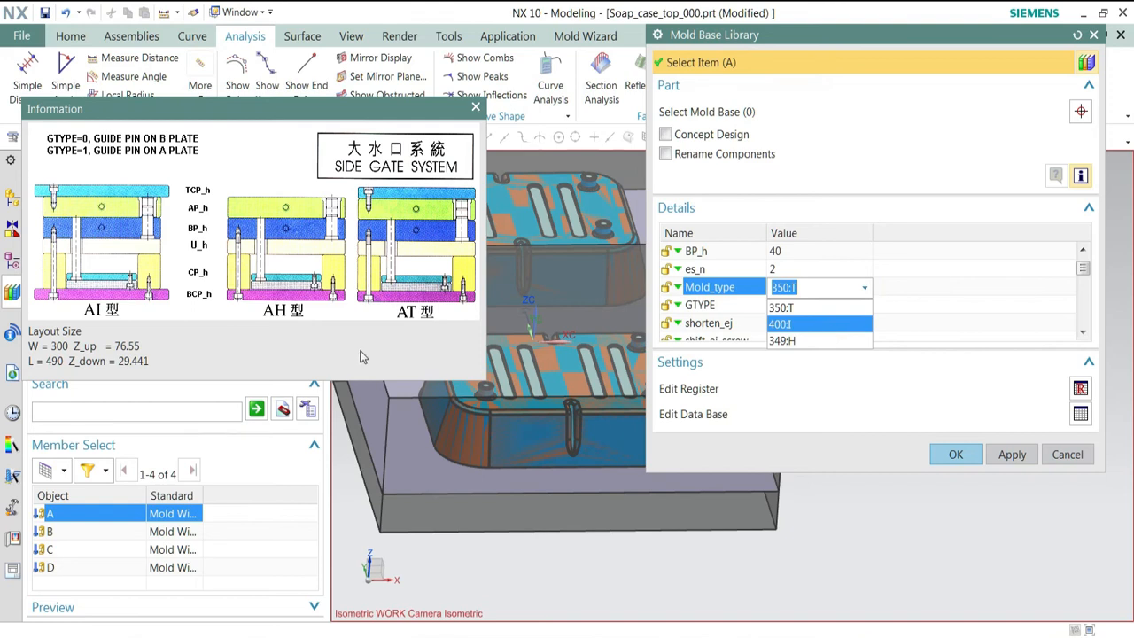
click(700, 322)
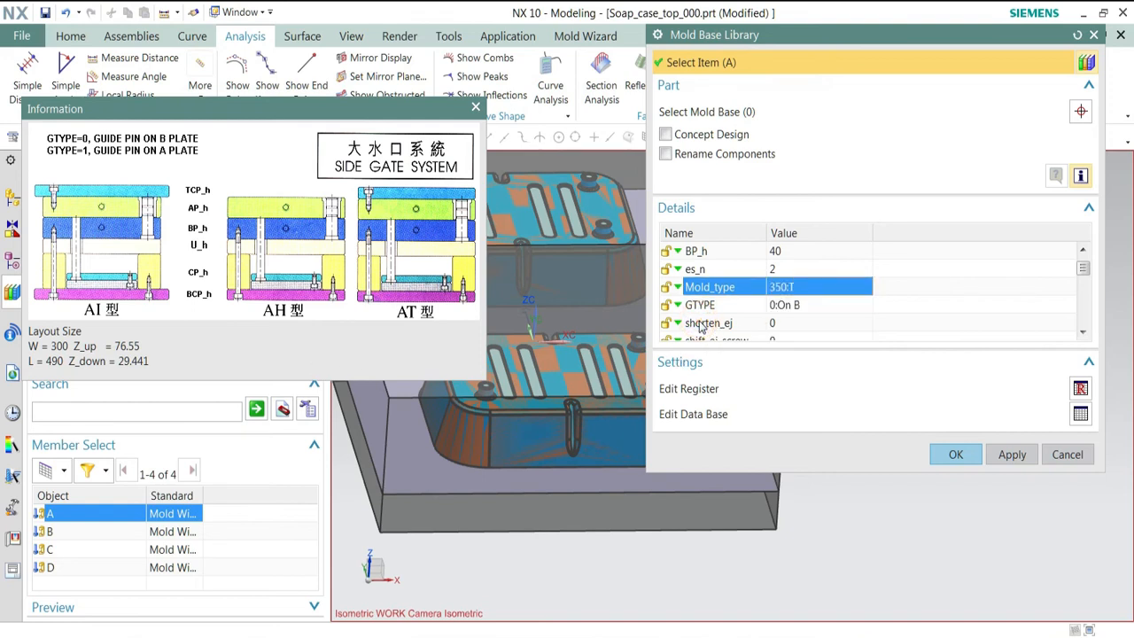
Step: Set the mold base's GTYPE to 1:On A so the guide pins sit on the A plate
click(713, 324)
click(802, 305)
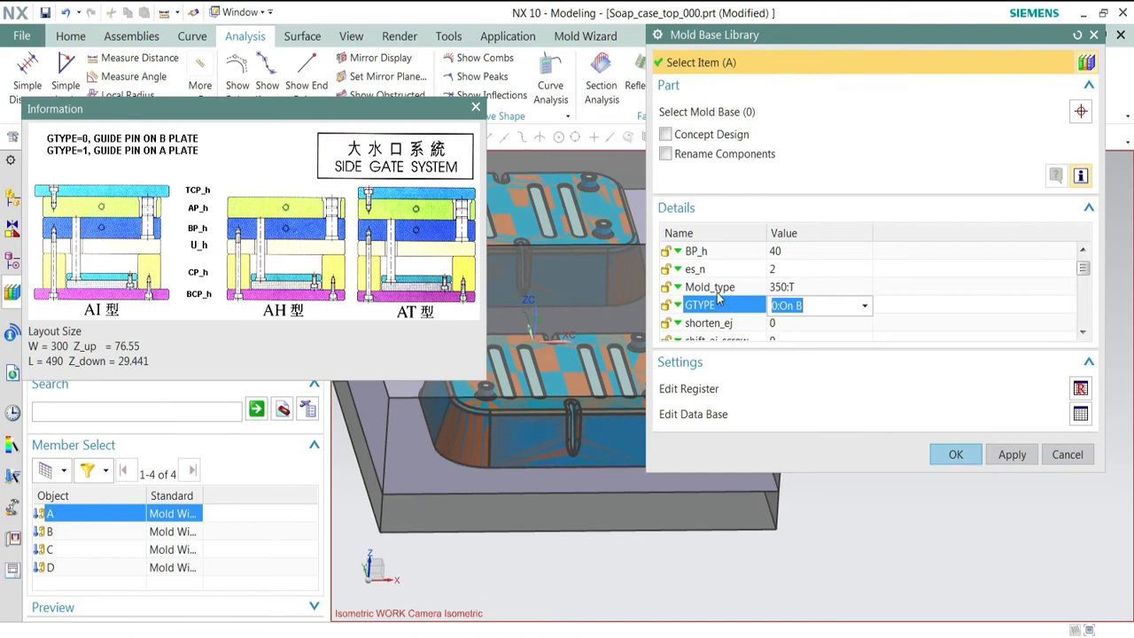
click(867, 309)
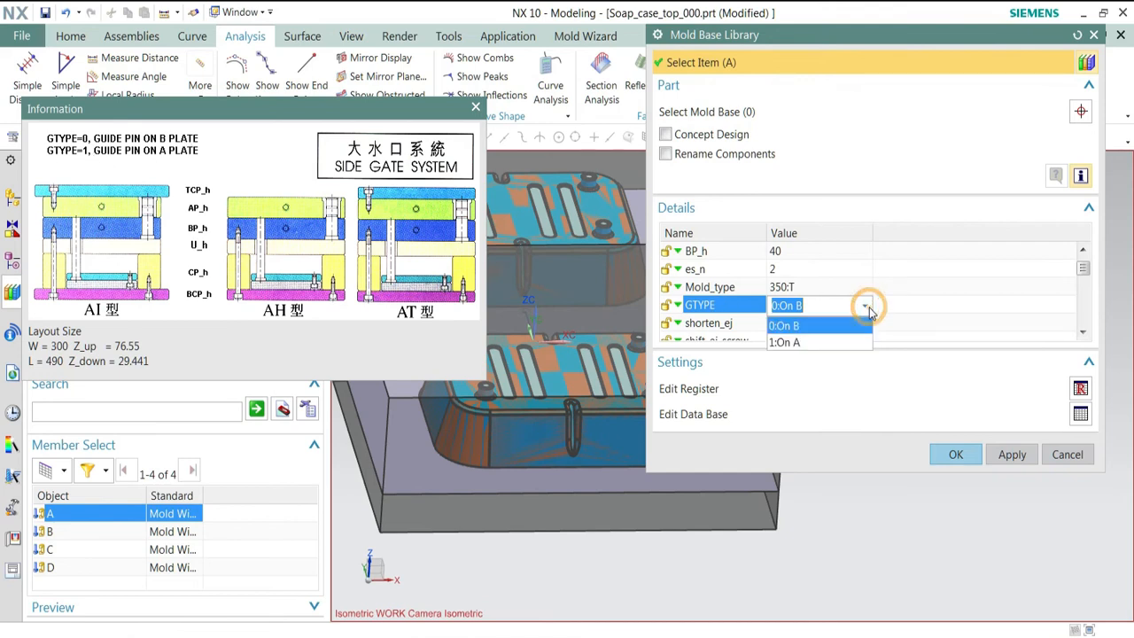
click(816, 335)
Step: Check the mold base's shorten_ej parameter and its overall size parameters mold_w and mold_l
click(728, 323)
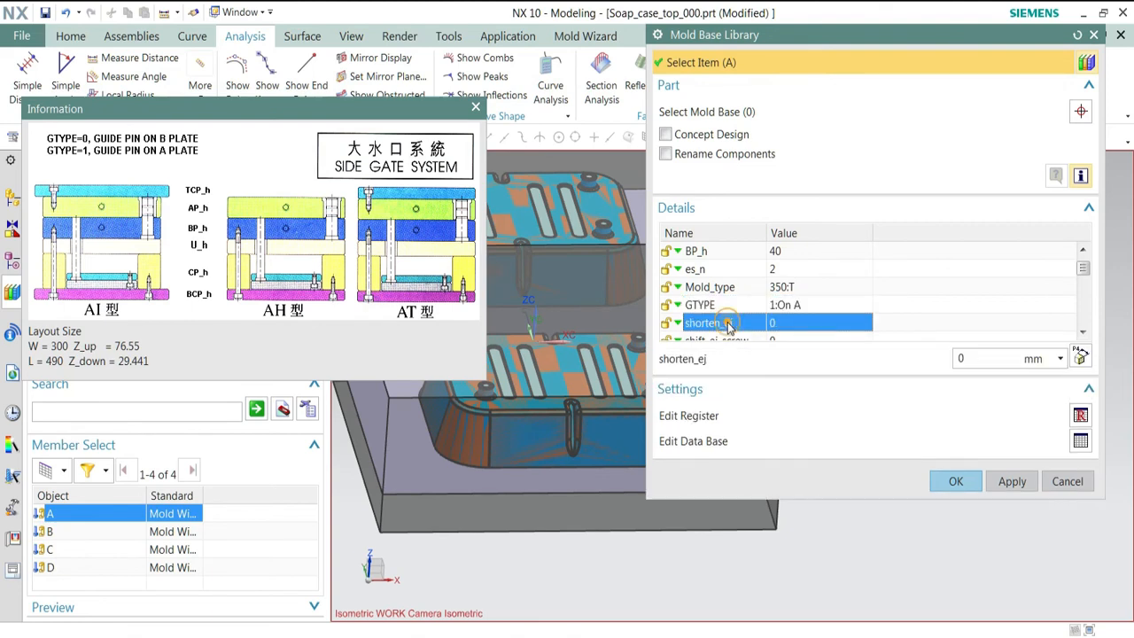
scroll(729, 326, down, 1)
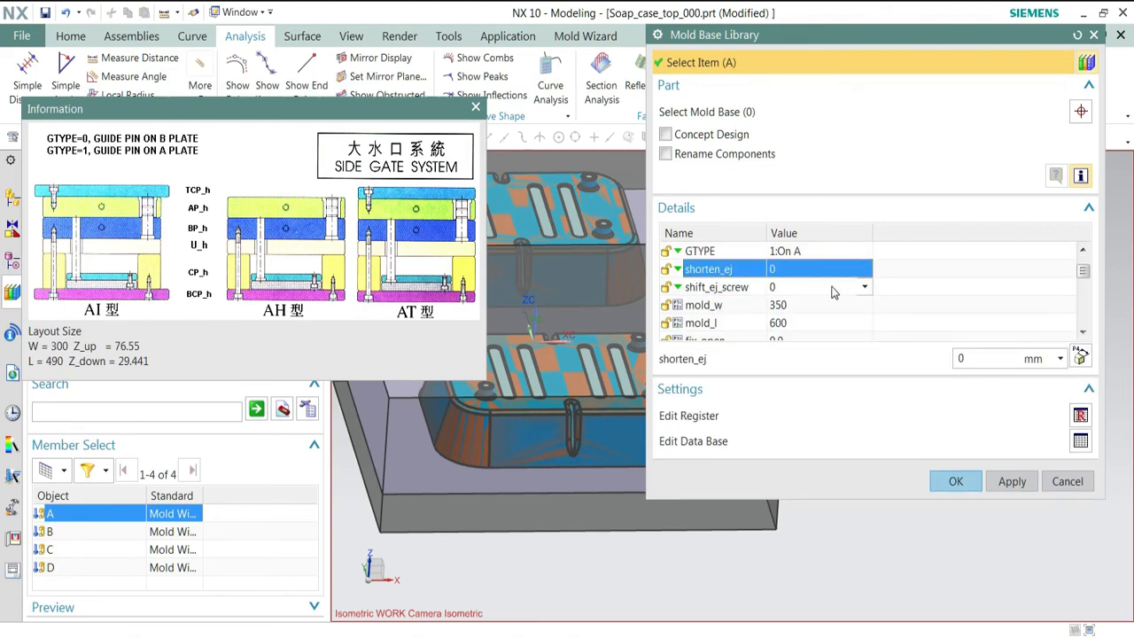
click(865, 271)
click(865, 271)
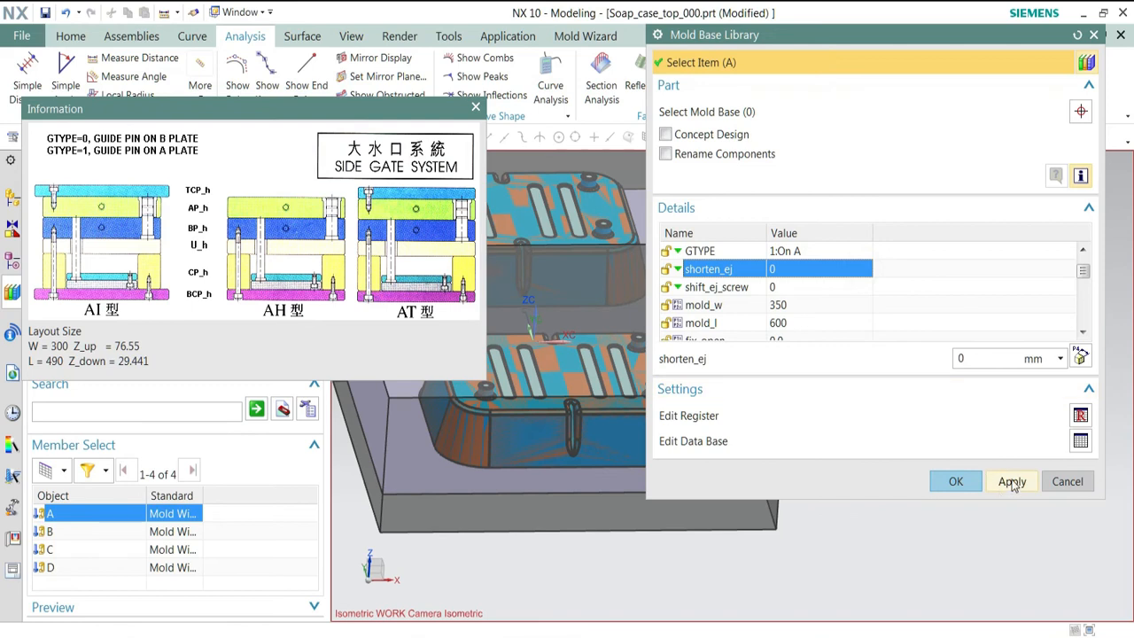
click(806, 306)
scroll(806, 307, down, 1)
click(804, 266)
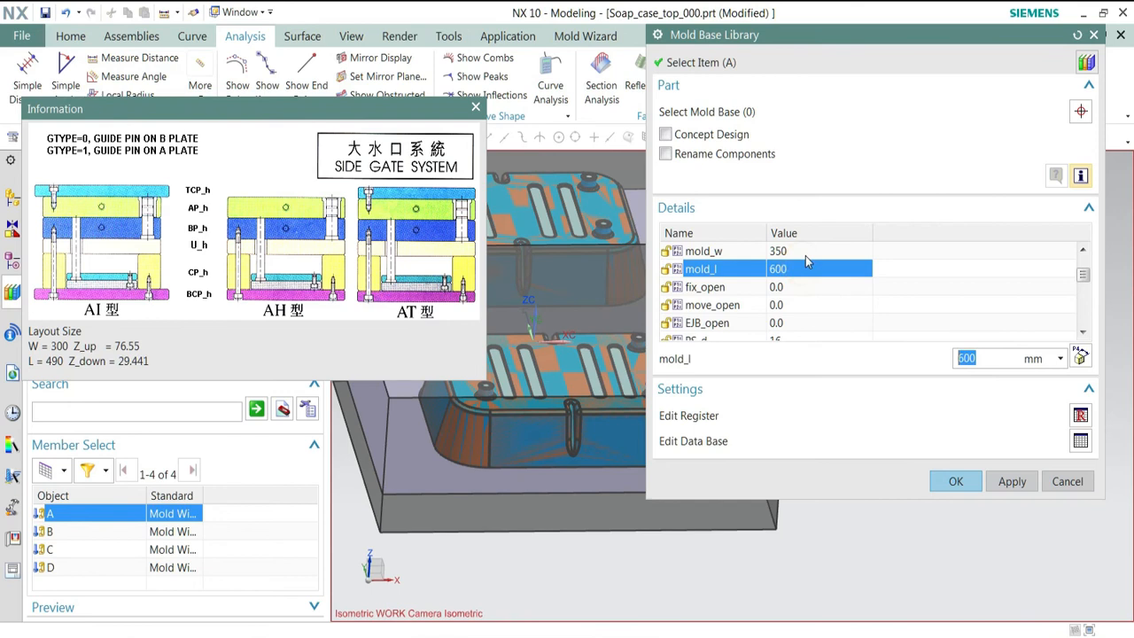
Step: Insert the configured LKM_SG type A mold base into the soap case assembly and close the mold base library
click(1011, 483)
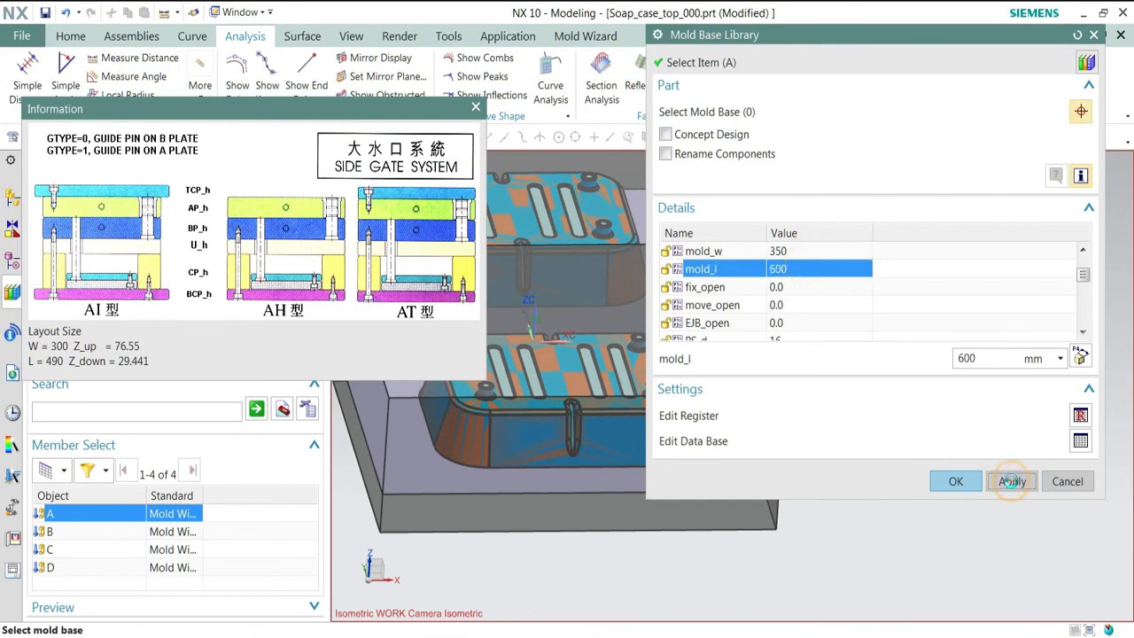
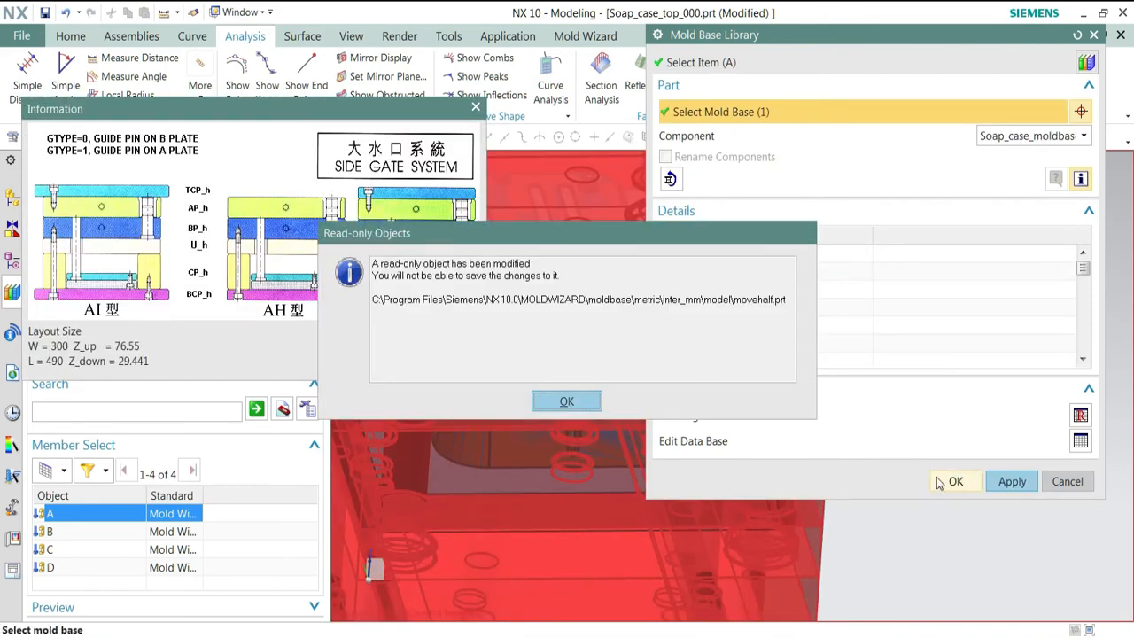
click(588, 399)
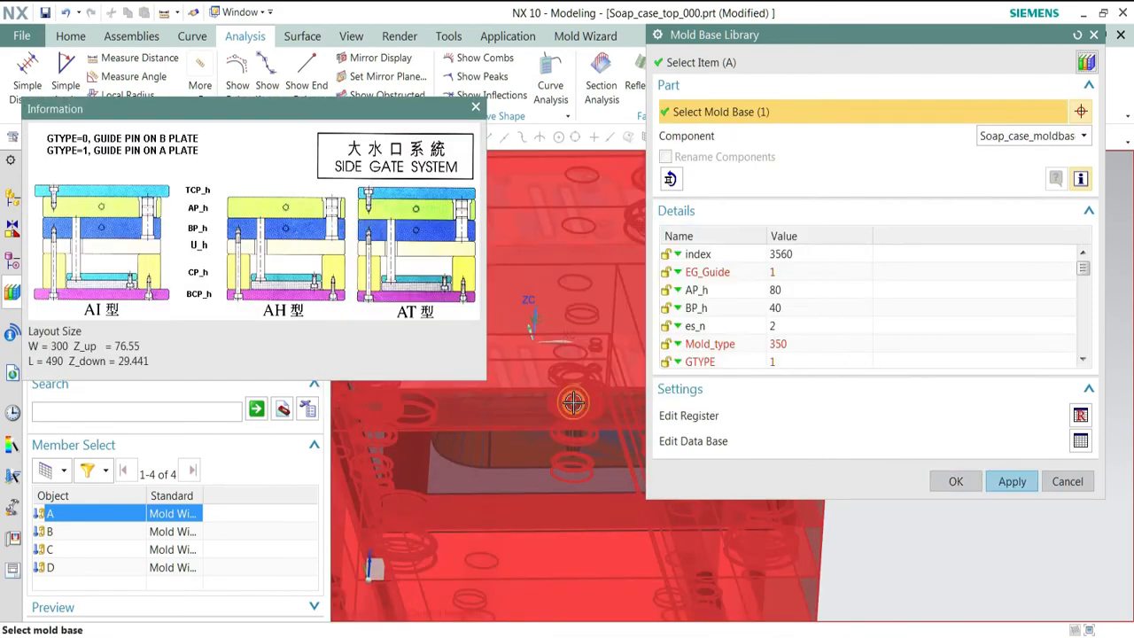
click(950, 482)
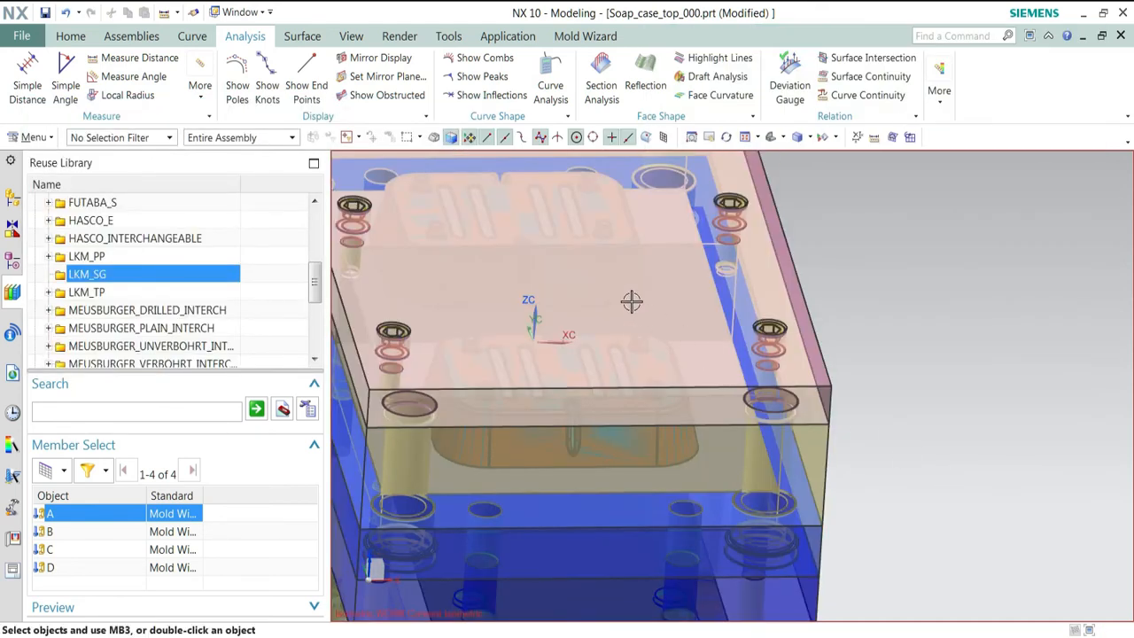
middle_drag(602, 290, 611, 390)
click(784, 136)
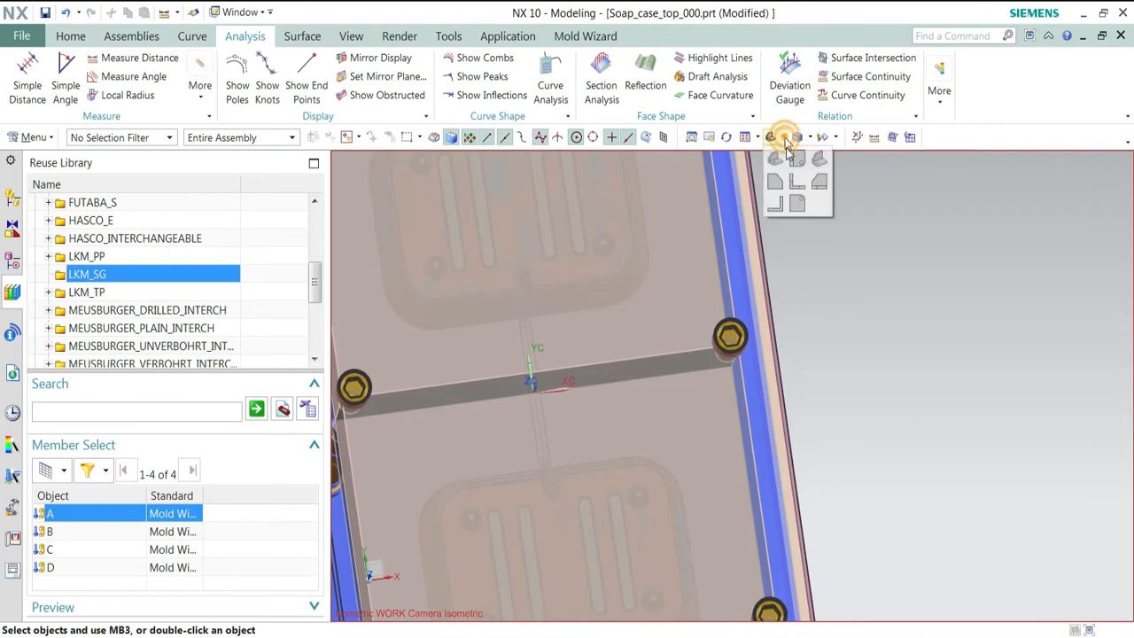
click(800, 160)
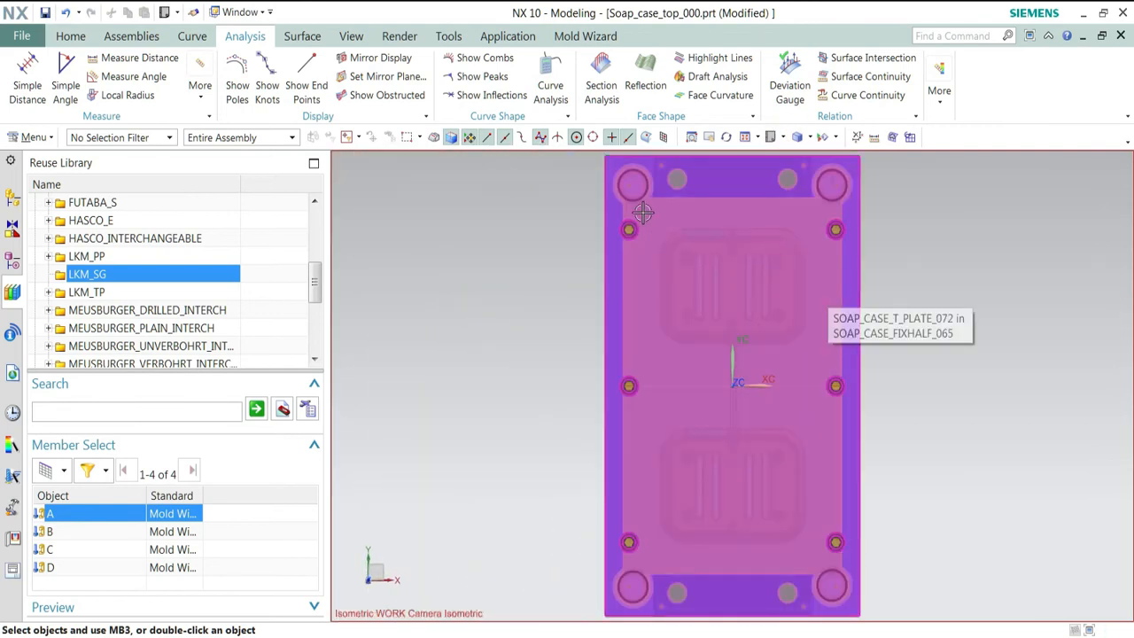
middle_drag(785, 431, 819, 389)
Step: Open the Mold Wizard standard part library and choose Locating_RING_With_Mounting_Holes[DHR21] from the DME_MM Injection parts
click(583, 36)
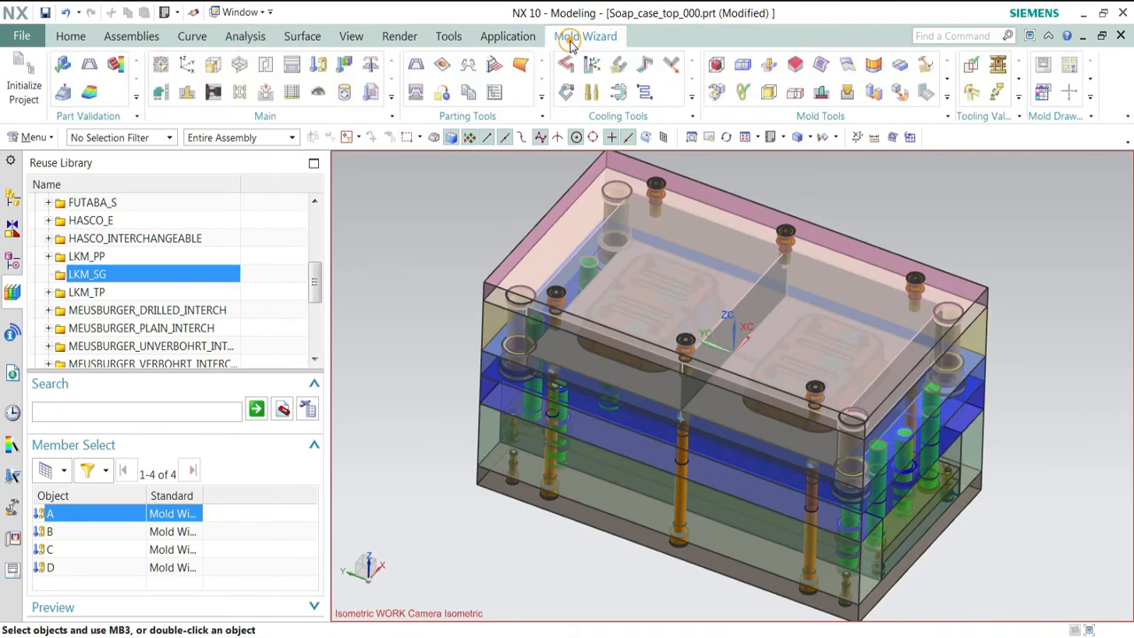
click(320, 63)
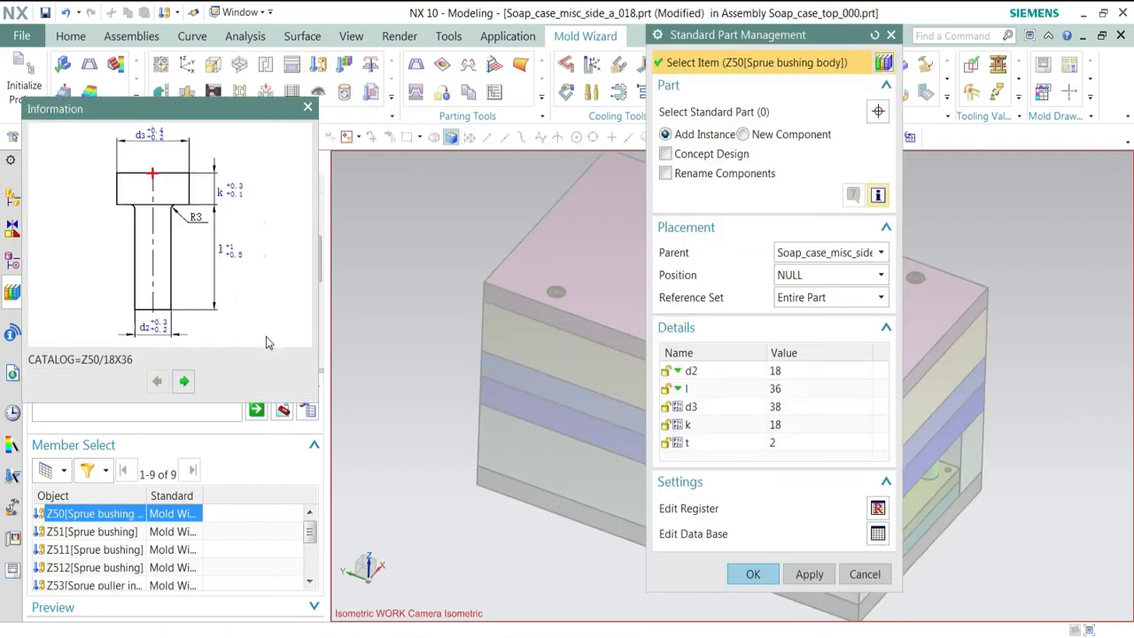
click(309, 108)
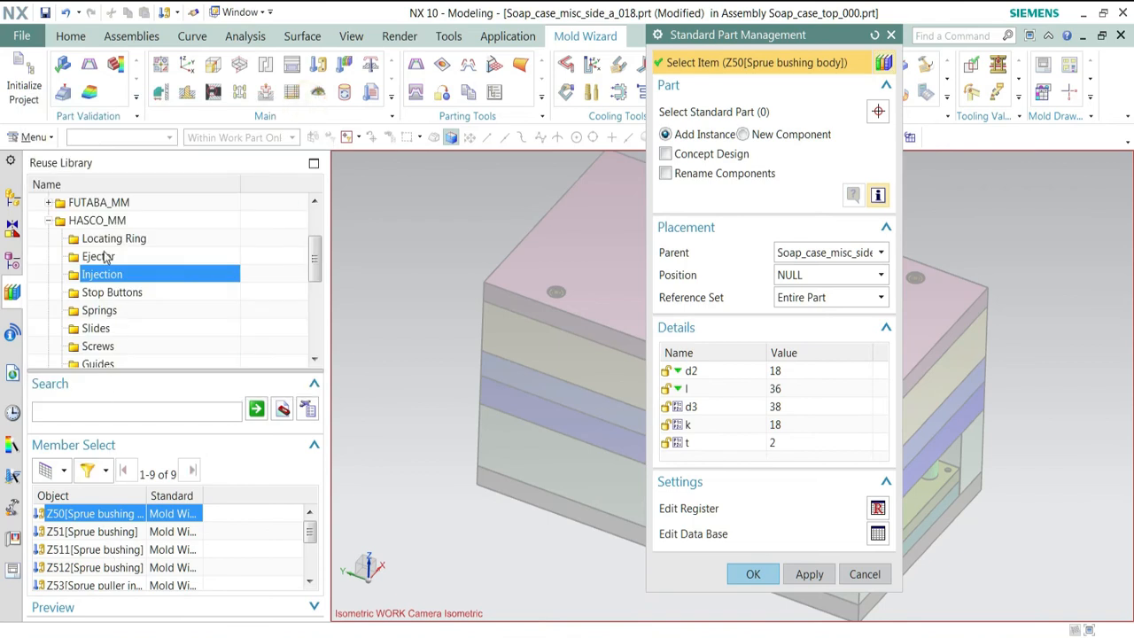
scroll(102, 215, up, 2)
click(91, 222)
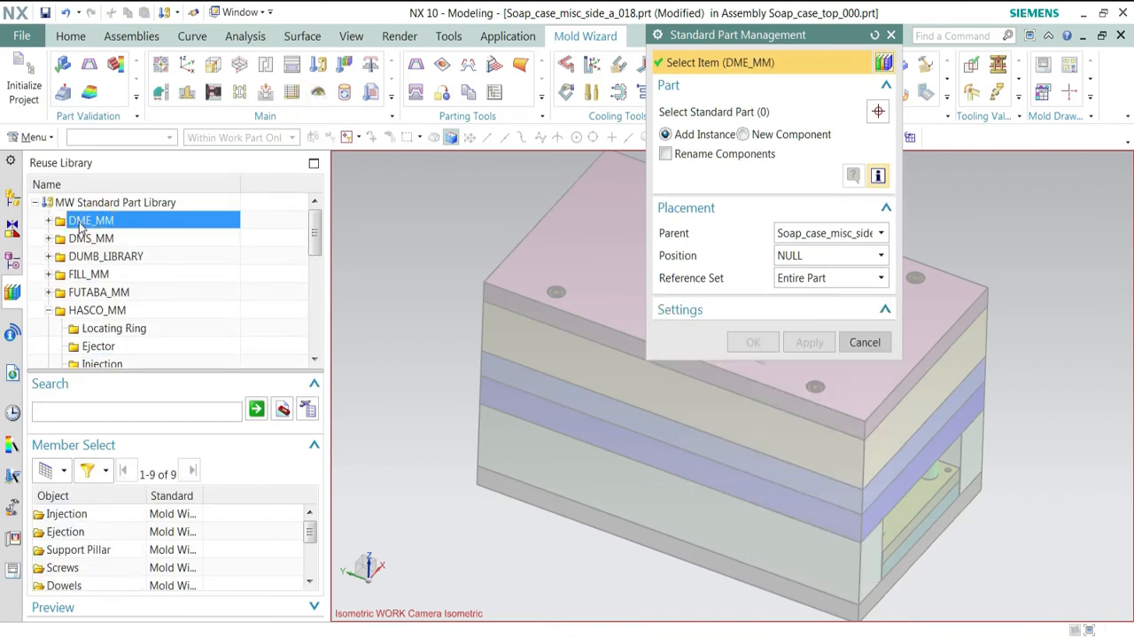
click(69, 516)
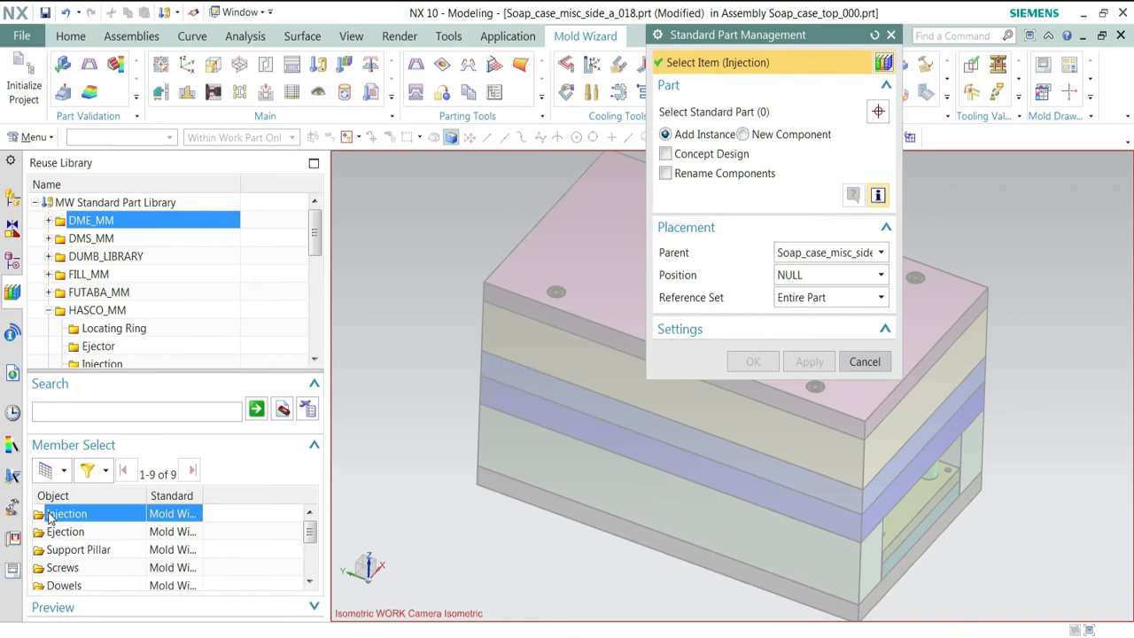
click(49, 221)
click(101, 221)
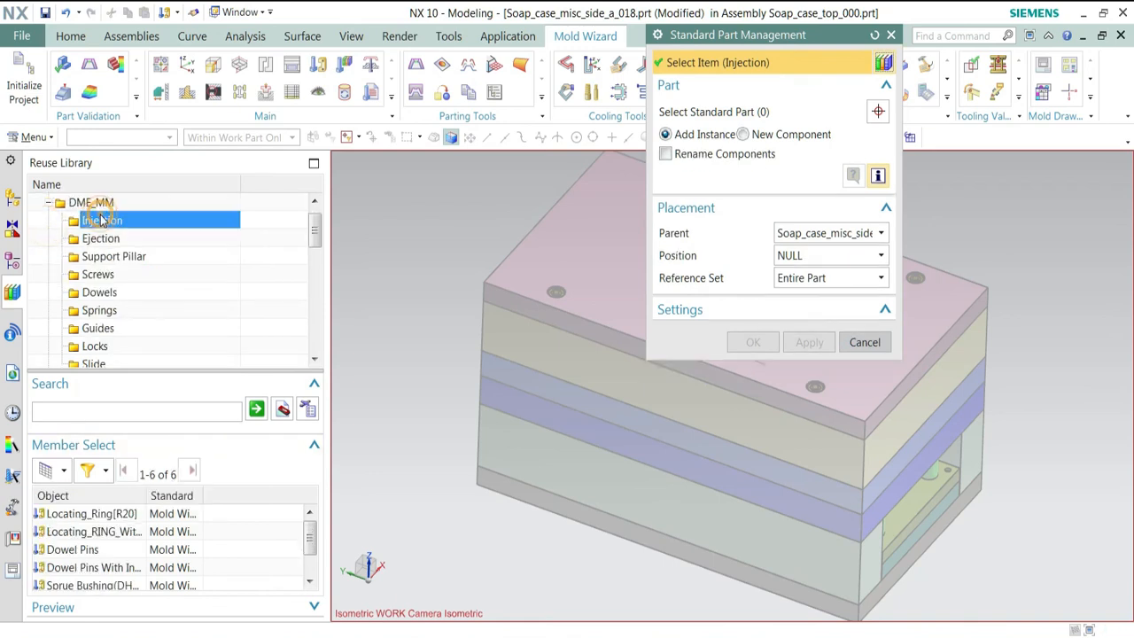
click(92, 532)
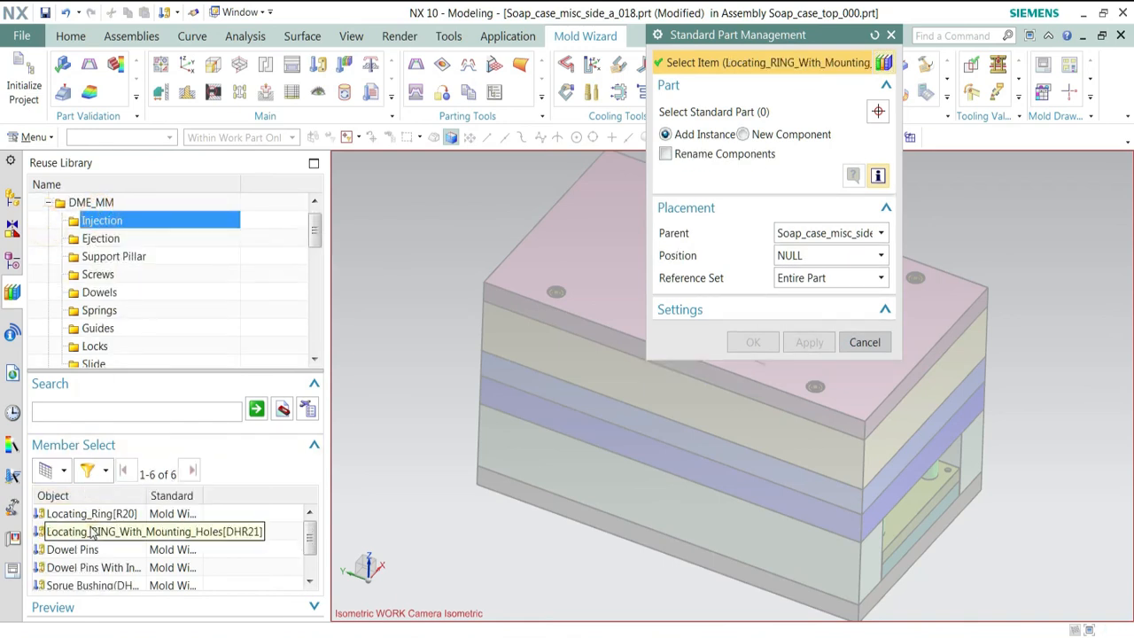
drag(801, 38, 500, 56)
Step: Review the locating ring's size parameters and try to enter a different diameter D
click(514, 389)
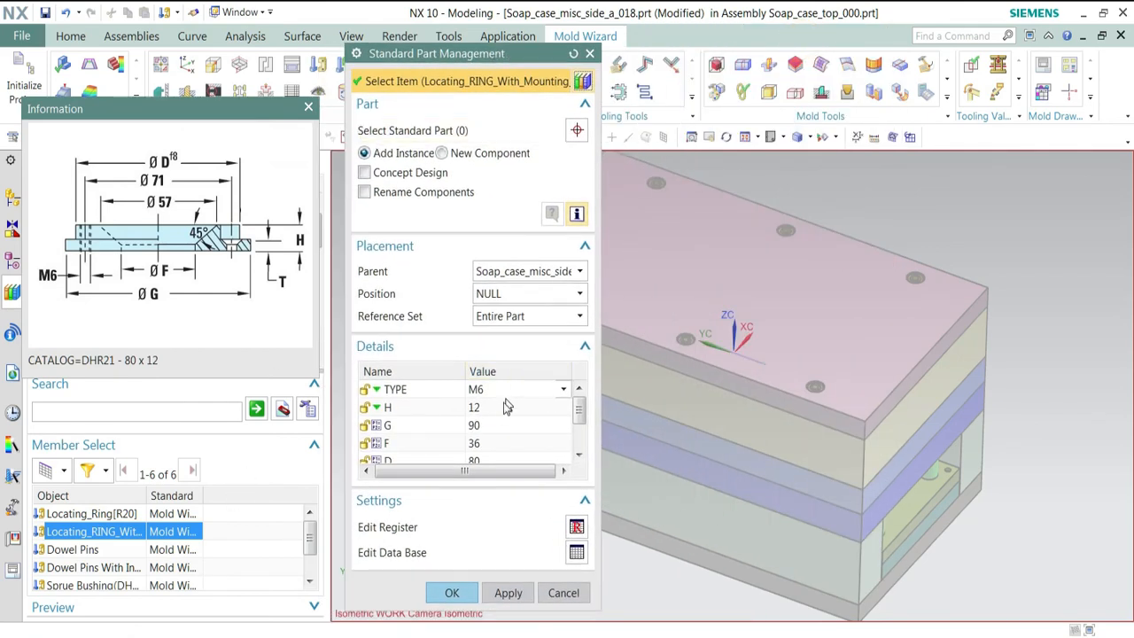
scroll(534, 453, down, 2)
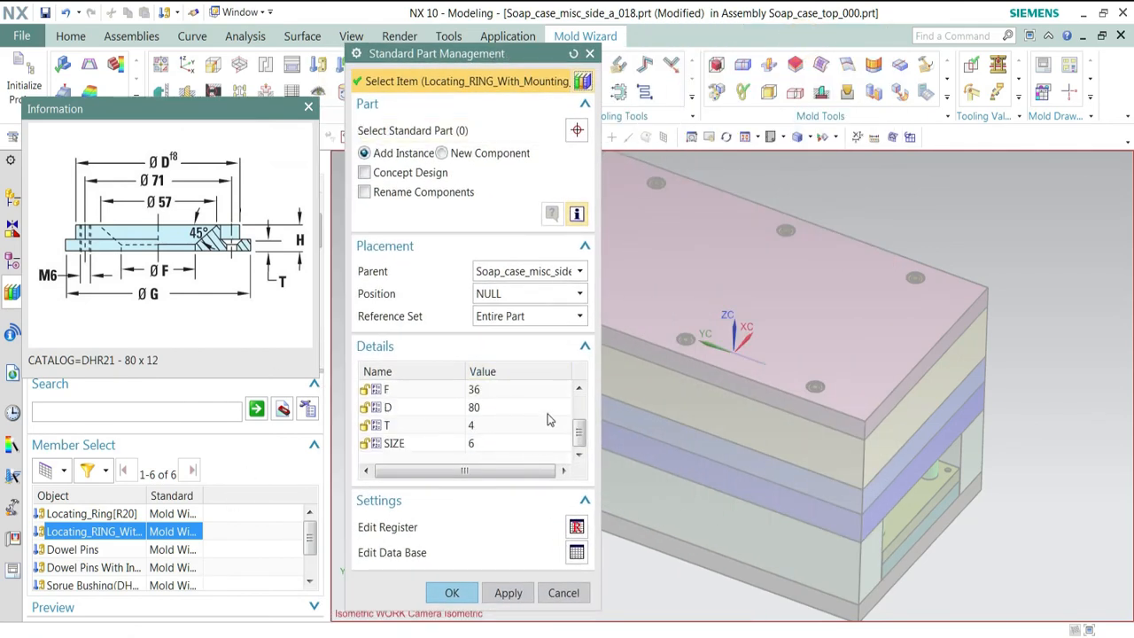
click(560, 408)
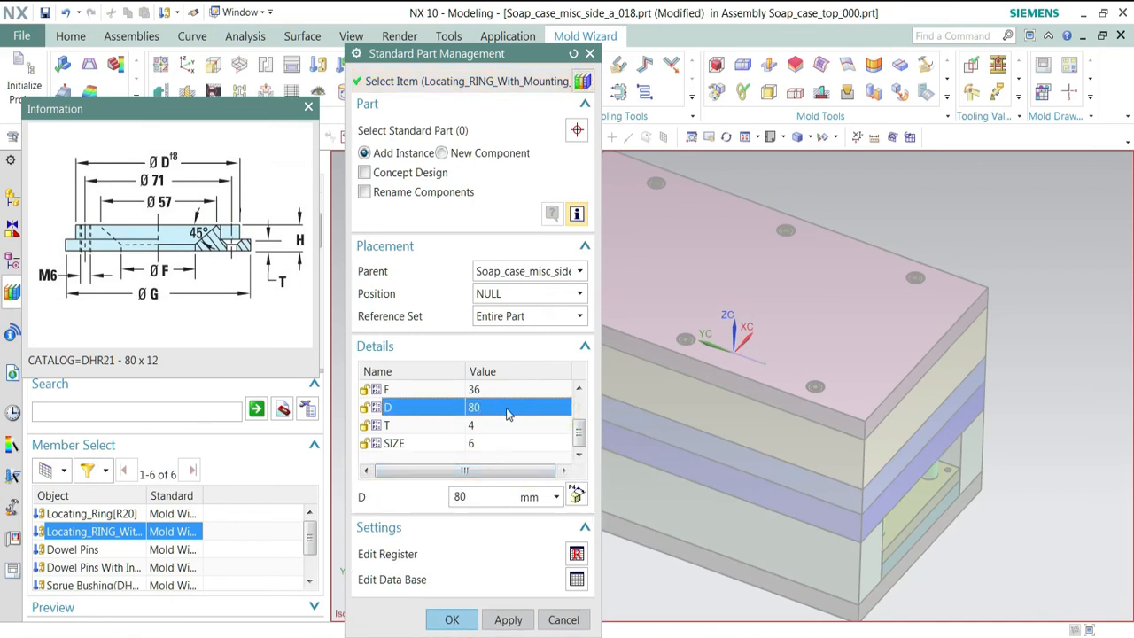
scroll(508, 414, up, 2)
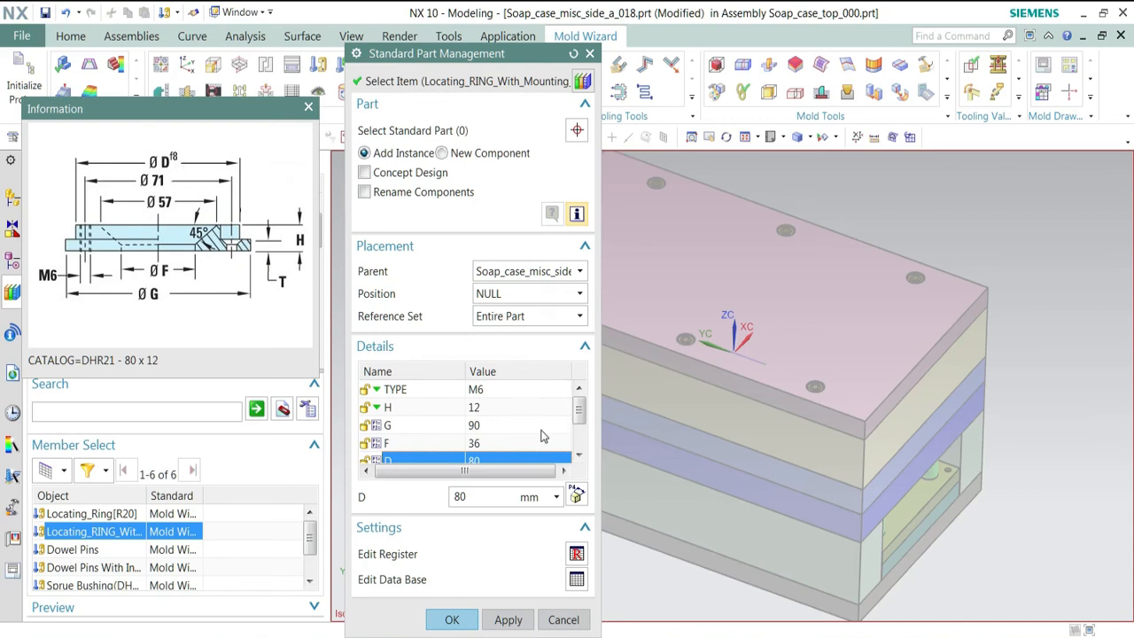
scroll(530, 441, down, 2)
double_click(470, 497)
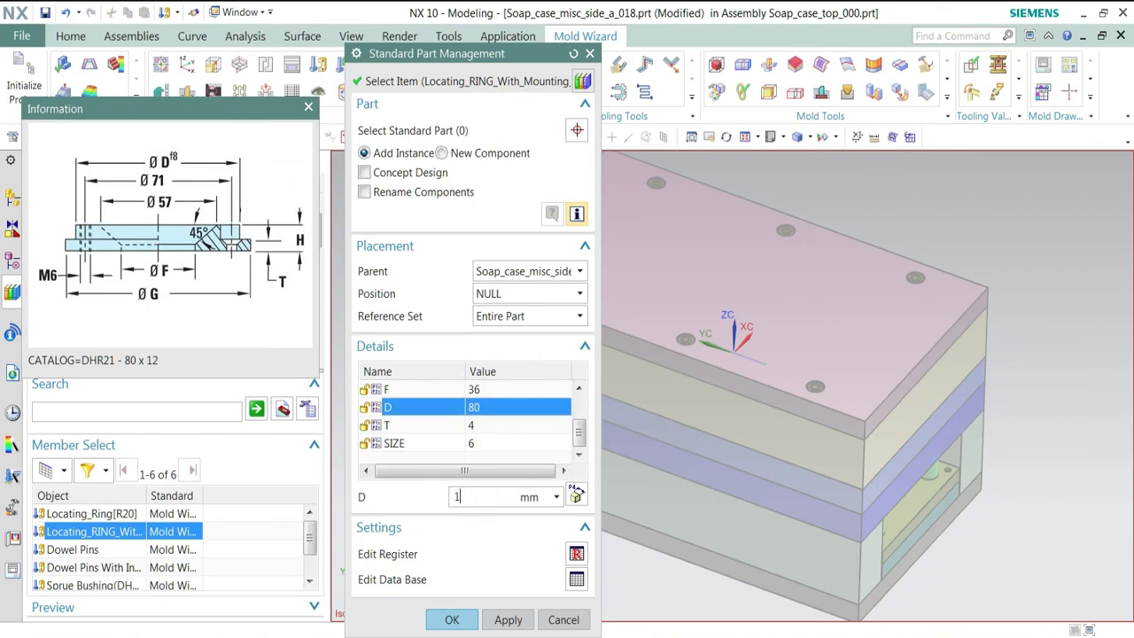
click(512, 428)
Step: Try 6 and 5 mm for the locating ring's flange thickness T, and set it back to 4 mm
double_click(470, 497)
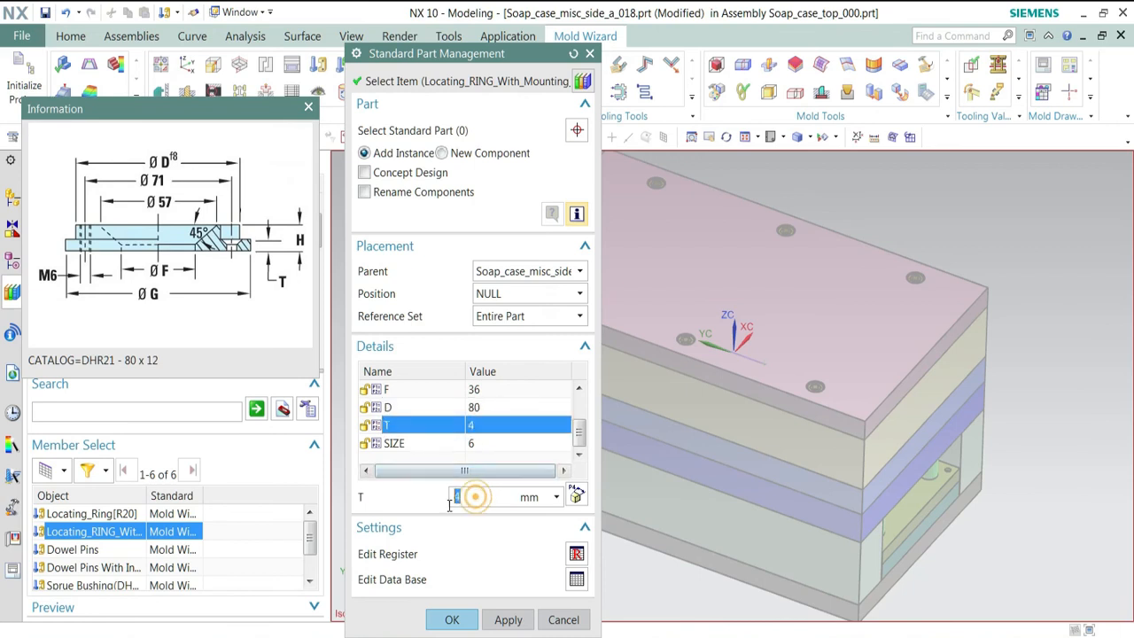
text(6)
click(493, 406)
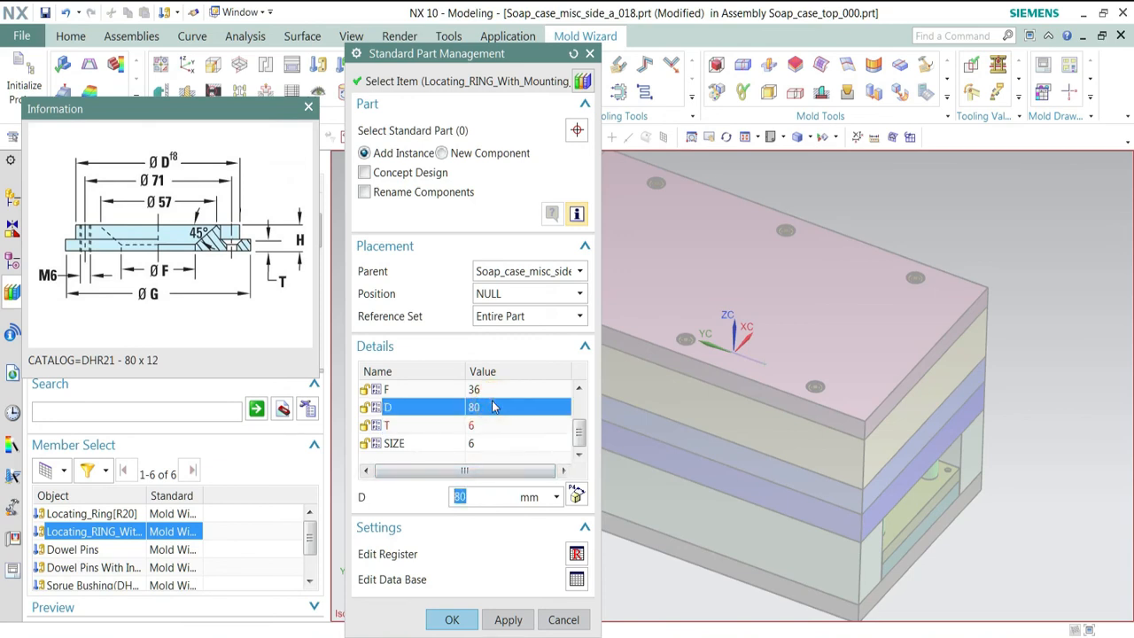
click(494, 429)
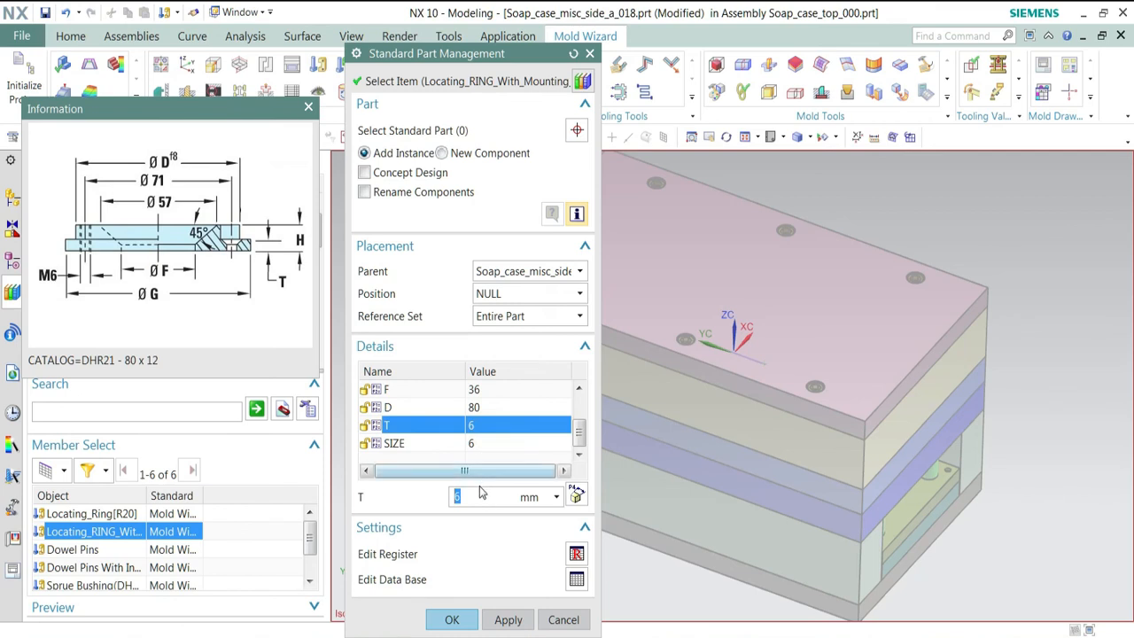
click(501, 407)
click(502, 429)
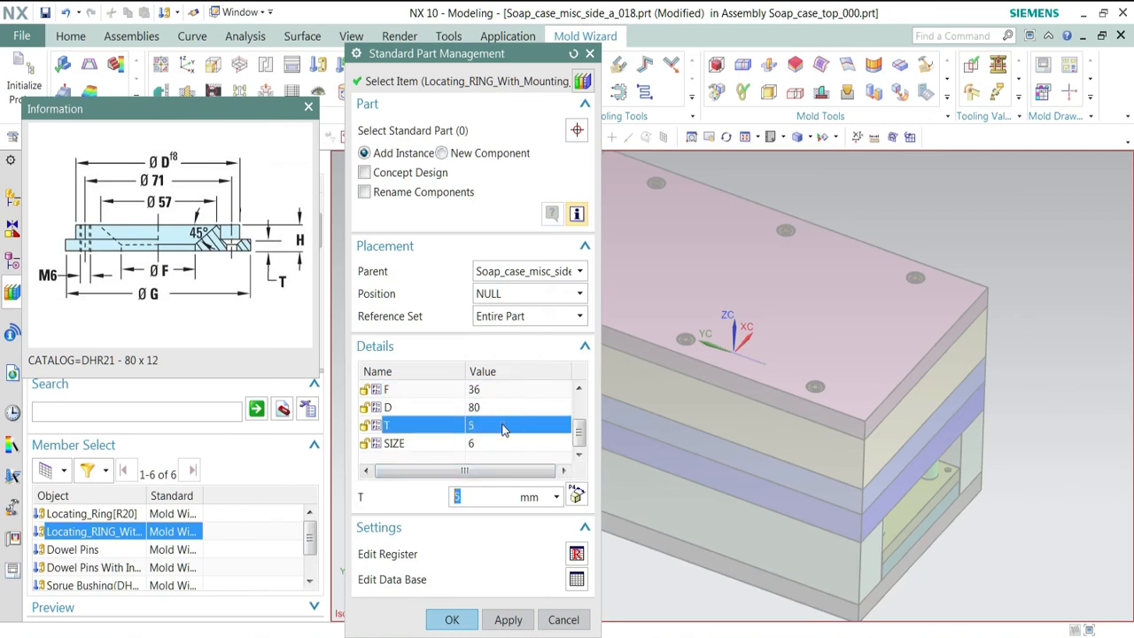
text(4)
Step: Set the locating ring's outer diameter G to 140 mm and add the ring to the mold base
click(493, 406)
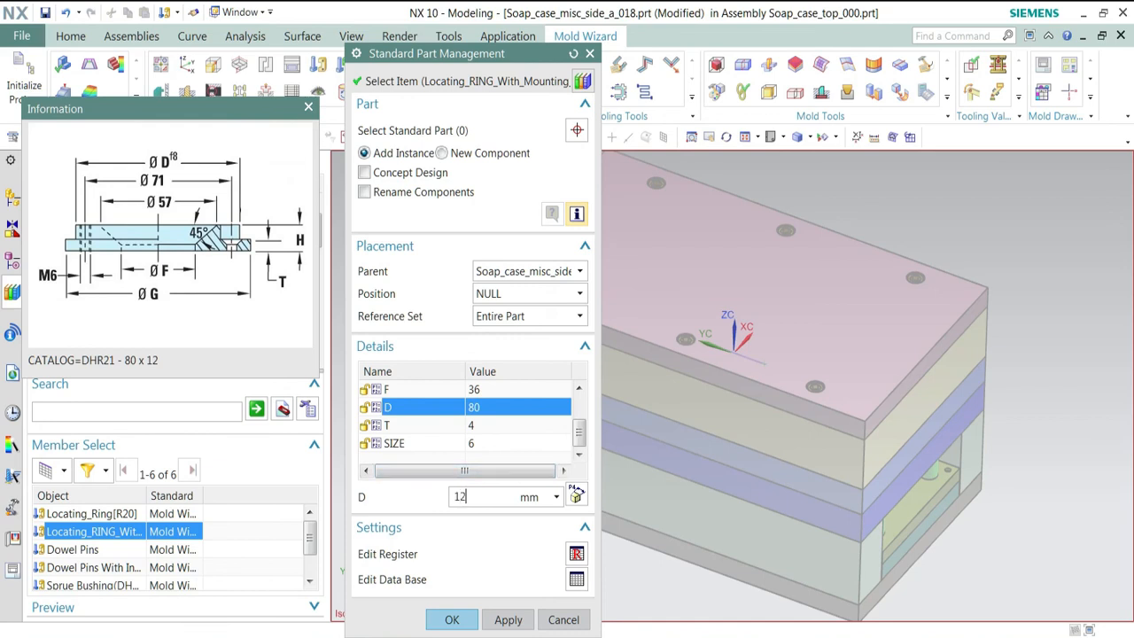
click(497, 390)
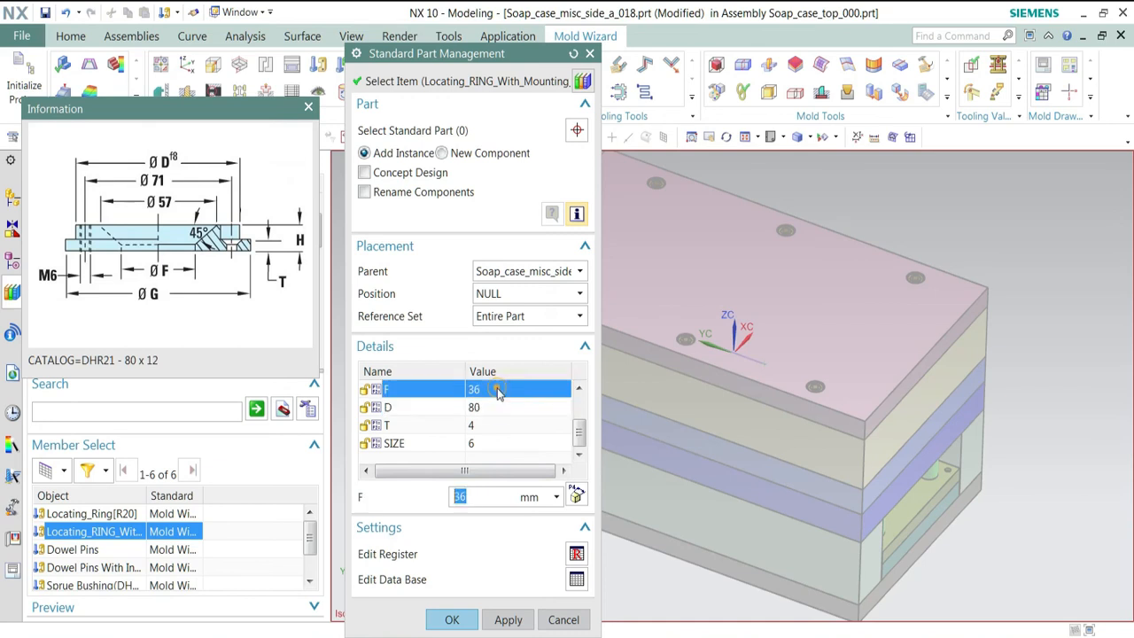
scroll(497, 390, up, 1)
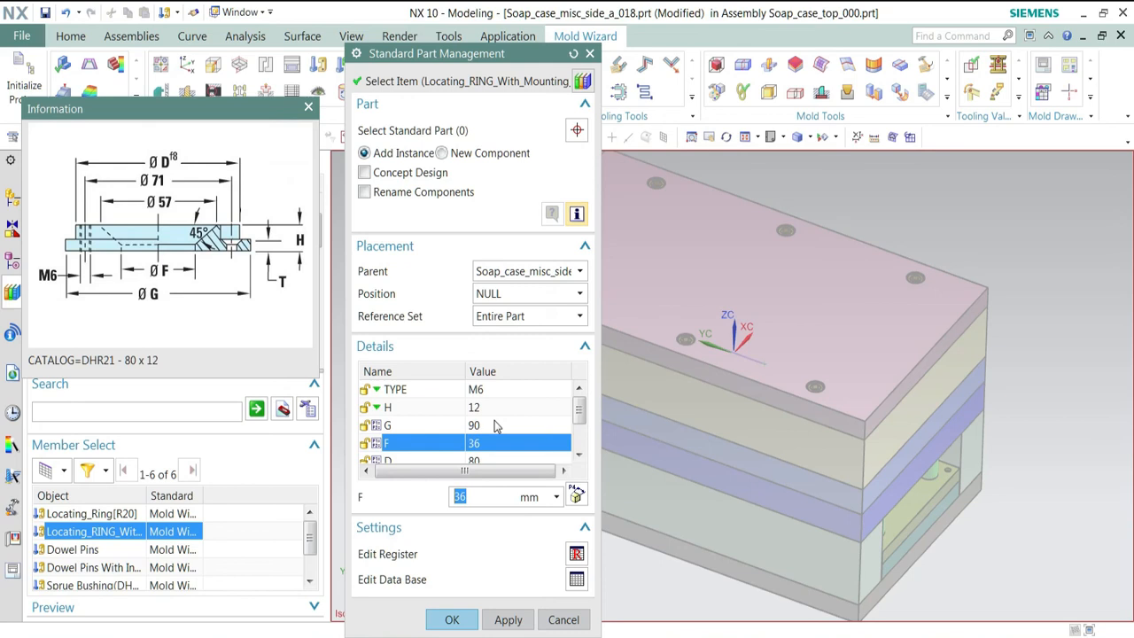
click(497, 426)
click(495, 423)
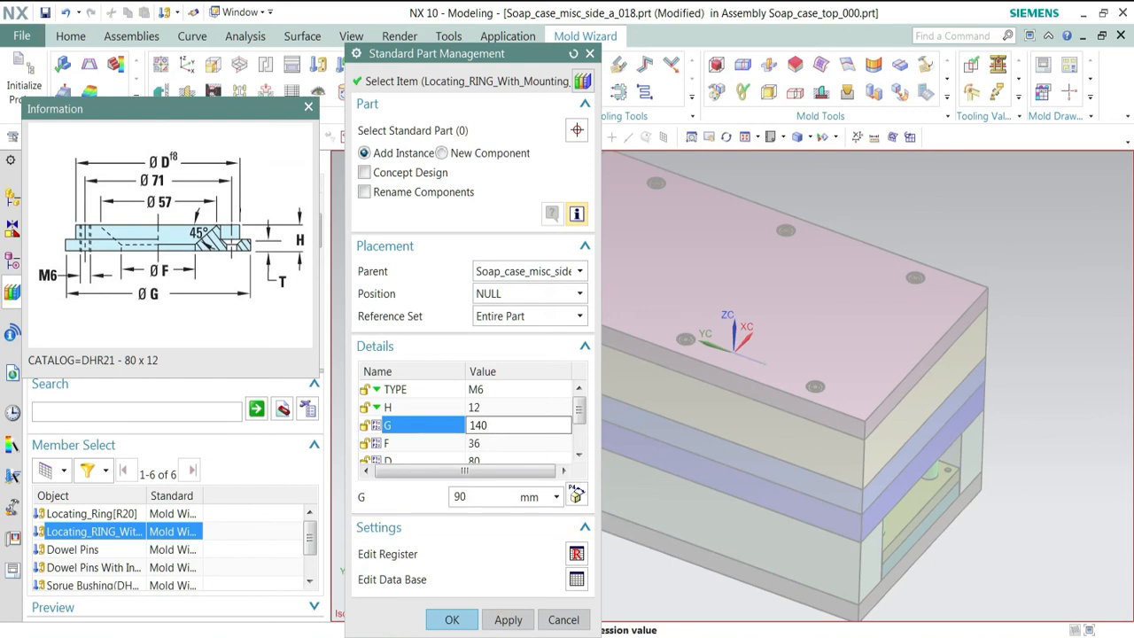
key(Return)
click(505, 622)
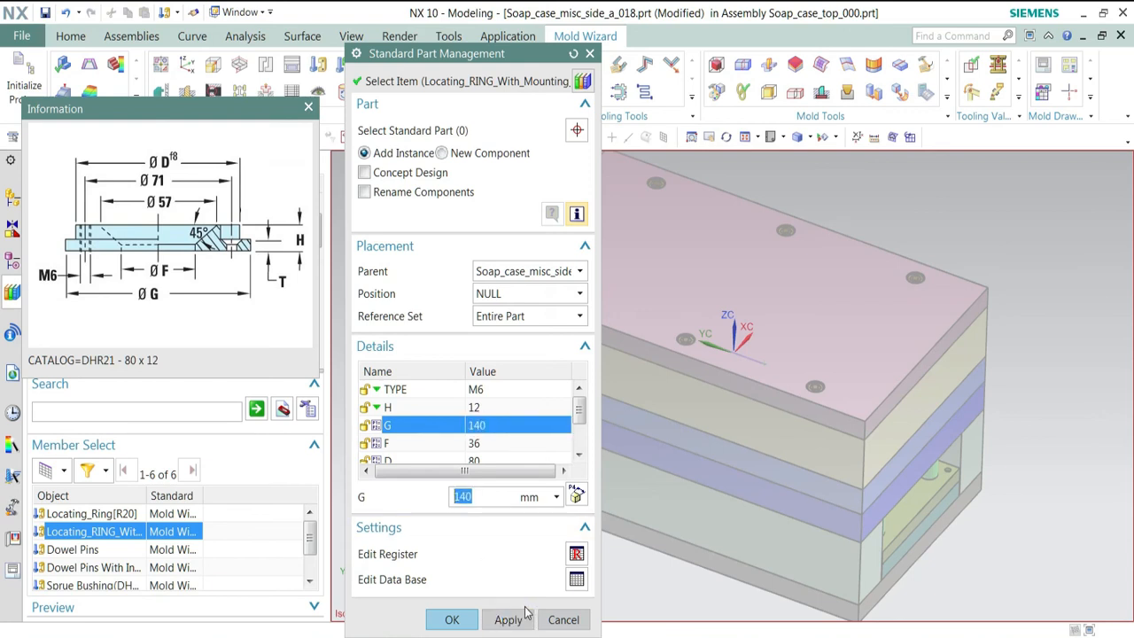
click(501, 622)
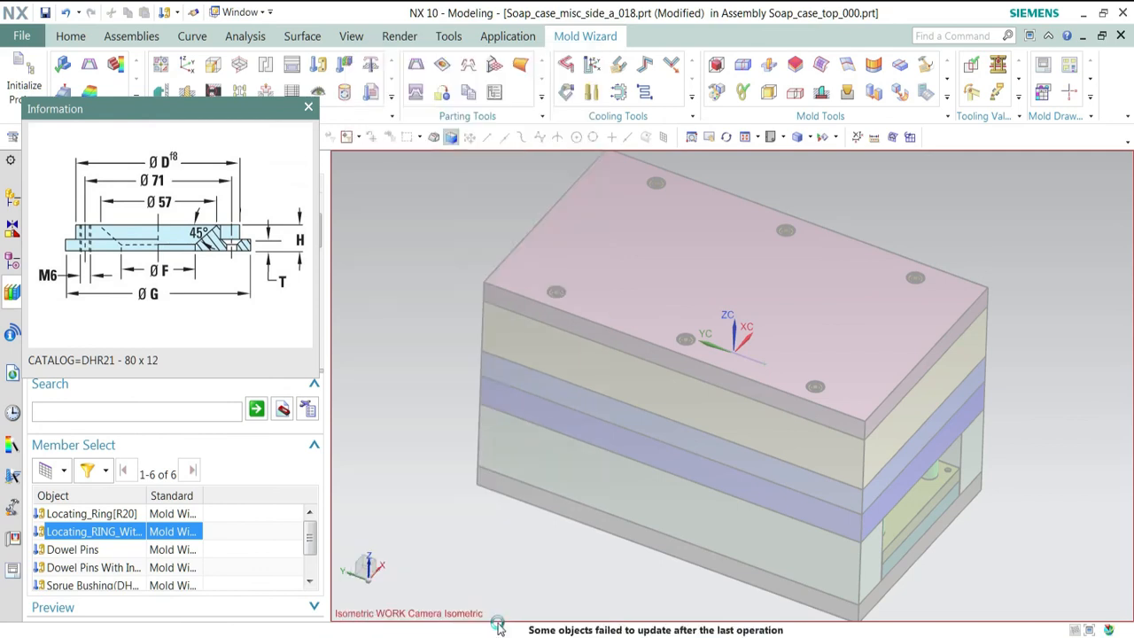
click(321, 244)
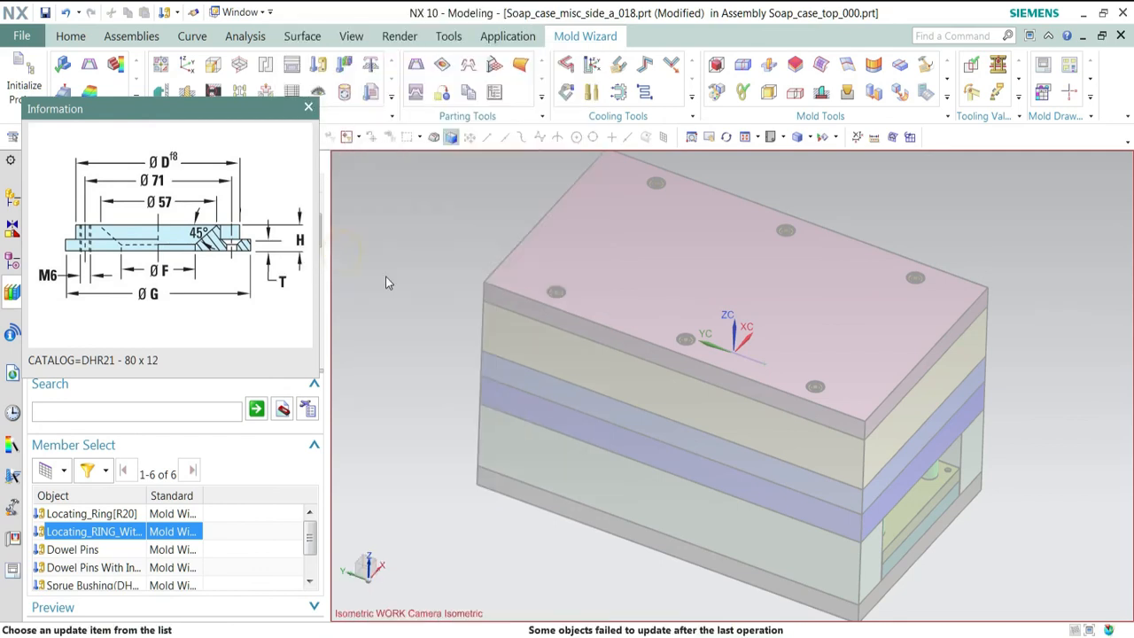
click(370, 280)
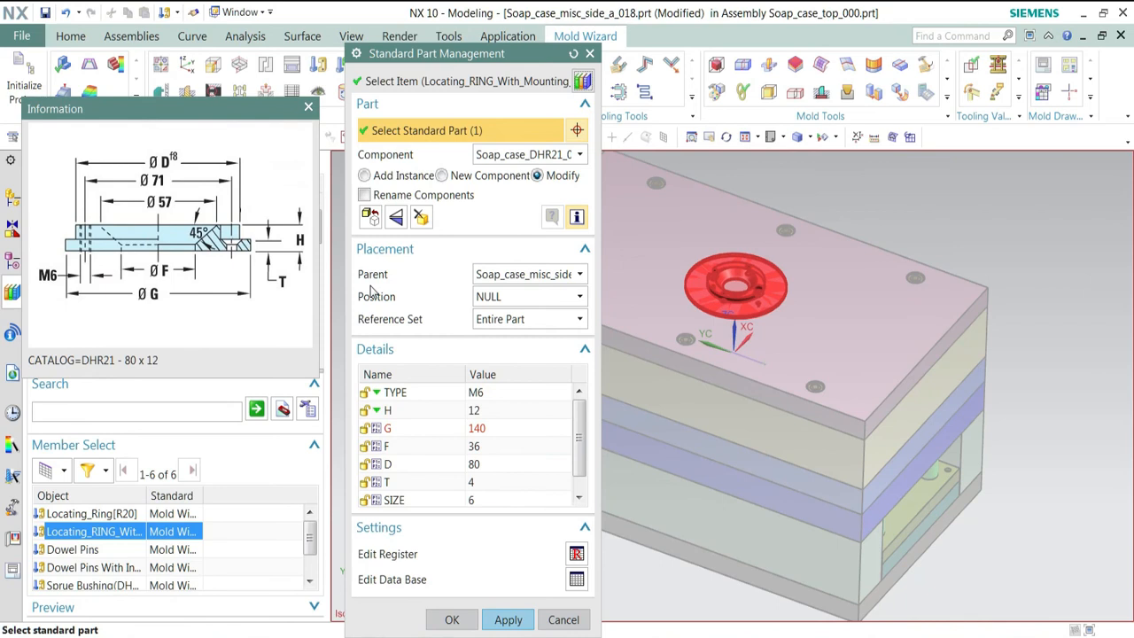
Step: Modify the inserted locating ring's diameter D to 120 mm and finish editing it
click(496, 468)
double_click(494, 440)
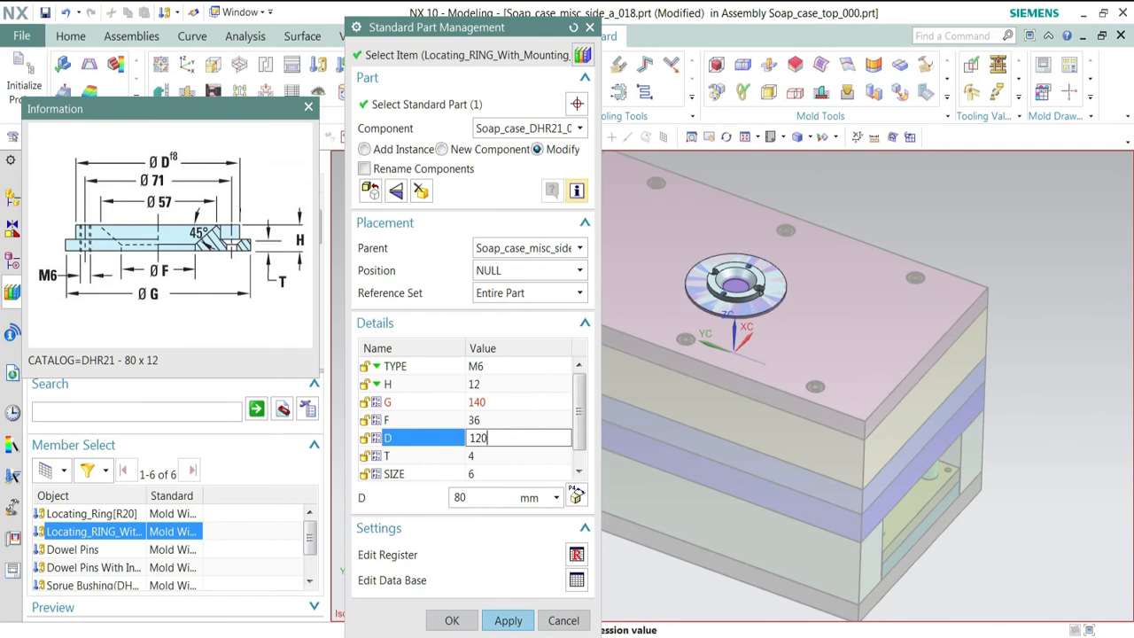
click(499, 618)
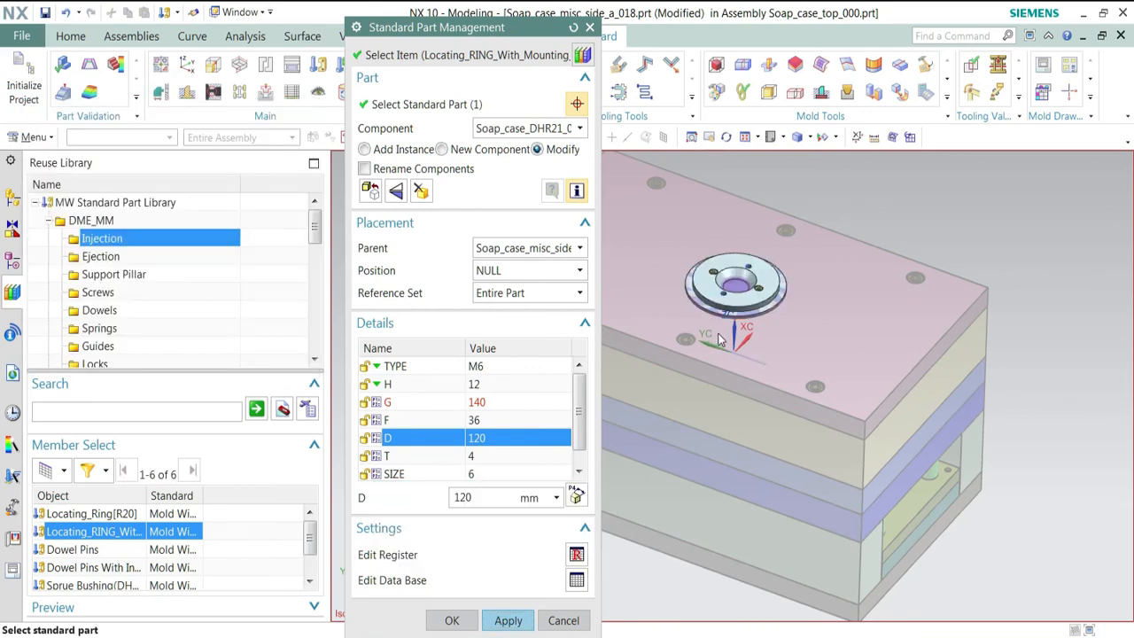
click(450, 622)
scroll(773, 262, up, 4)
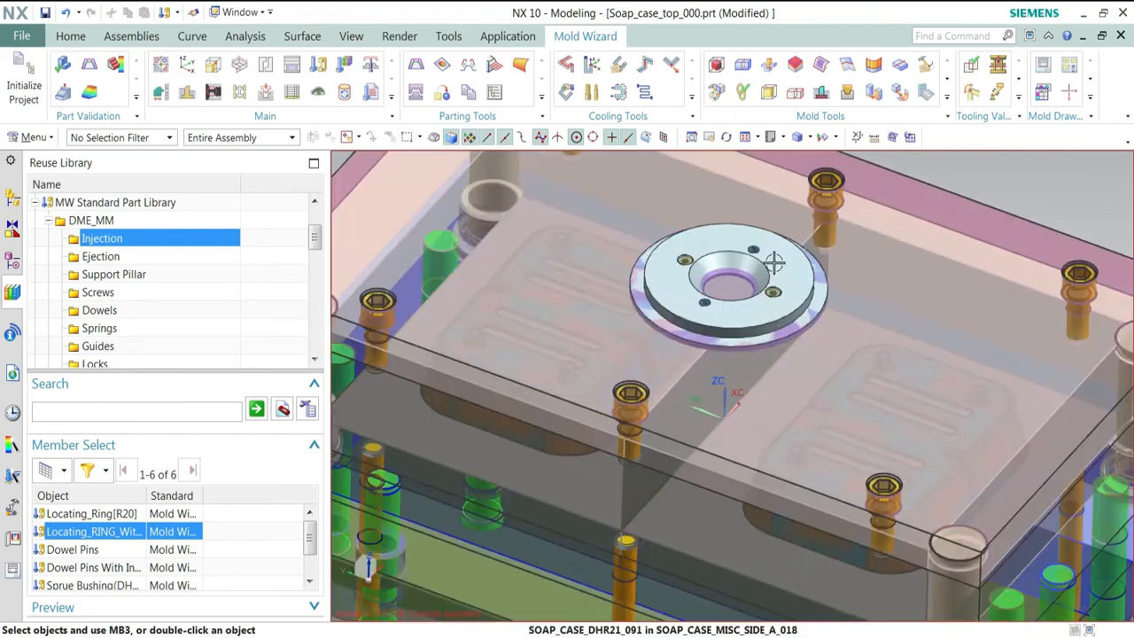
scroll(773, 262, up, 3)
mouse_move(703, 292)
middle_down()
mouse_move(716, 314)
mouse_move(682, 292)
middle_up()
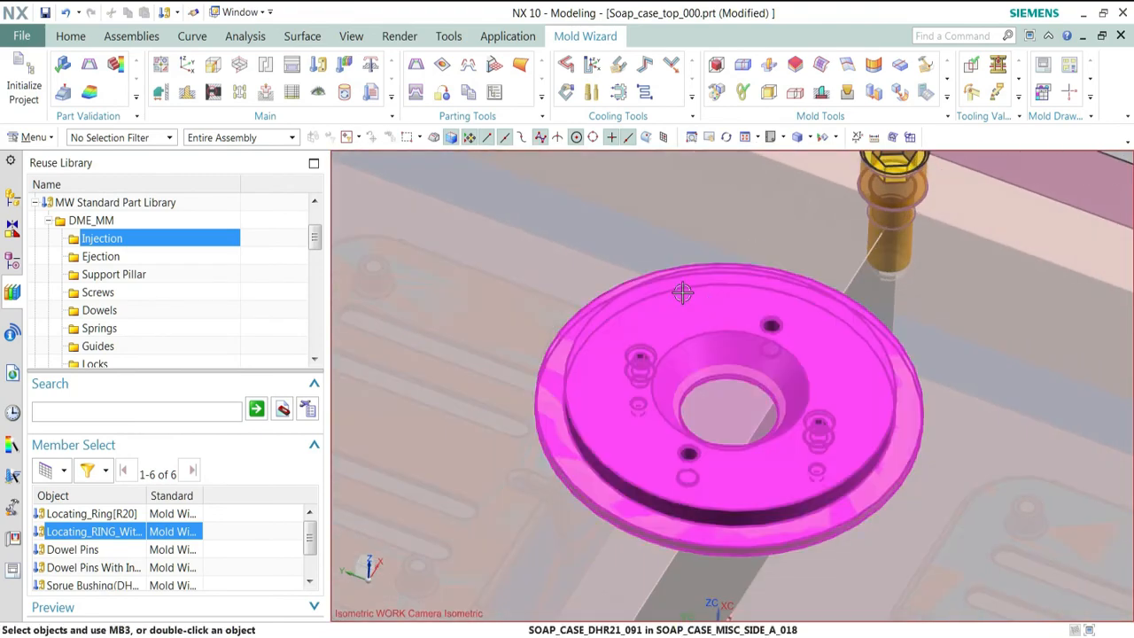
scroll(682, 292, down, 4)
middle_drag(673, 350, 706, 336)
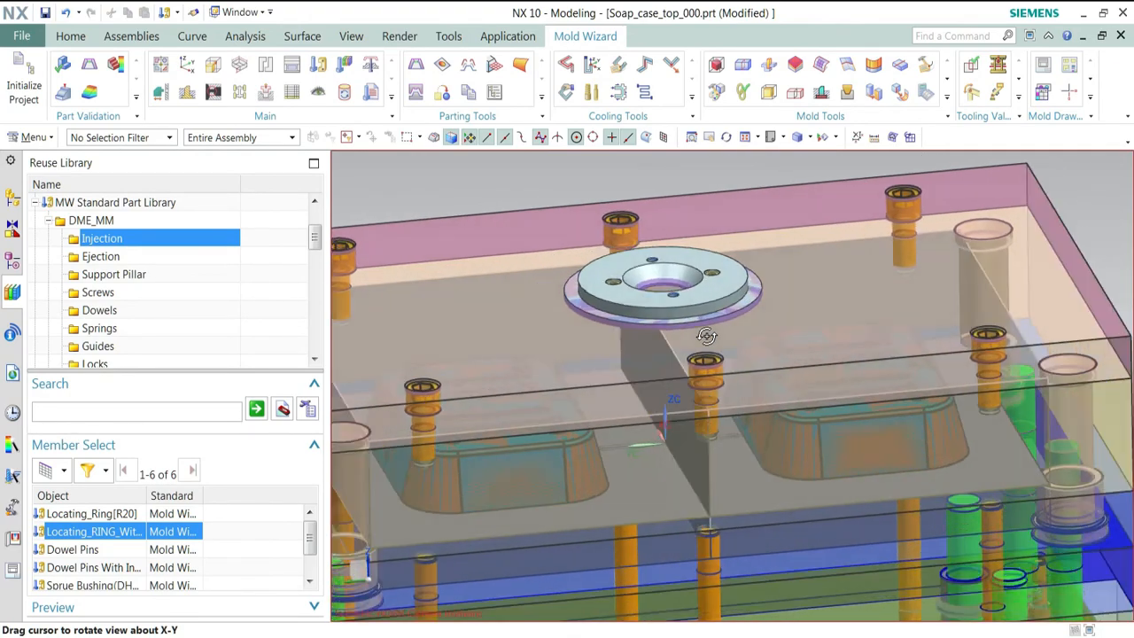
click(319, 68)
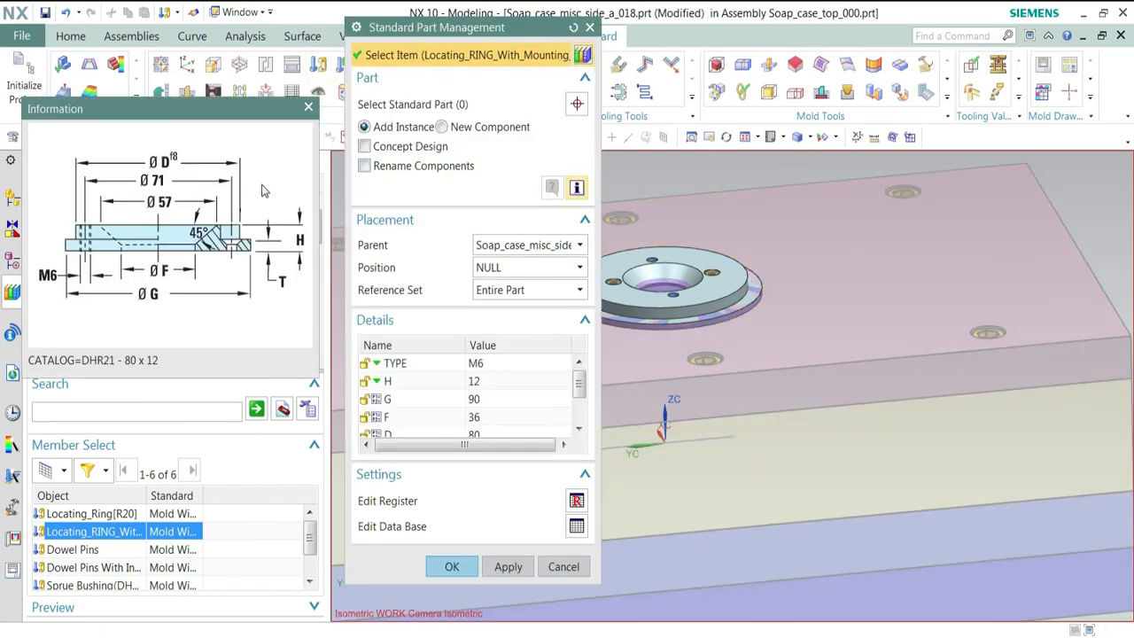
click(307, 108)
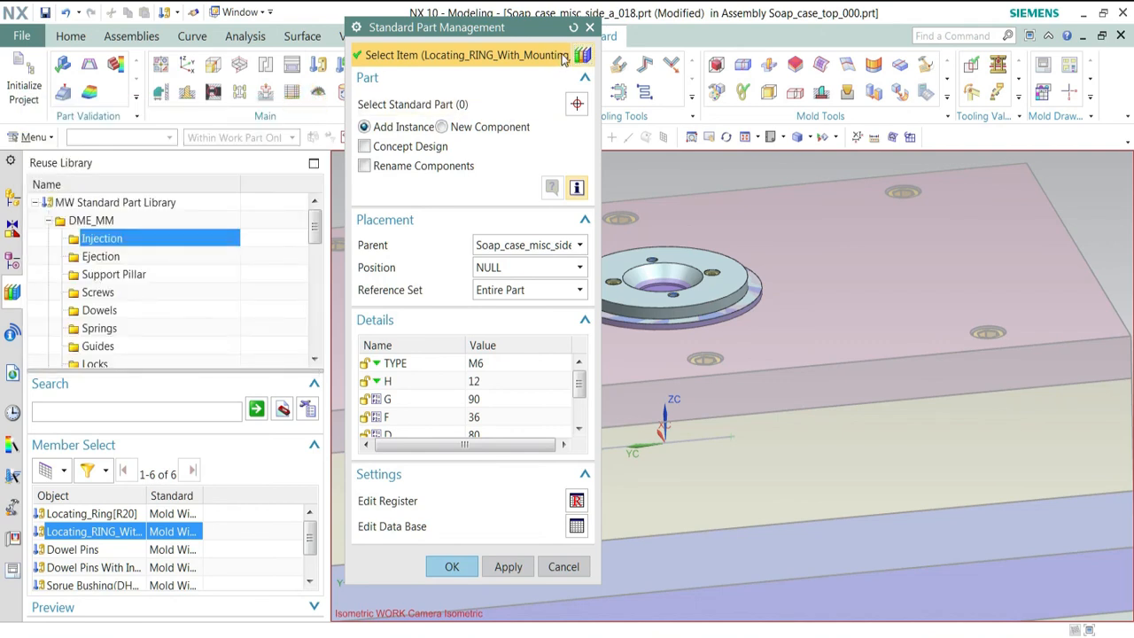
click(589, 28)
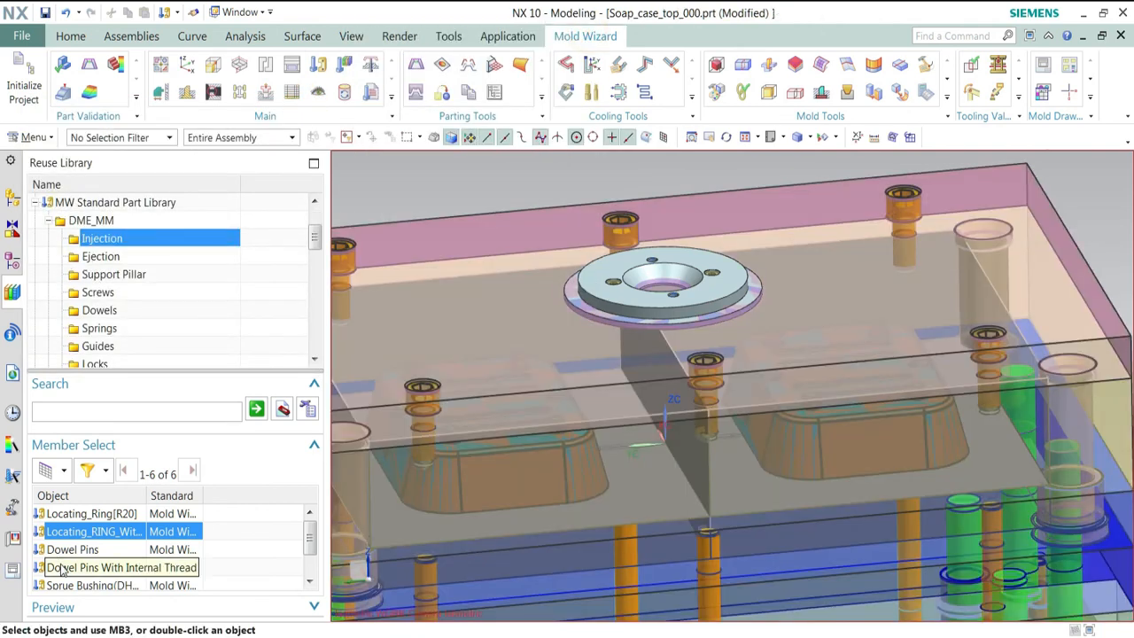
Step: Choose Sprue Bushing(DHR76 DHR78) from the DME_MM Injection parts for insertion
click(83, 583)
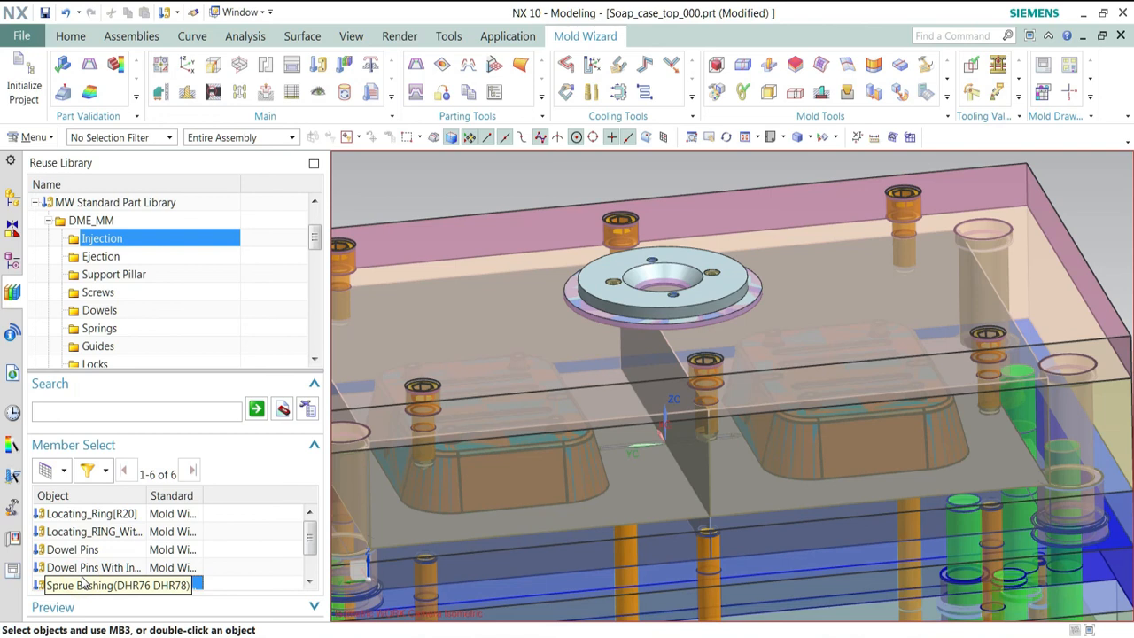
double_click(83, 585)
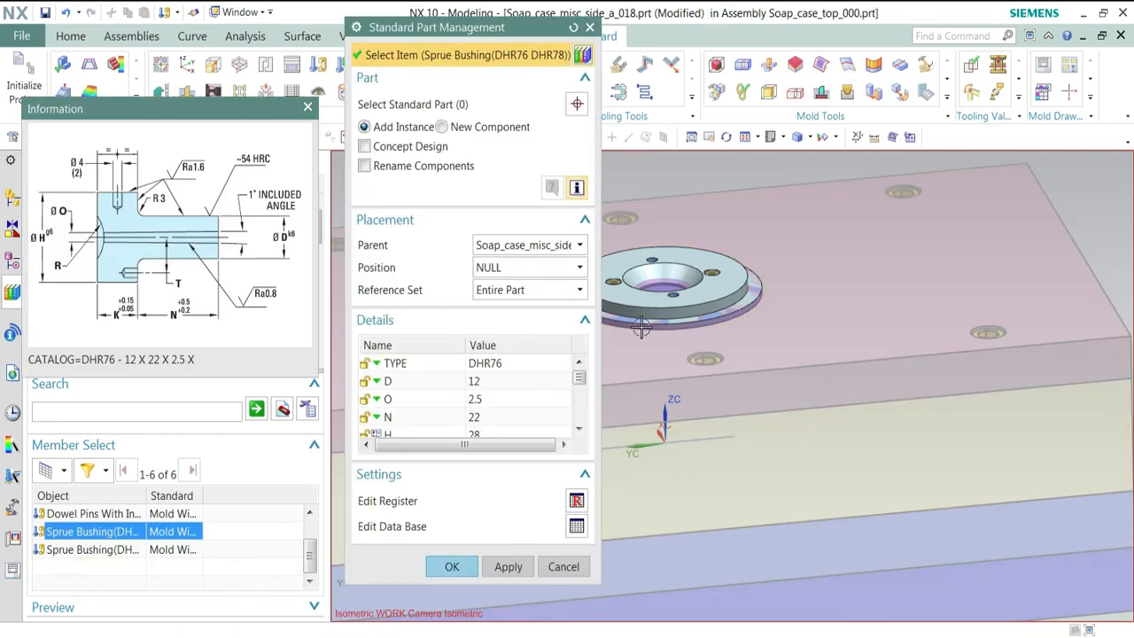
drag(461, 31, 321, 30)
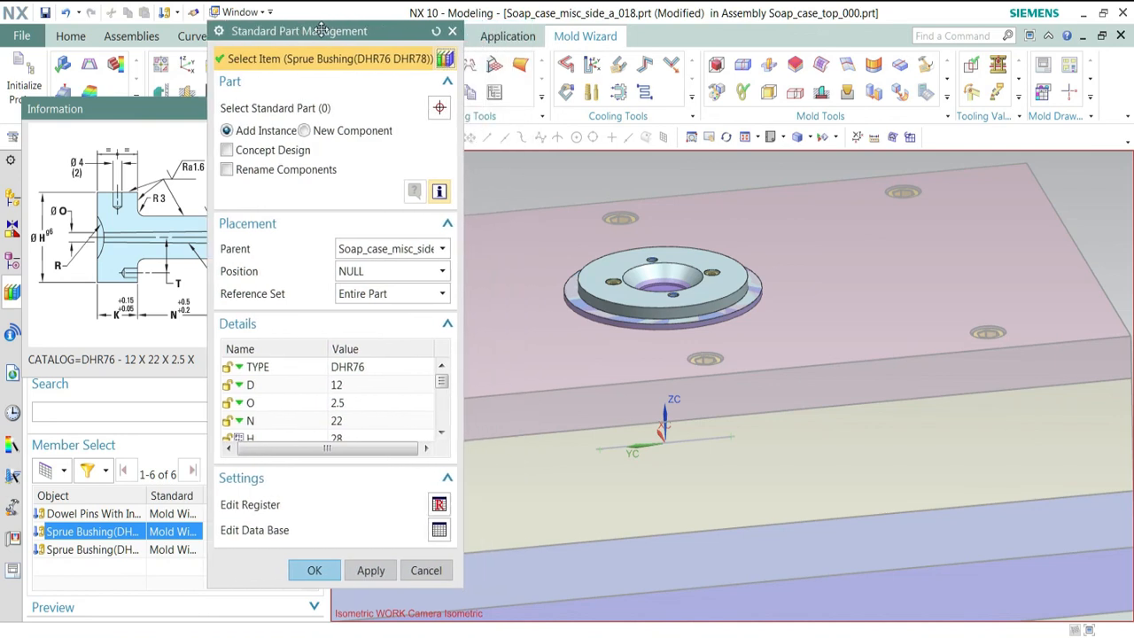
Step: Start a measurement for the sprue bushing's K parameter and try the direct distance from the locating ring to the top plate's lower edge
middle_drag(779, 320, 756, 289)
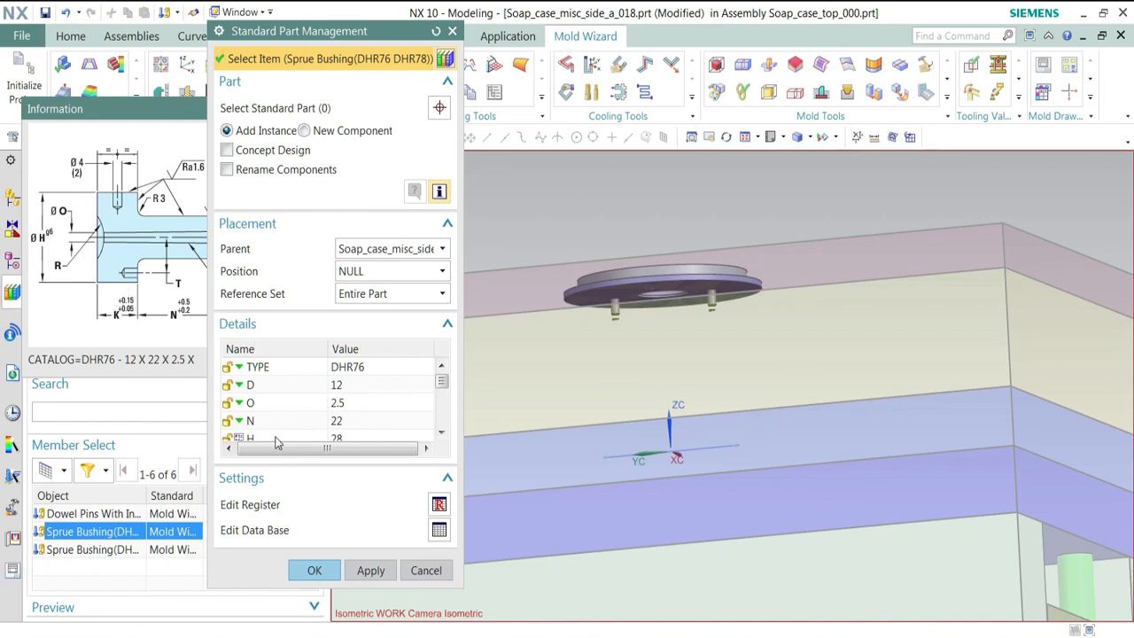
click(378, 410)
scroll(379, 410, down, 1)
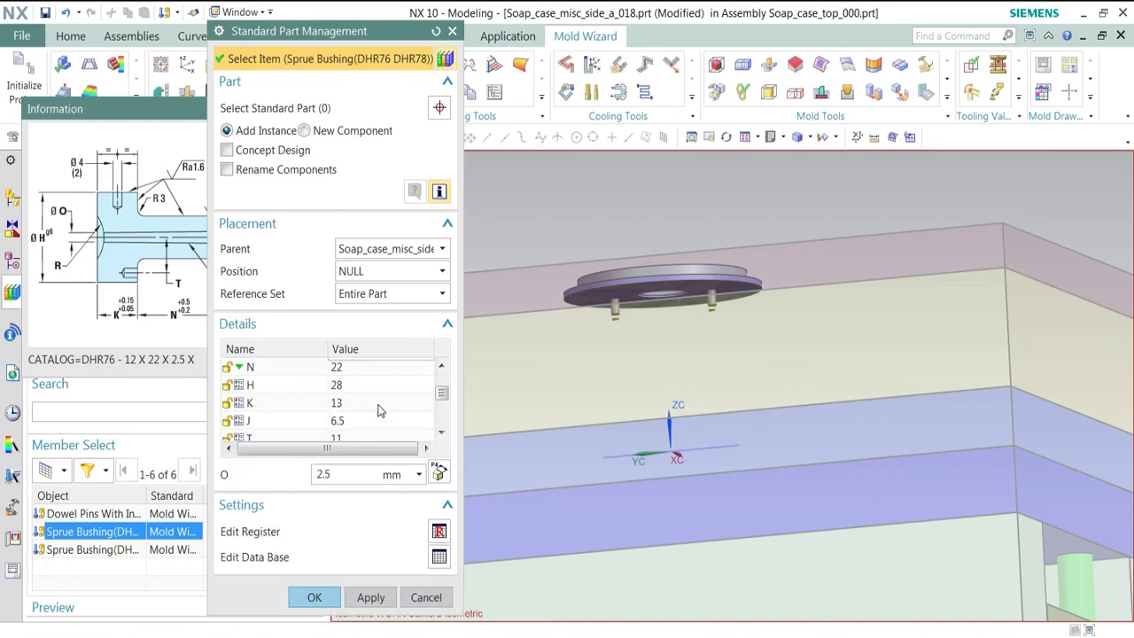
click(379, 403)
click(418, 474)
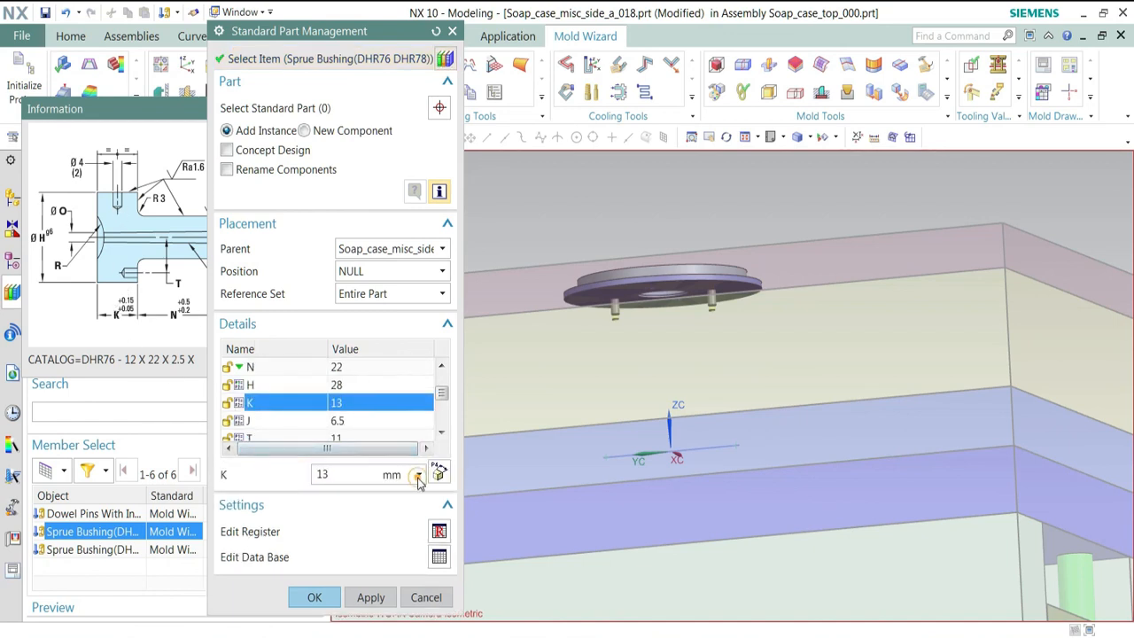
click(452, 495)
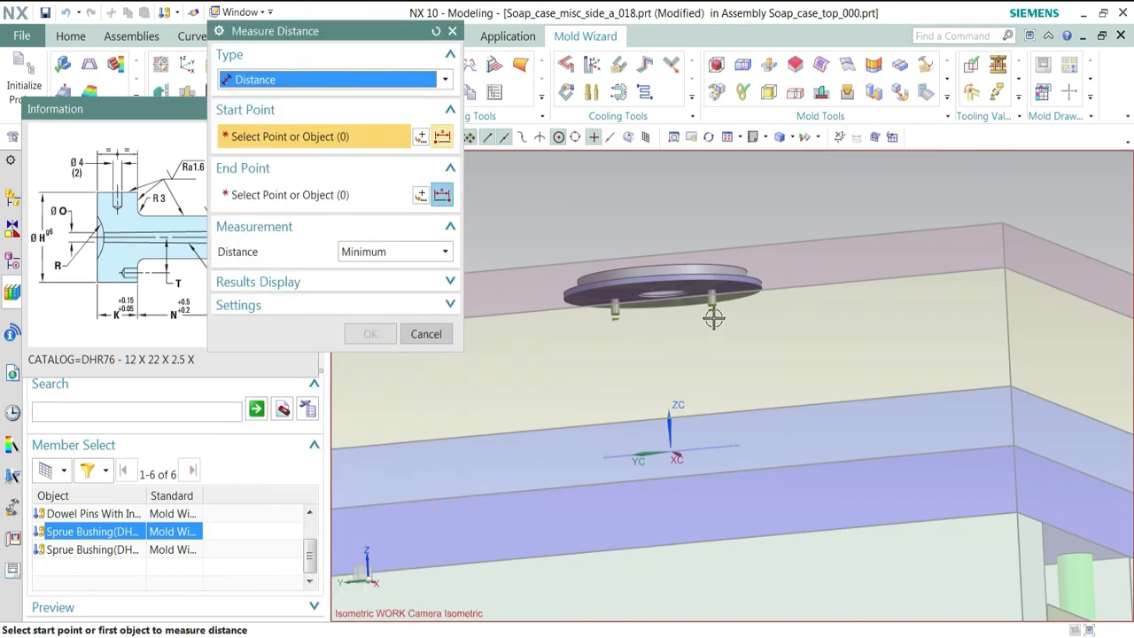
scroll(652, 288, up, 3)
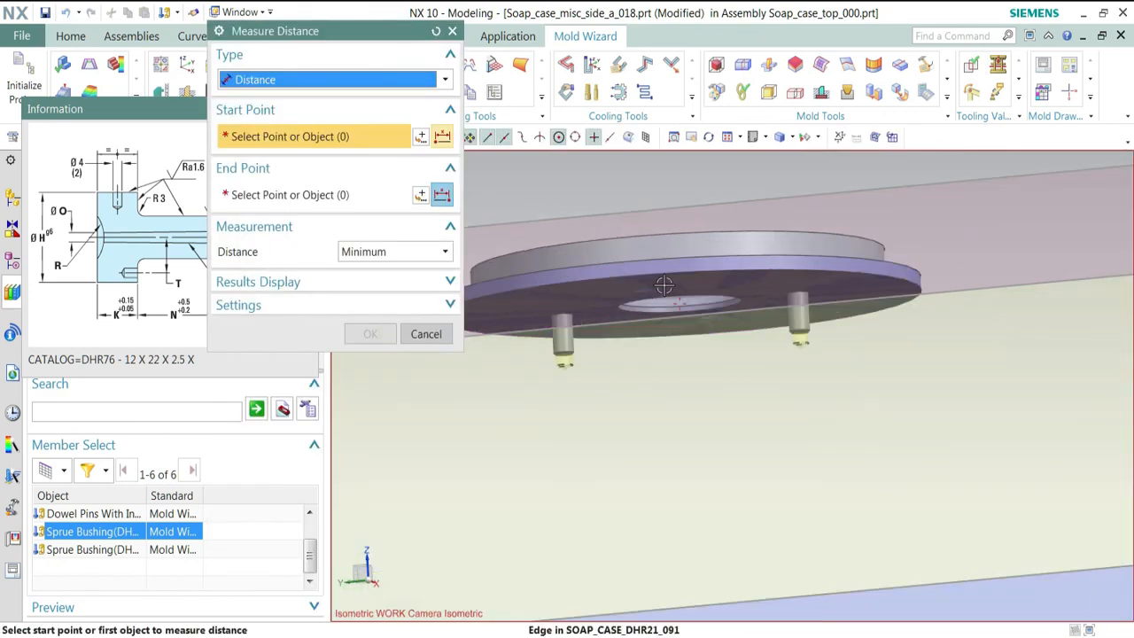
click(666, 283)
scroll(628, 284, down, 3)
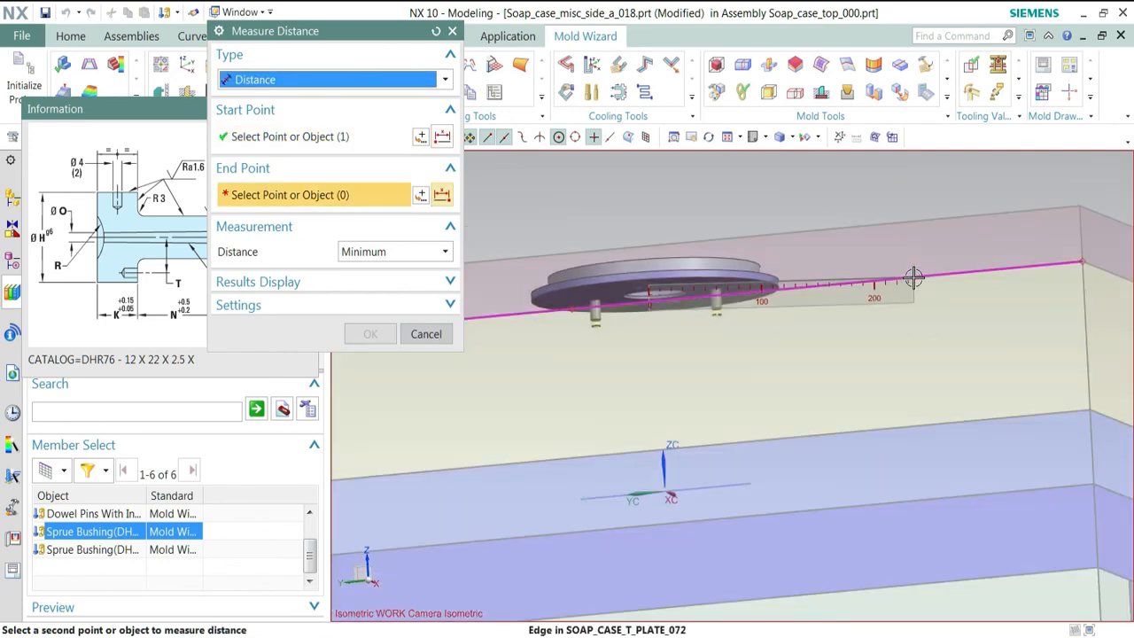
click(914, 277)
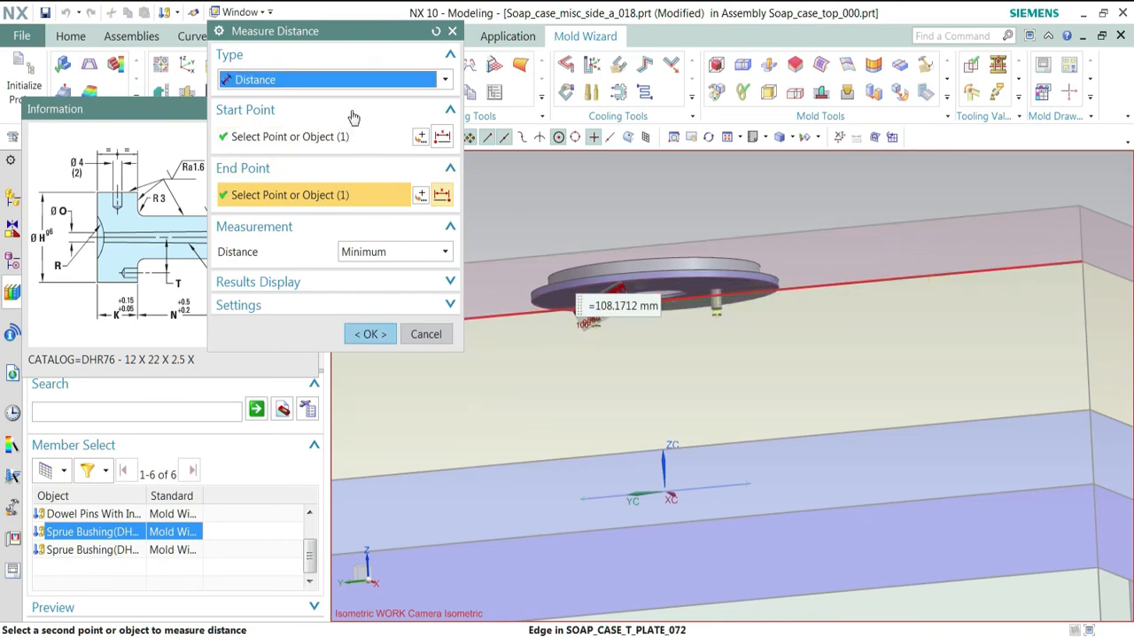
Step: Set K by measuring the projected distance along ZC from the locating ring's underside to the top plate's lower edge
click(353, 80)
click(334, 134)
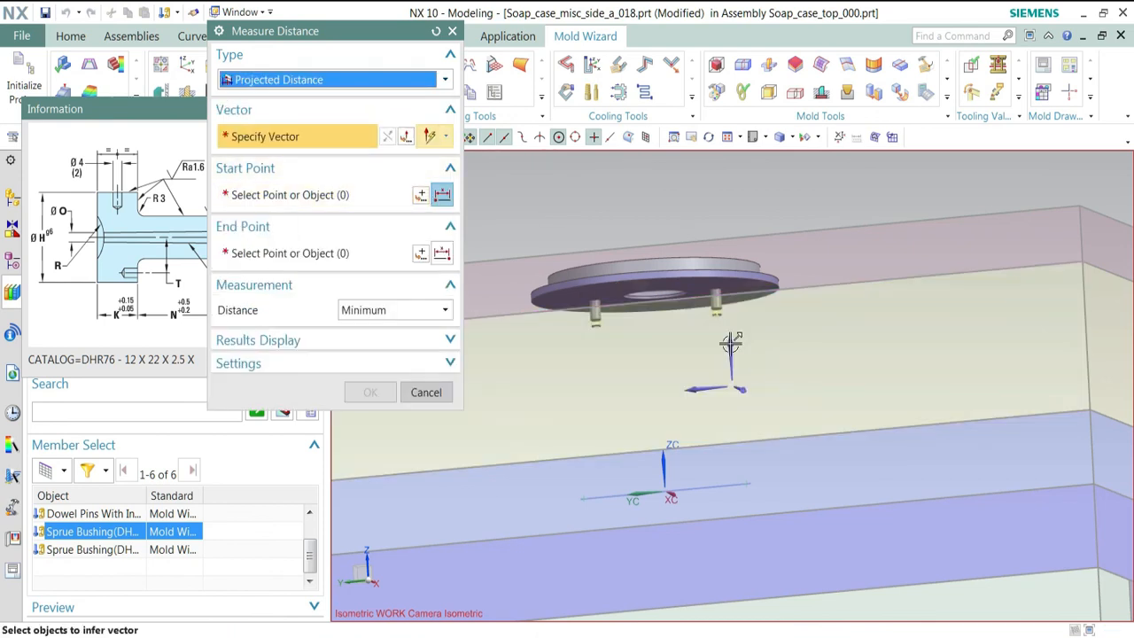
click(729, 352)
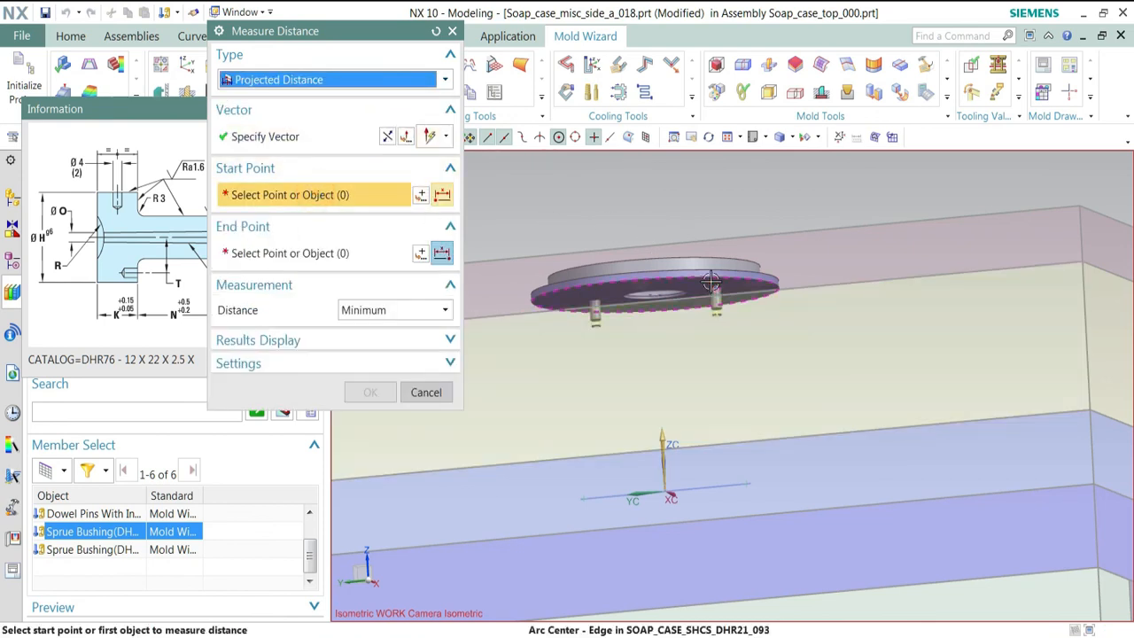
scroll(689, 283, up, 3)
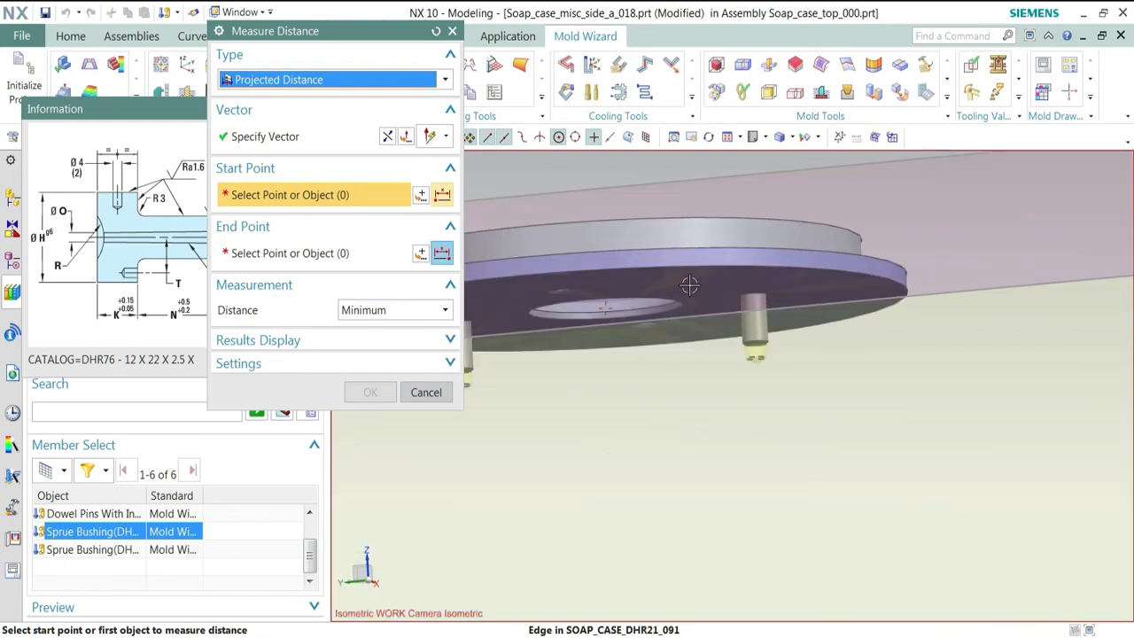
click(680, 256)
scroll(679, 256, down, 3)
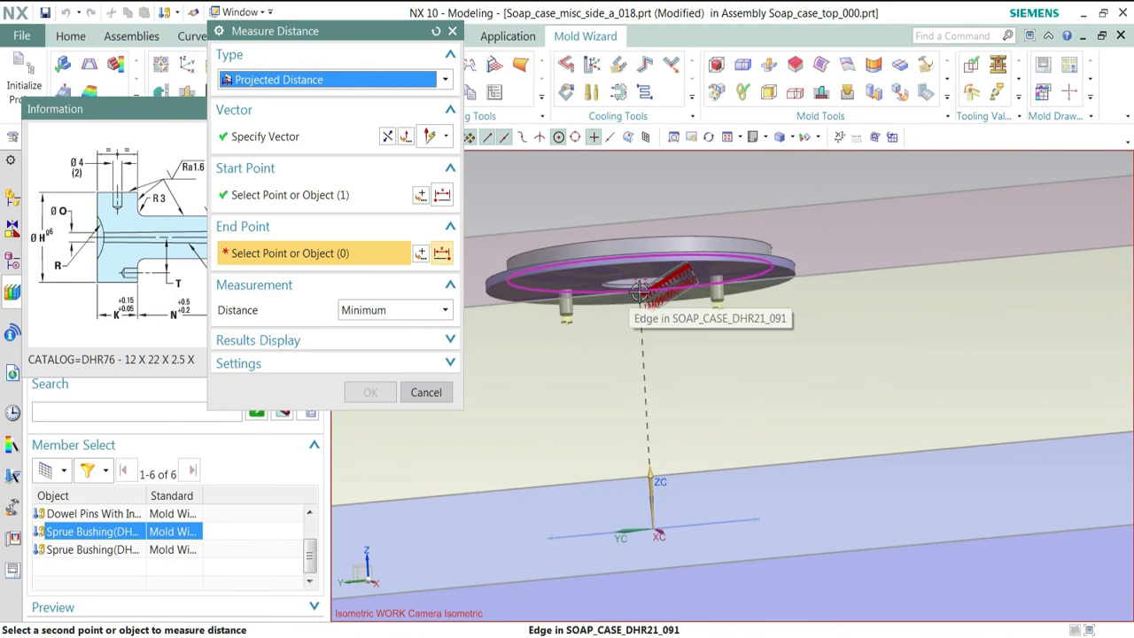
click(830, 275)
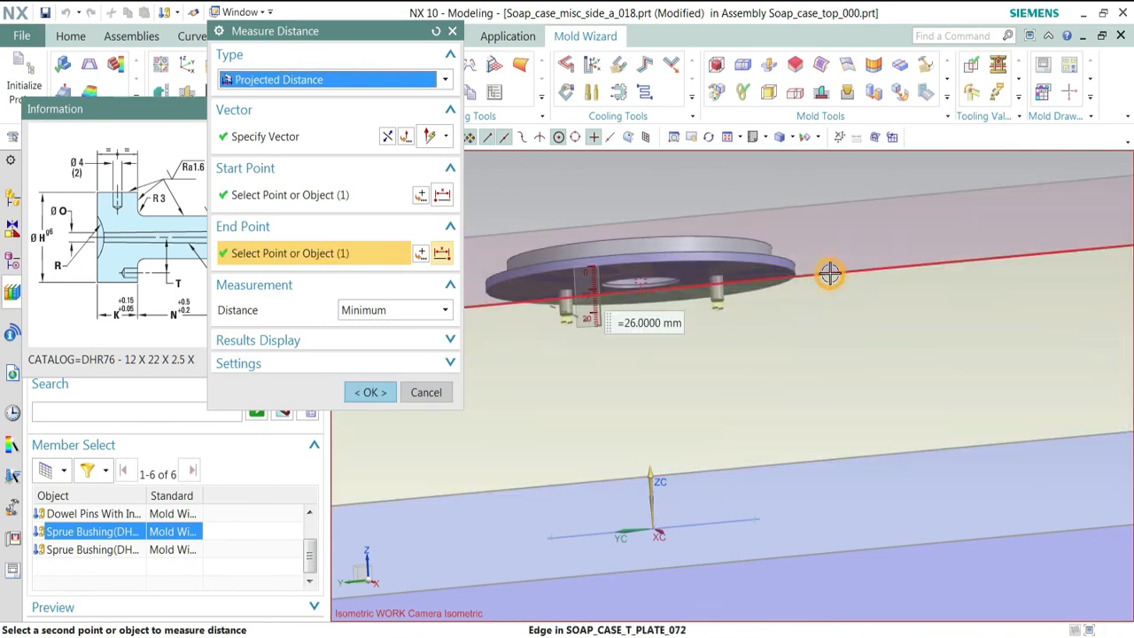
click(368, 392)
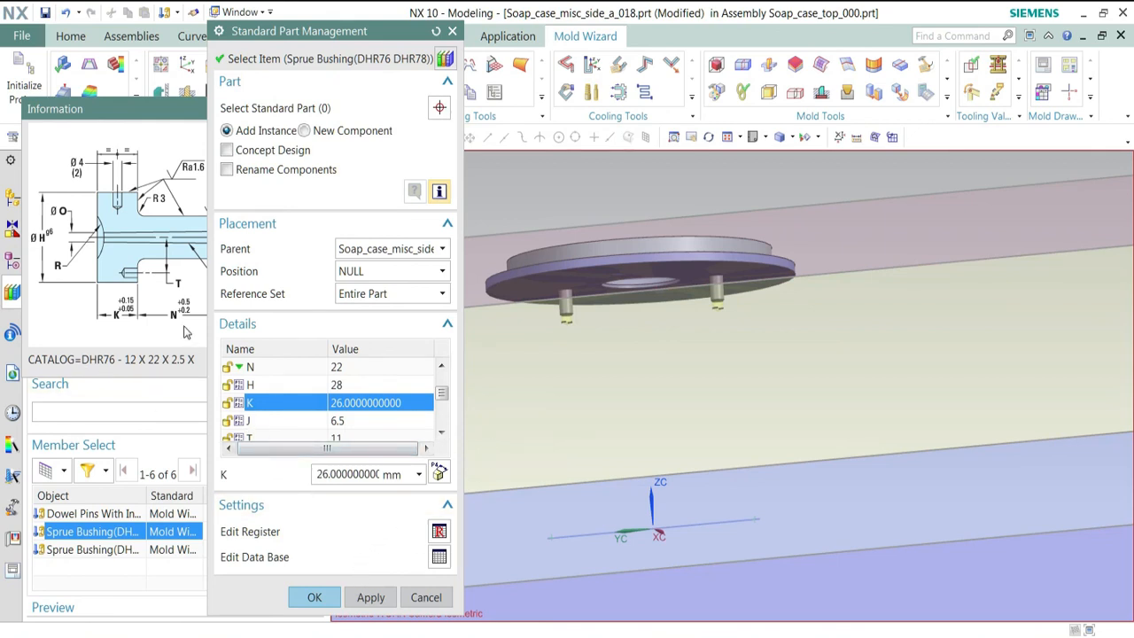
Step: Start a projected distance measurement for the sprue bushing's N parameter, picking the A plate's upper and lower edges as start and end
click(363, 368)
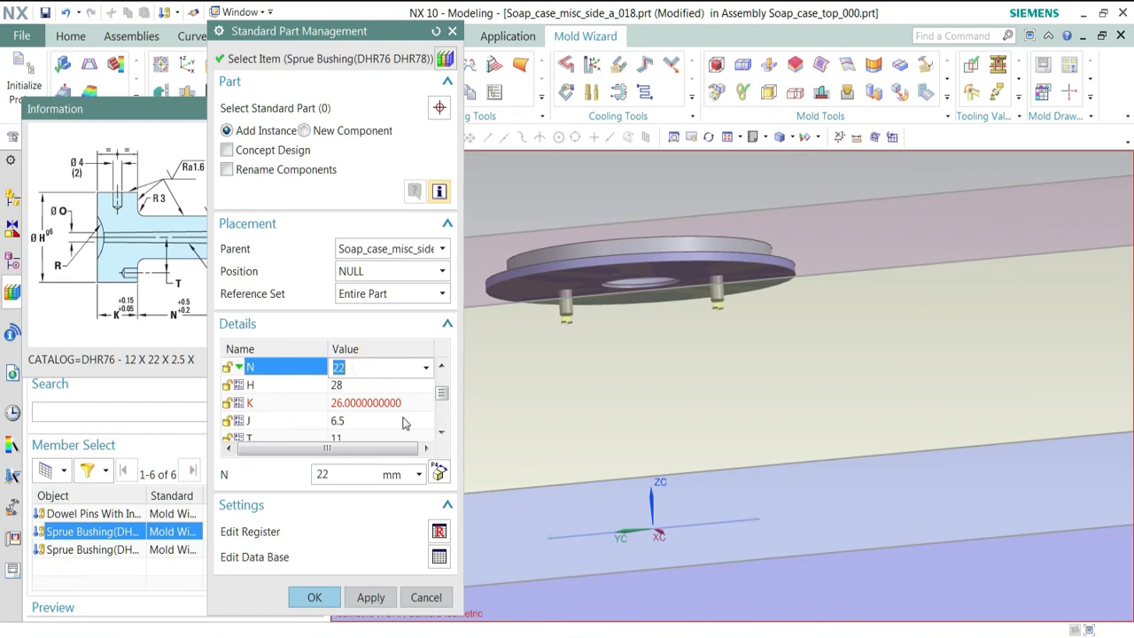
click(421, 474)
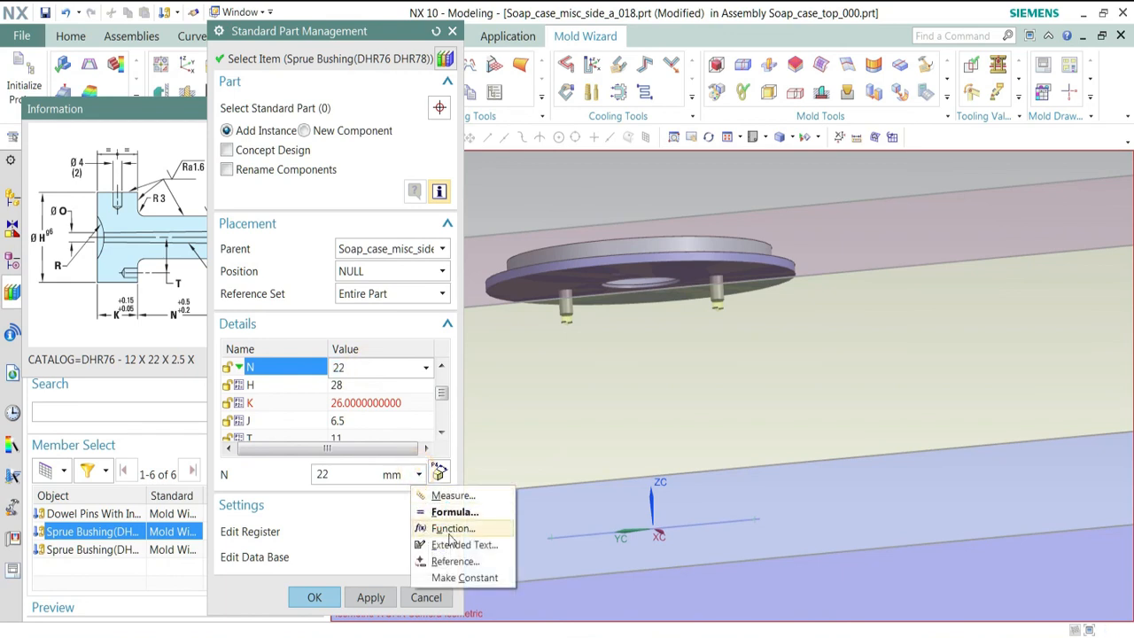
click(448, 495)
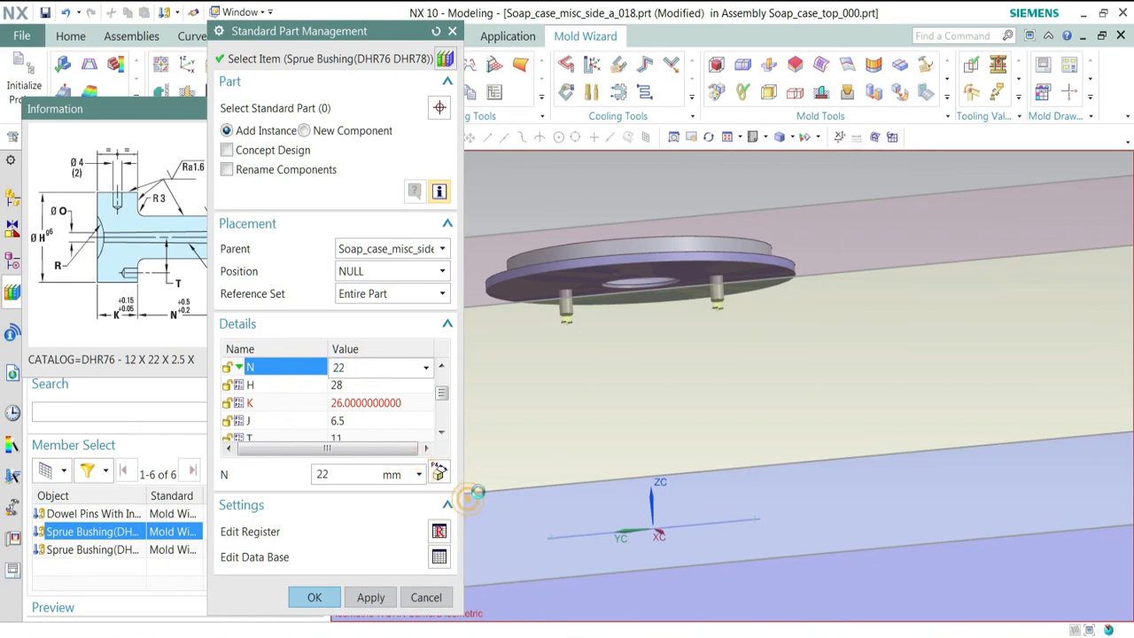
click(863, 269)
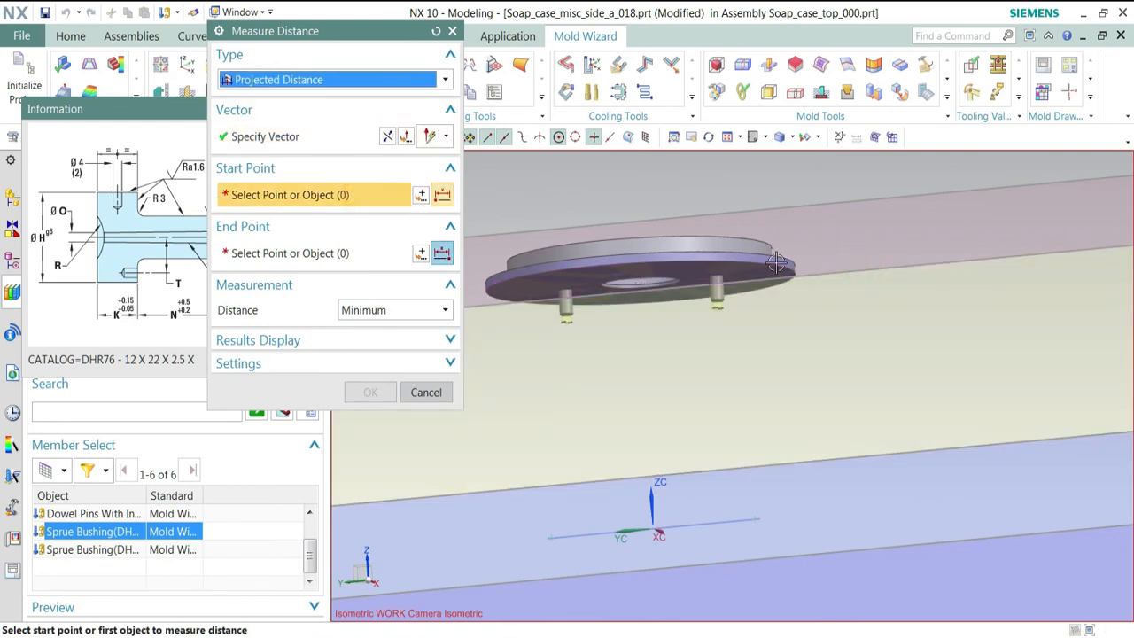
click(835, 271)
scroll(765, 365, down, 4)
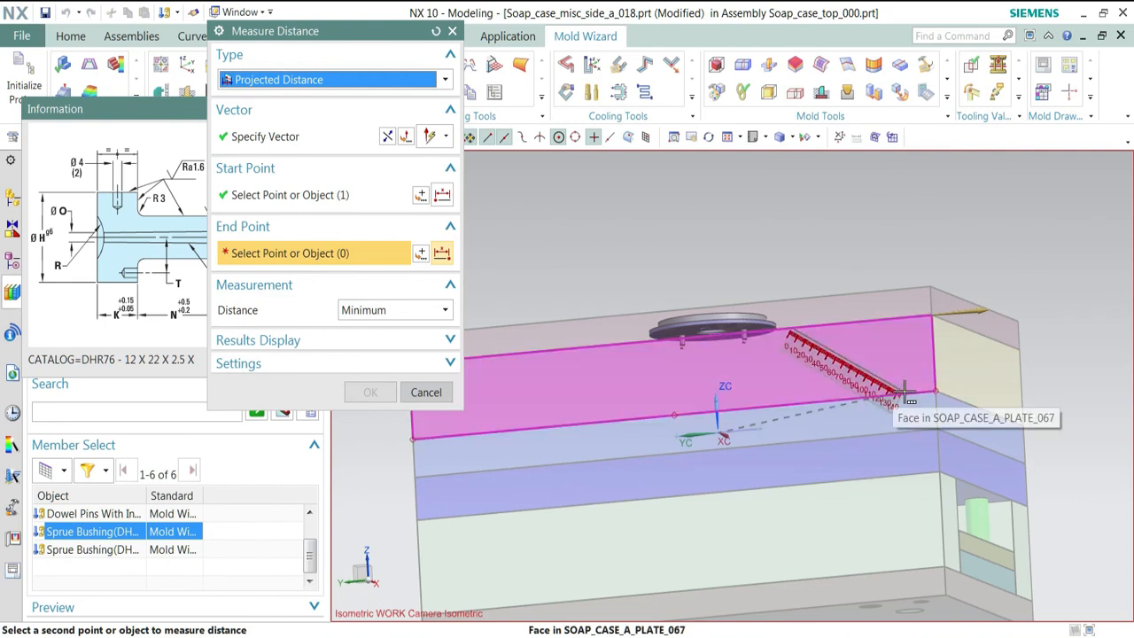
click(905, 391)
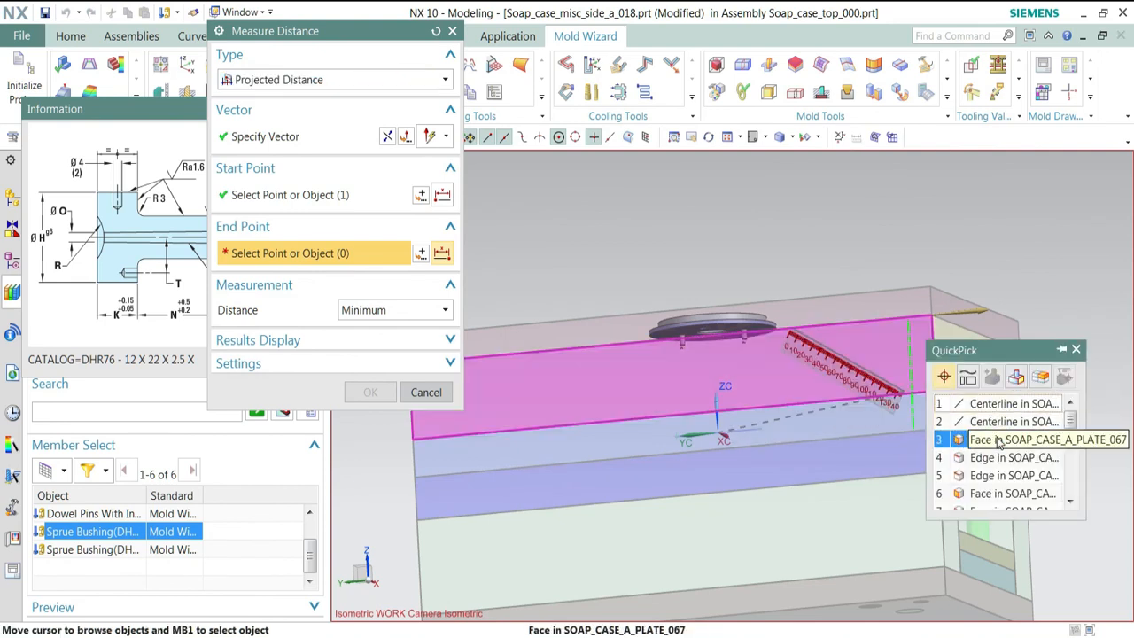
click(999, 465)
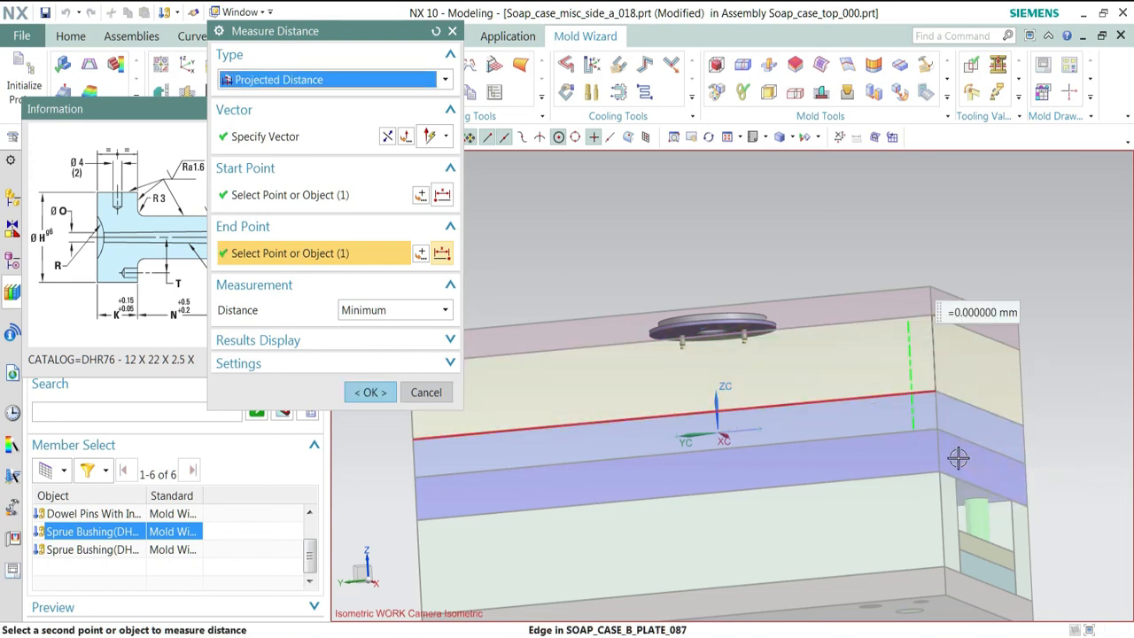
Step: Project the N measurement along the Z direction, accept it as the parameter value, and insert the sprue bushing
click(316, 142)
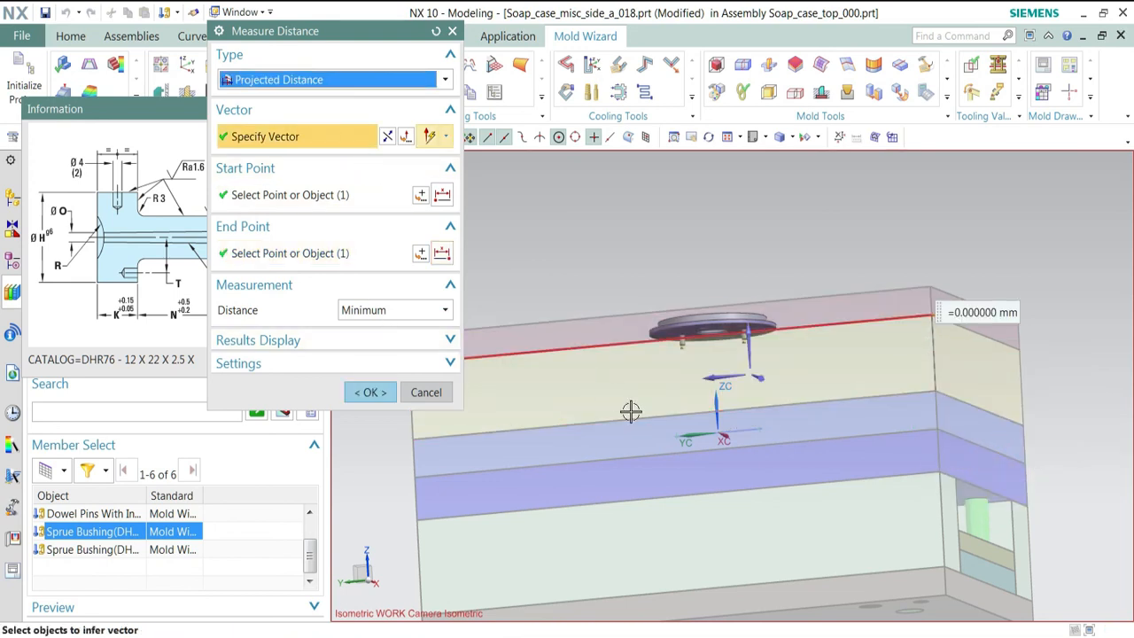
click(749, 352)
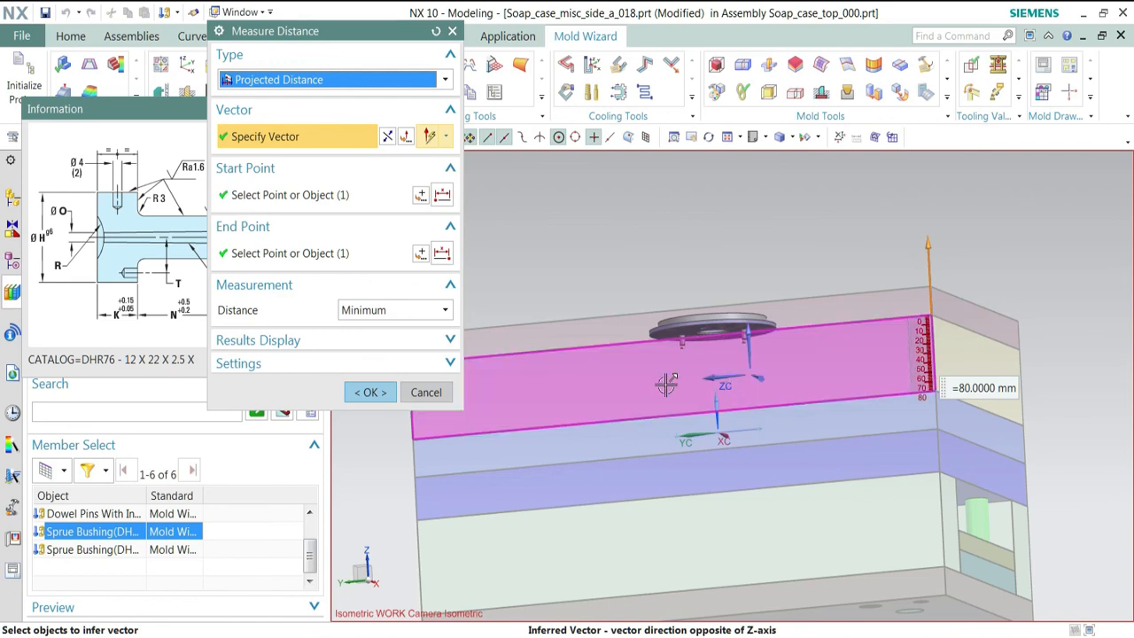
click(371, 395)
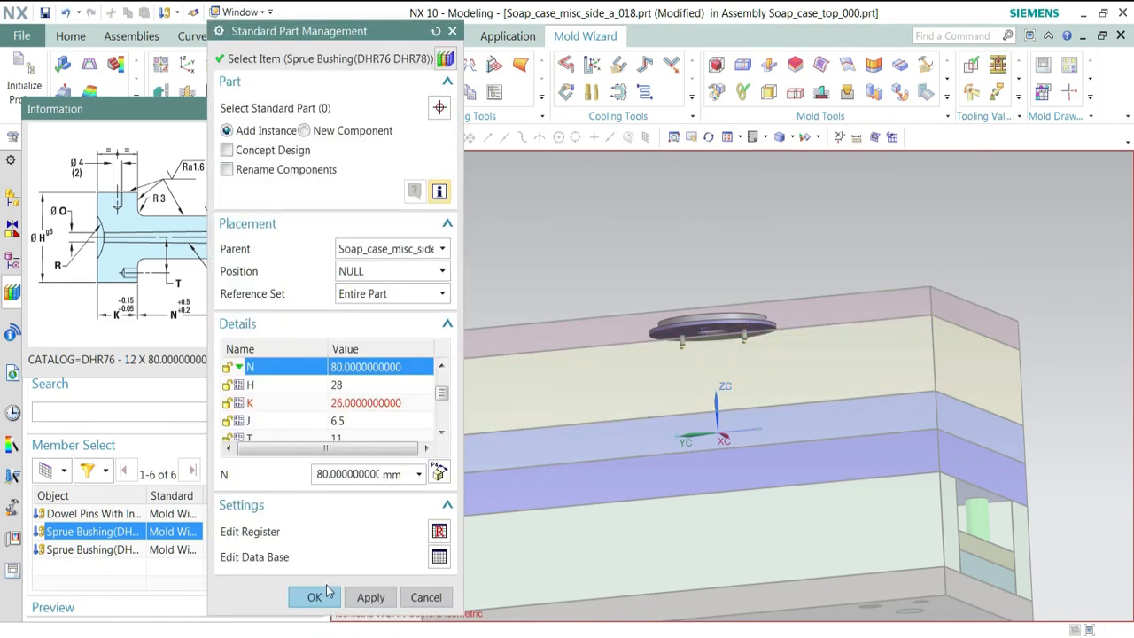
click(325, 599)
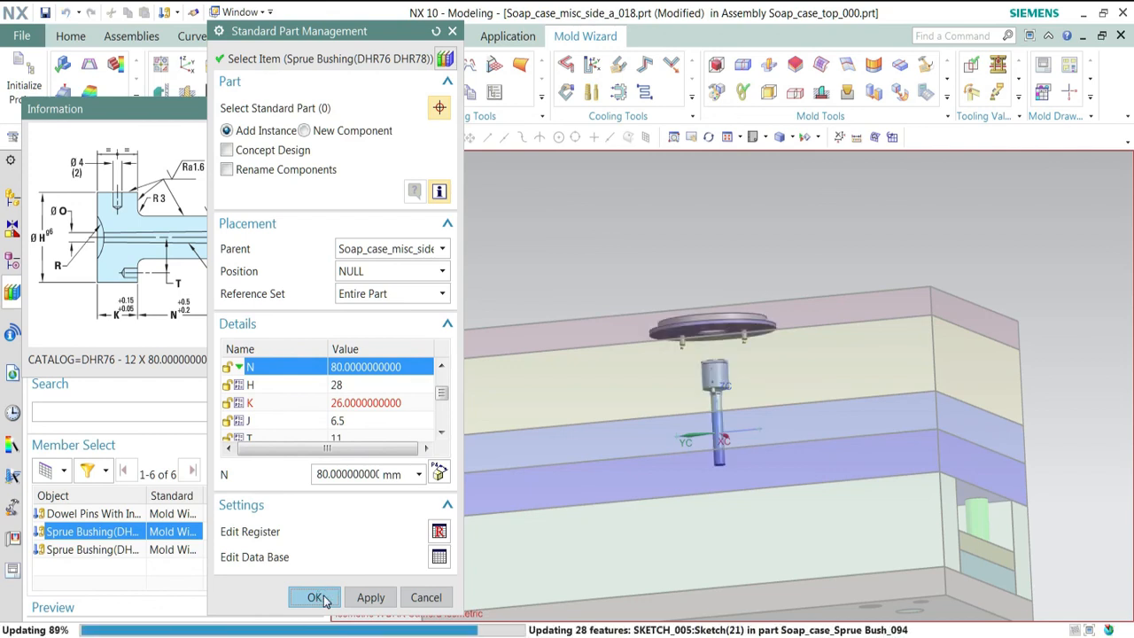
Step: Examine the sprue bushing's fit in the full mold assembly from several angles and in the front view
middle_drag(842, 452, 864, 444)
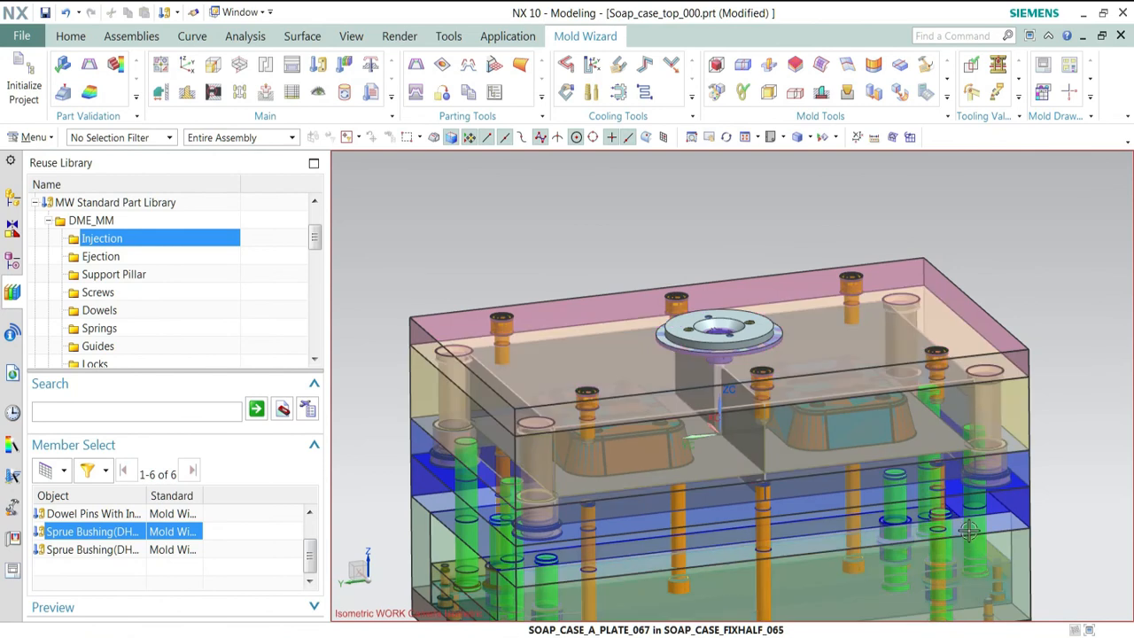
click(958, 637)
click(957, 637)
middle_drag(794, 449, 768, 412)
middle_drag(667, 335, 668, 270)
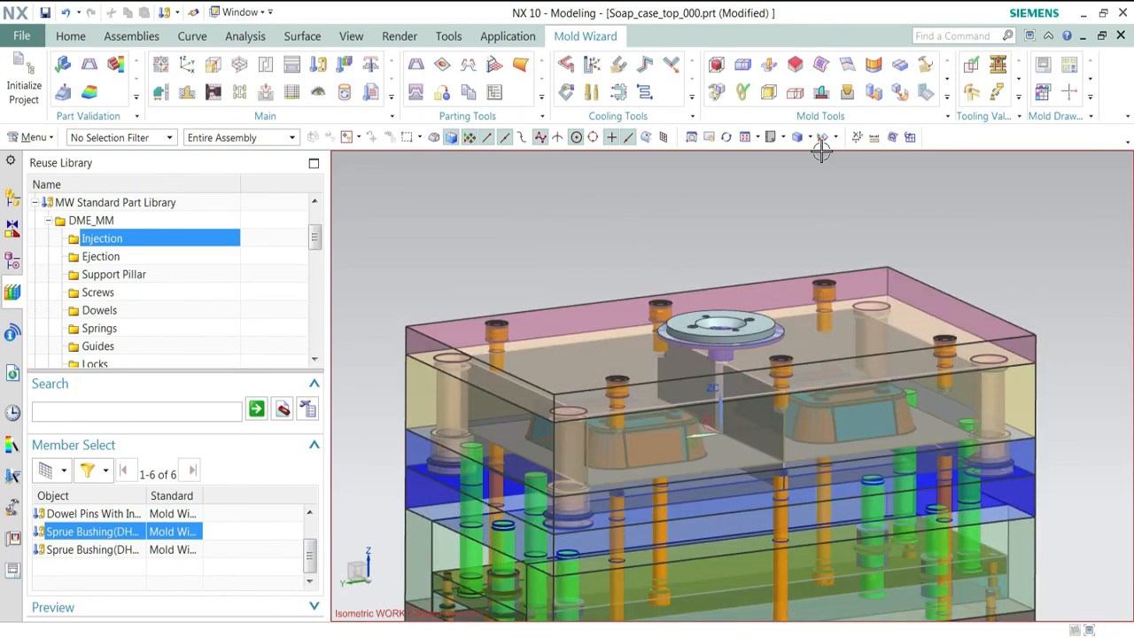
click(745, 136)
scroll(604, 443, down, 3)
middle_drag(604, 443, 642, 438)
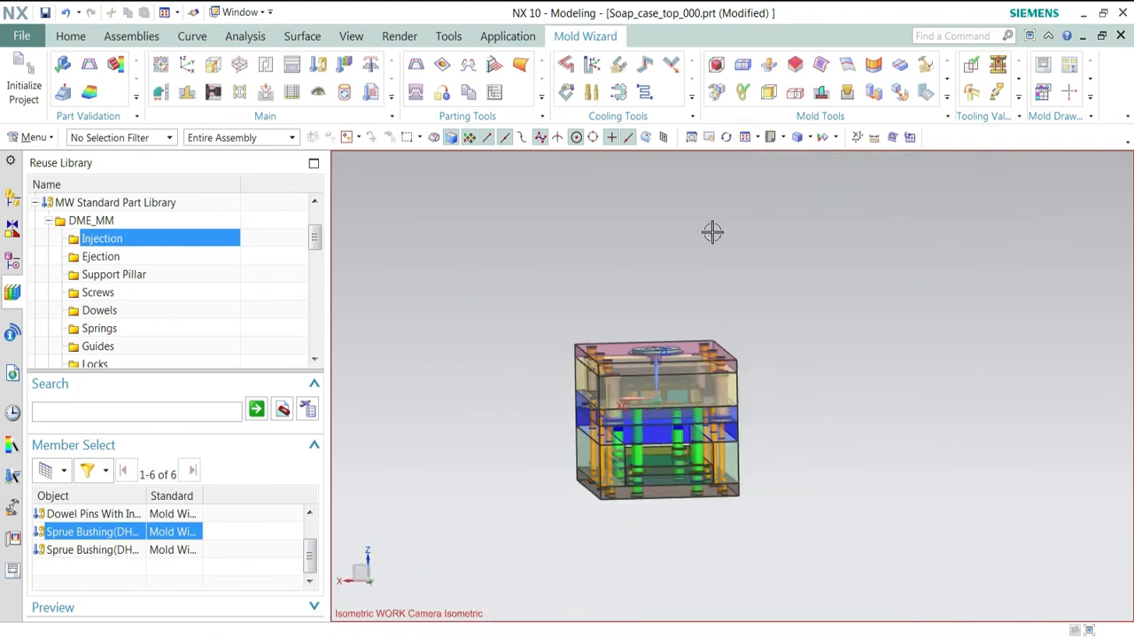
click(787, 137)
click(795, 182)
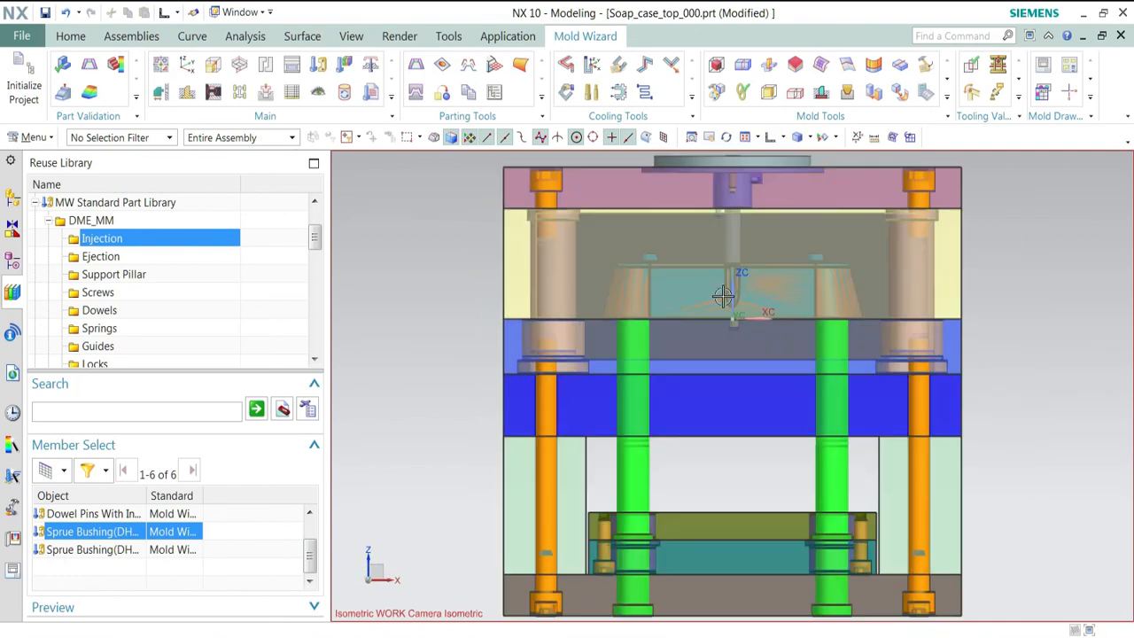
scroll(480, 432, down, 1)
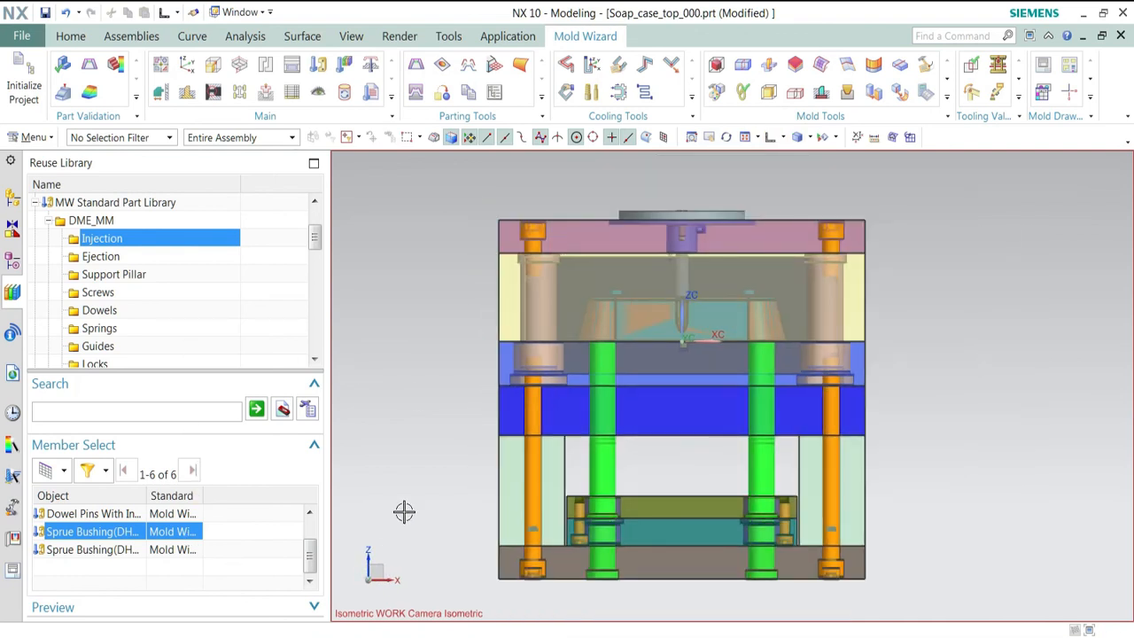
Step: Save the mold assembly and orbit it to a three-dimensional view
click(44, 12)
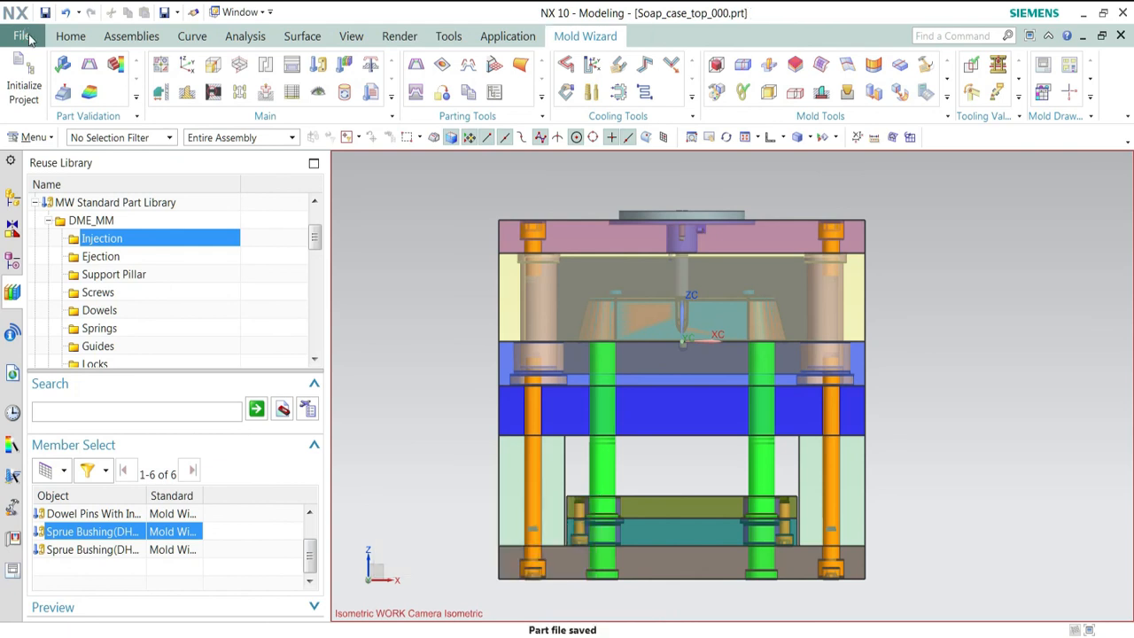
middle_drag(930, 331, 780, 417)
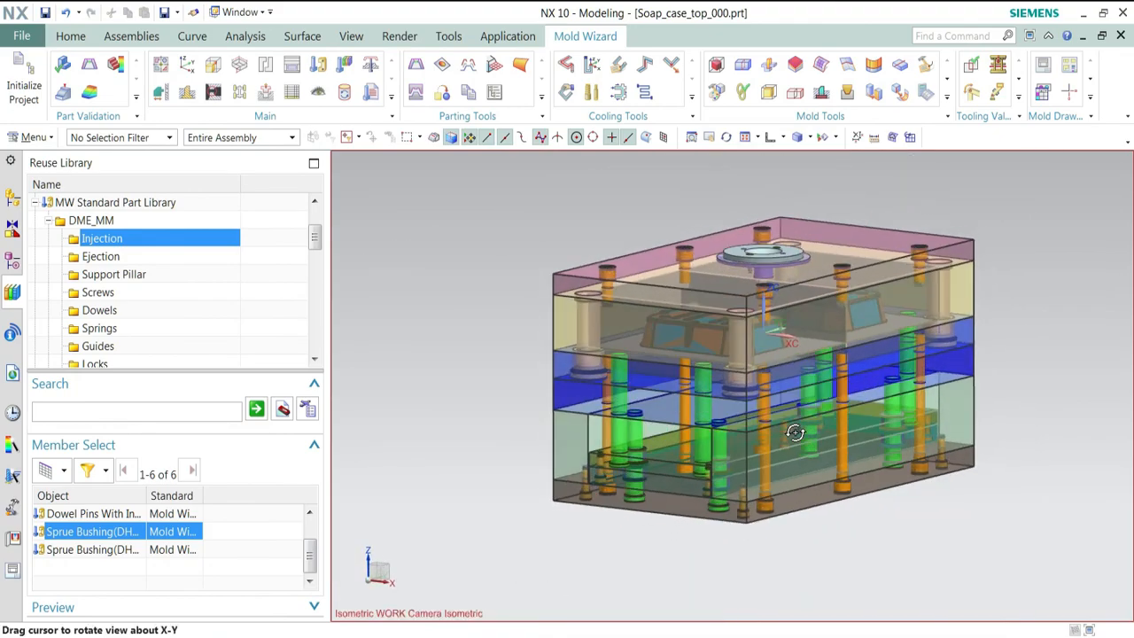